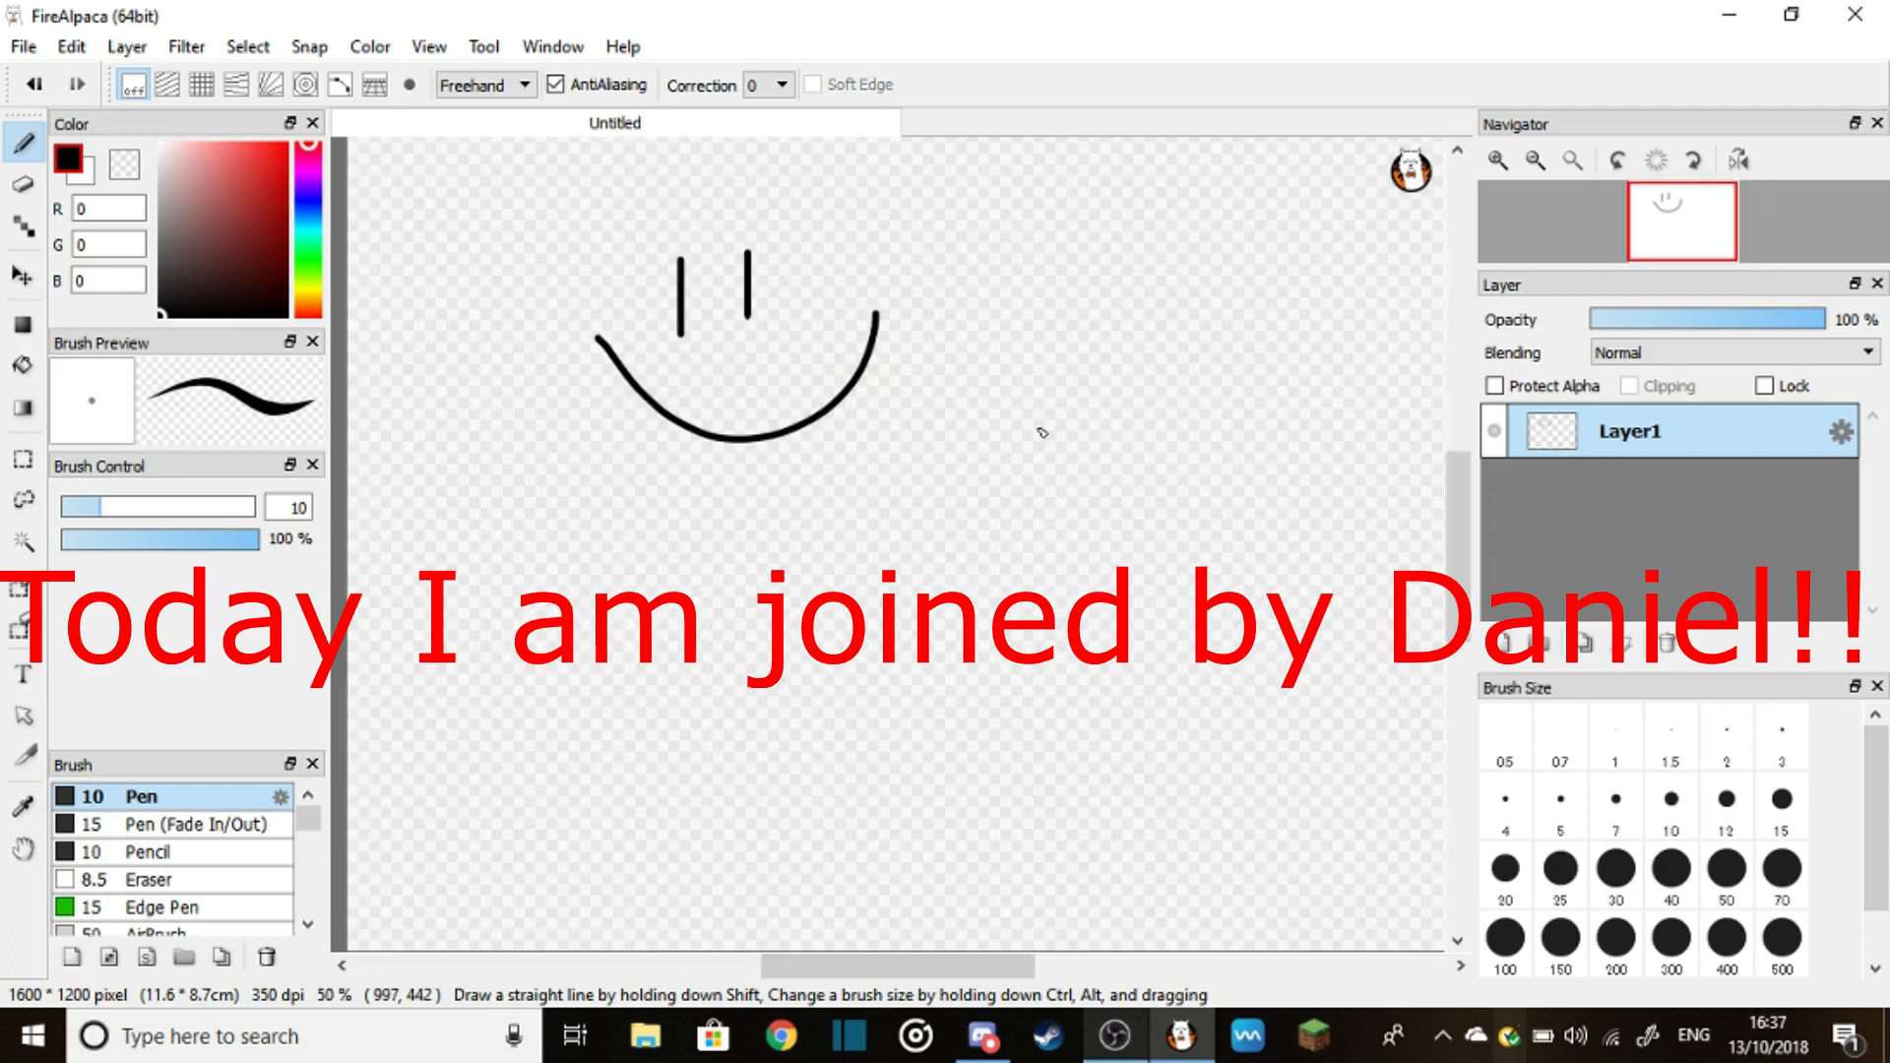
scroll(1039, 429, "down", 1)
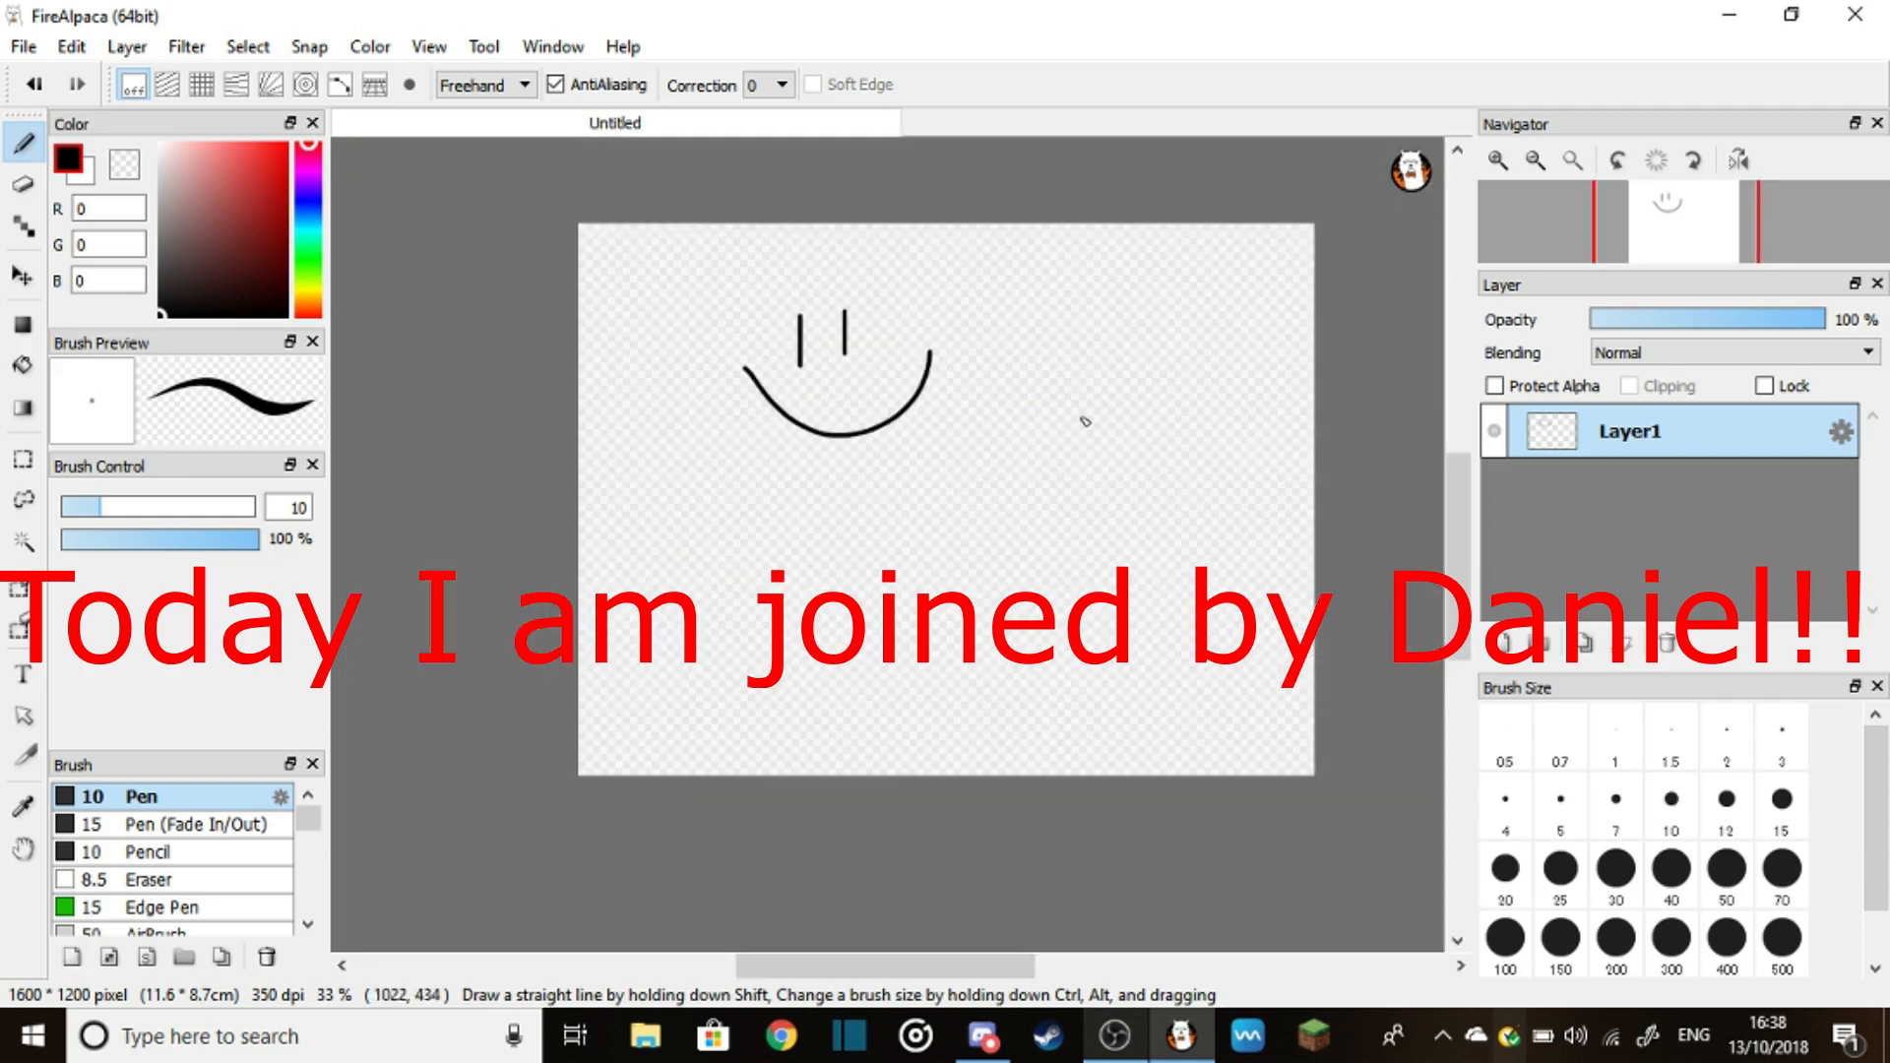
scroll(1089, 423, "up", 1)
scroll(1099, 424, "down", 1)
scroll(1099, 424, "down", 3)
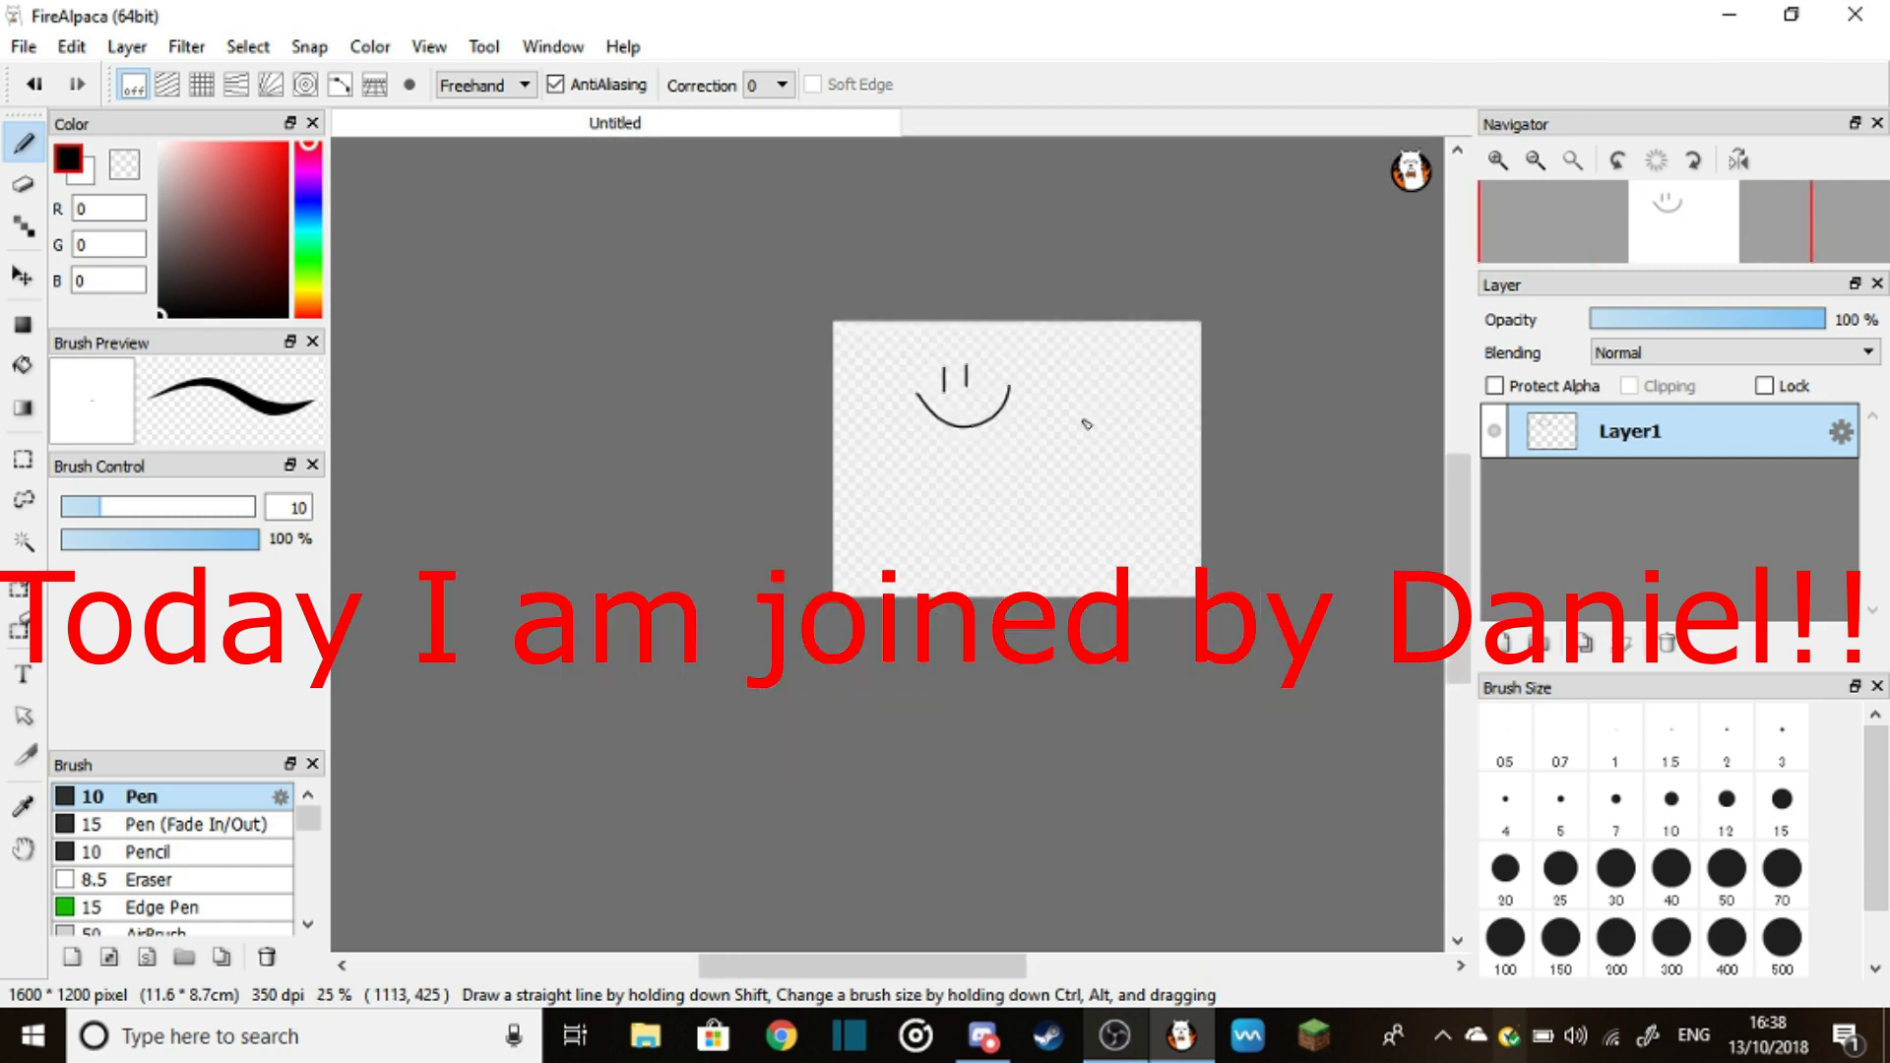
scroll(1099, 423, "down", 3)
scroll(1099, 424, "down", 3)
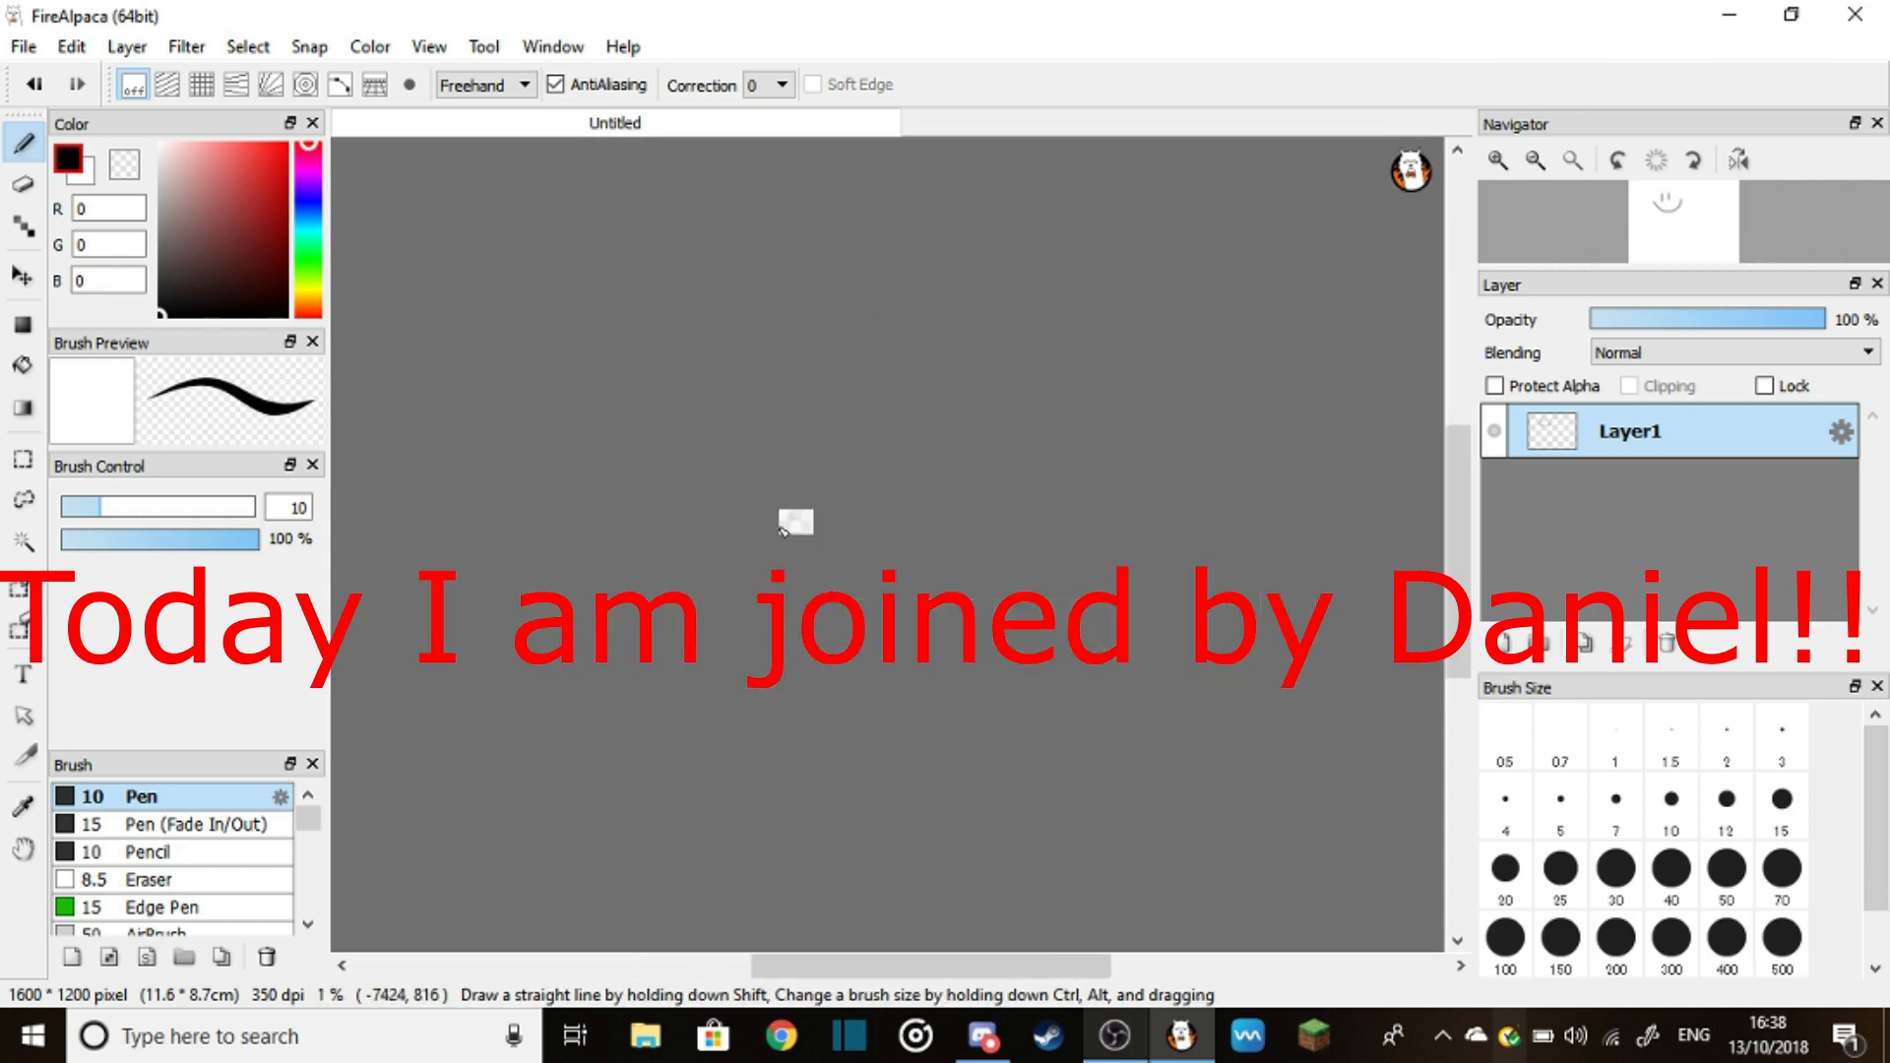
scroll(950, 536, "up", 1)
scroll(917, 525, "up", 2)
scroll(903, 515, "up", 1)
scroll(902, 515, "up", 2)
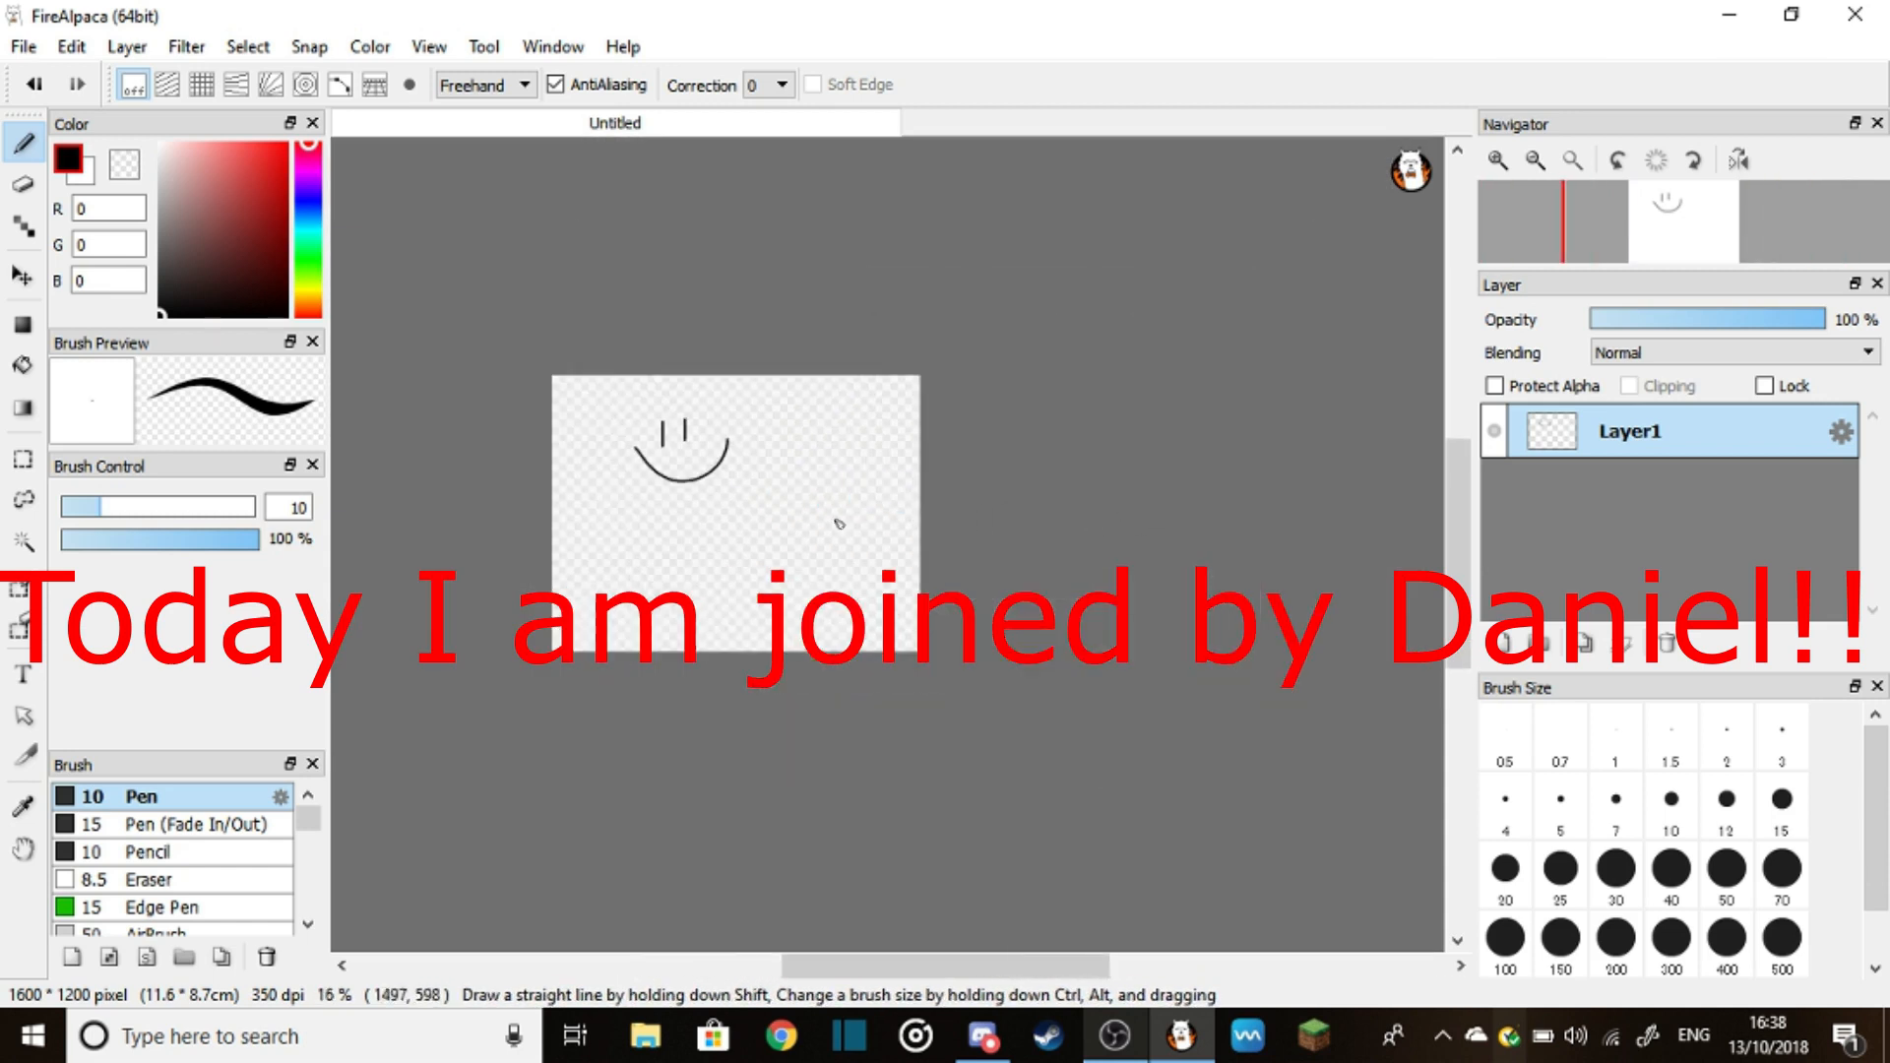
scroll(1034, 525, "up", 1)
scroll(1181, 542, "up", 1)
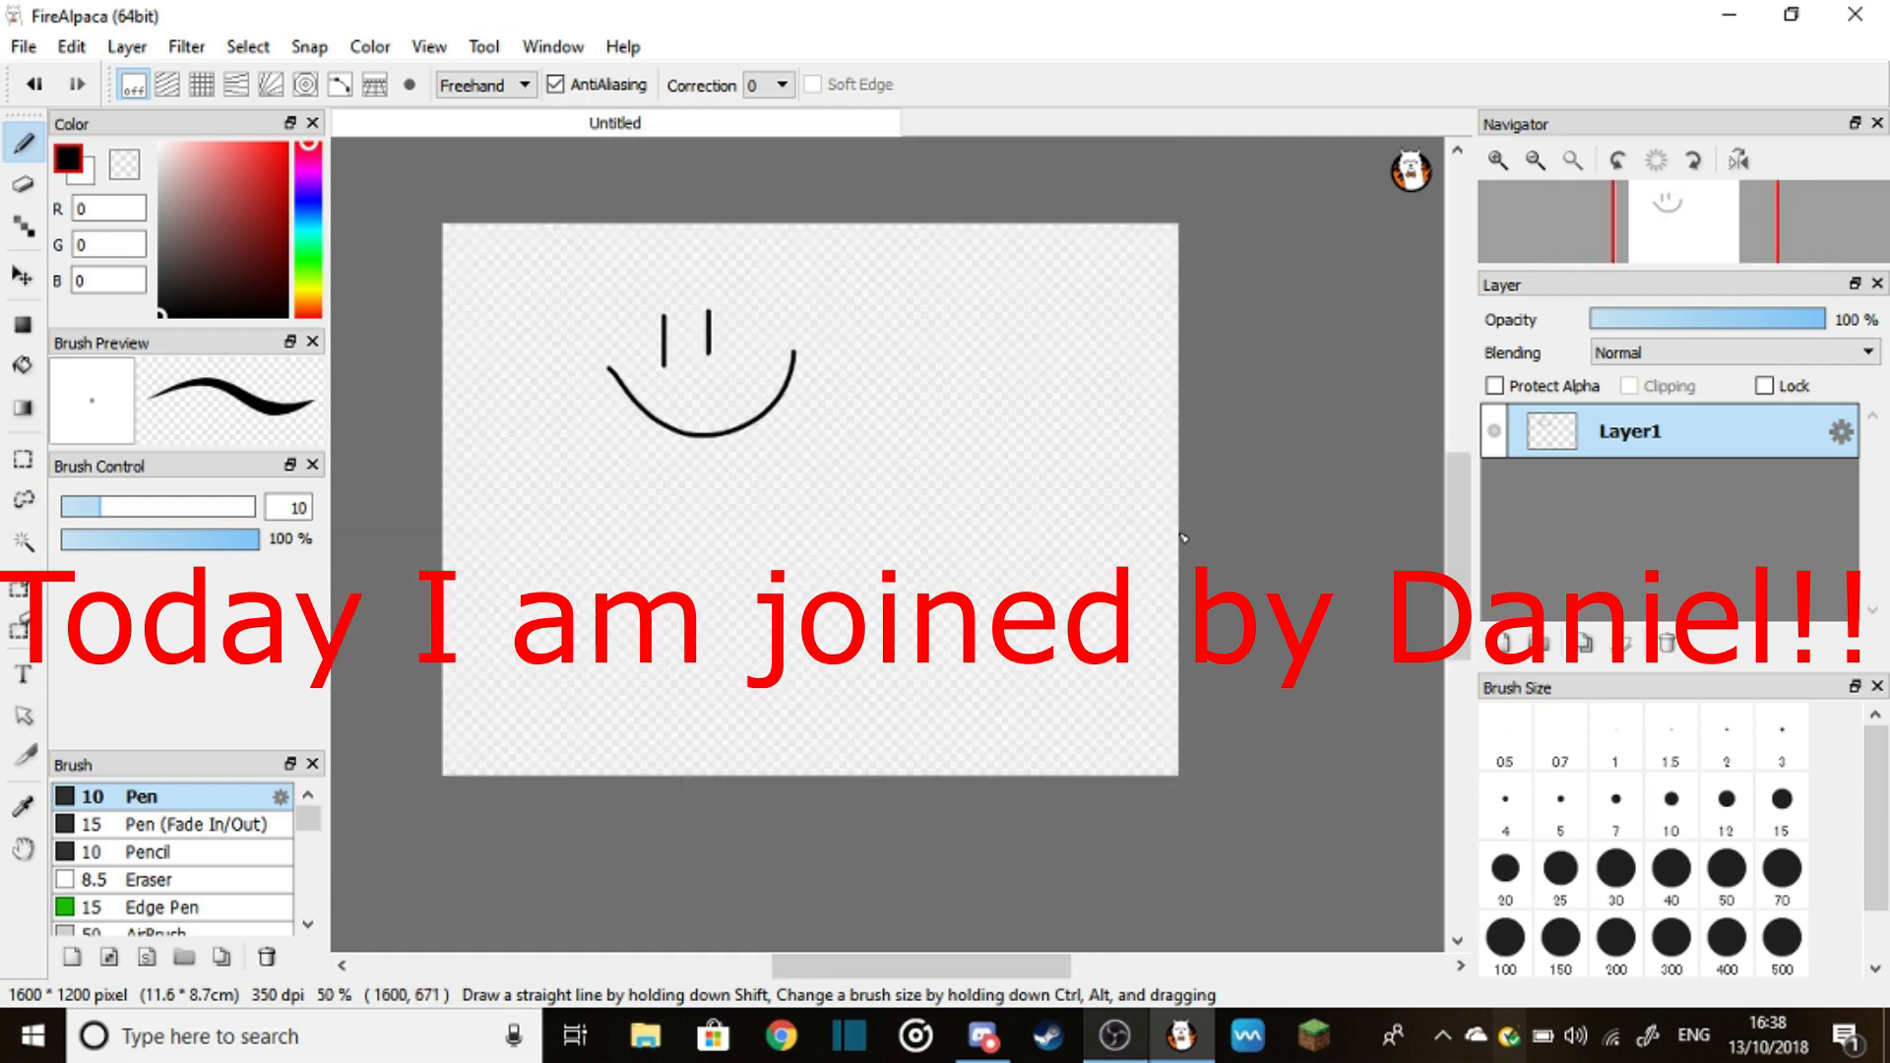
scroll(416, 523, "up", 2)
scroll(418, 523, "down", 3)
scroll(416, 516, "up", 1)
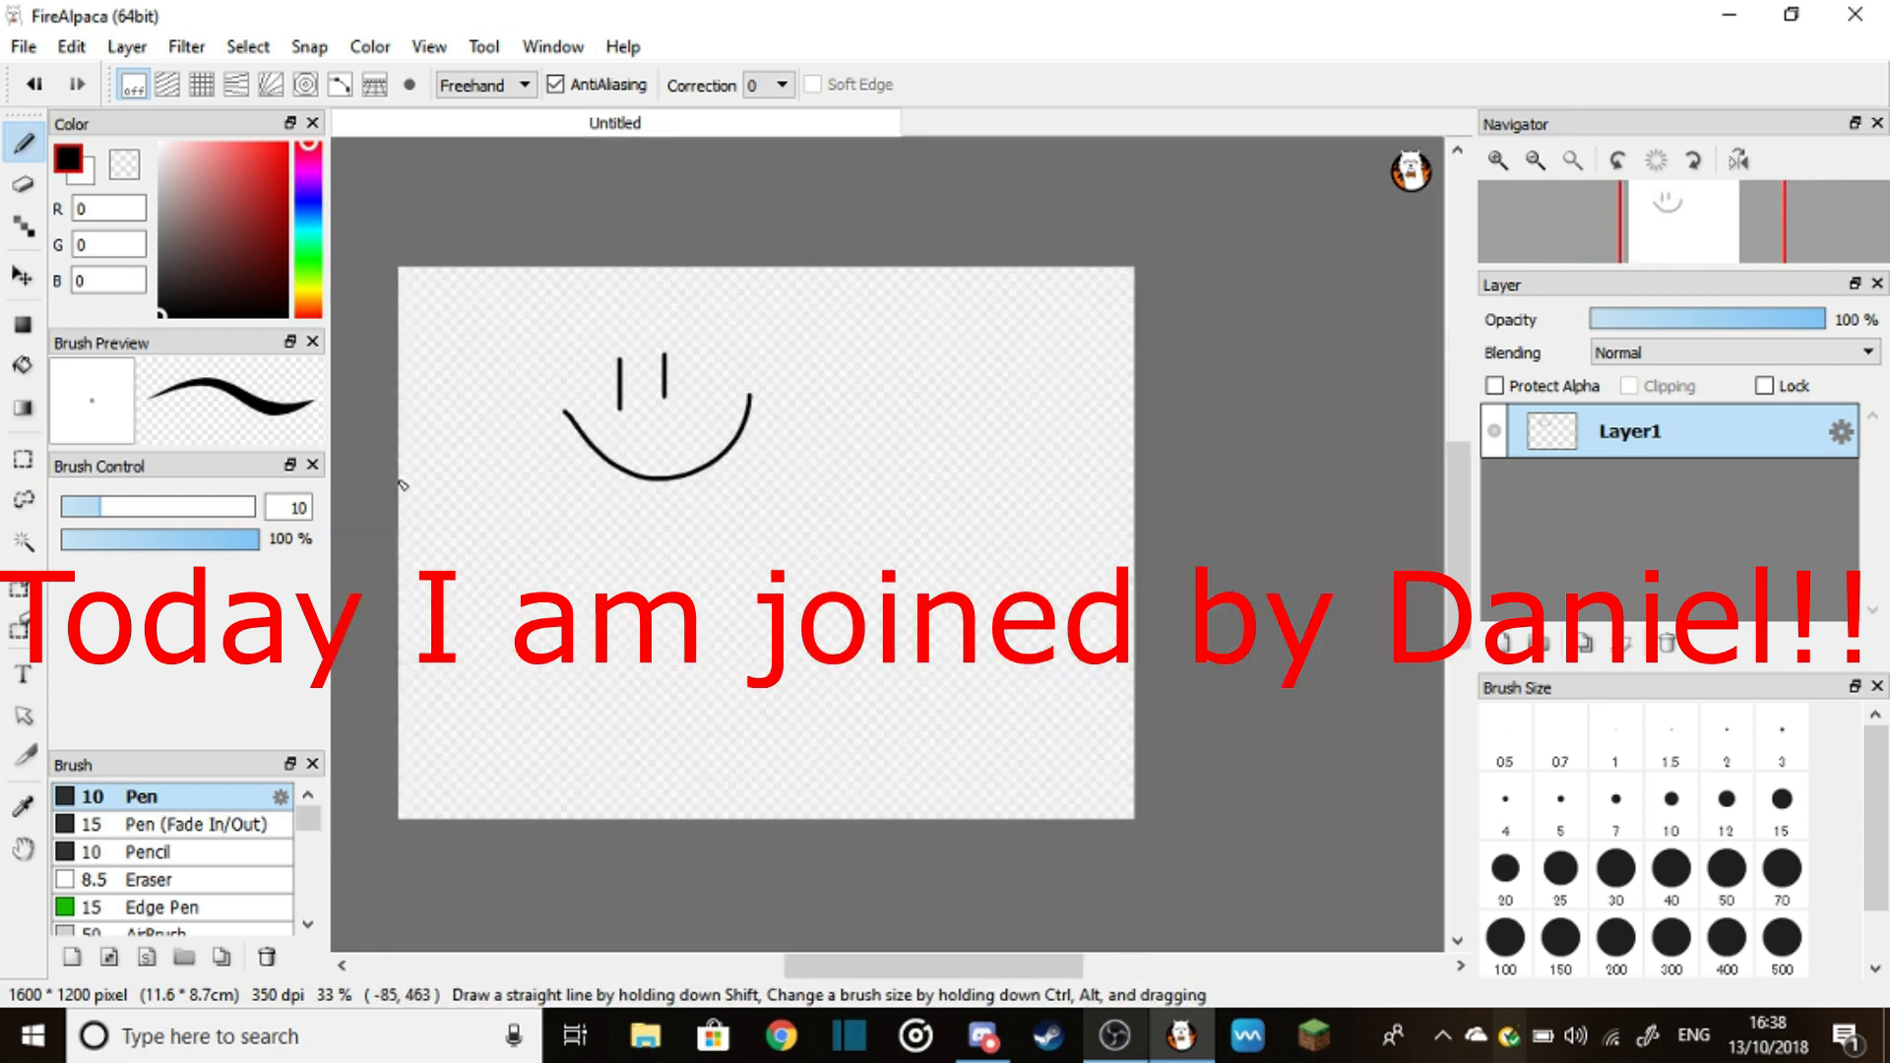
scroll(413, 510, "up", 1)
scroll(401, 487, "down", 1)
scroll(403, 487, "down", 1)
scroll(771, 516, "up", 1)
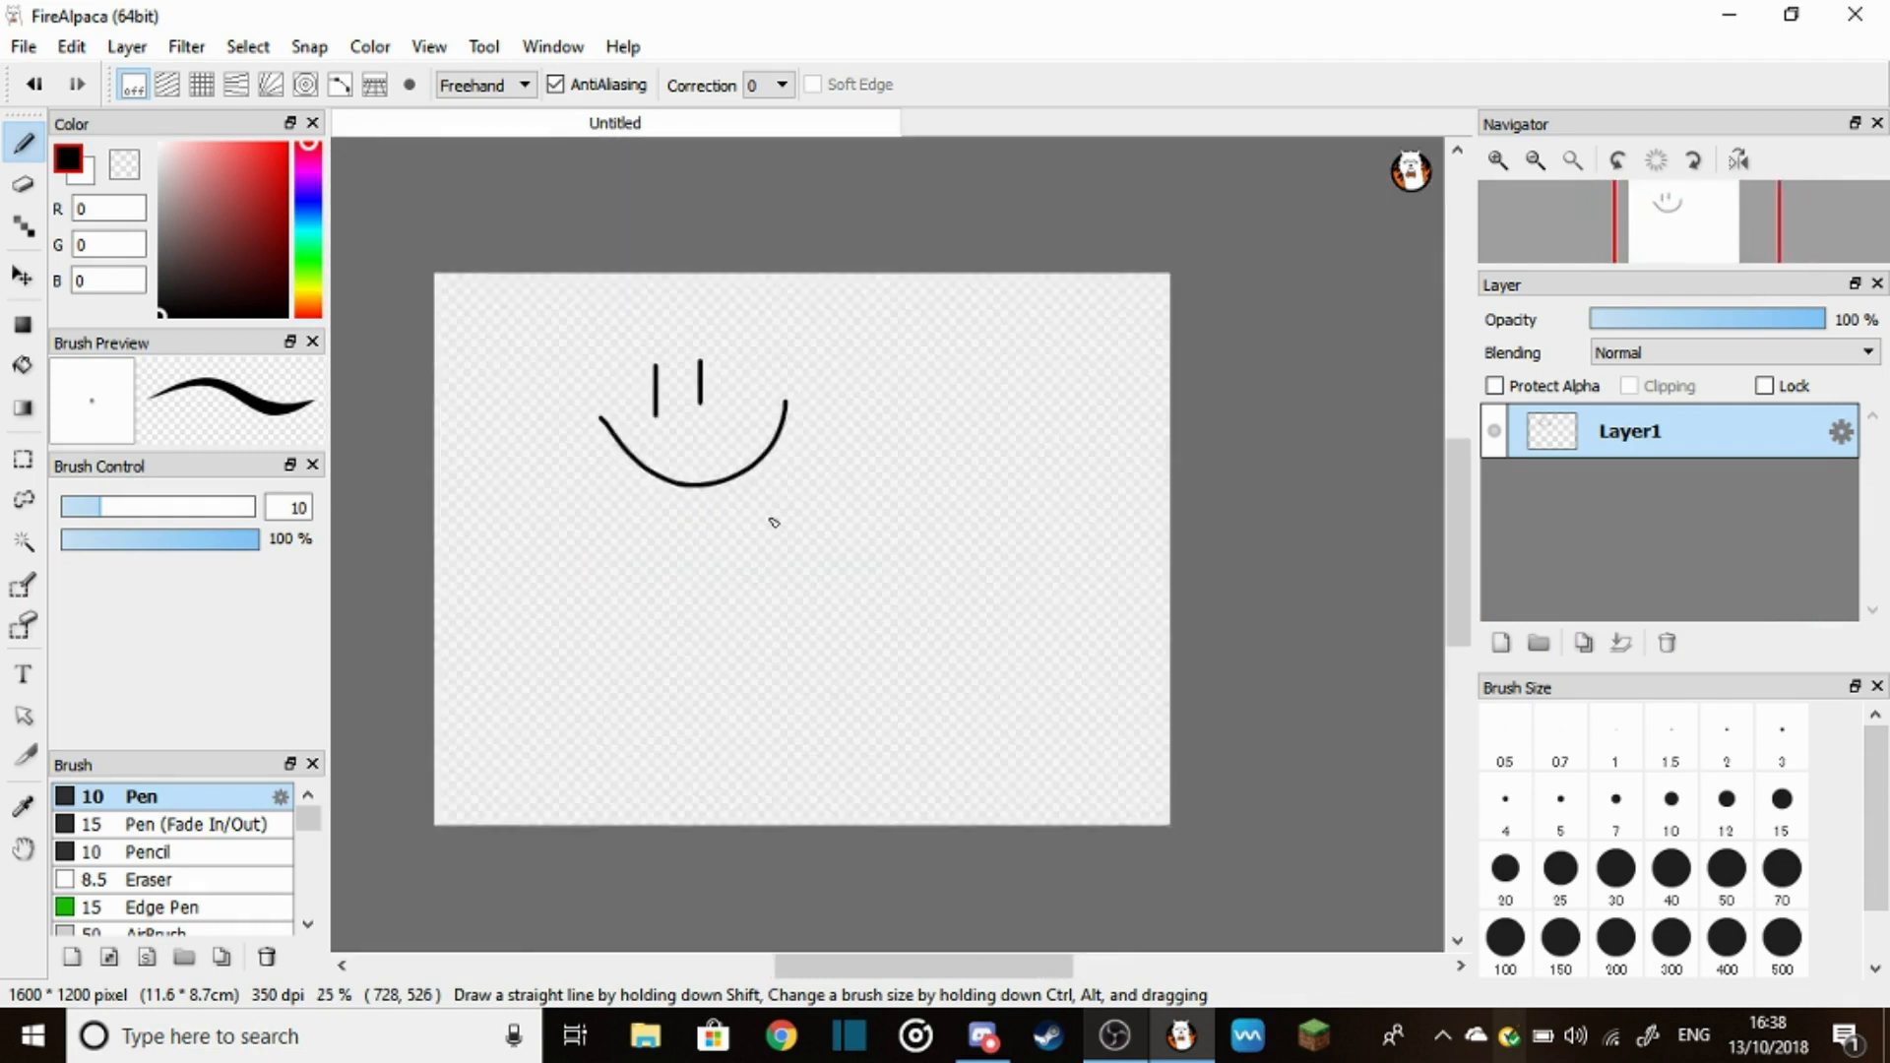
scroll(772, 516, "down", 2)
scroll(769, 525, "down", 1)
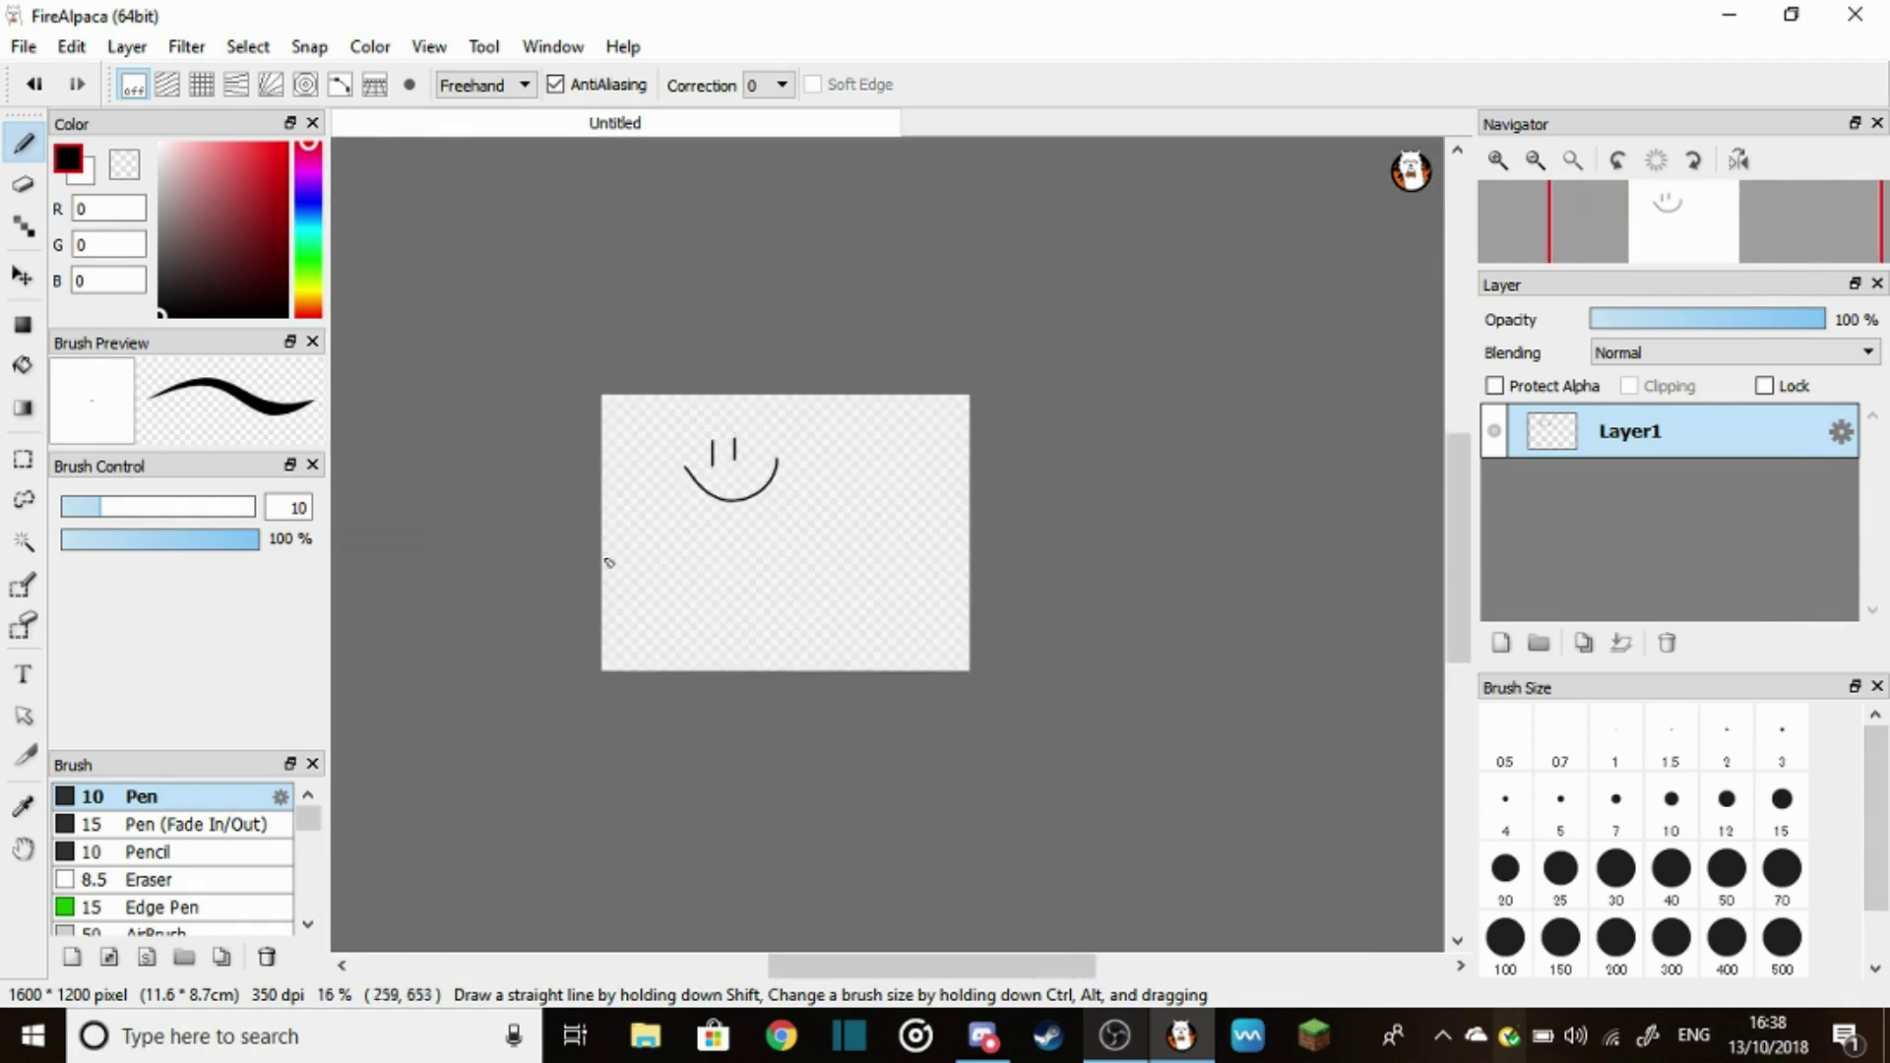
scroll(608, 562, "up", 1)
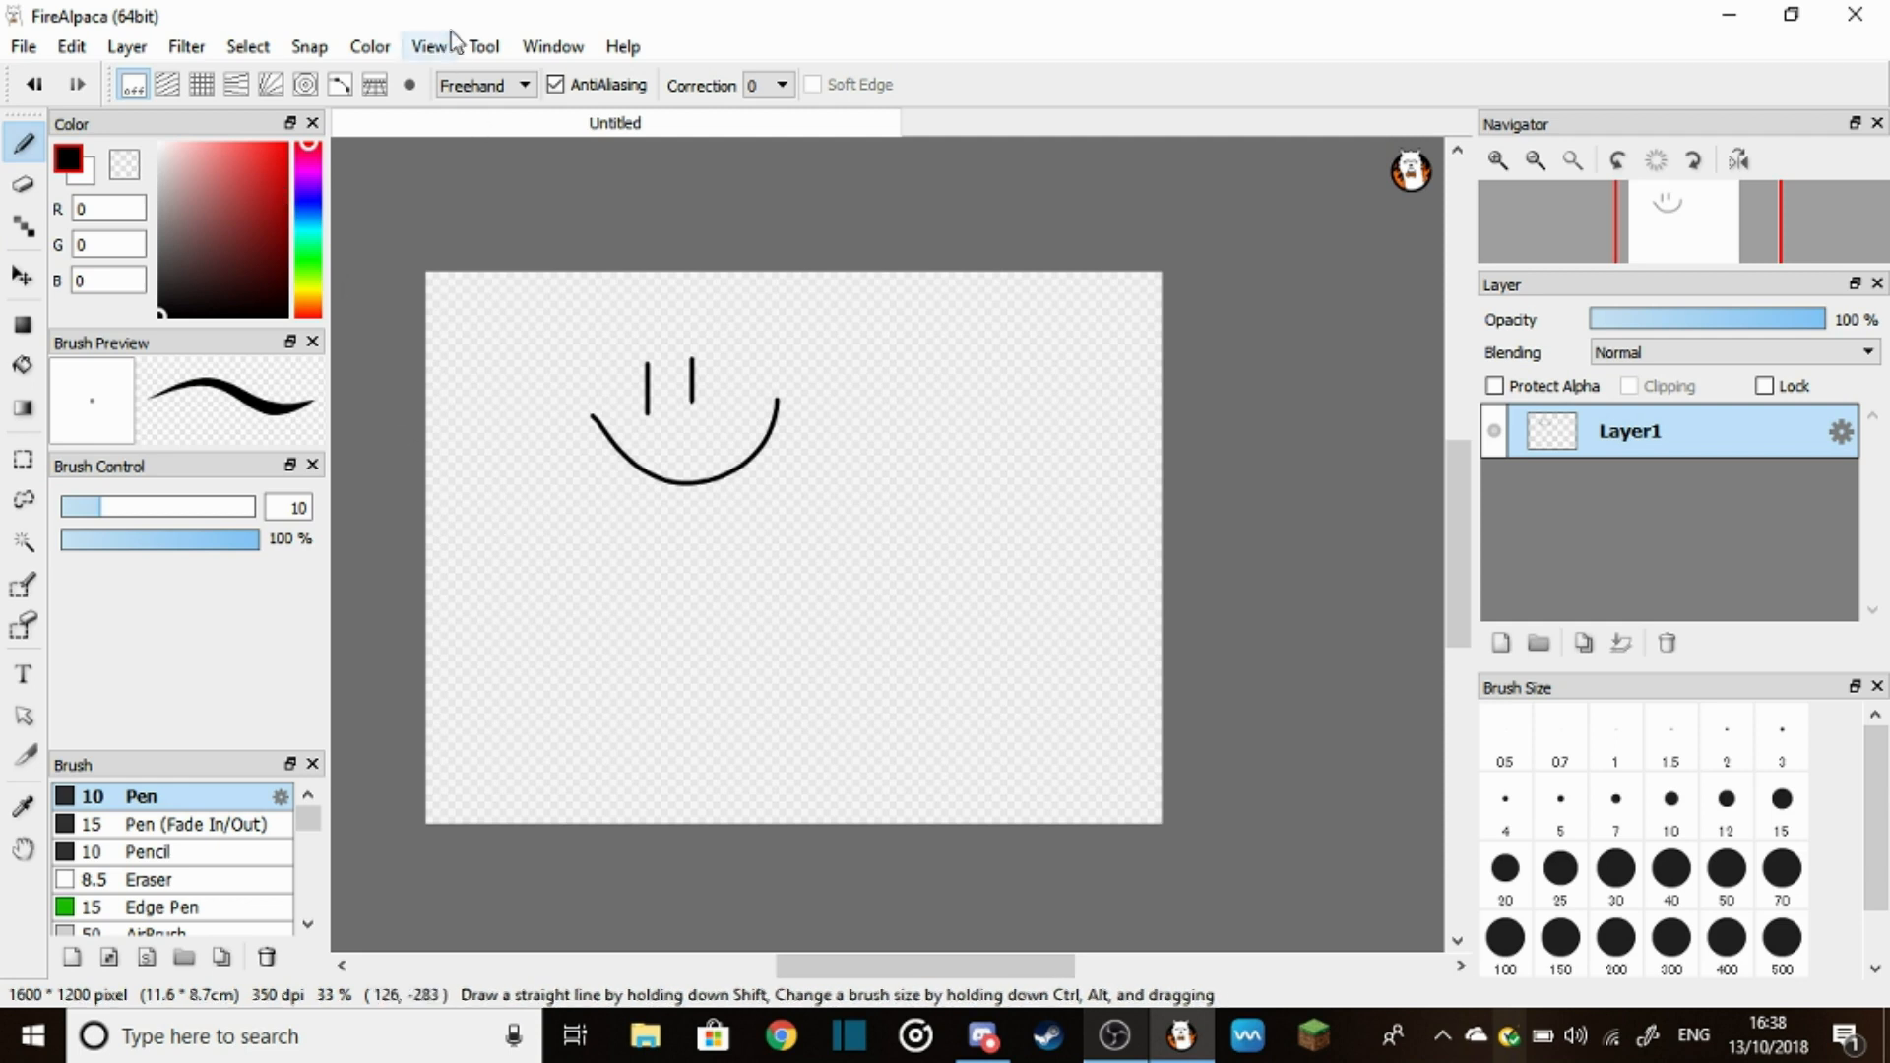
Undo the test smiley strokes to leave the canvas blank
key("ctrl+z")
key("ctrl+z")
key("ctrl+z")
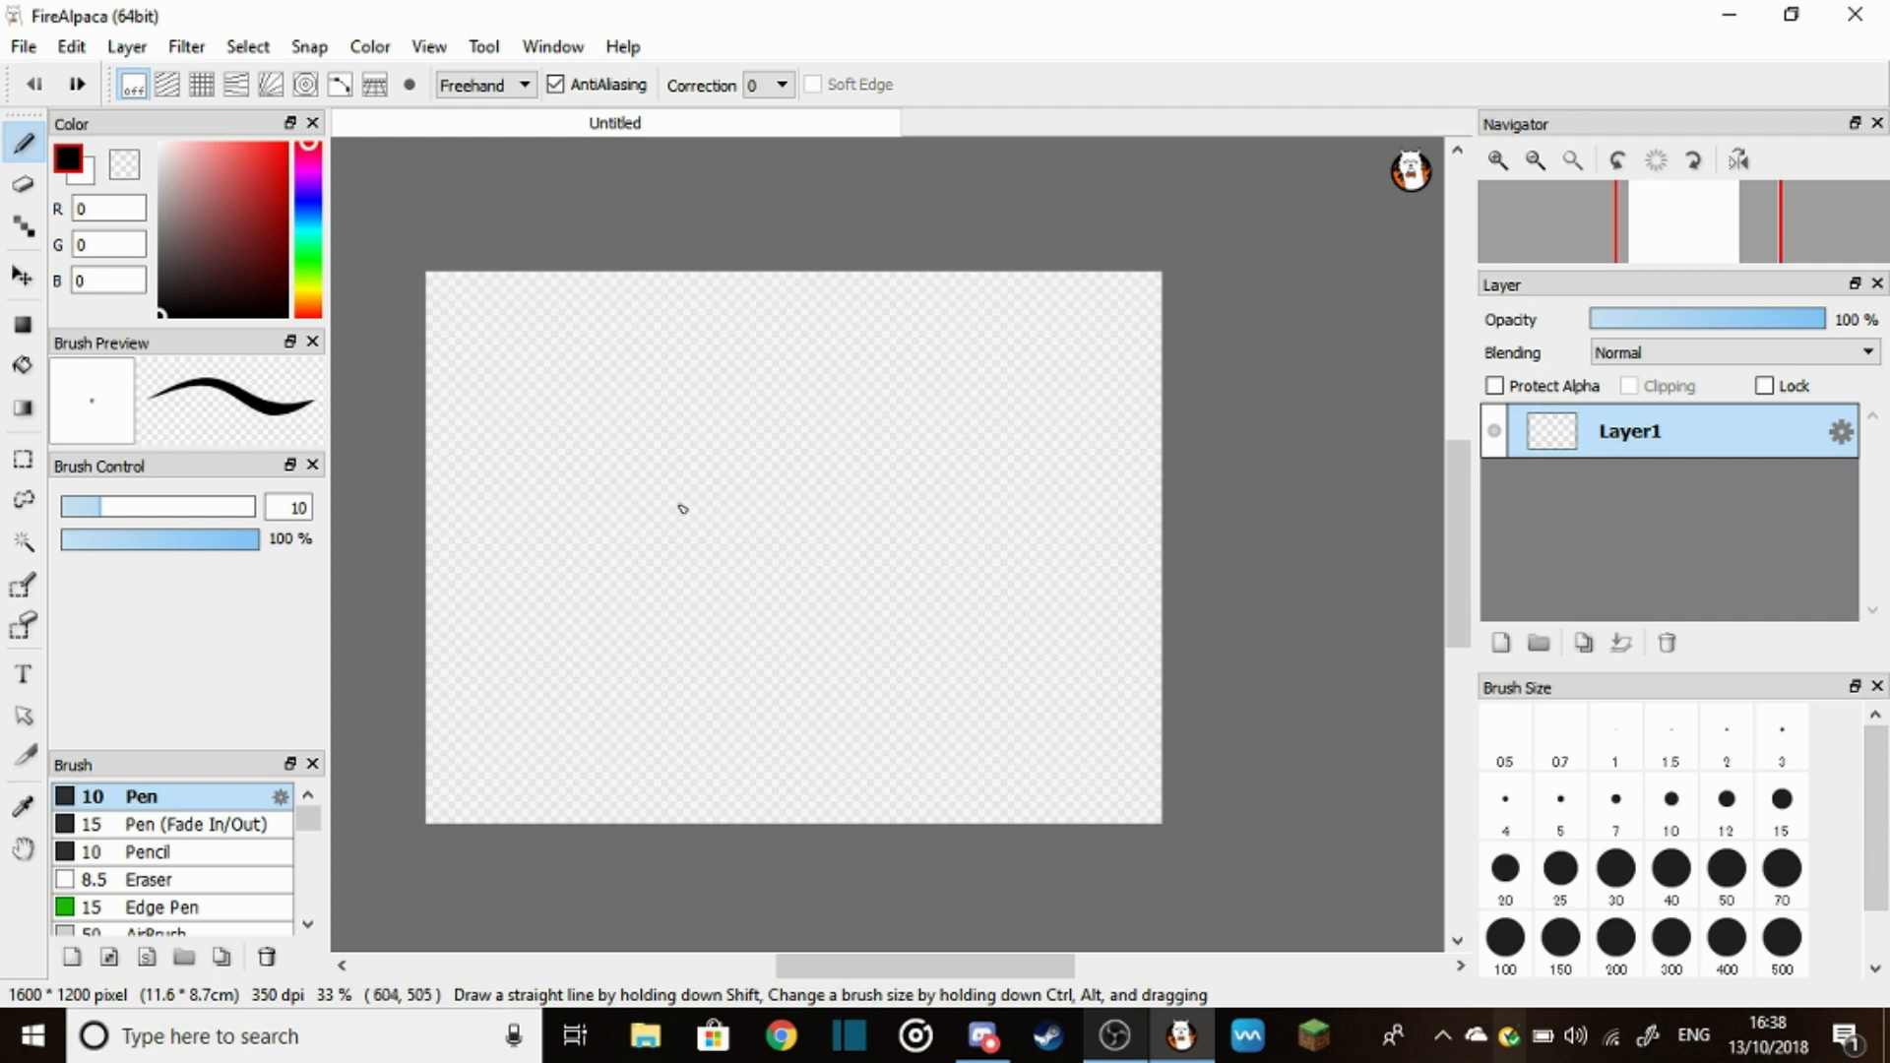
scroll(679, 510, "down", 1)
scroll(679, 510, "up", 3)
scroll(679, 509, "down", 3)
scroll(680, 509, "up", 1)
Draw the skeleton's rounded skull in black with teeth lines and an eye
left_click_drag(680, 510, 617, 502)
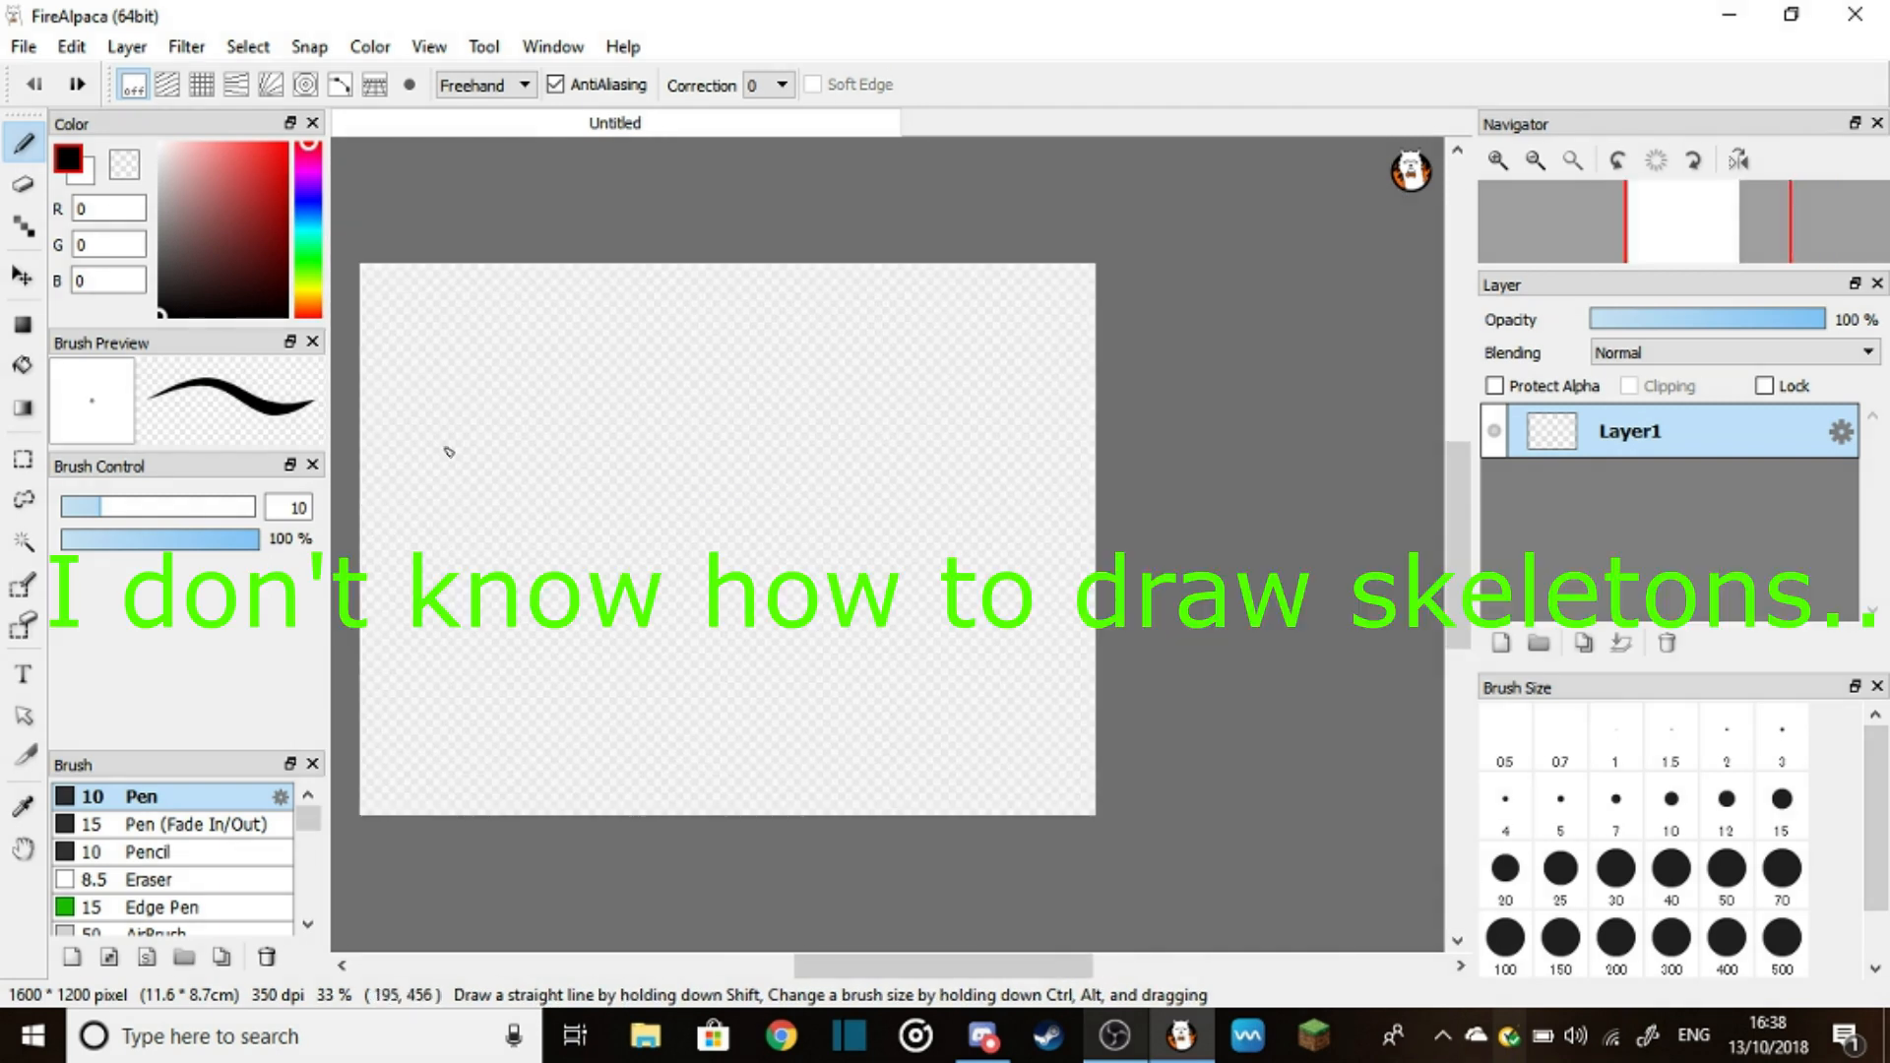
scroll(517, 465, "up", 3)
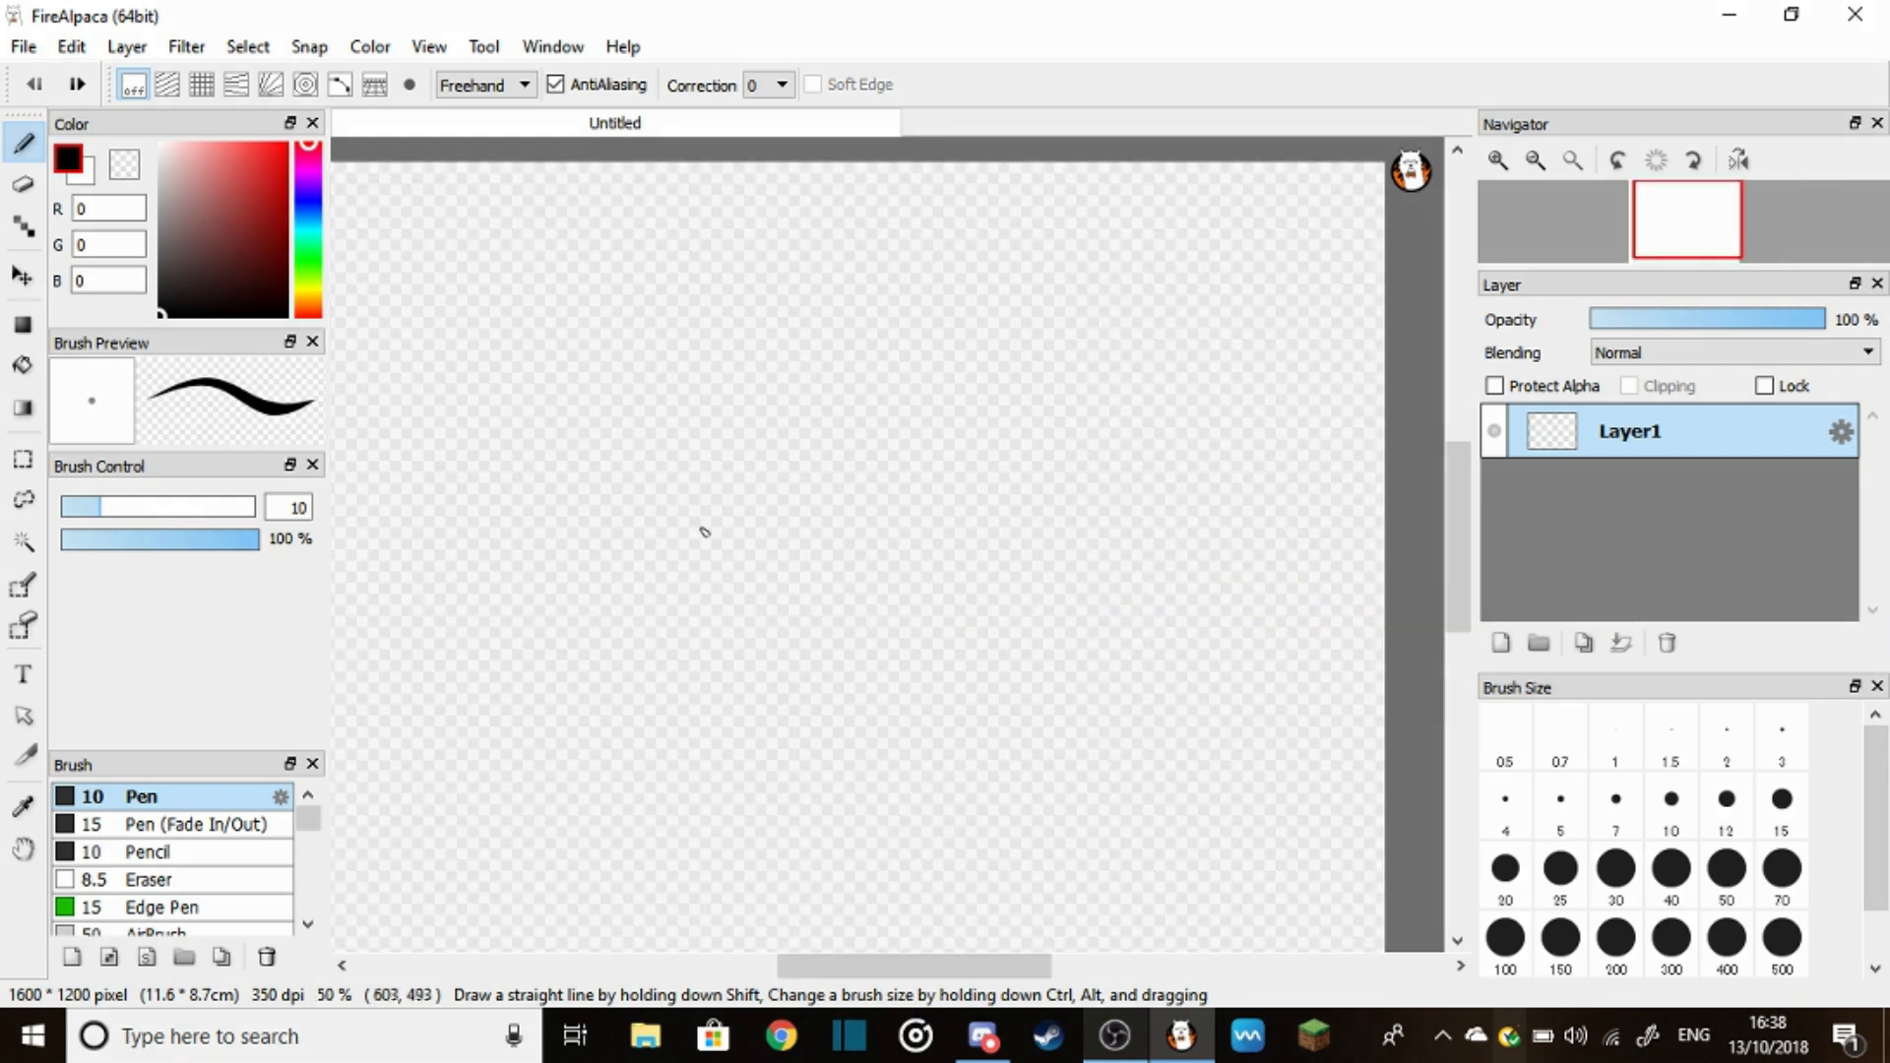
scroll(694, 514, "down", 4)
scroll(694, 515, "up", 1)
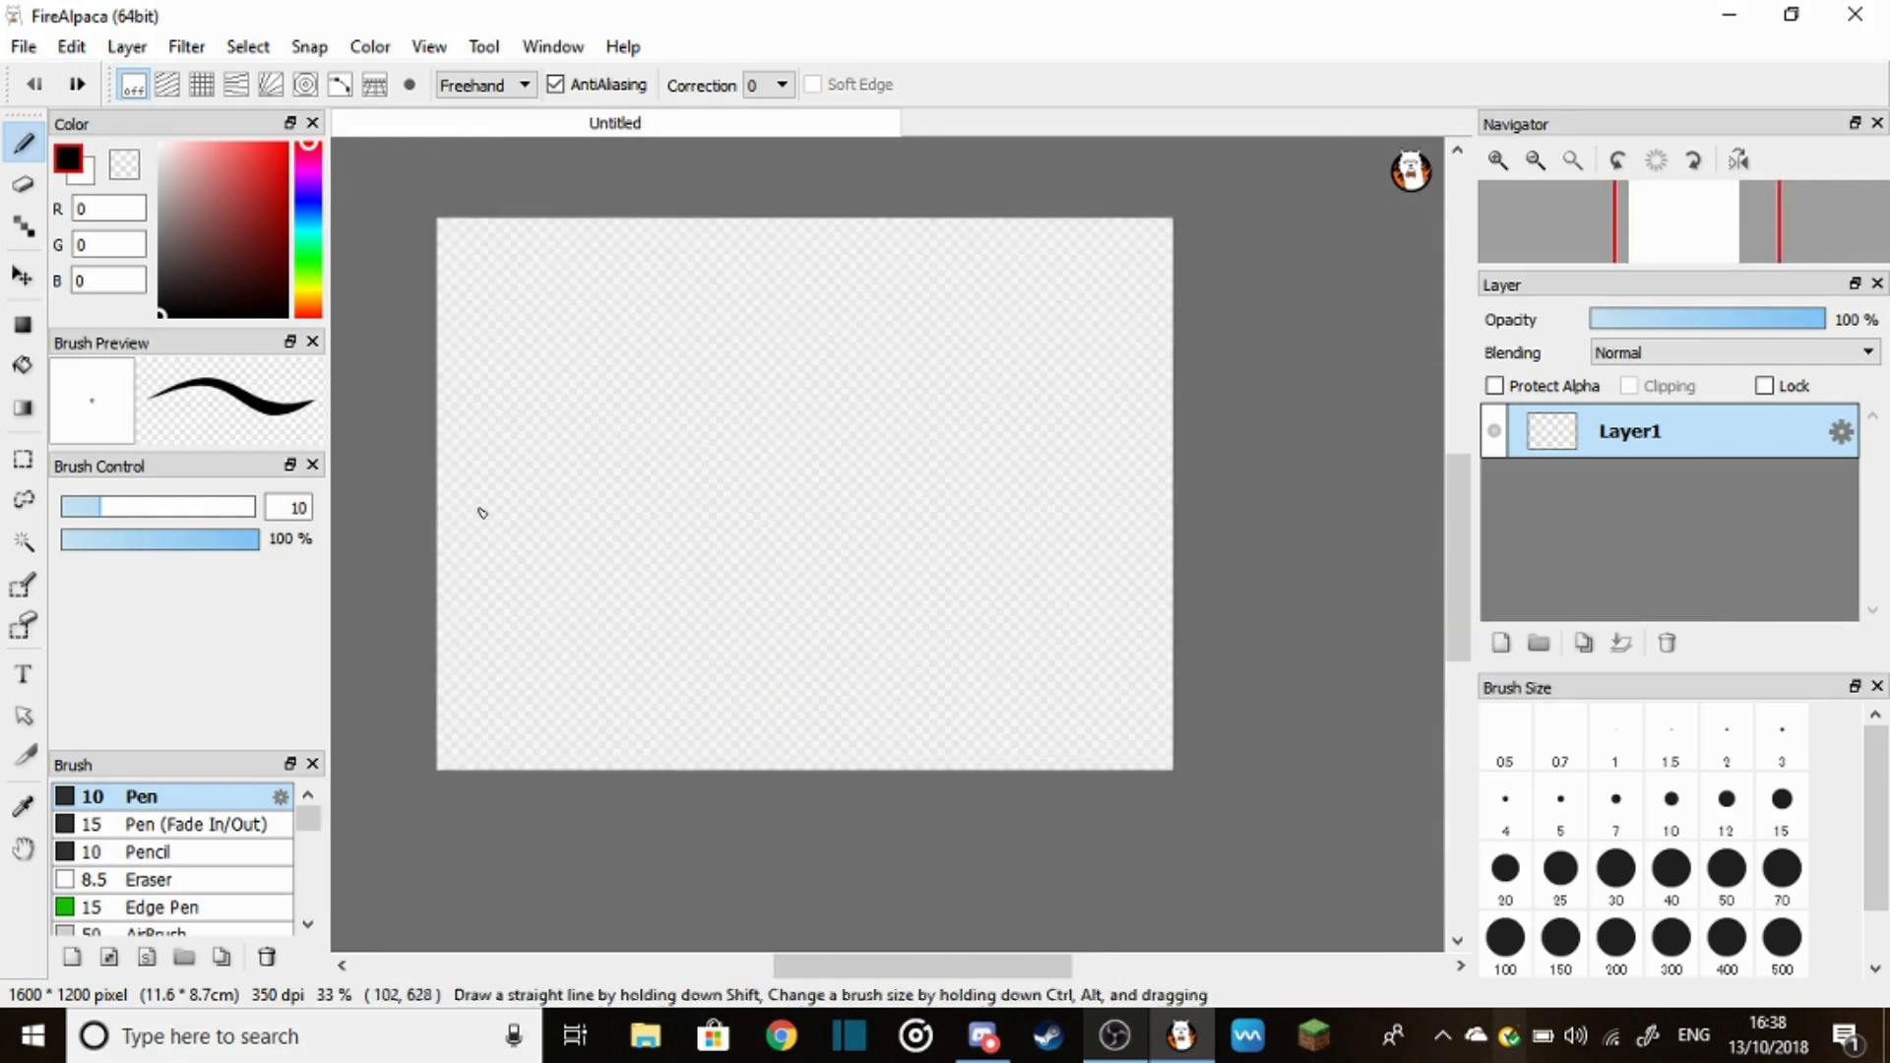
scroll(478, 512, "up", 1)
scroll(725, 413, "down", 1)
scroll(861, 404, "up", 1)
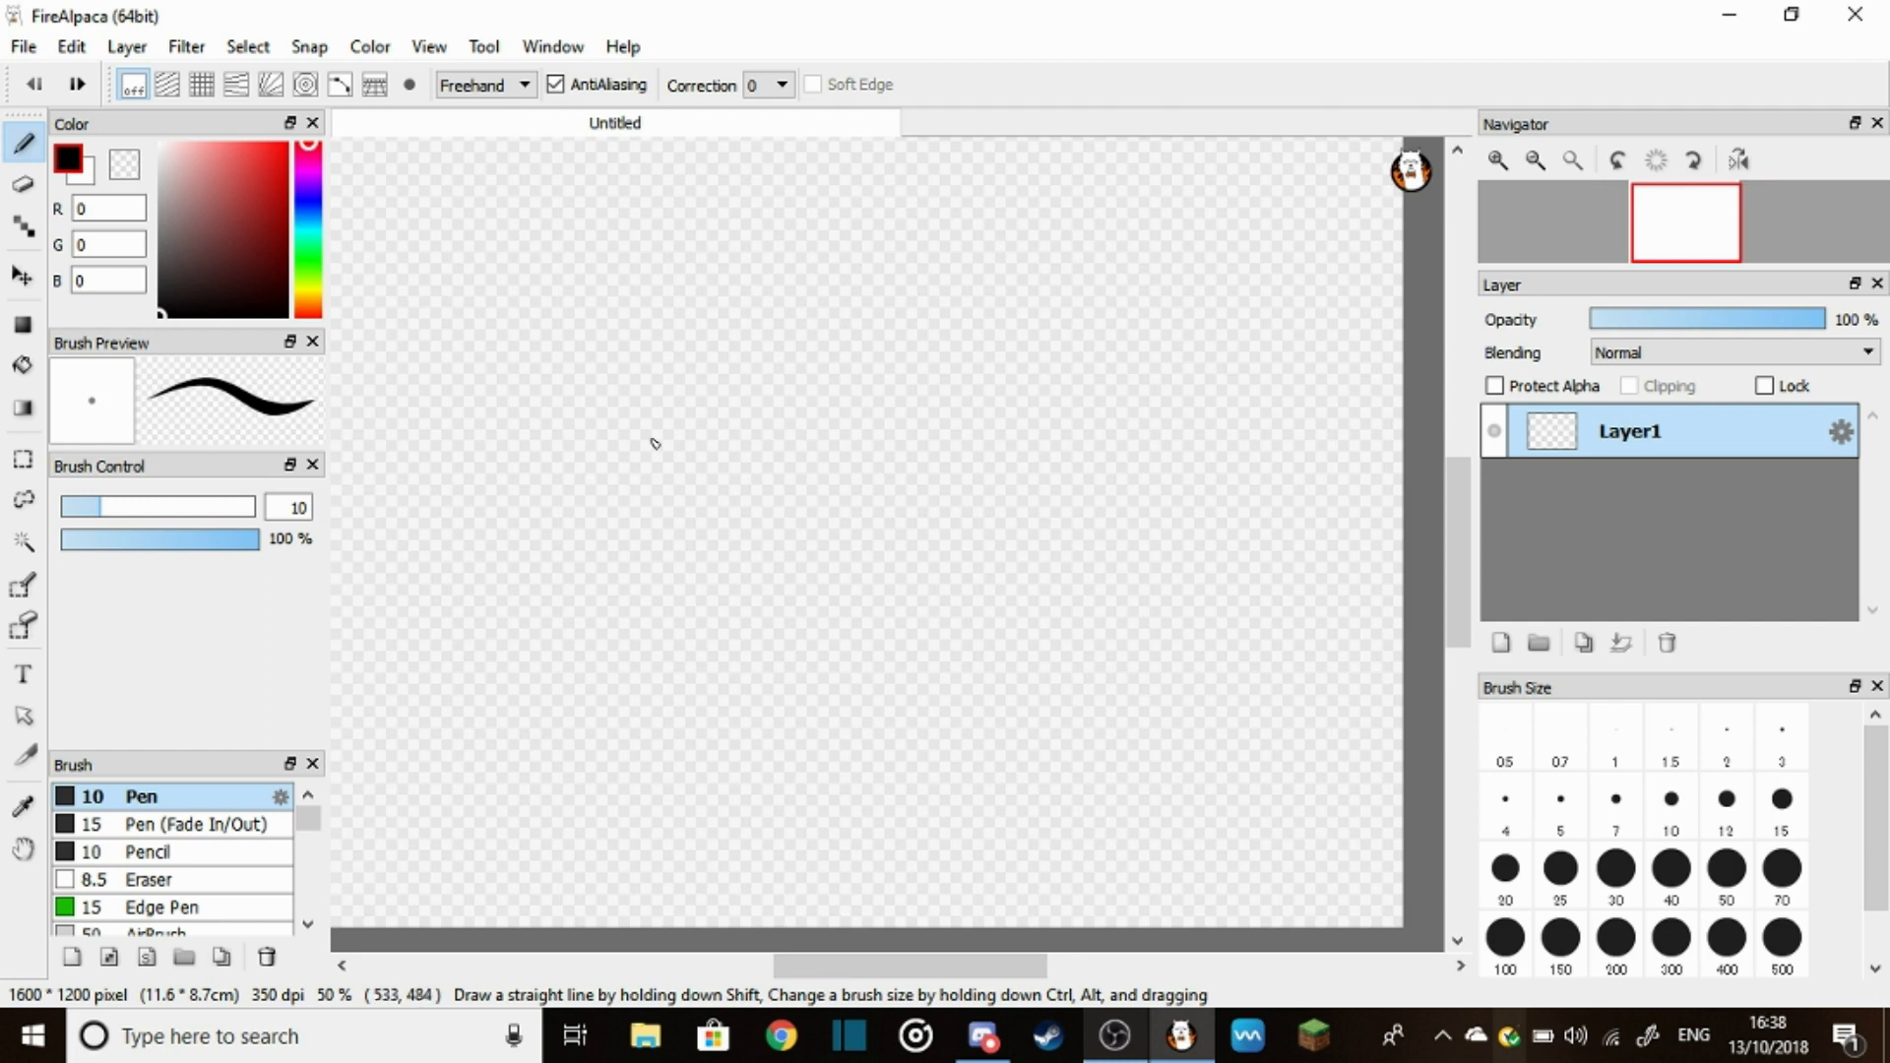
scroll(654, 444, "down", 1)
scroll(650, 435, "up", 1)
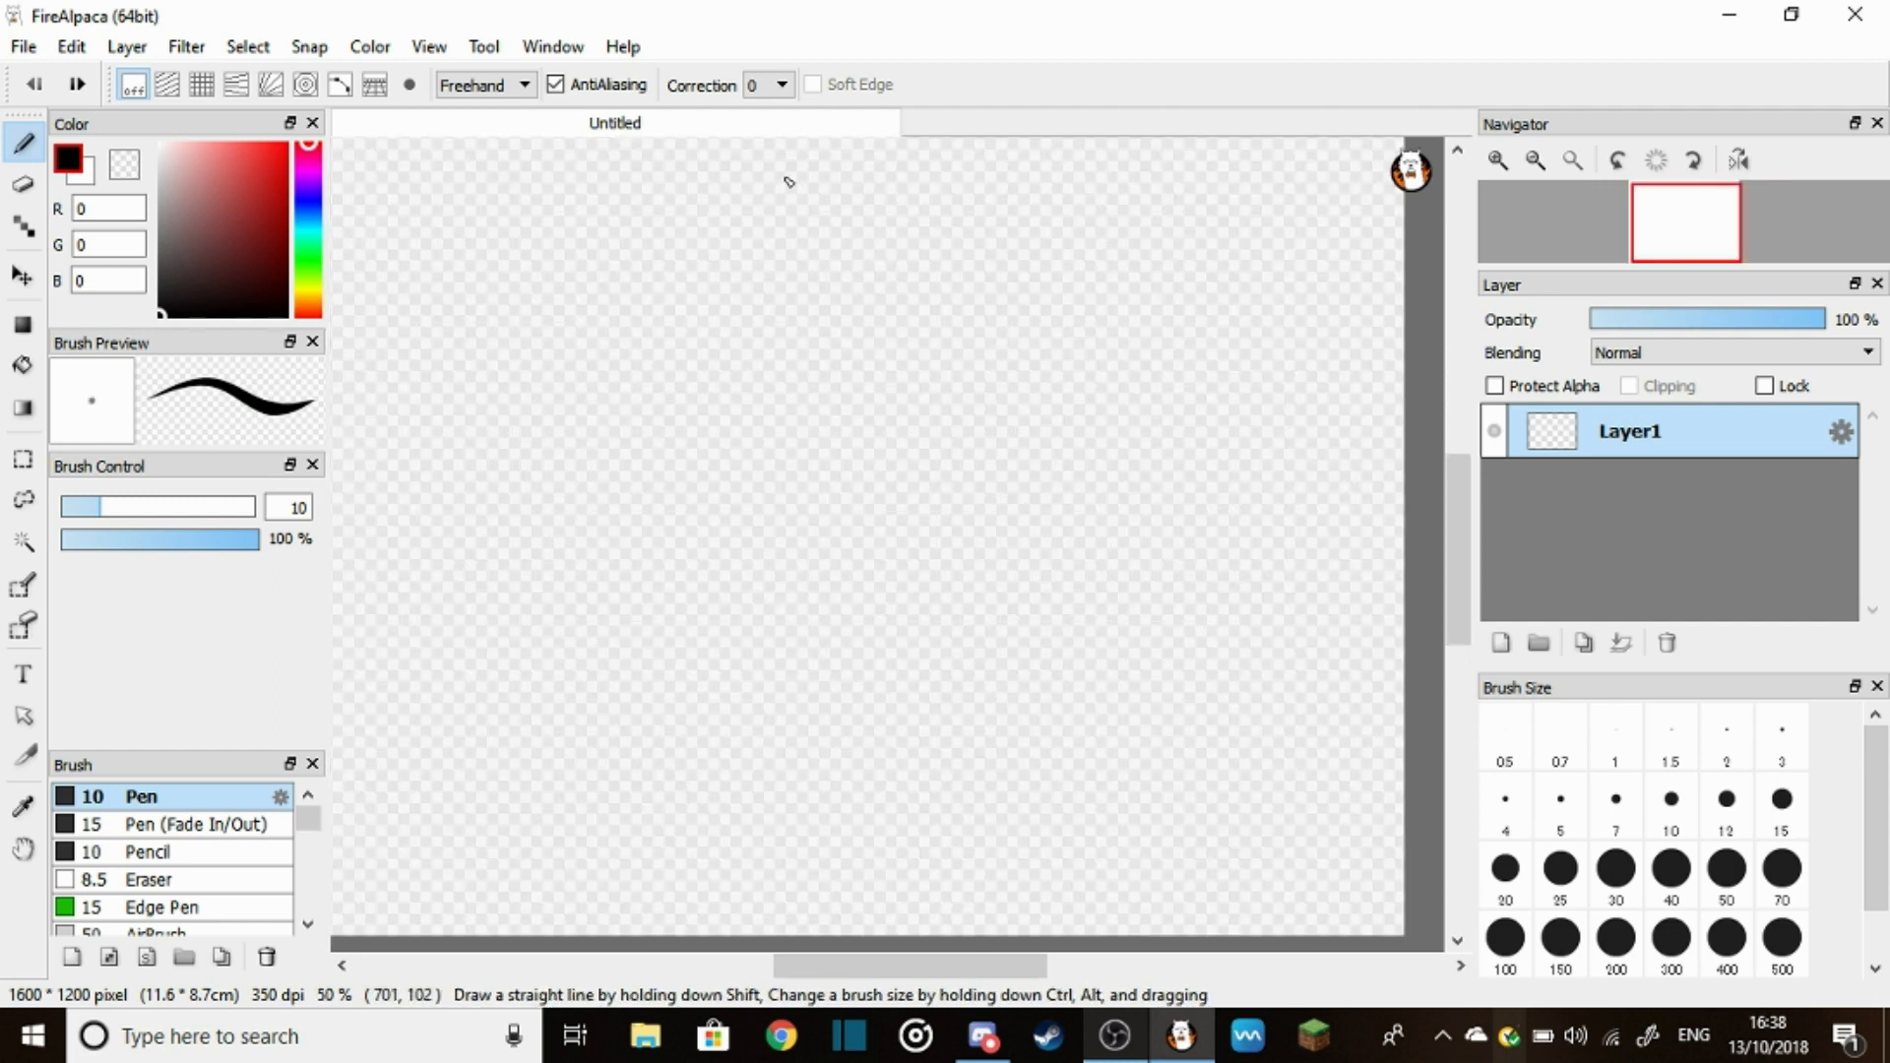
mouse_move(730, 401)
left_mouse_down()
mouse_move(895, 337)
mouse_move(724, 395)
left_mouse_up()
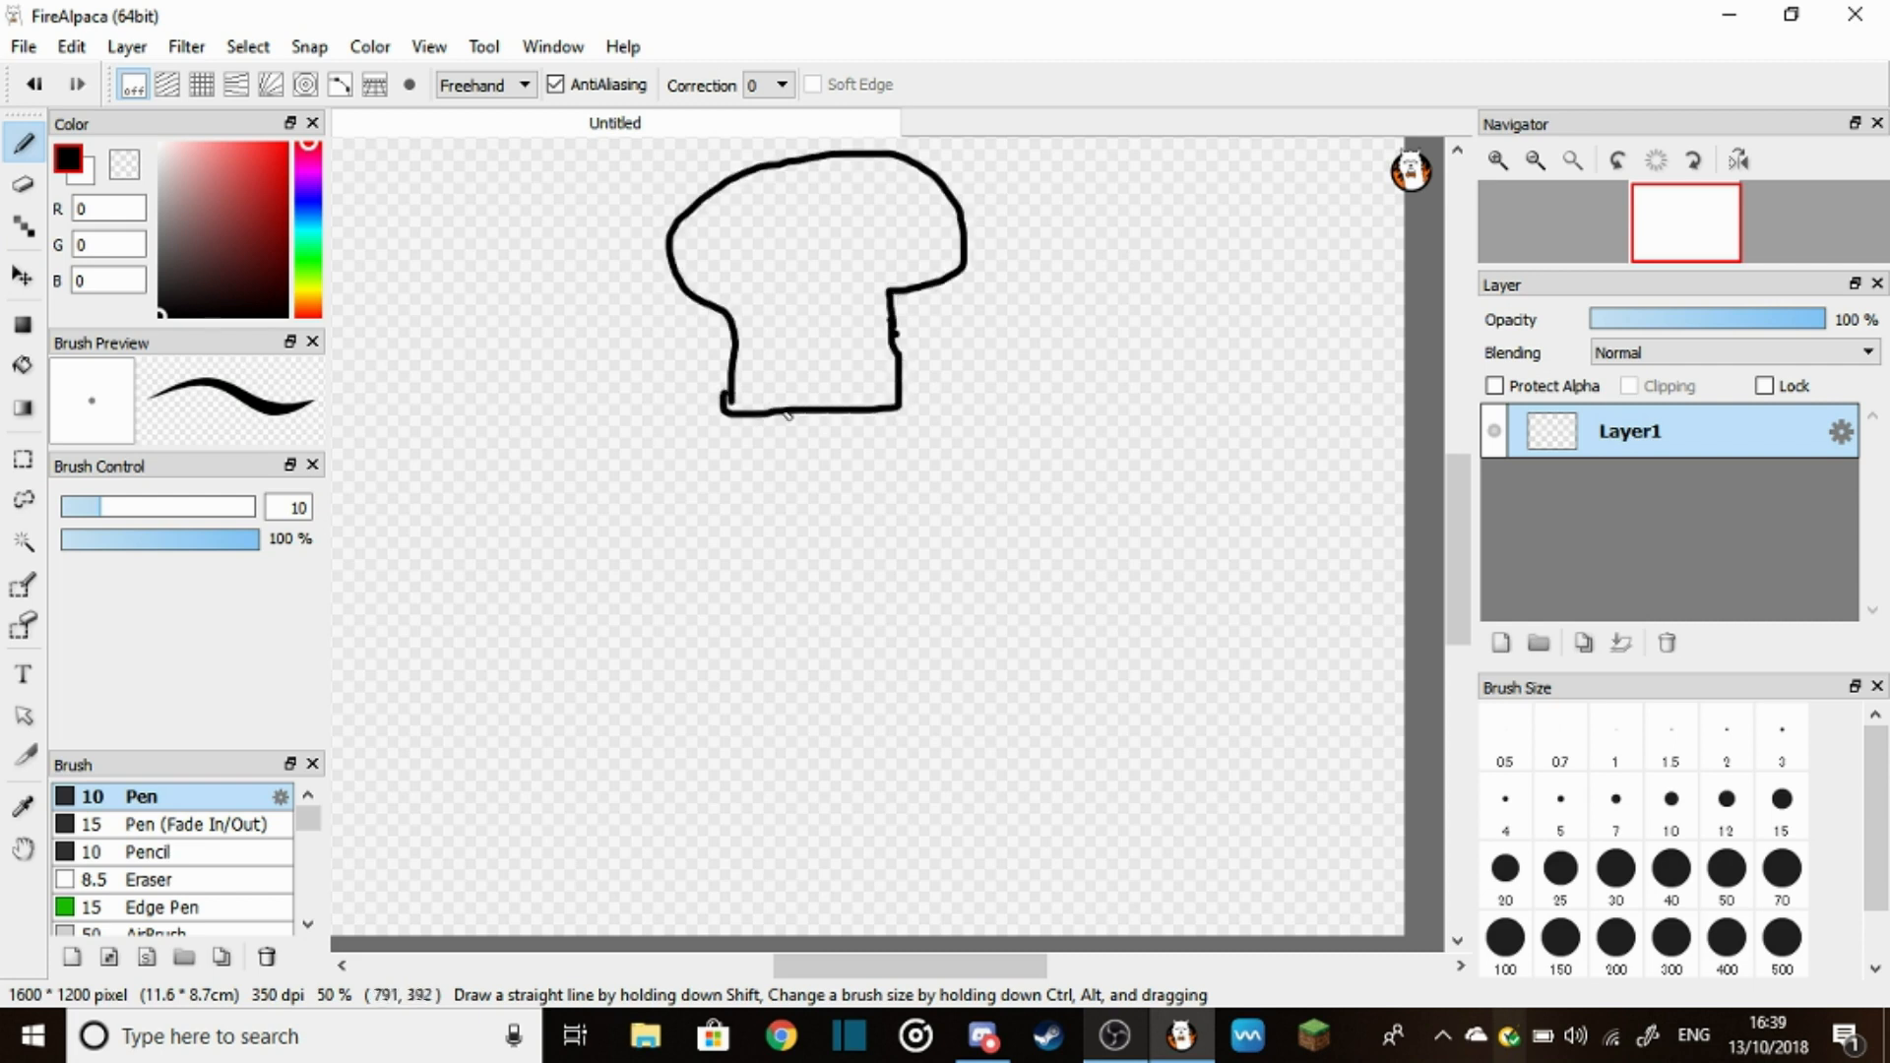
left_click_drag(852, 366, 851, 394)
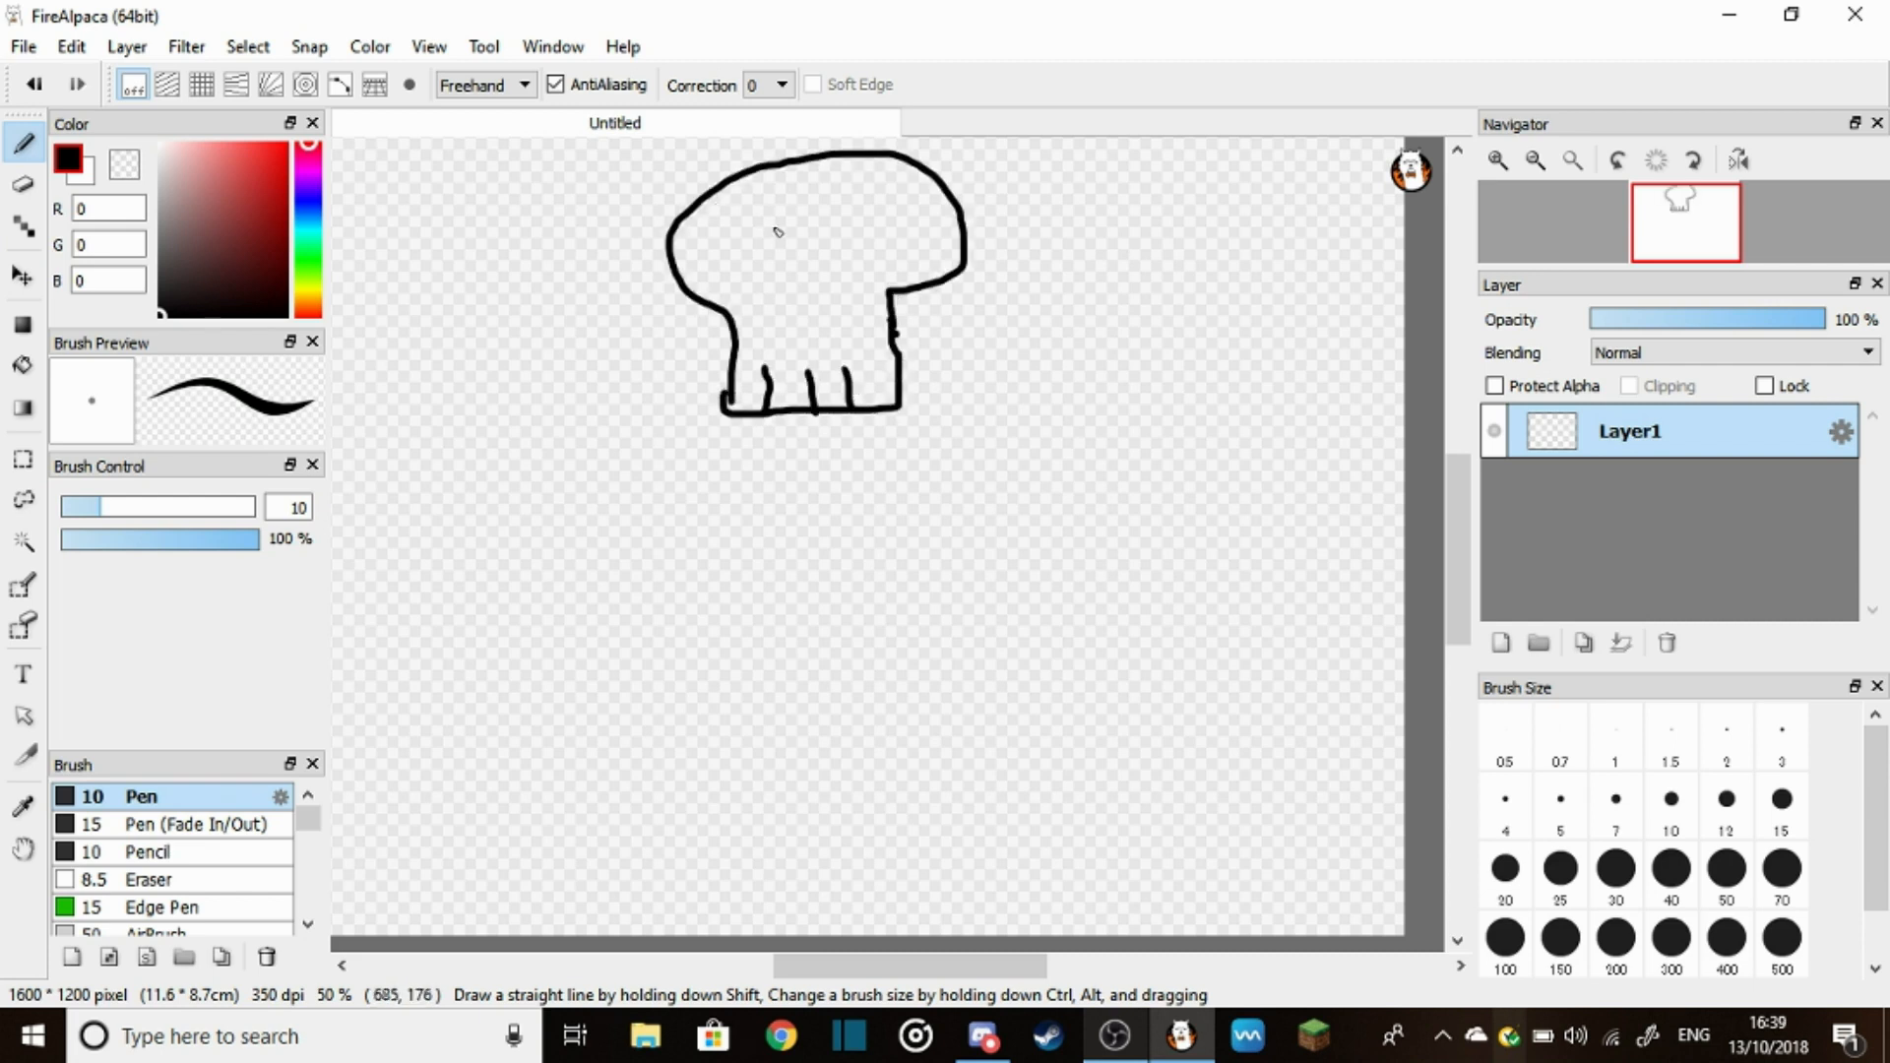
mouse_move(735, 233)
left_mouse_down()
mouse_move(805, 245)
mouse_move(738, 229)
mouse_move(879, 211)
left_mouse_up()
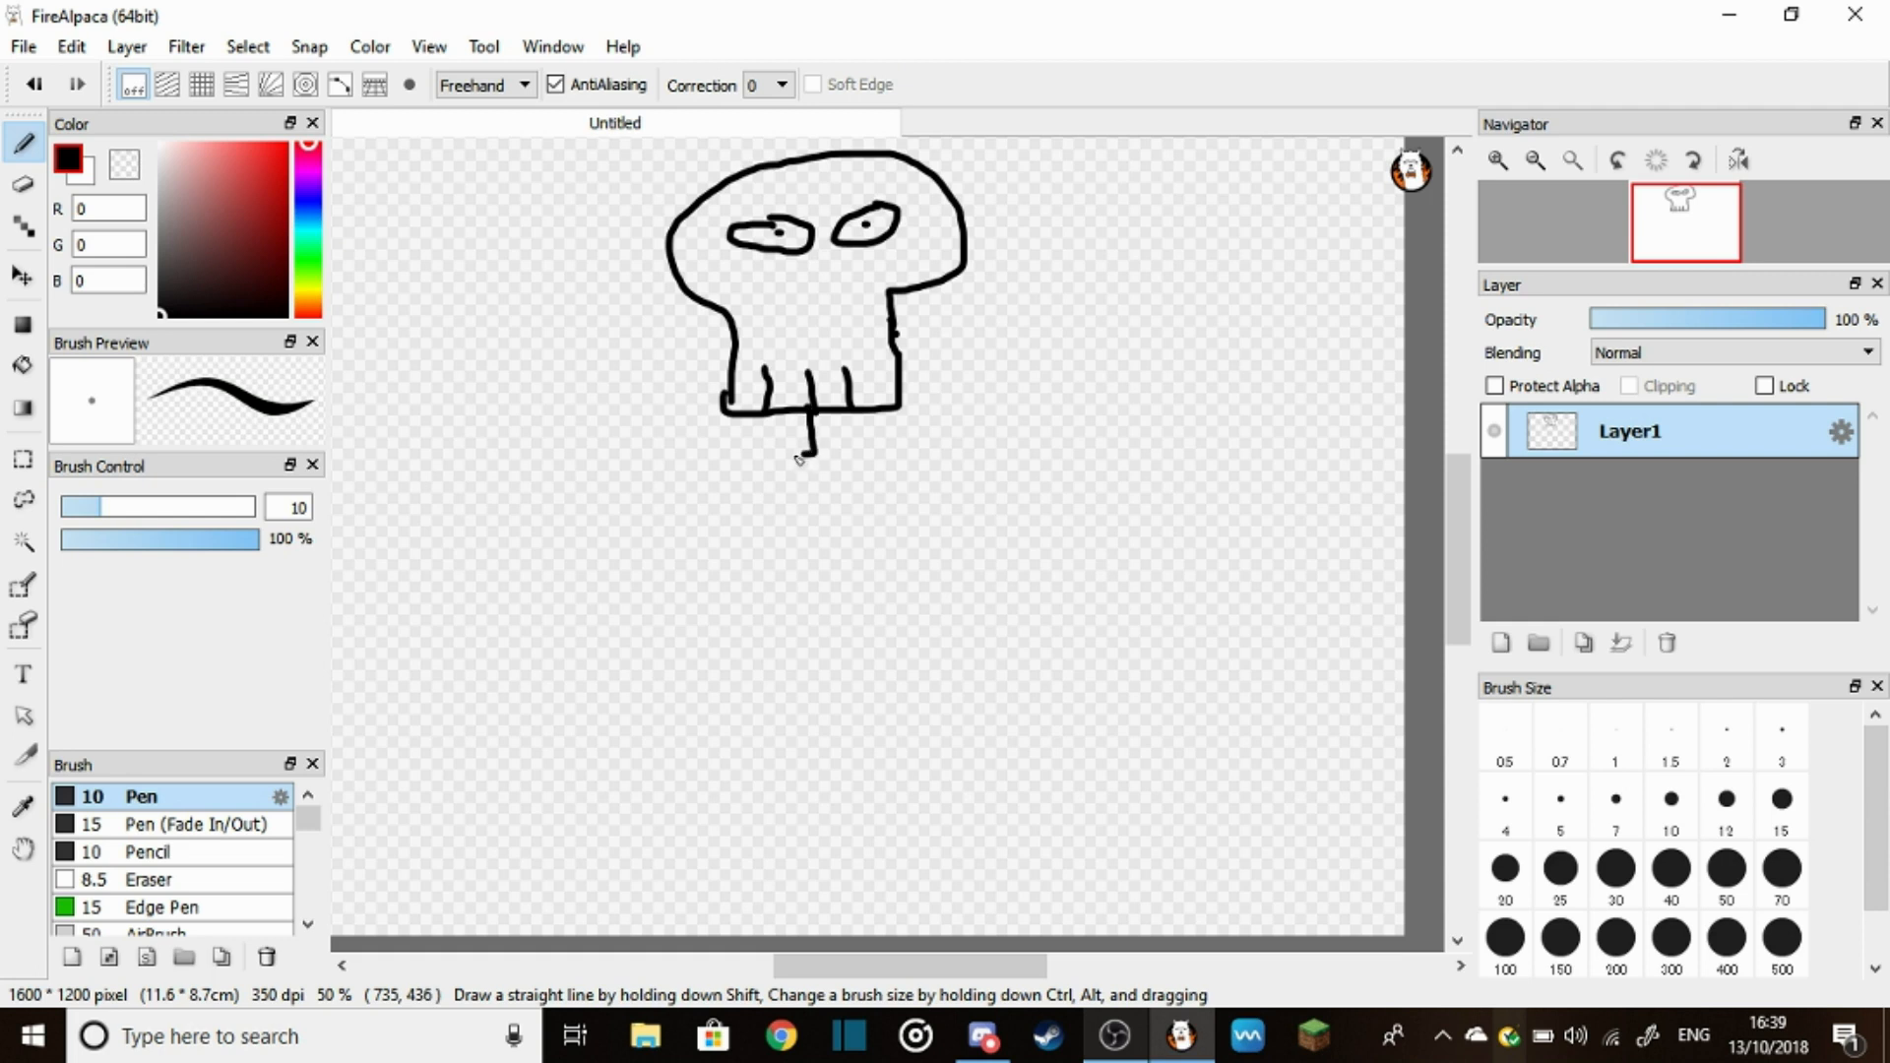
Draw the spine, ribs on both sides, and two legs down to the feet
mouse_move(800, 459)
left_mouse_down()
mouse_move(655, 588)
mouse_move(809, 533)
mouse_move(724, 621)
mouse_move(812, 574)
left_mouse_up()
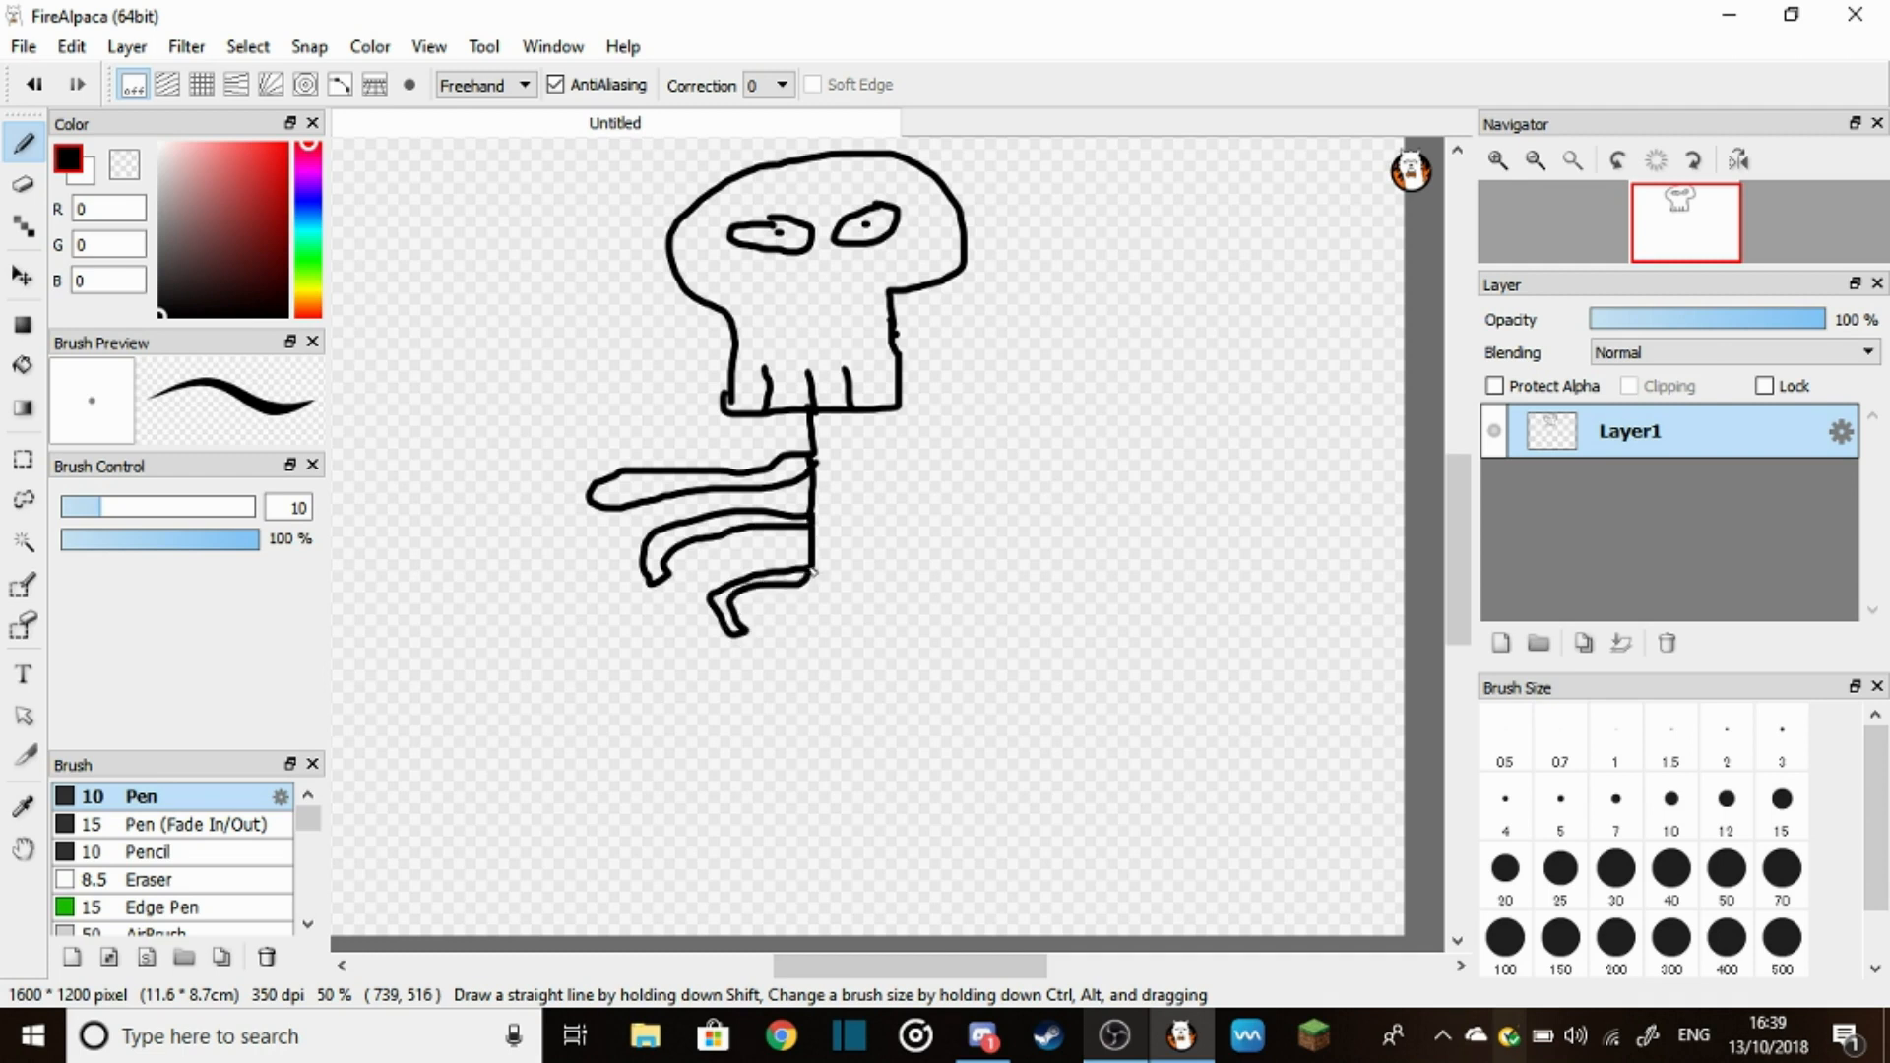
mouse_move(839, 443)
left_mouse_down()
mouse_move(883, 454)
mouse_move(841, 463)
mouse_move(913, 549)
mouse_move(842, 516)
mouse_move(898, 569)
mouse_move(848, 561)
mouse_move(846, 769)
left_mouse_up()
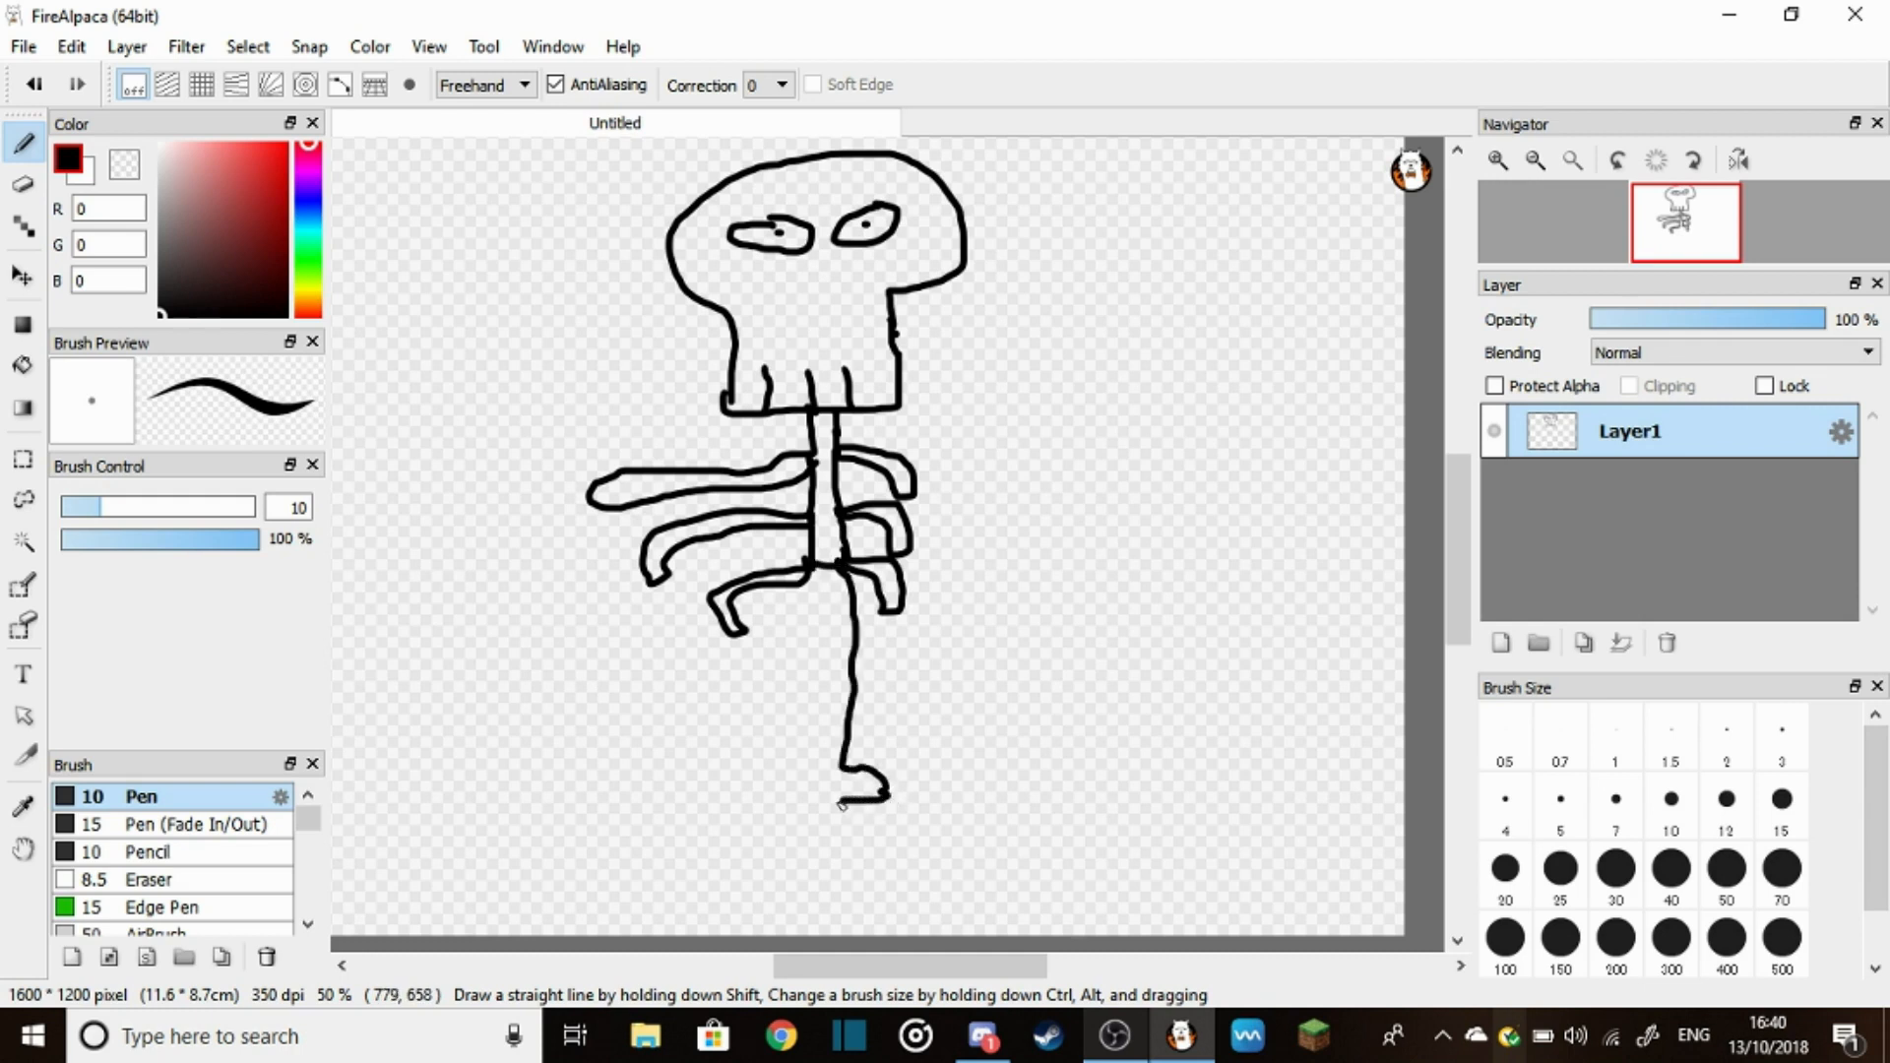
mouse_move(843, 801)
left_mouse_down()
mouse_move(836, 576)
mouse_move(809, 569)
mouse_move(798, 738)
left_mouse_up()
mouse_move(799, 740)
left_mouse_down()
mouse_move(776, 768)
mouse_move(810, 769)
mouse_move(822, 570)
left_mouse_up()
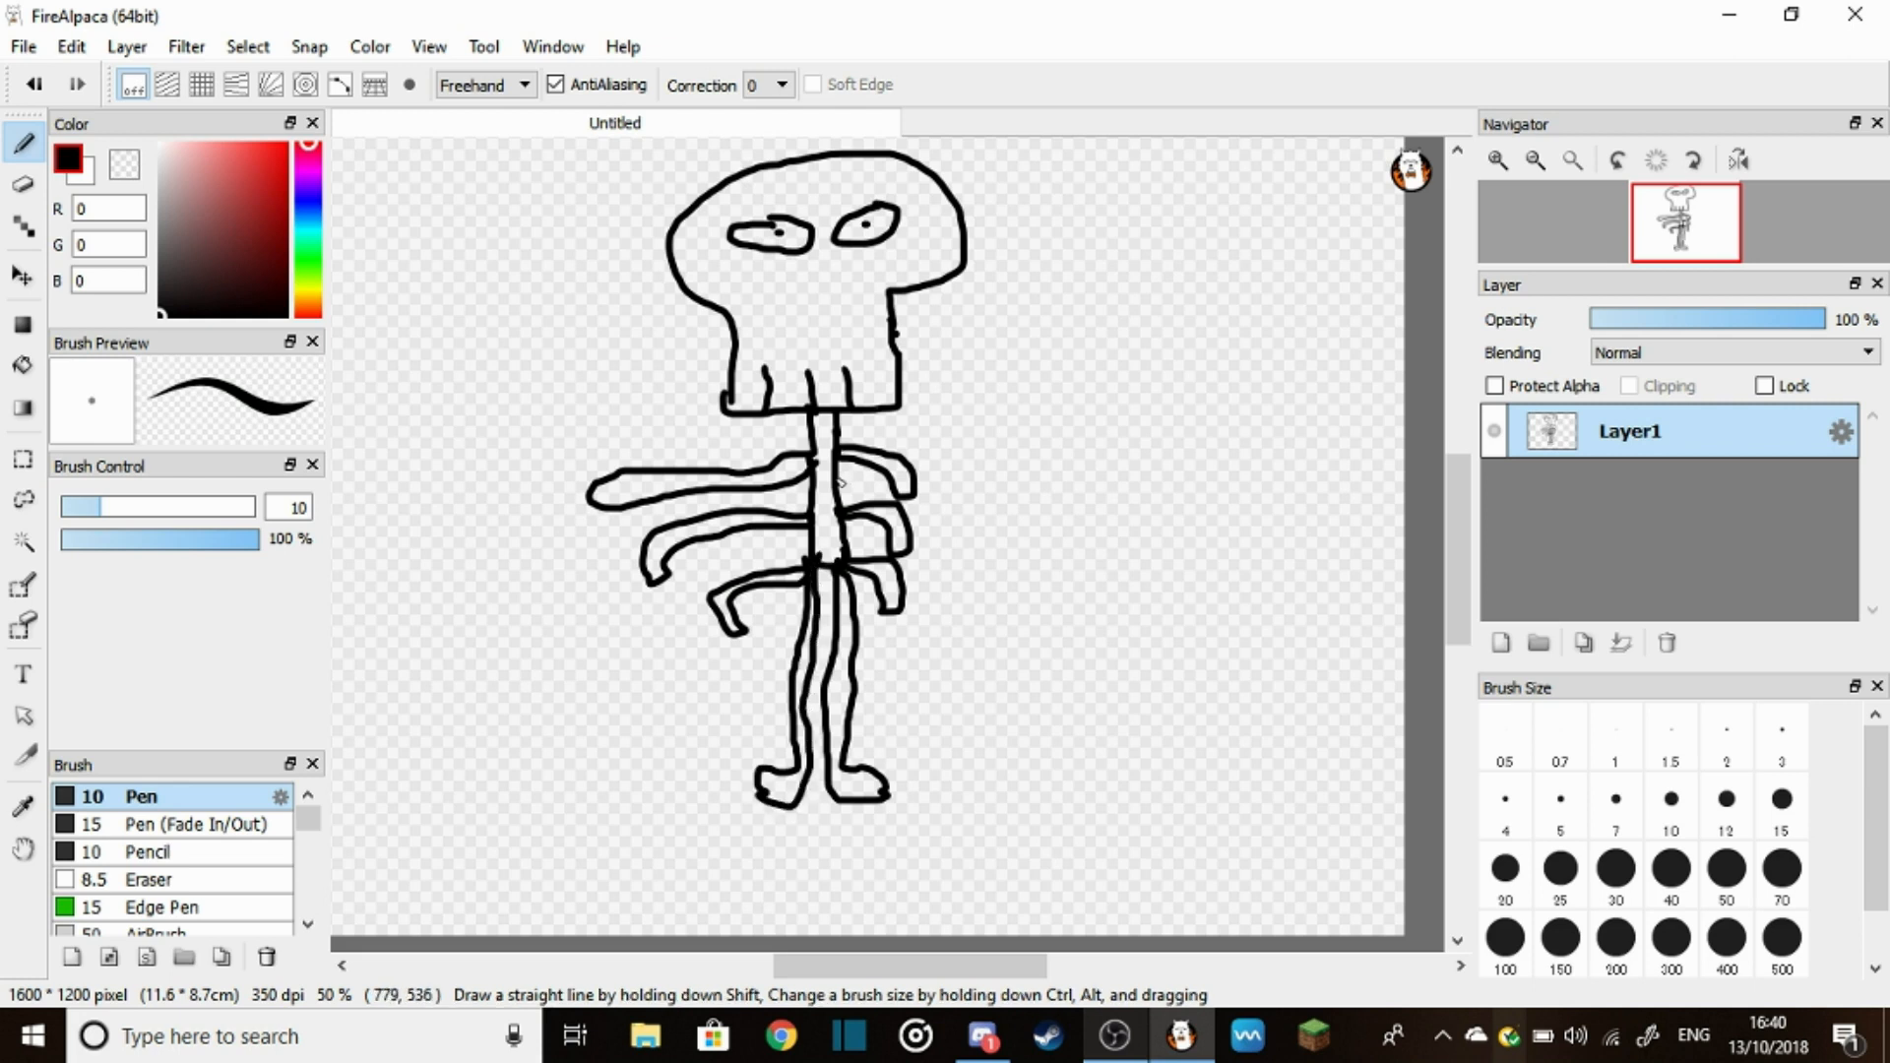
Draw both arms from the shoulders ending in large round hands
mouse_move(864, 429)
left_mouse_down()
mouse_move(982, 428)
mouse_move(1076, 522)
mouse_move(916, 444)
mouse_move(797, 428)
mouse_move(502, 575)
mouse_move(723, 459)
mouse_move(820, 443)
left_mouse_up()
left_click_drag(1063, 562, 1174, 591)
left_click_drag(621, 591, 396, 579)
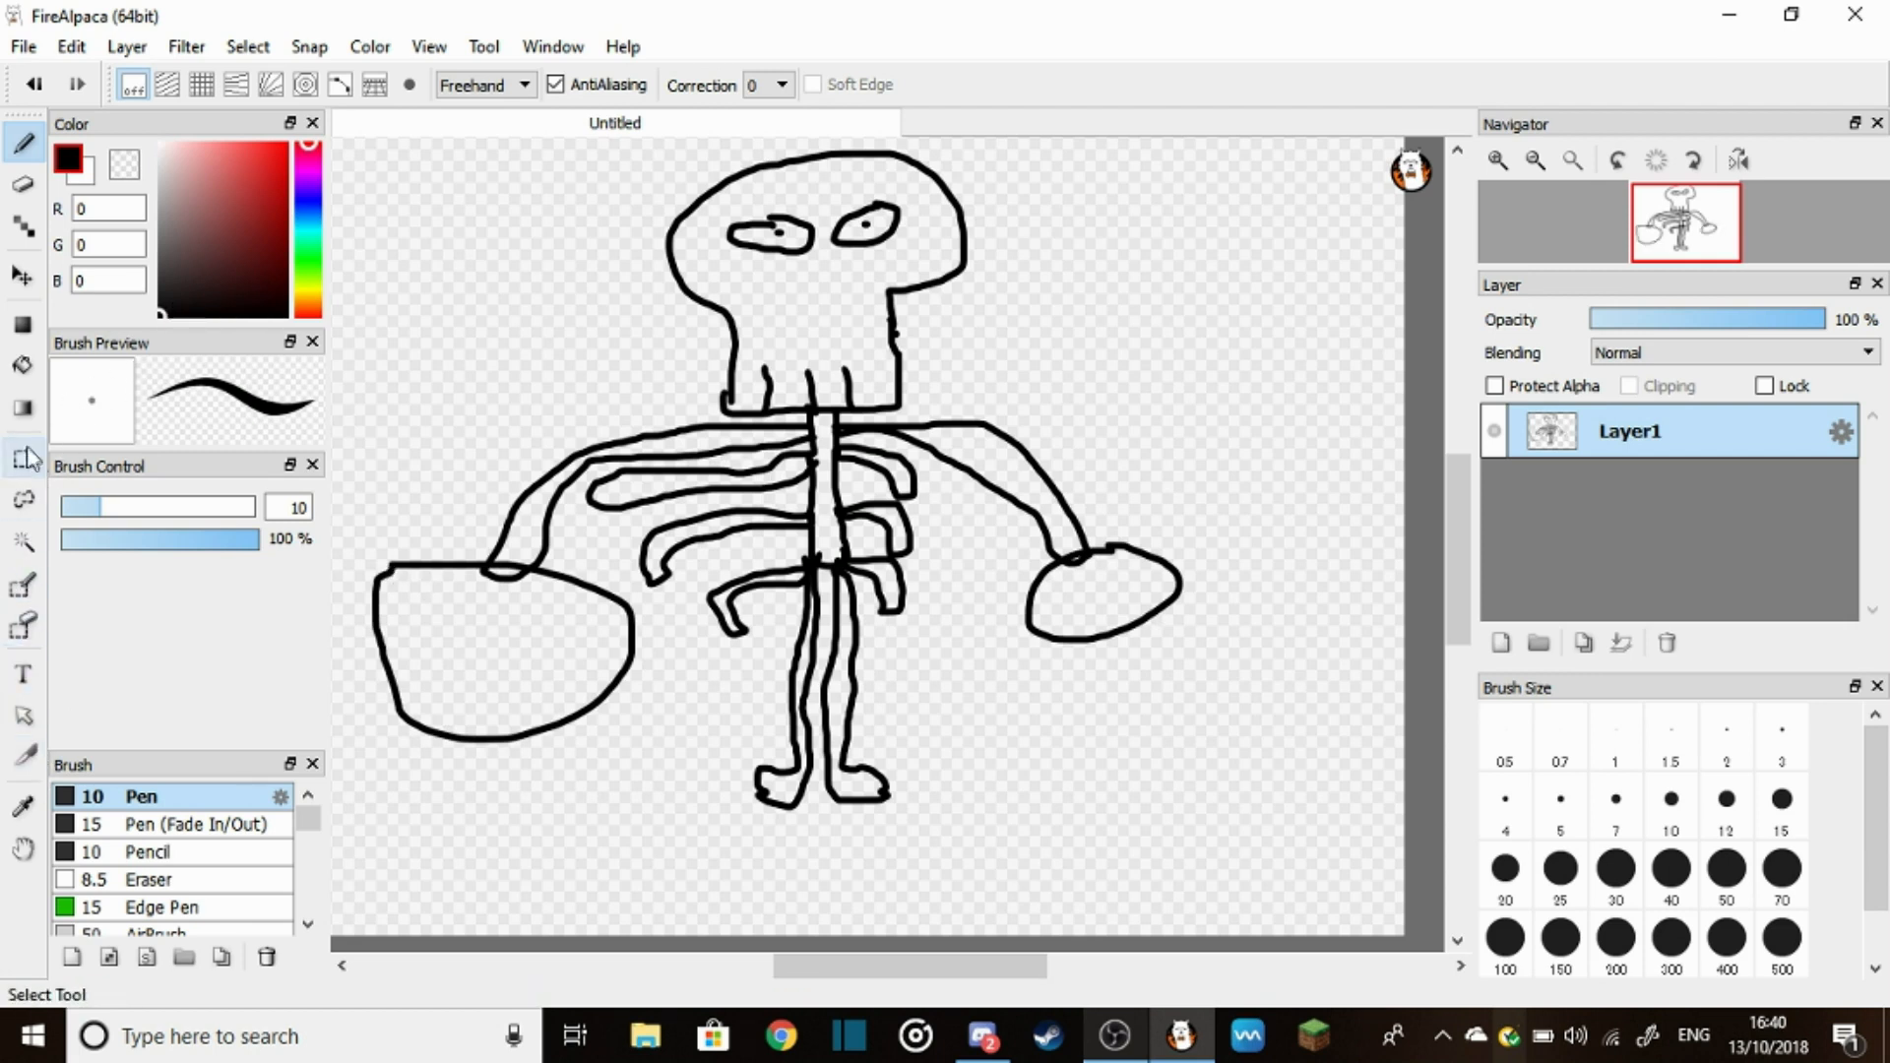
Bucket-fill the skull, left hand, left arm and rib gaps with white
left_click(22, 365)
left_click(70, 161)
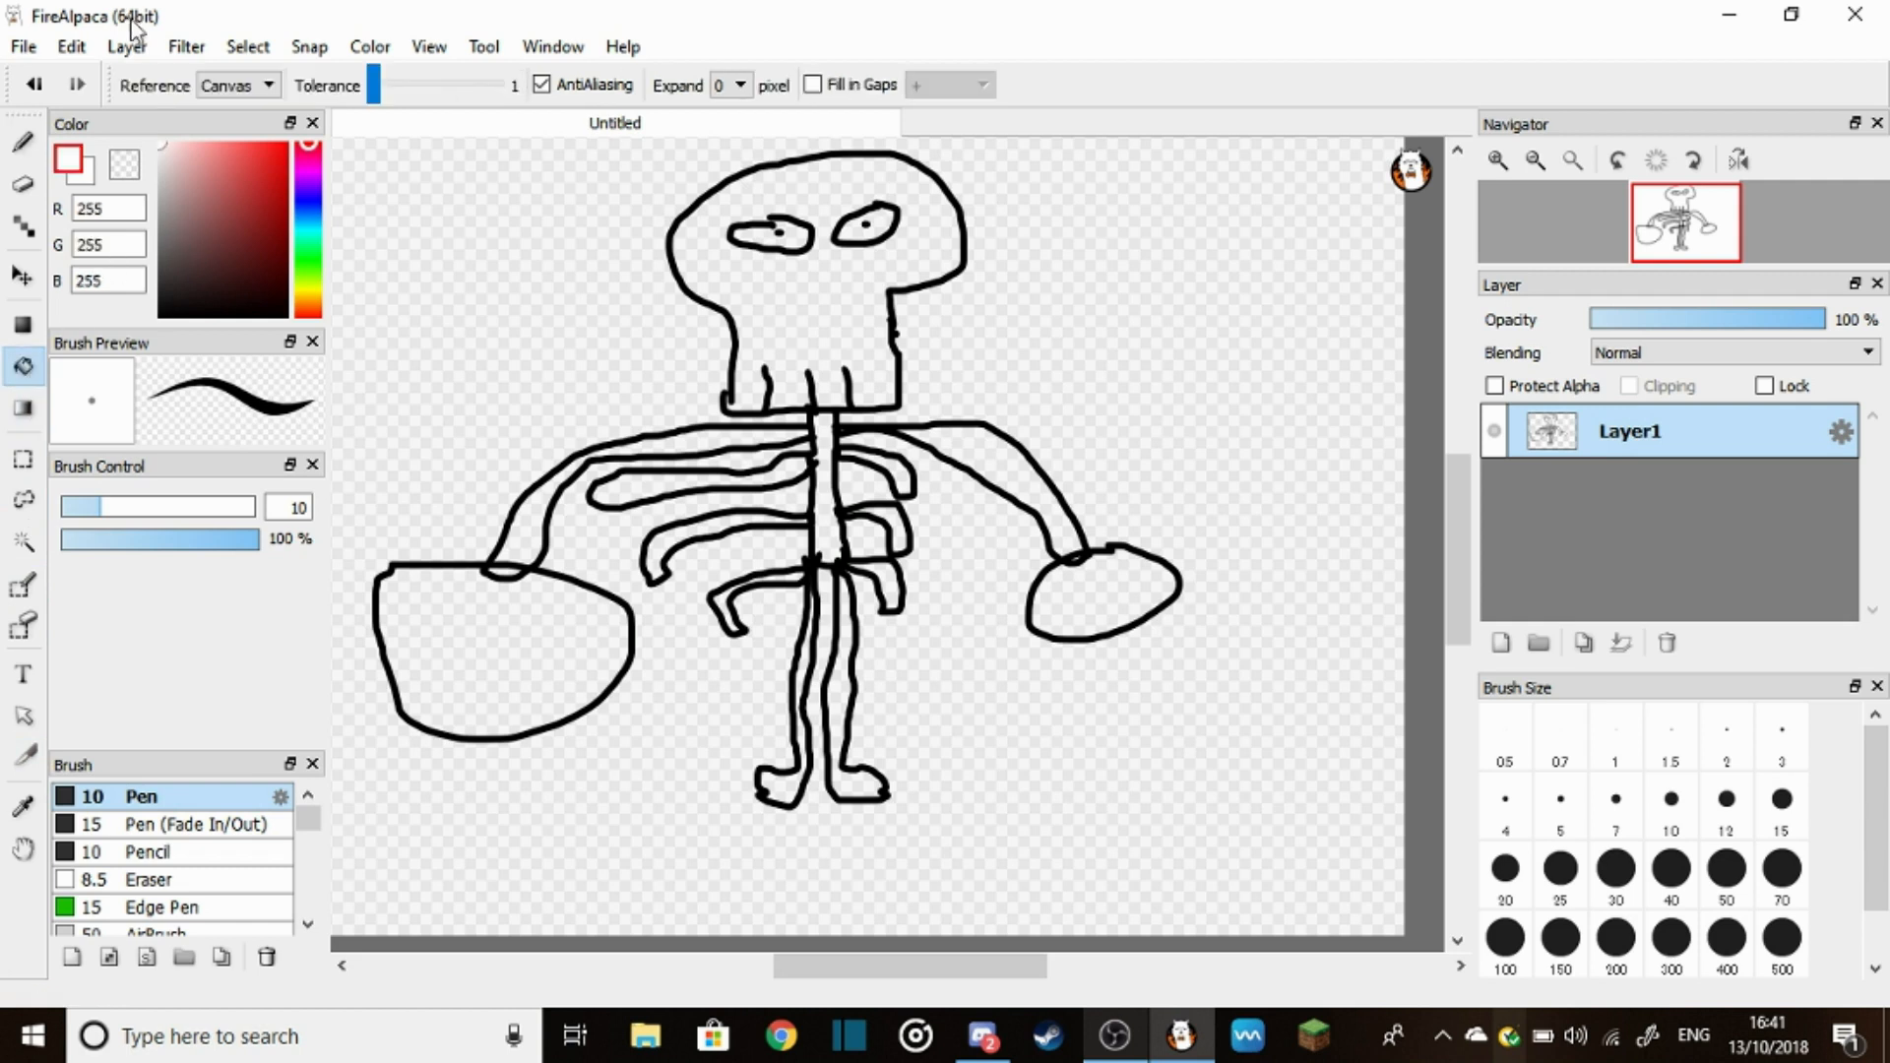
left_click(802, 369)
left_click(502, 649)
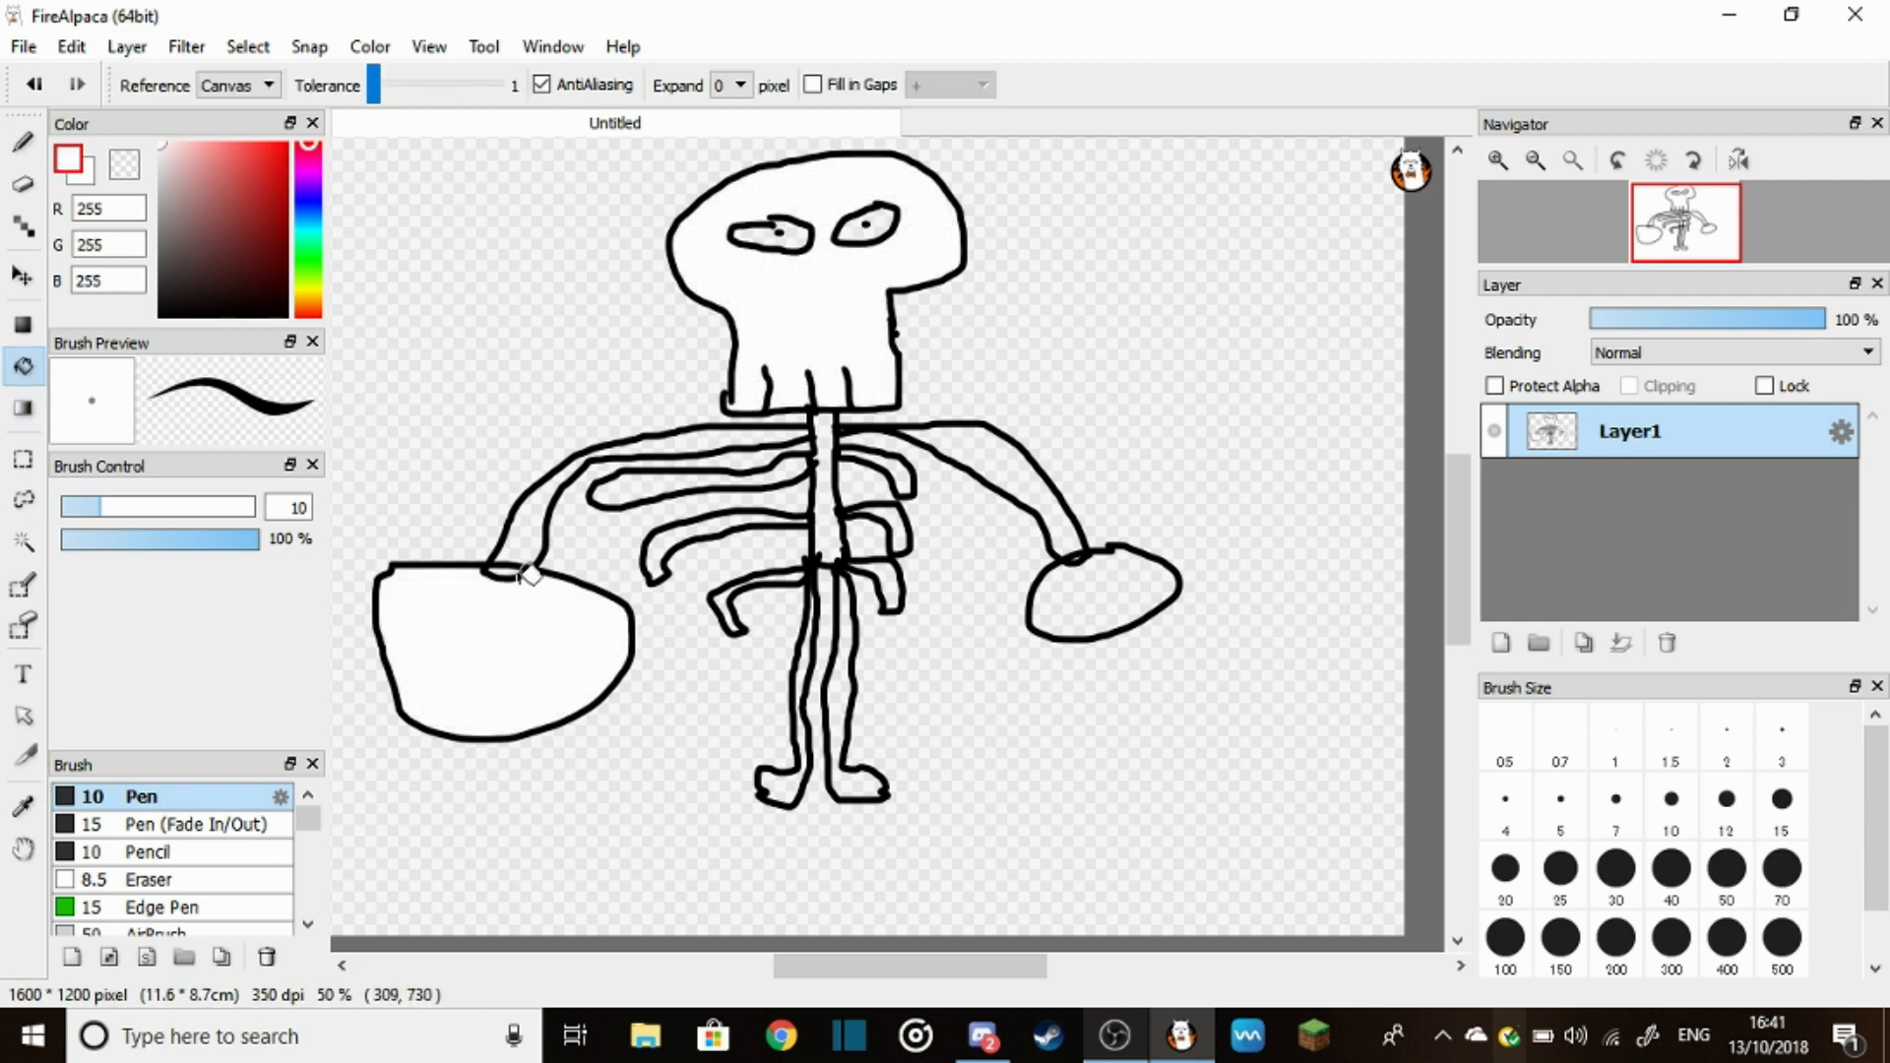
left_click(518, 549)
left_click(672, 495)
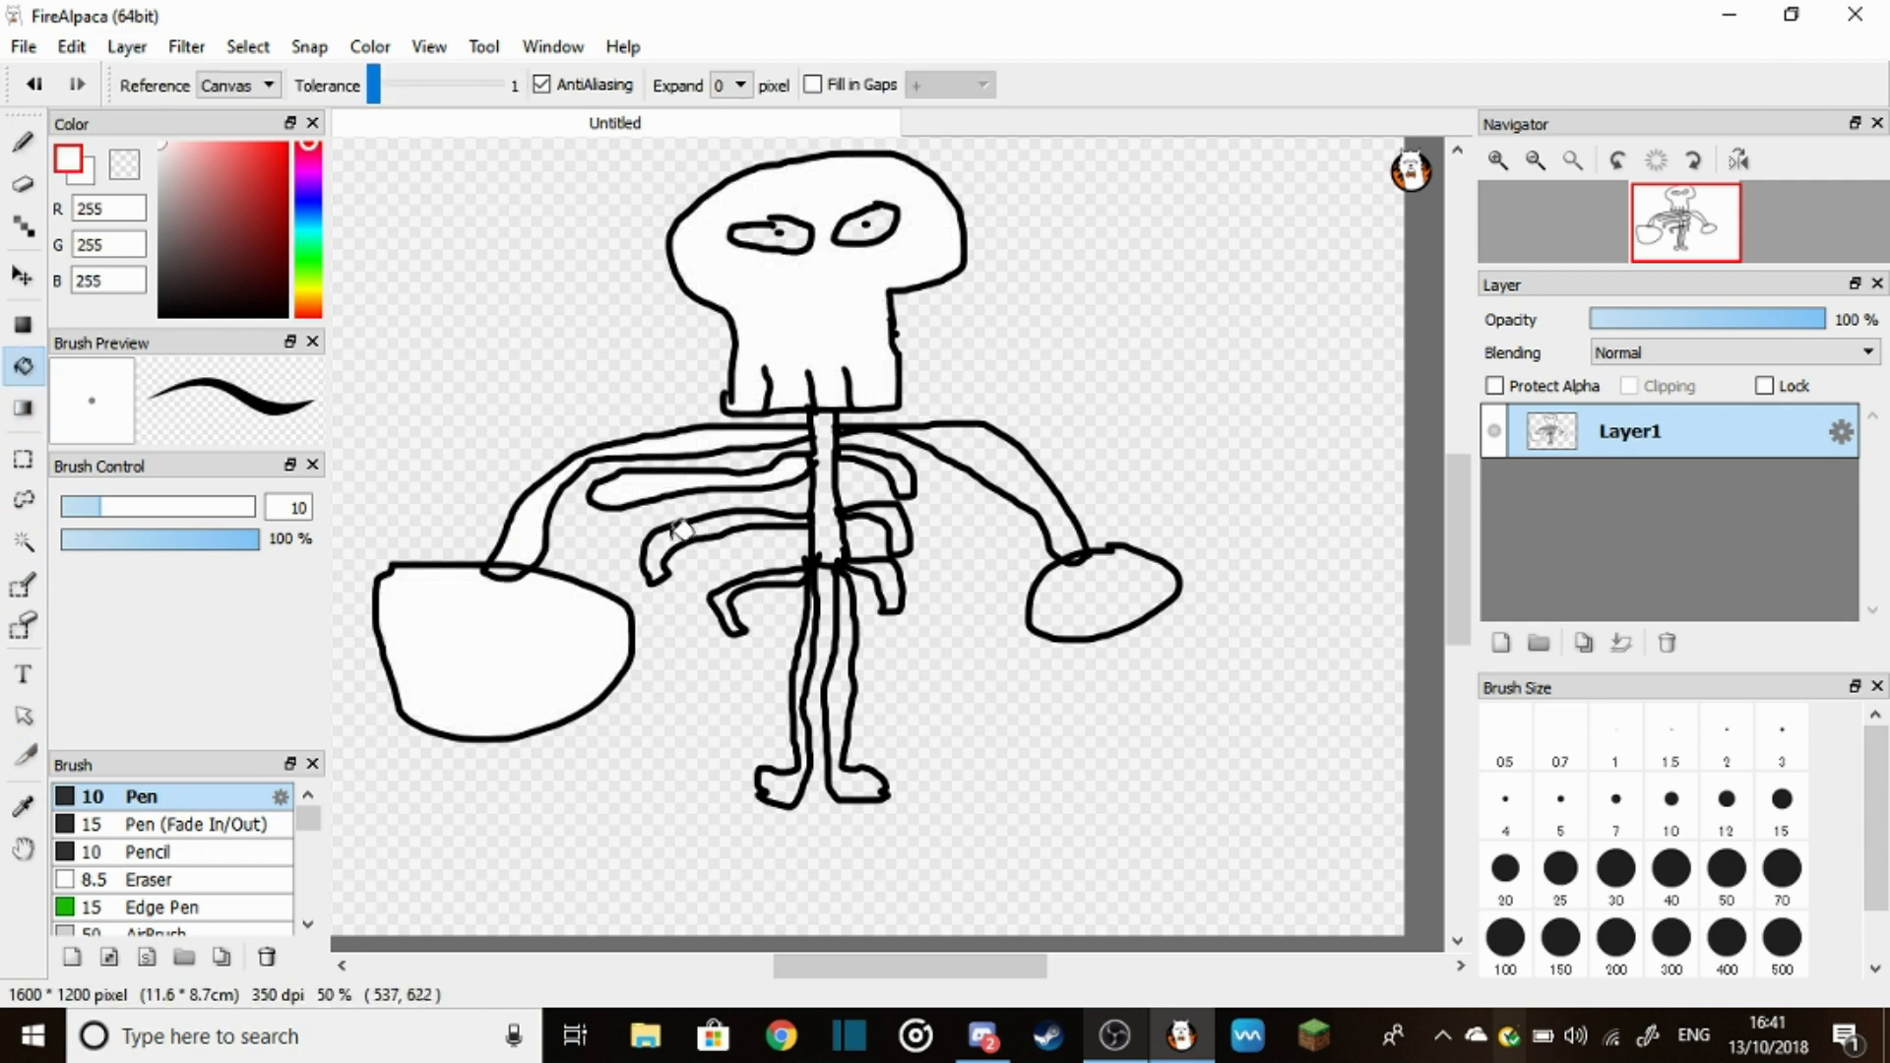
left_click(678, 531)
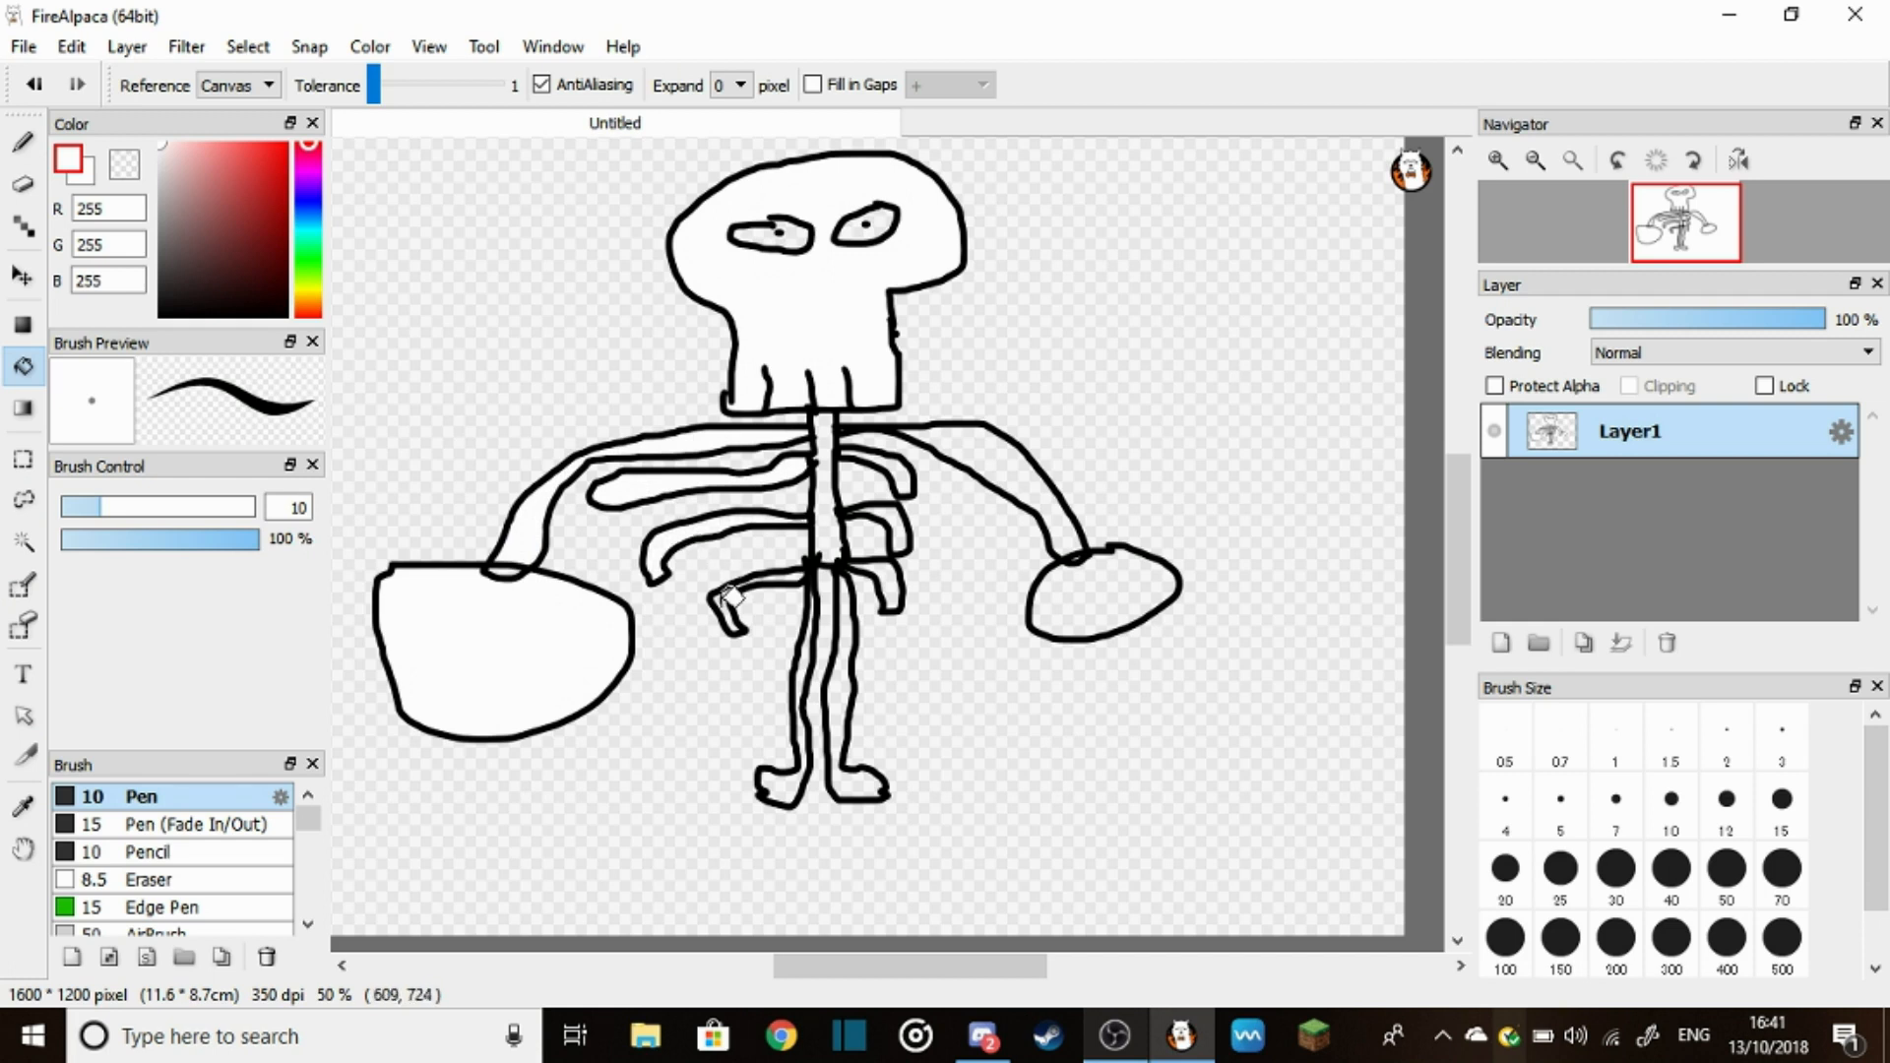
Fill the spine, right arm and right hand with white
left_click(825, 532)
left_click(1011, 484)
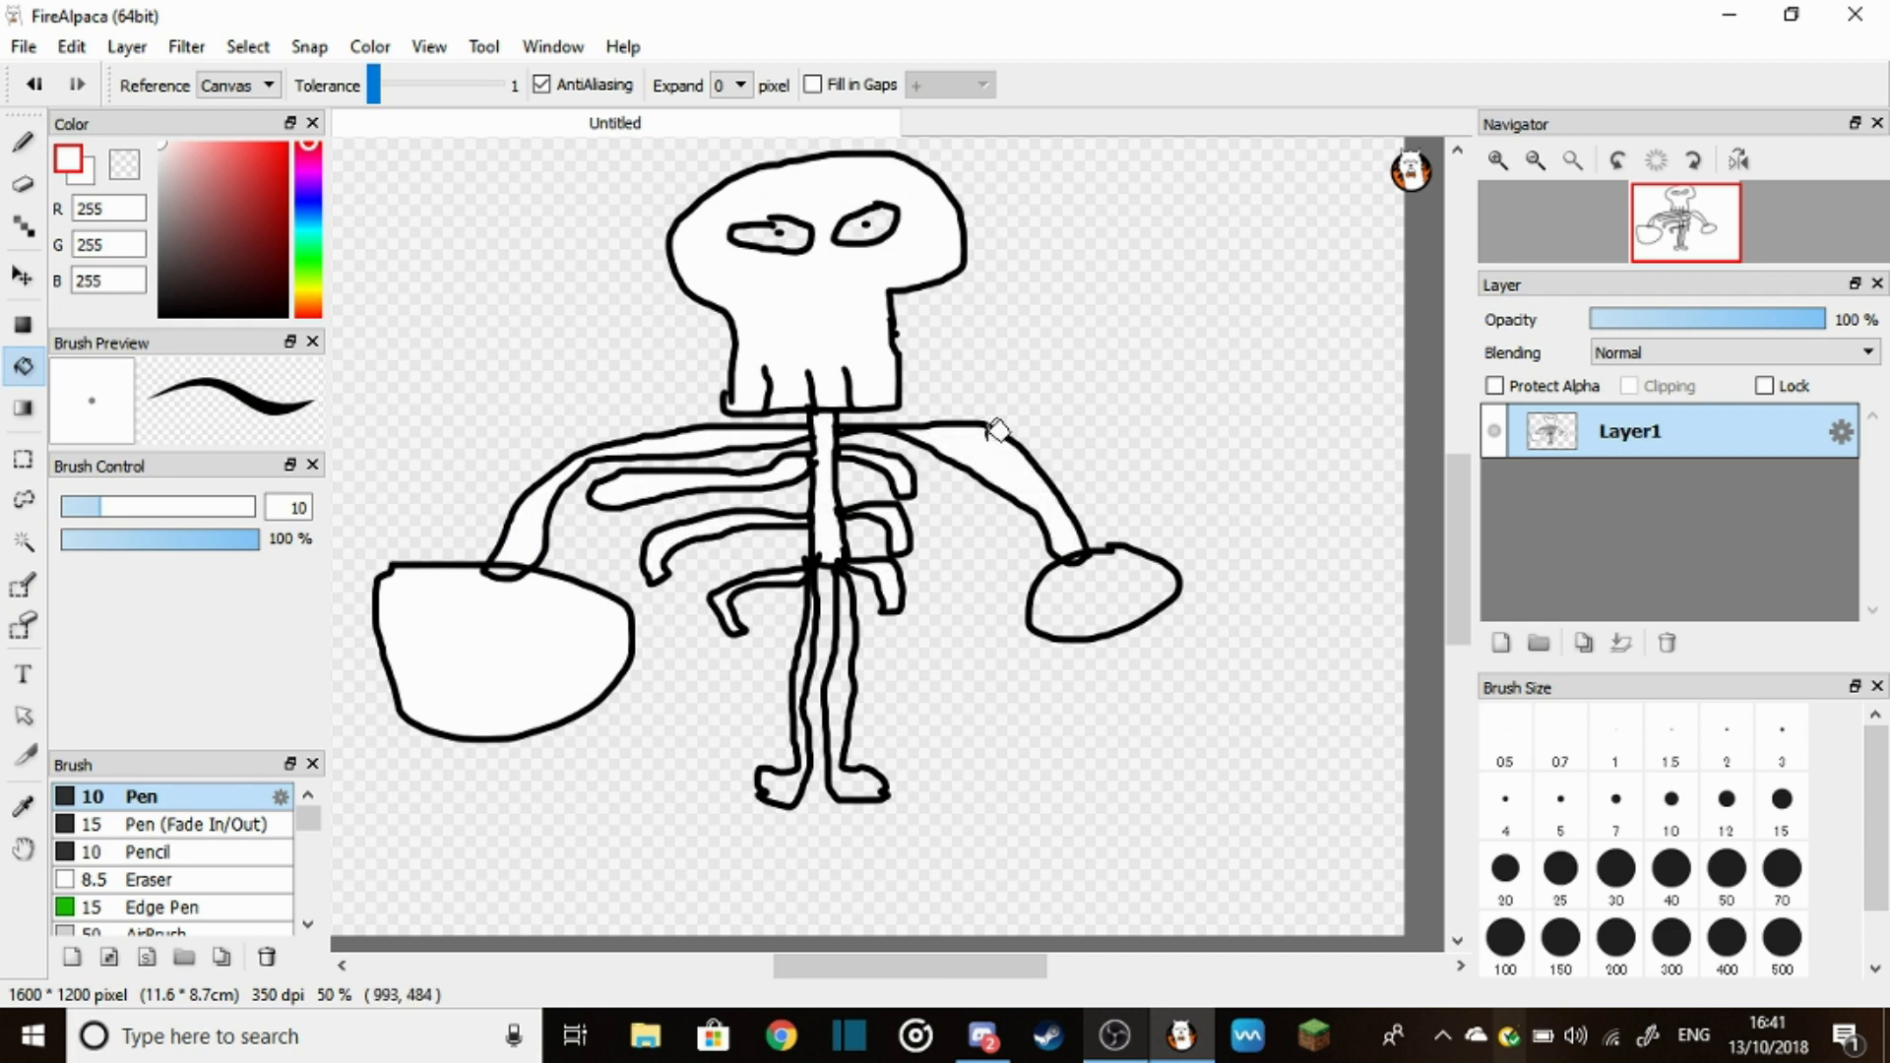
left_click(1104, 584)
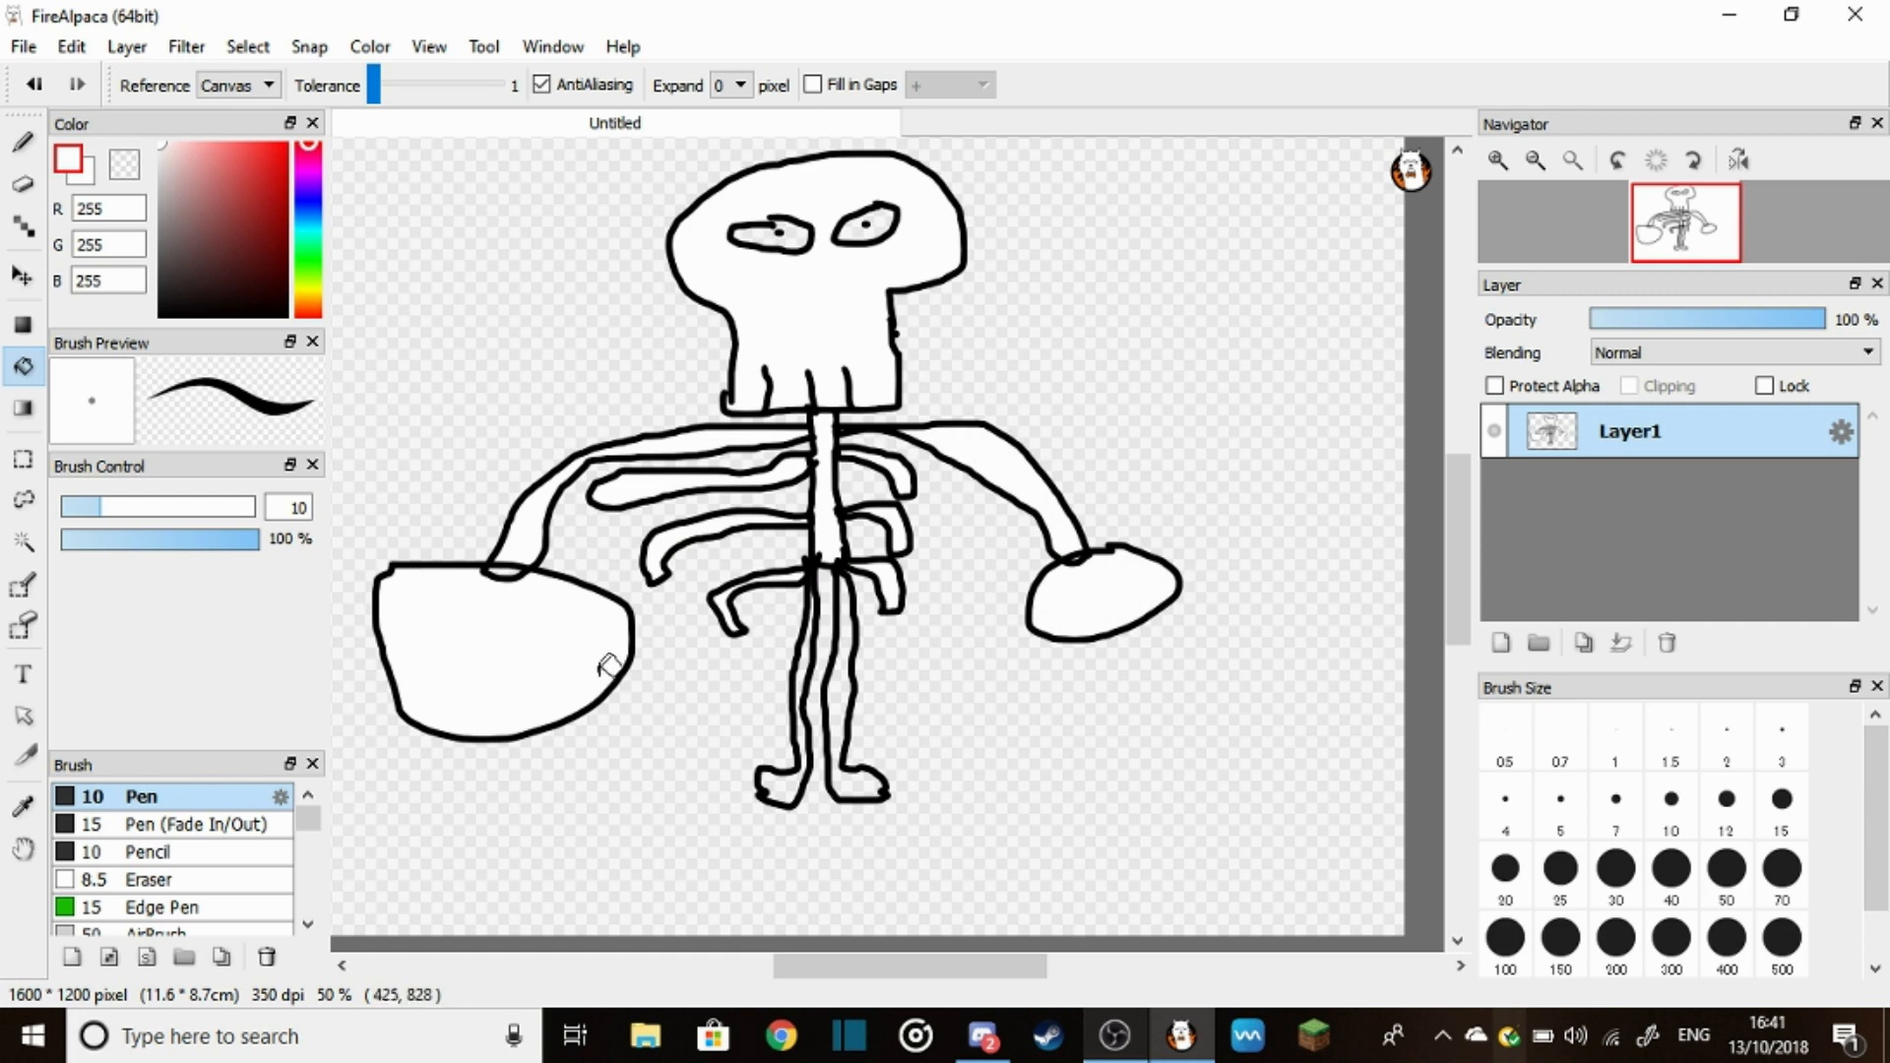
scroll(810, 664, "down", 1)
Add a text block reading 'Spoopy Spary Speletons Spend Spivers Spown Spour Spine' below the skeleton
key("t")
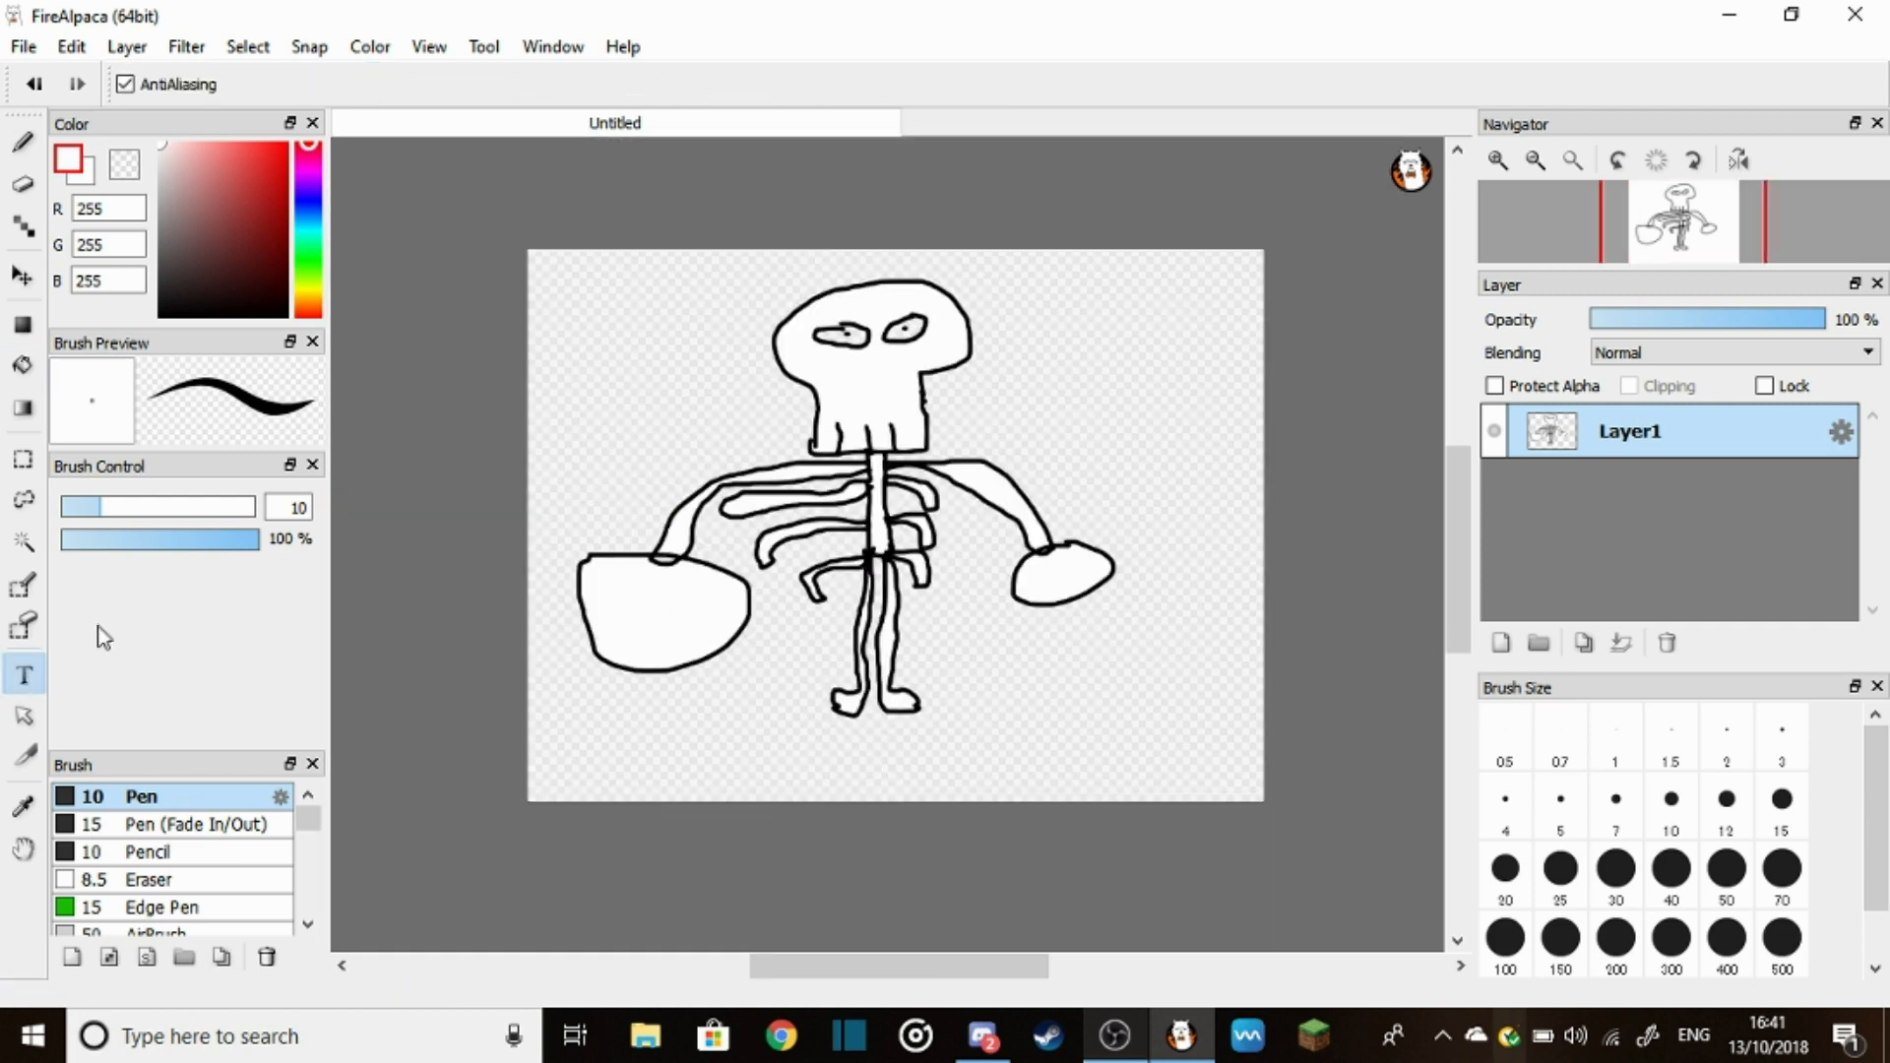
left_click(964, 429)
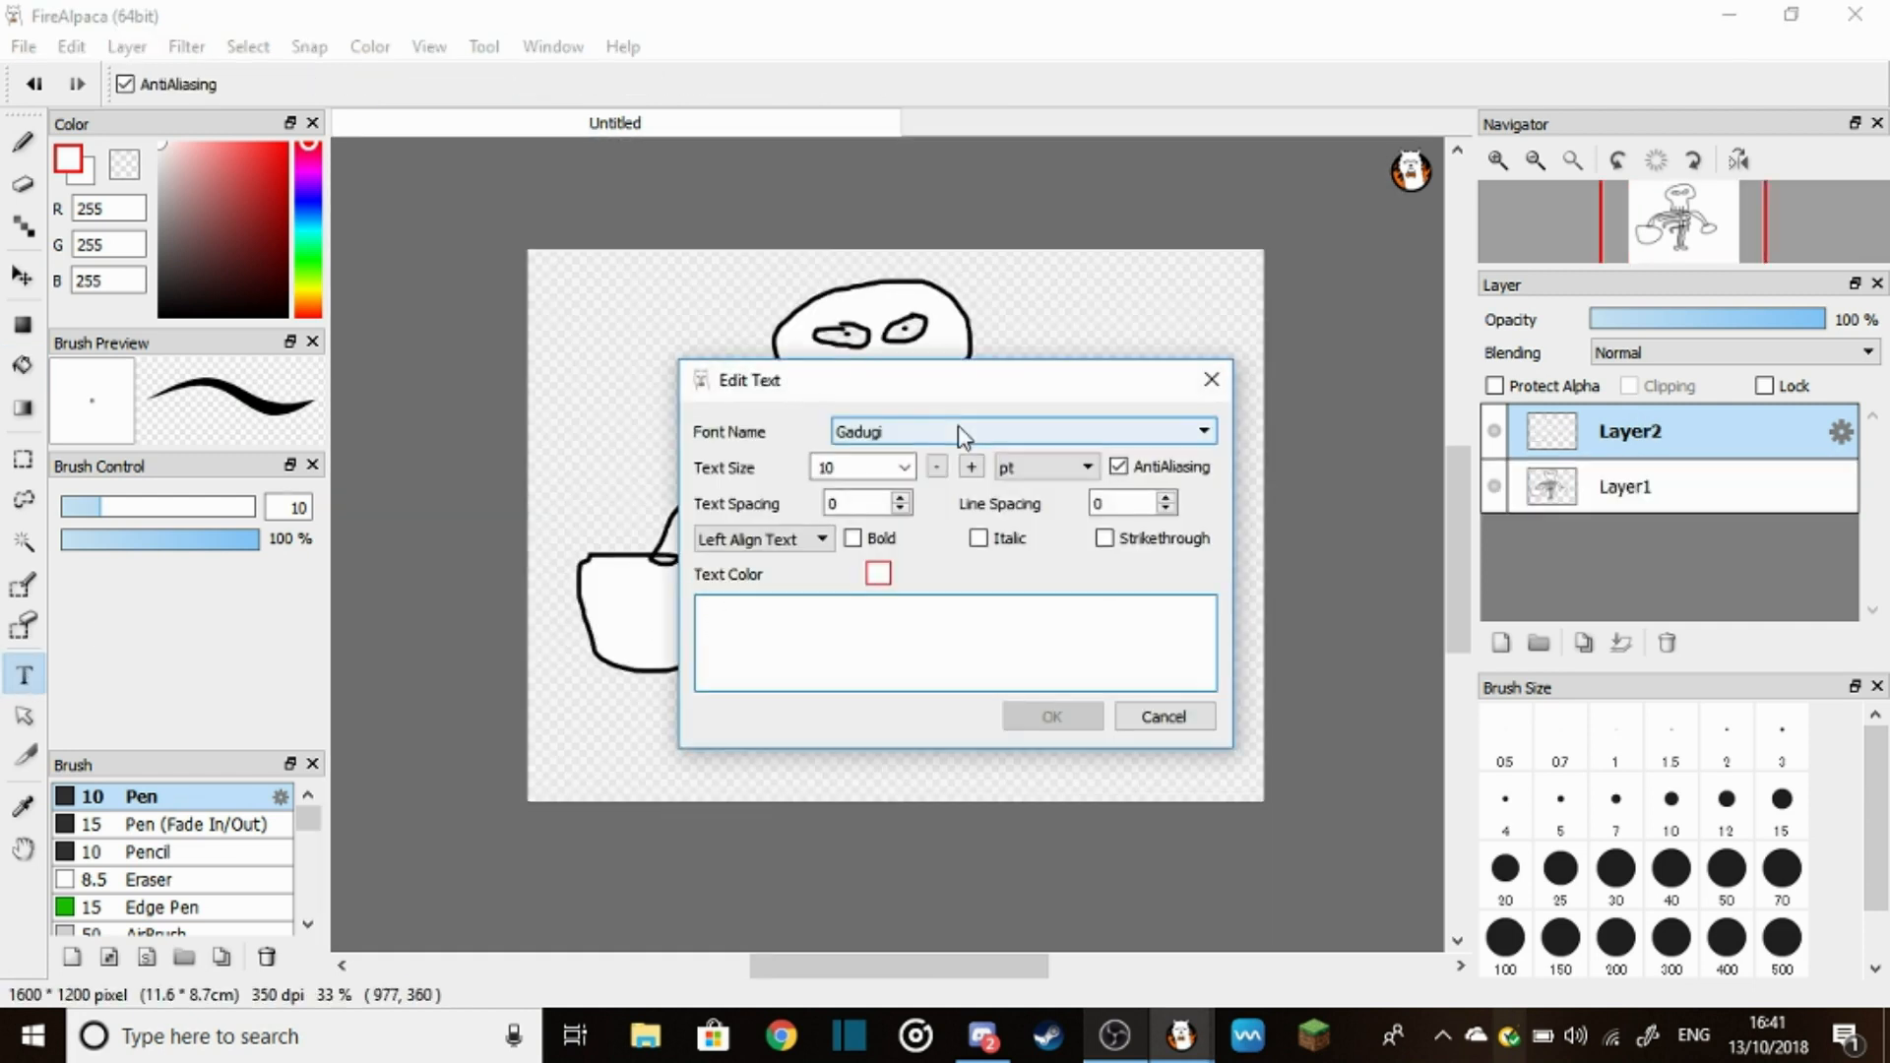
type("Spoo")
type("py Spary Speleto")
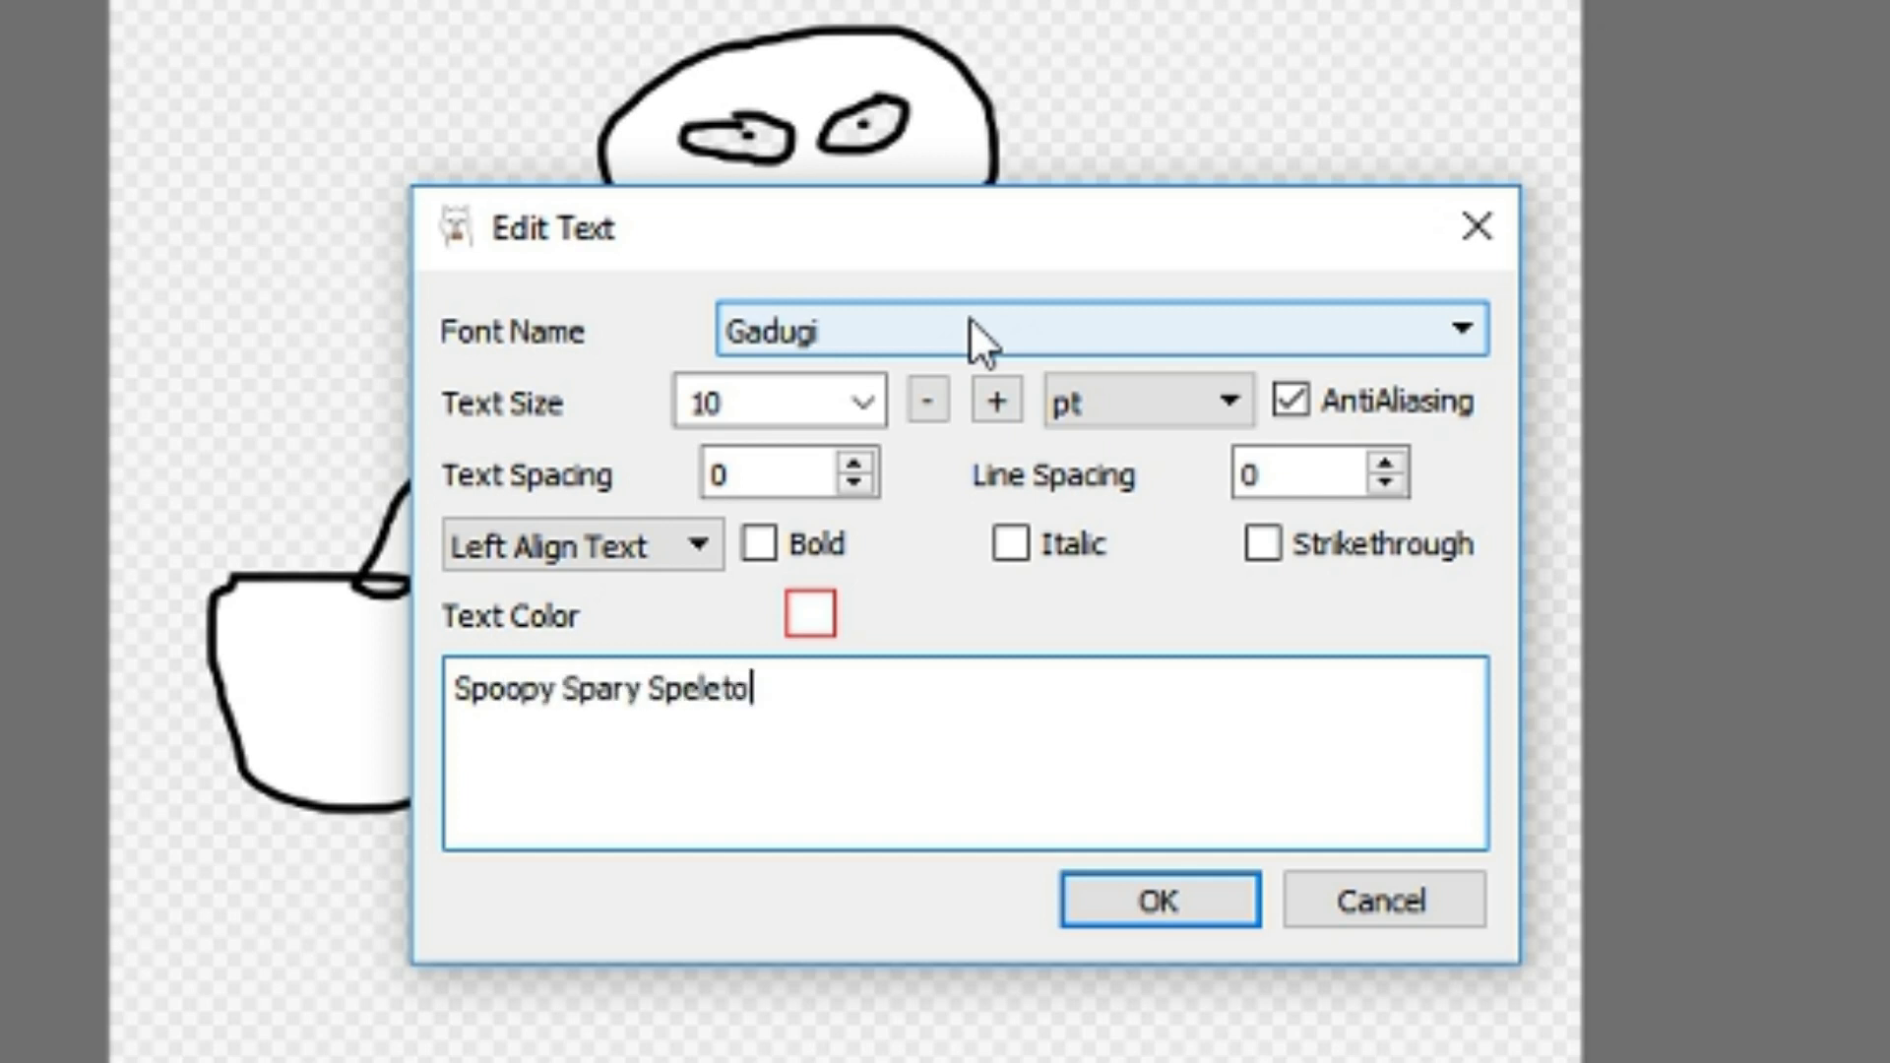
type("ns Spend Spivers S")
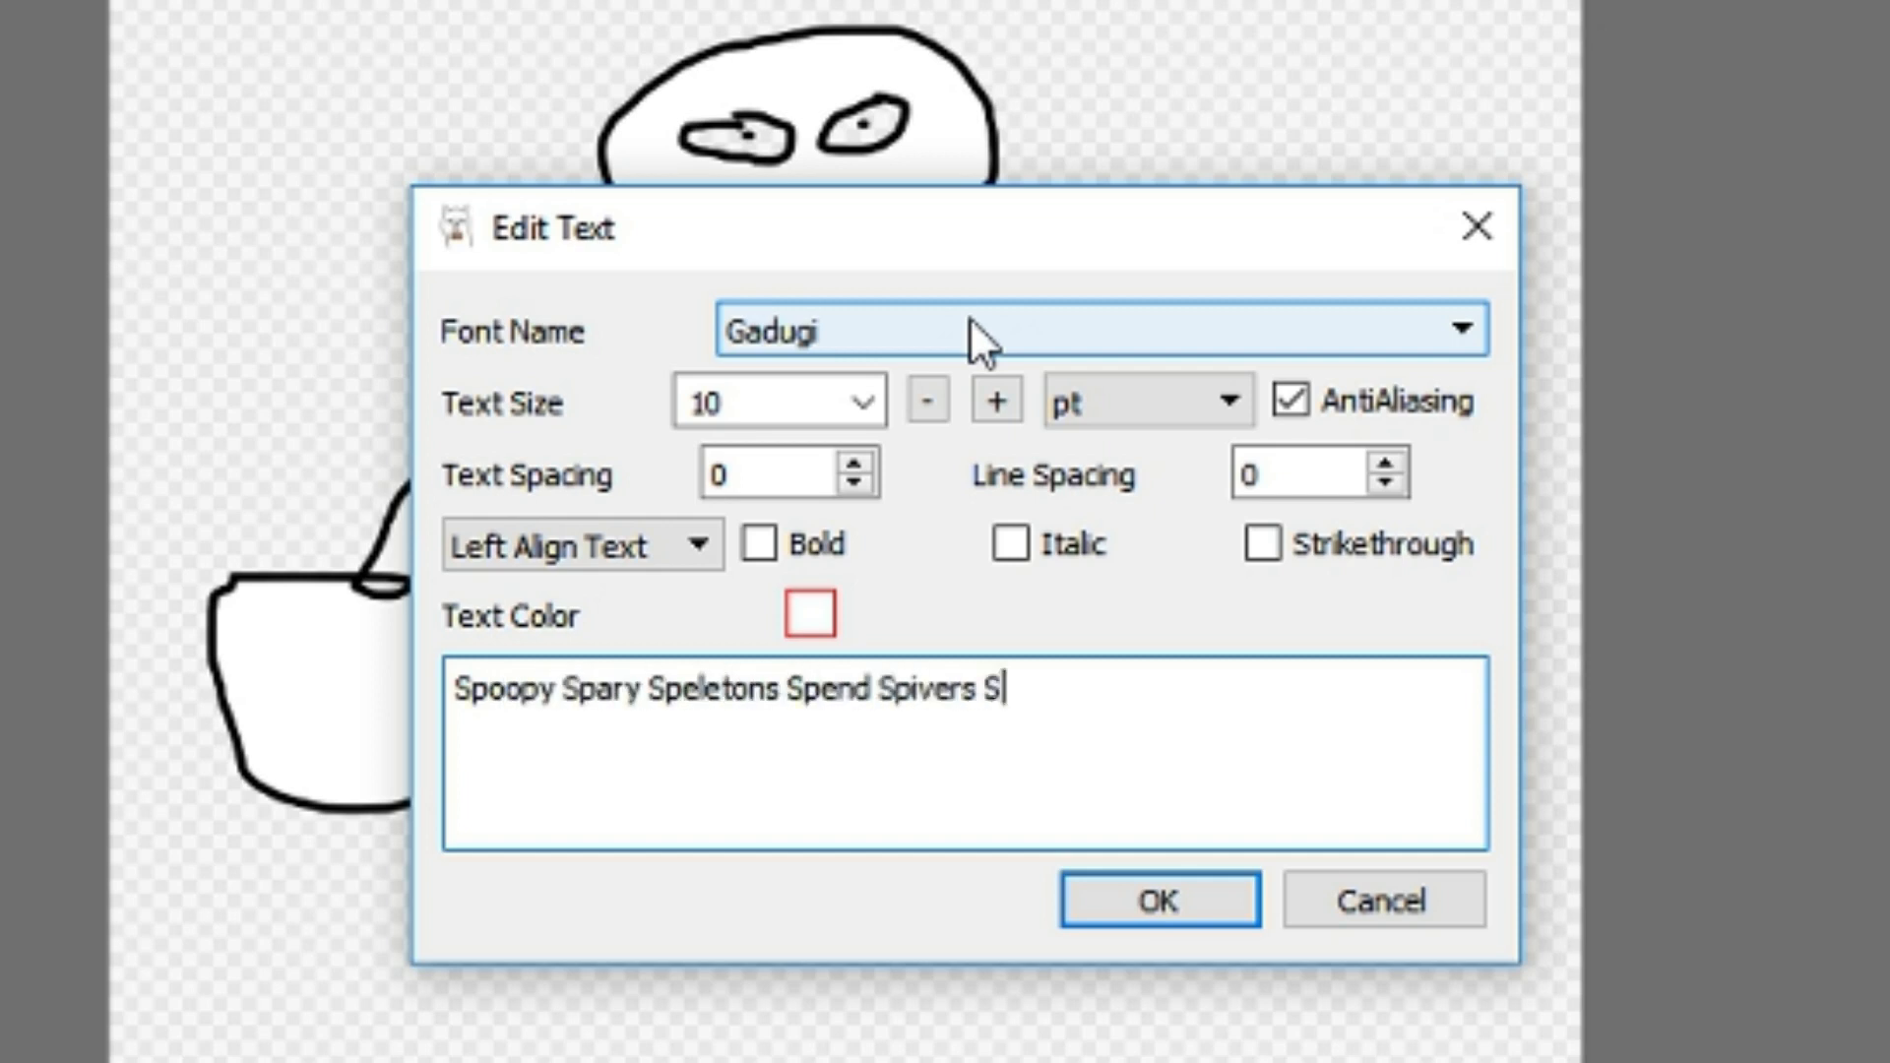
type("pou")
type("nd")
key("BackSpace")
key("BackSpace")
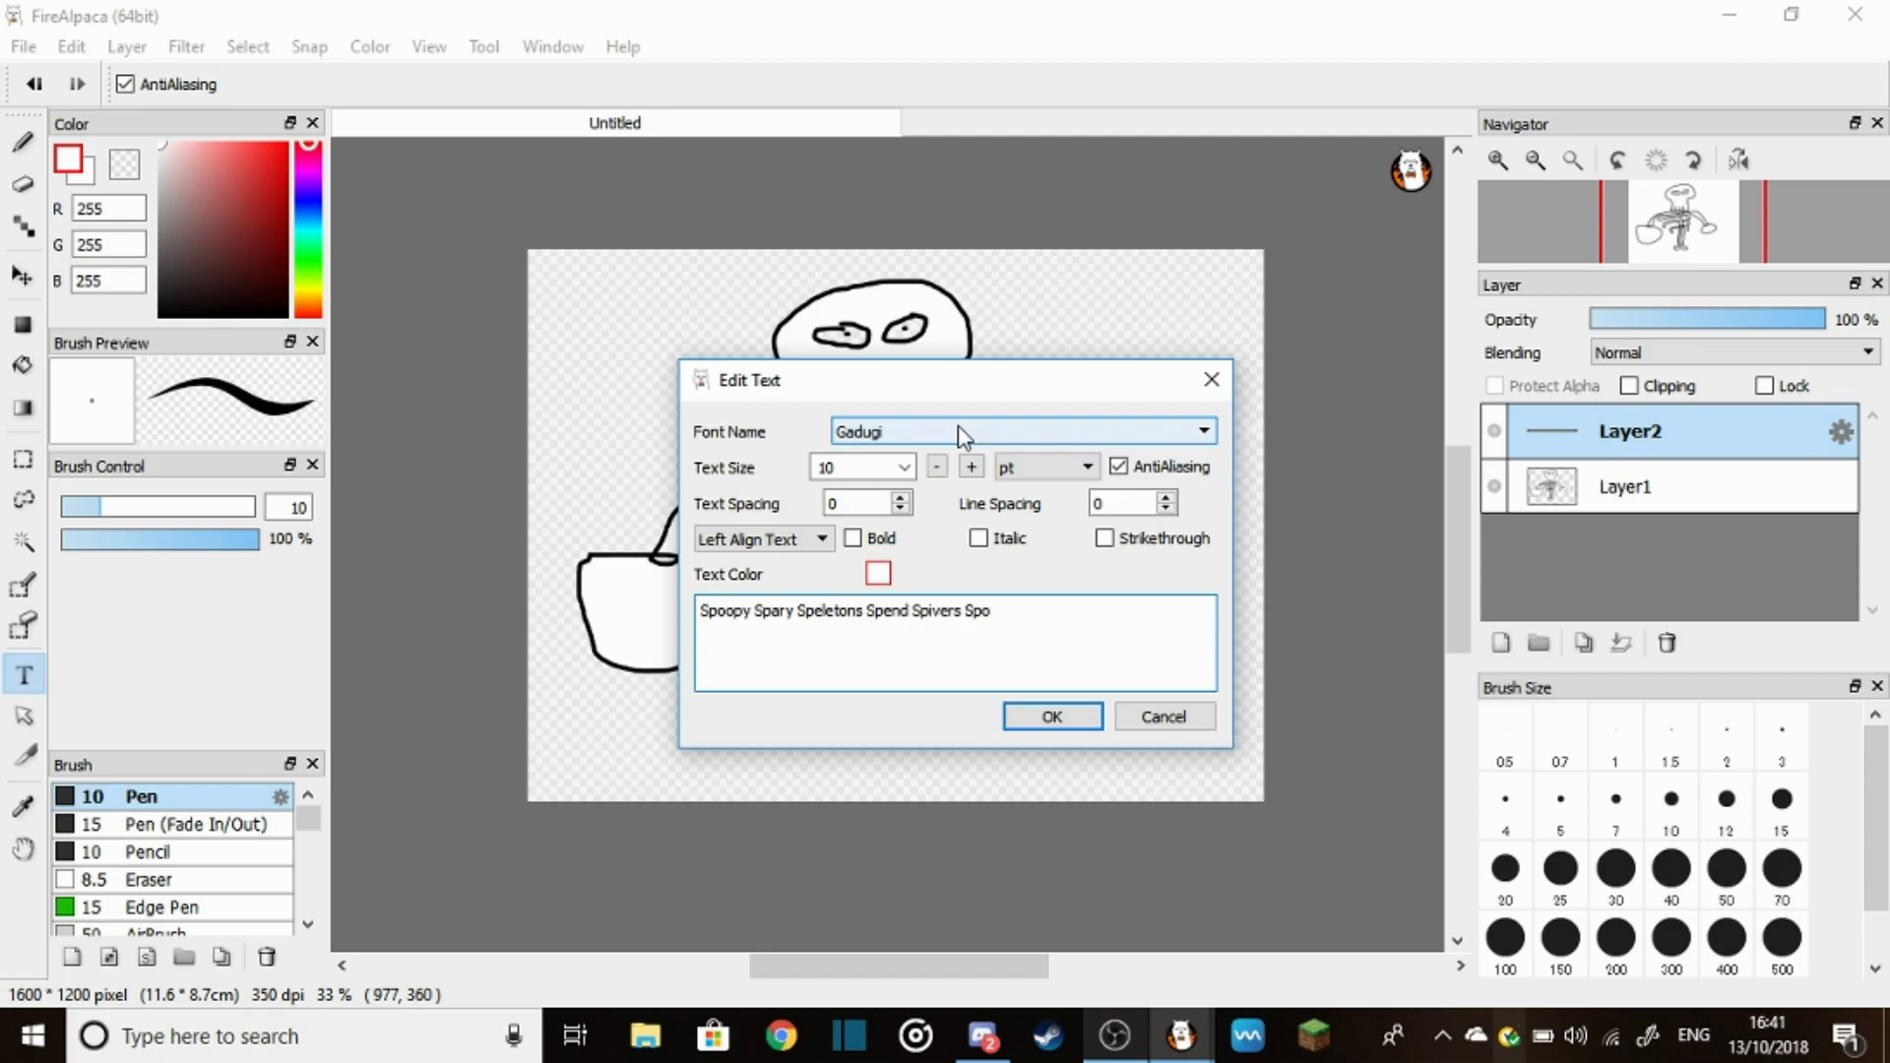
type("wn")
type(" Spour")
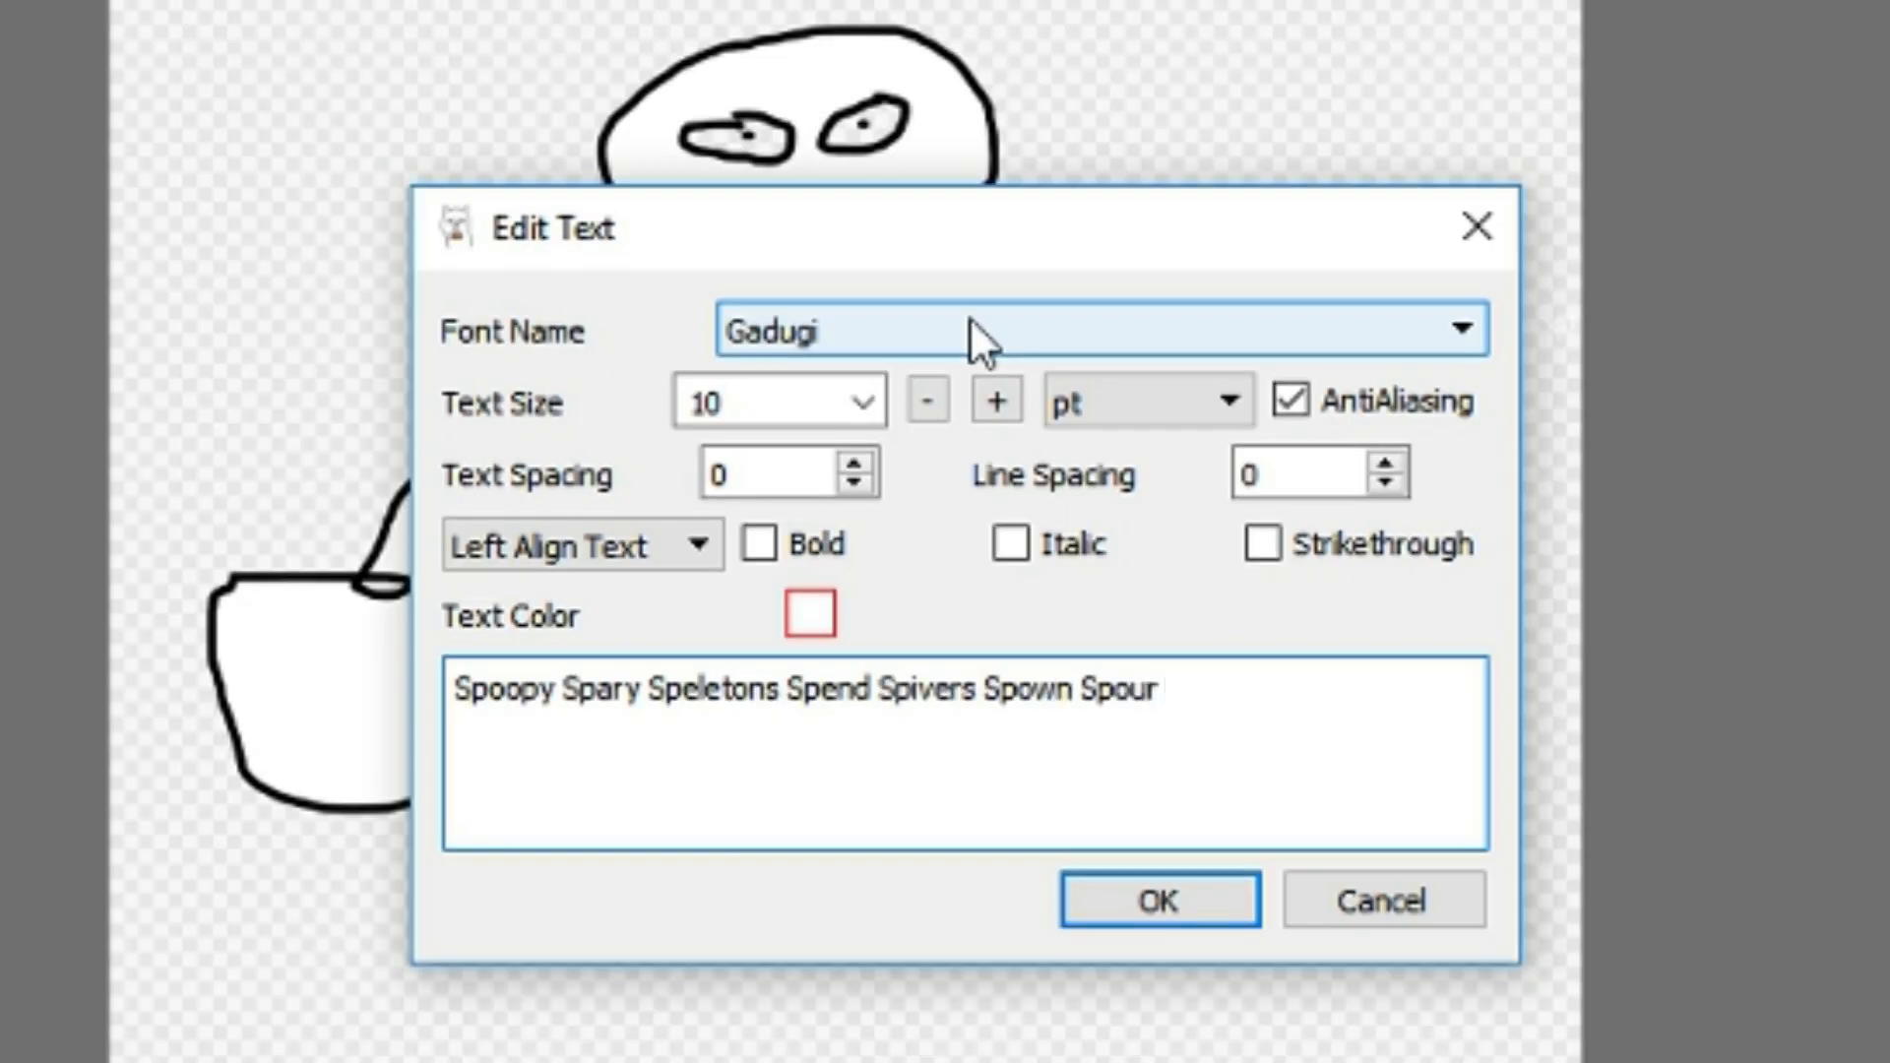
type(" Spine")
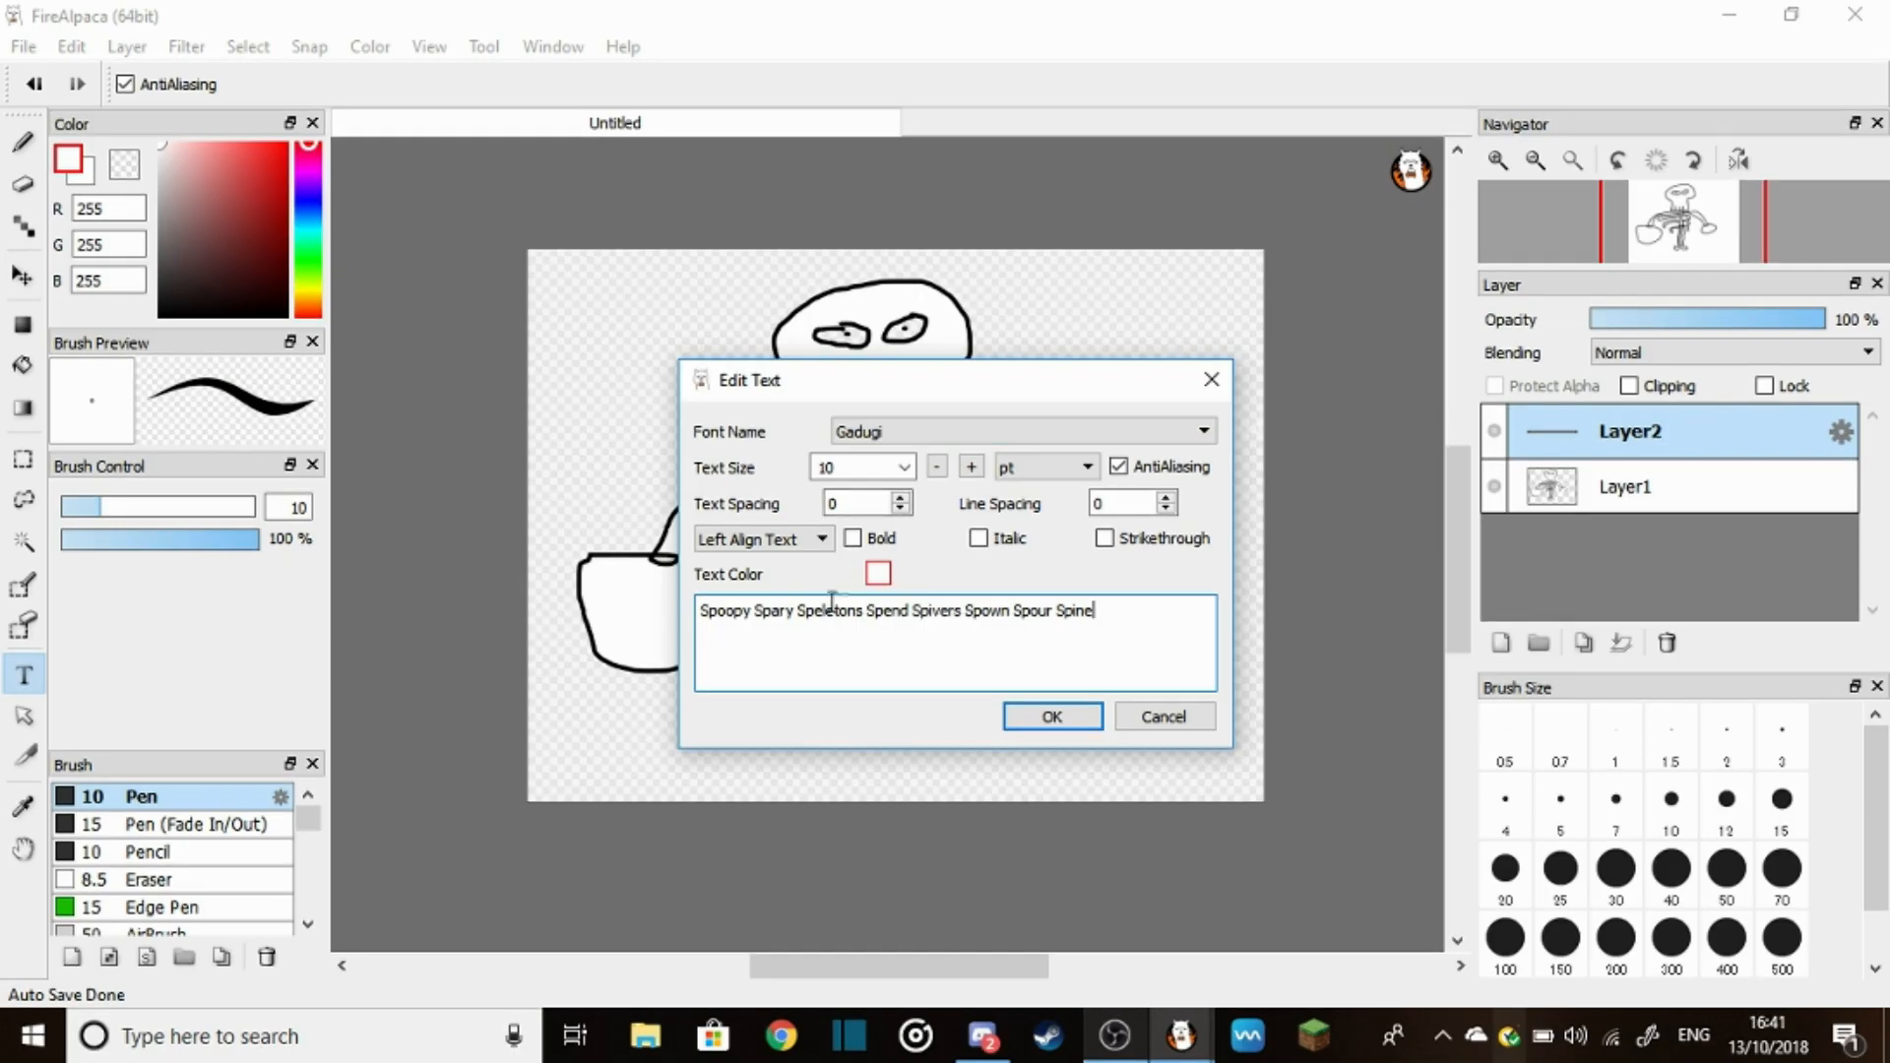
left_click(1065, 719)
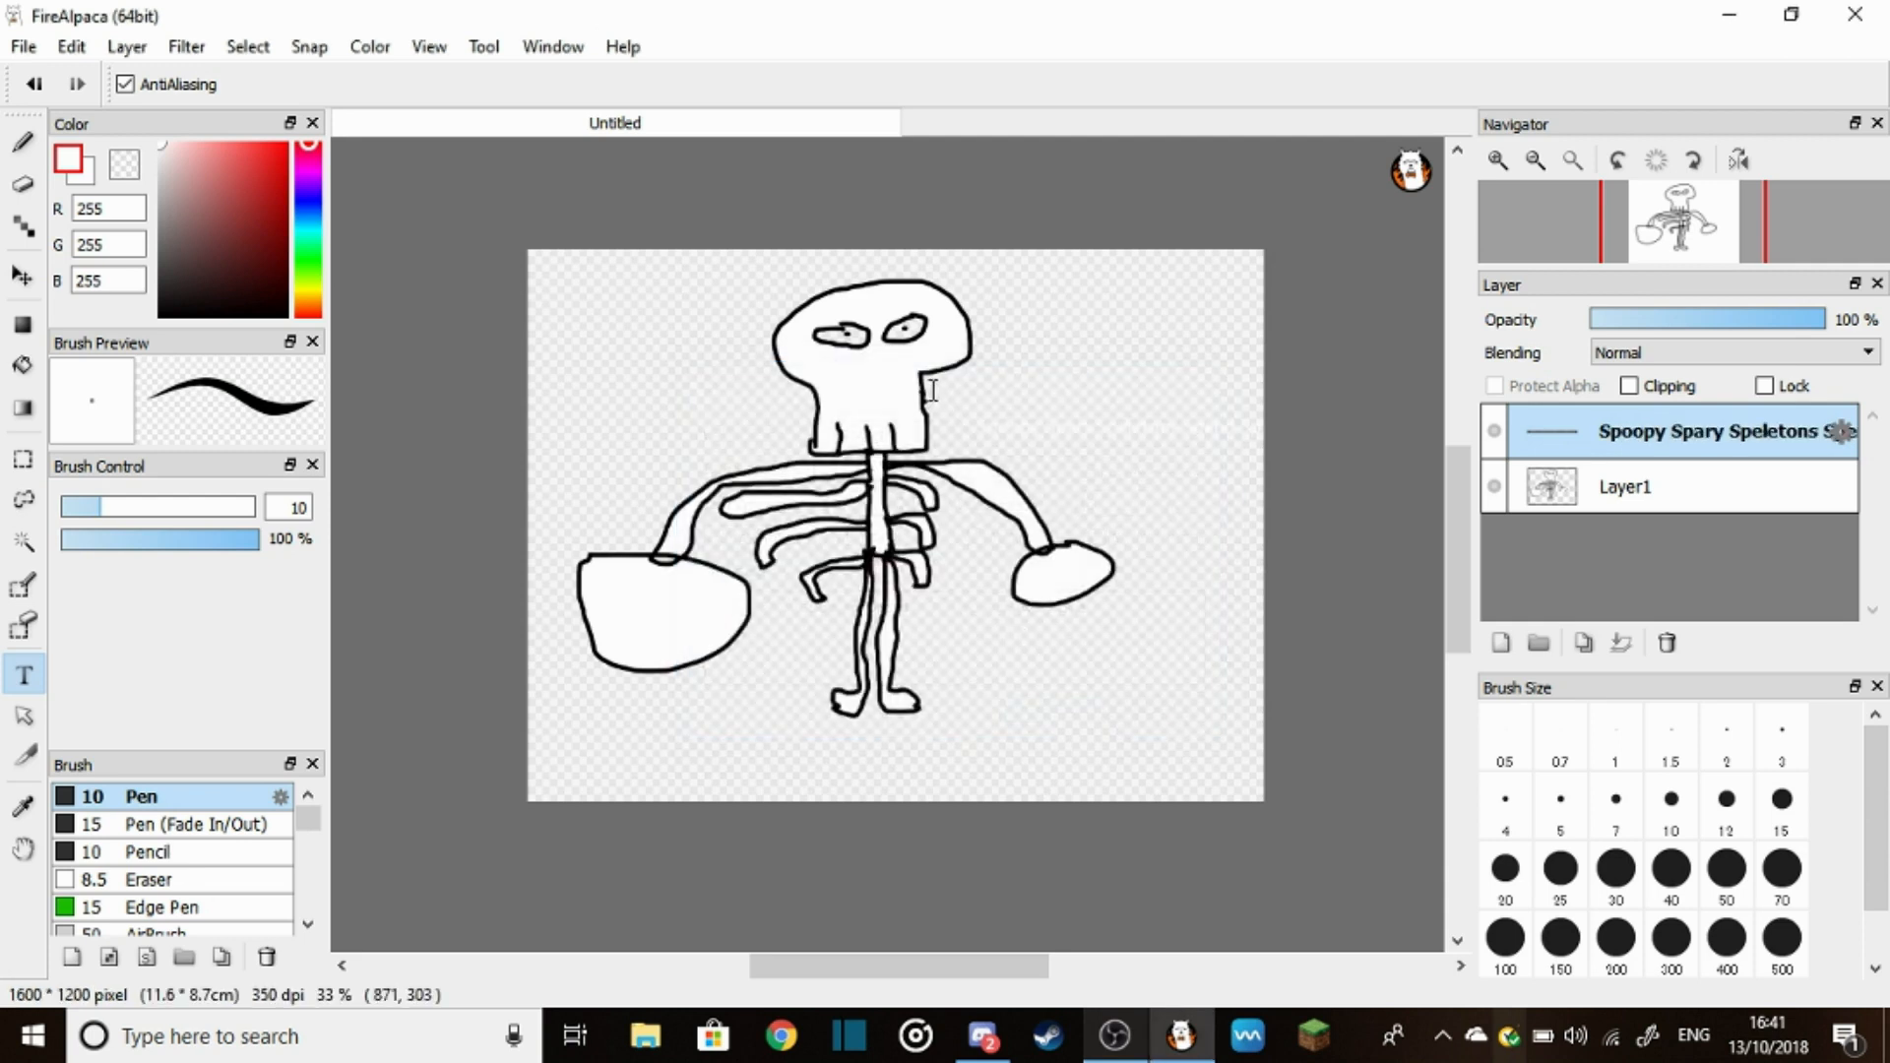
Set the caption's text colour to black and apply it to the canvas
left_click(1055, 514)
left_click(1164, 716)
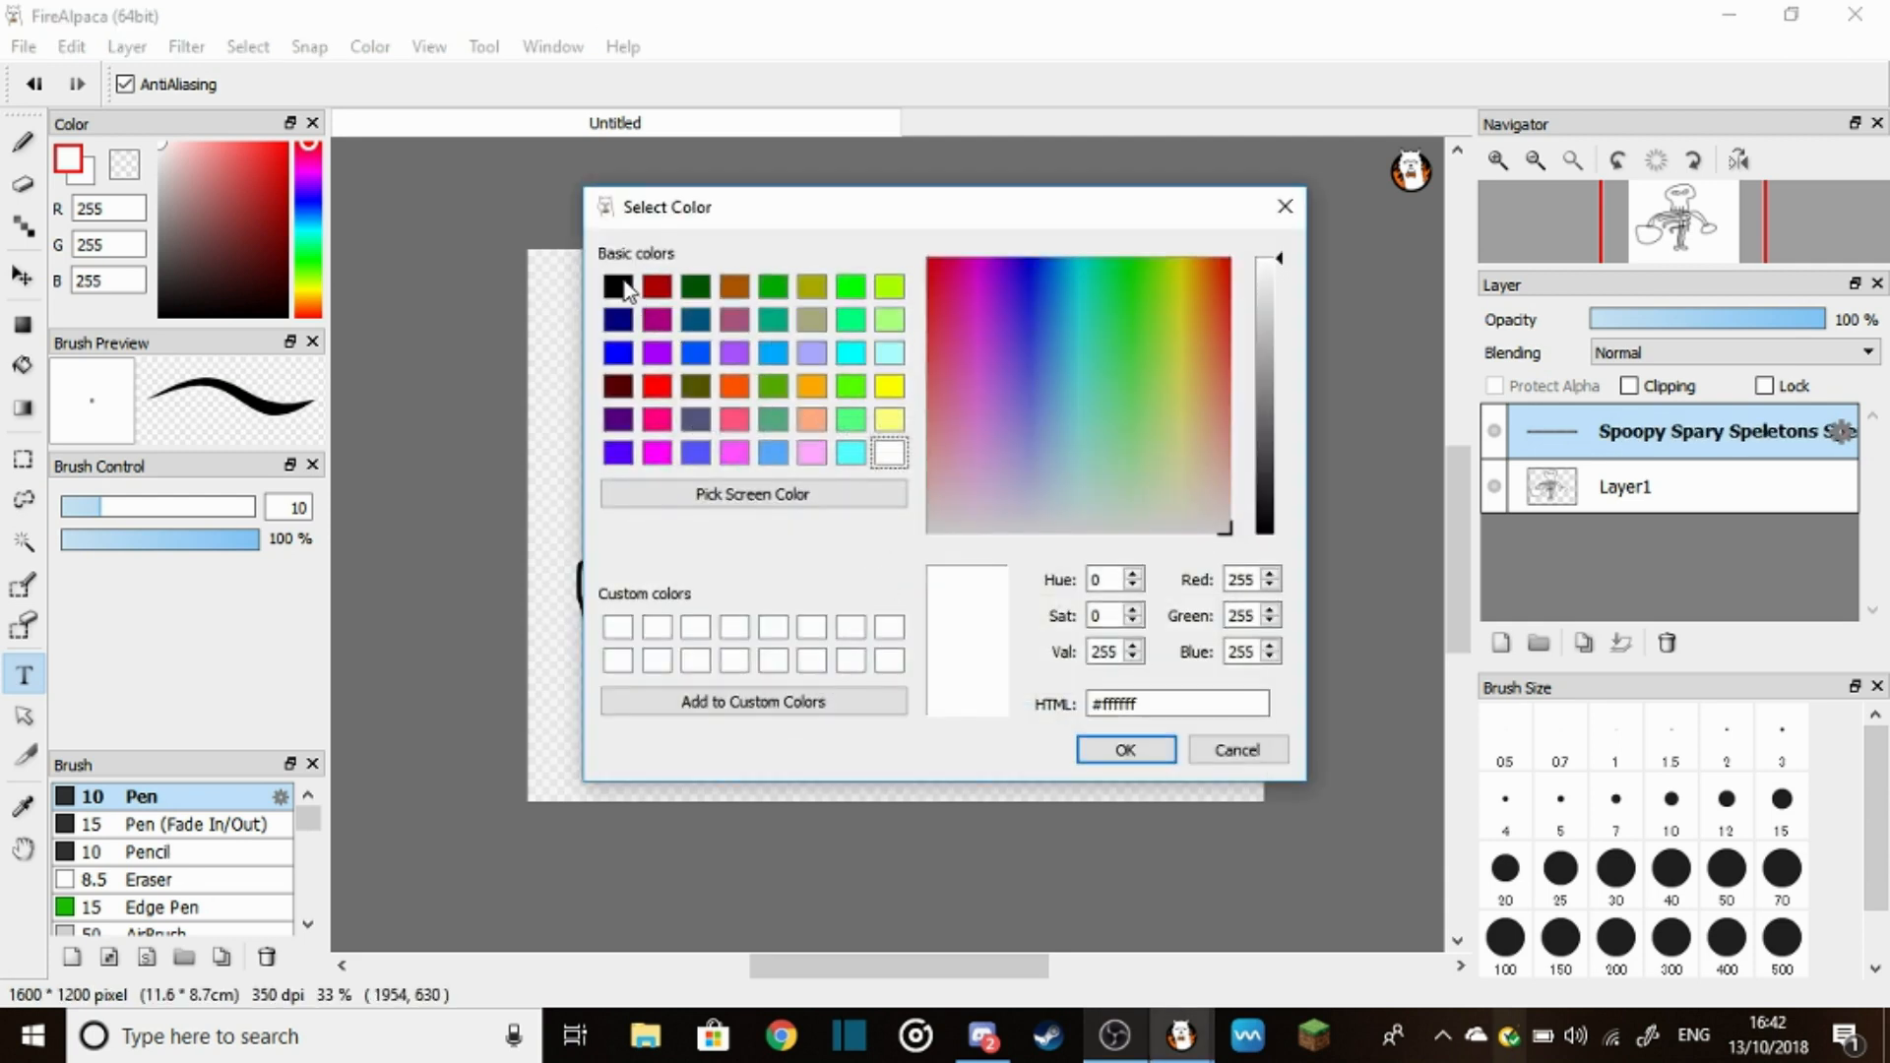
left_click(618, 286)
left_click(1125, 751)
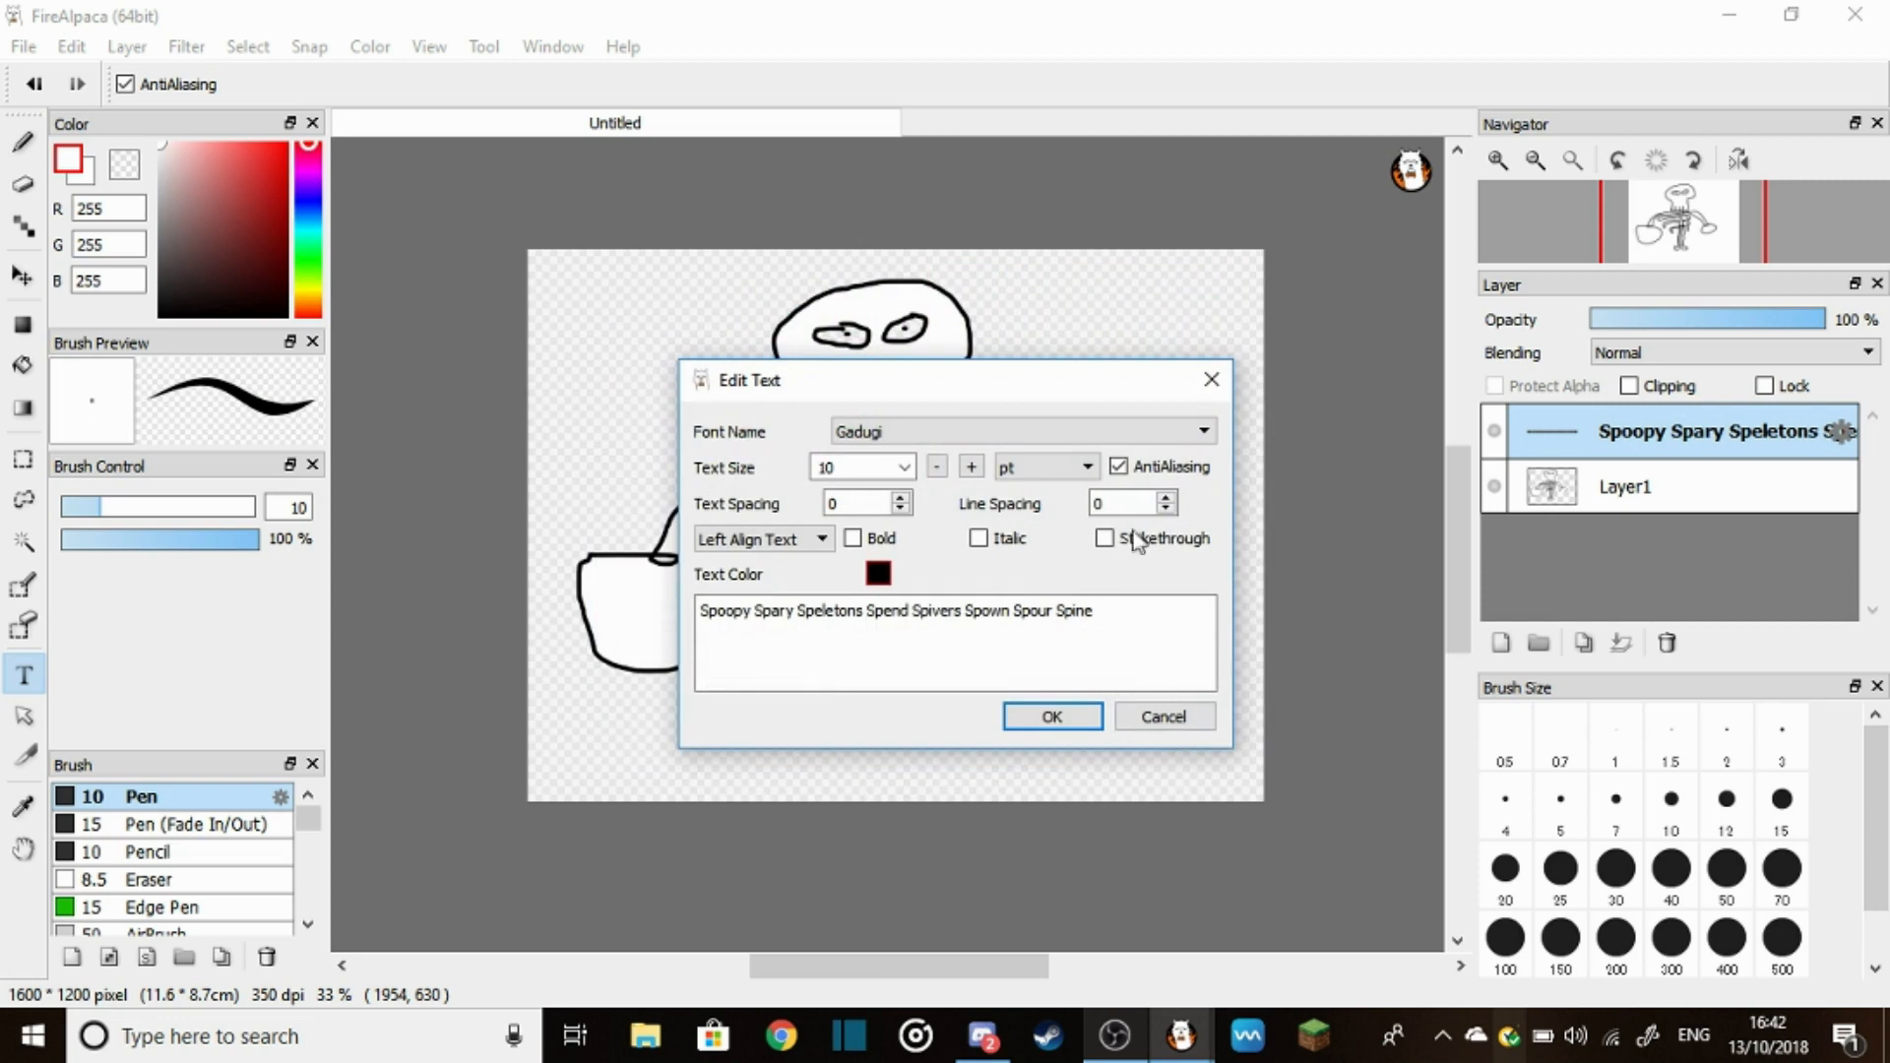
left_click(1054, 717)
scroll(887, 517, "up", 1)
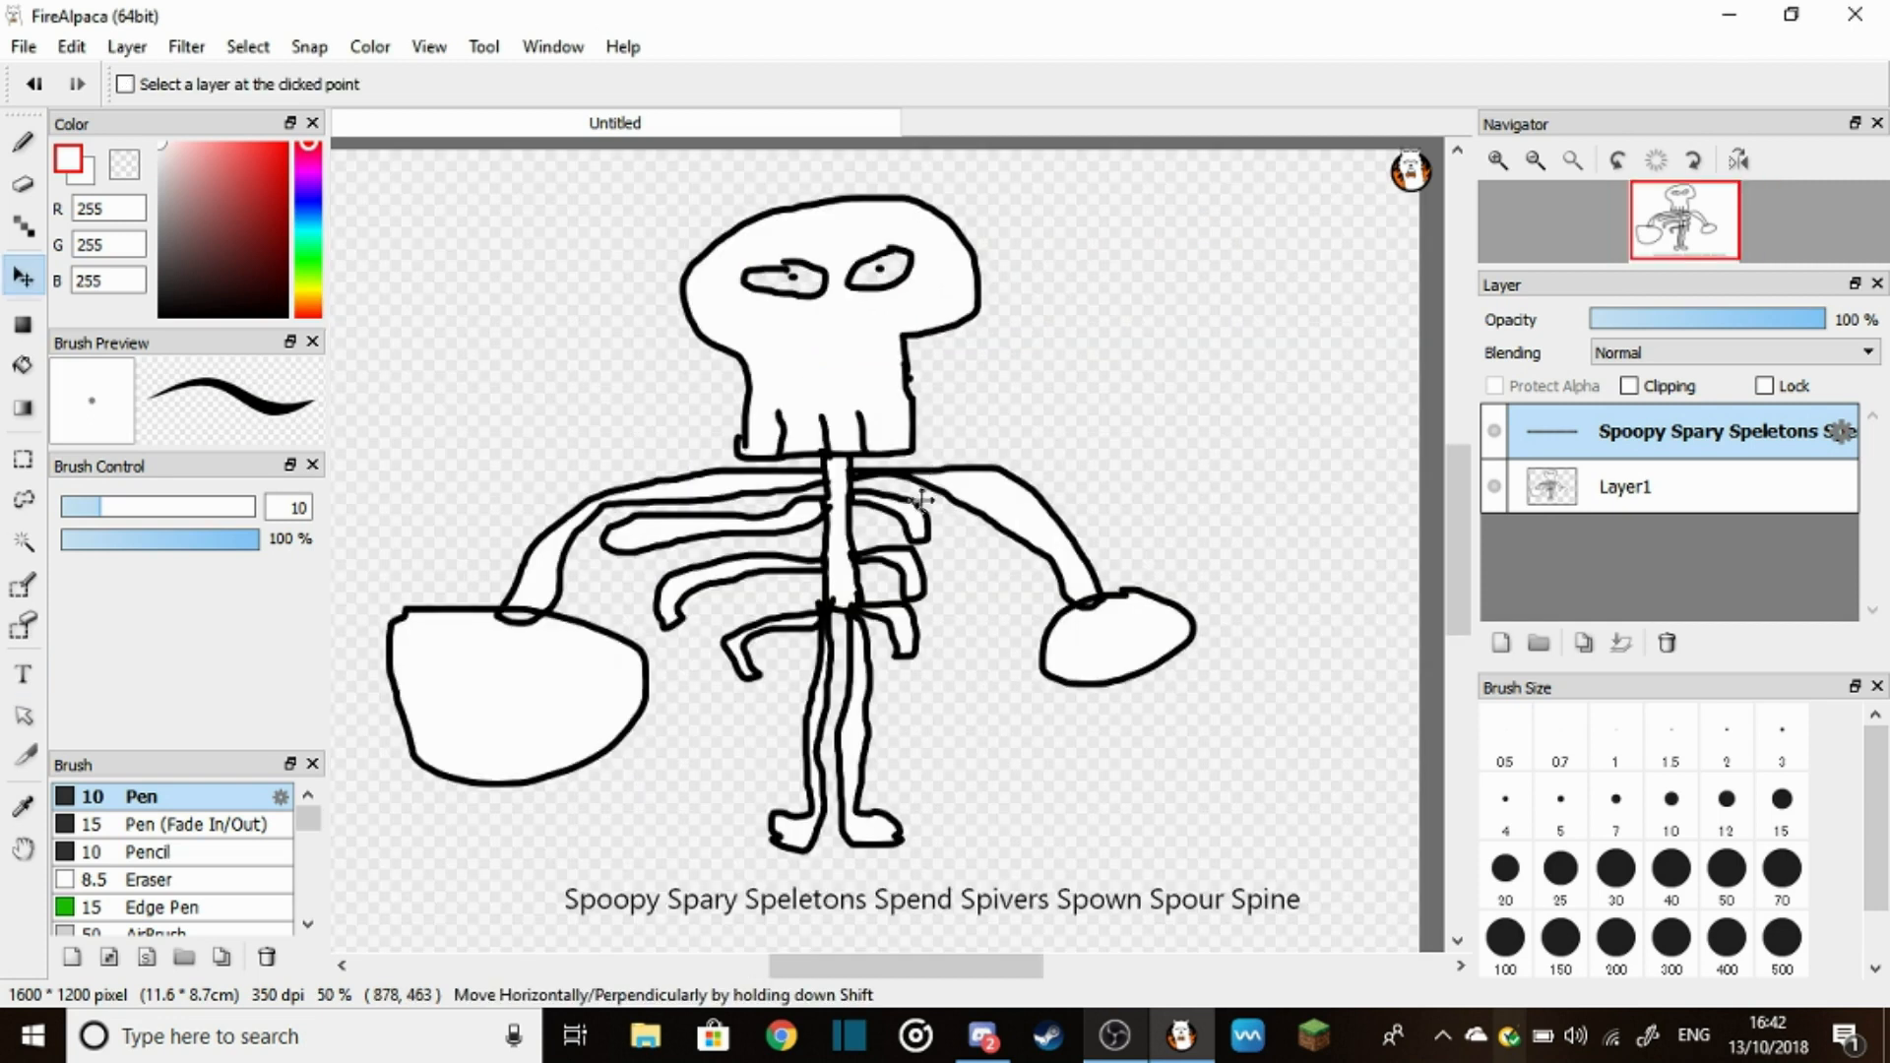
In the Discord call, share the FireAlpaca application window with participants
left_click(983, 1034)
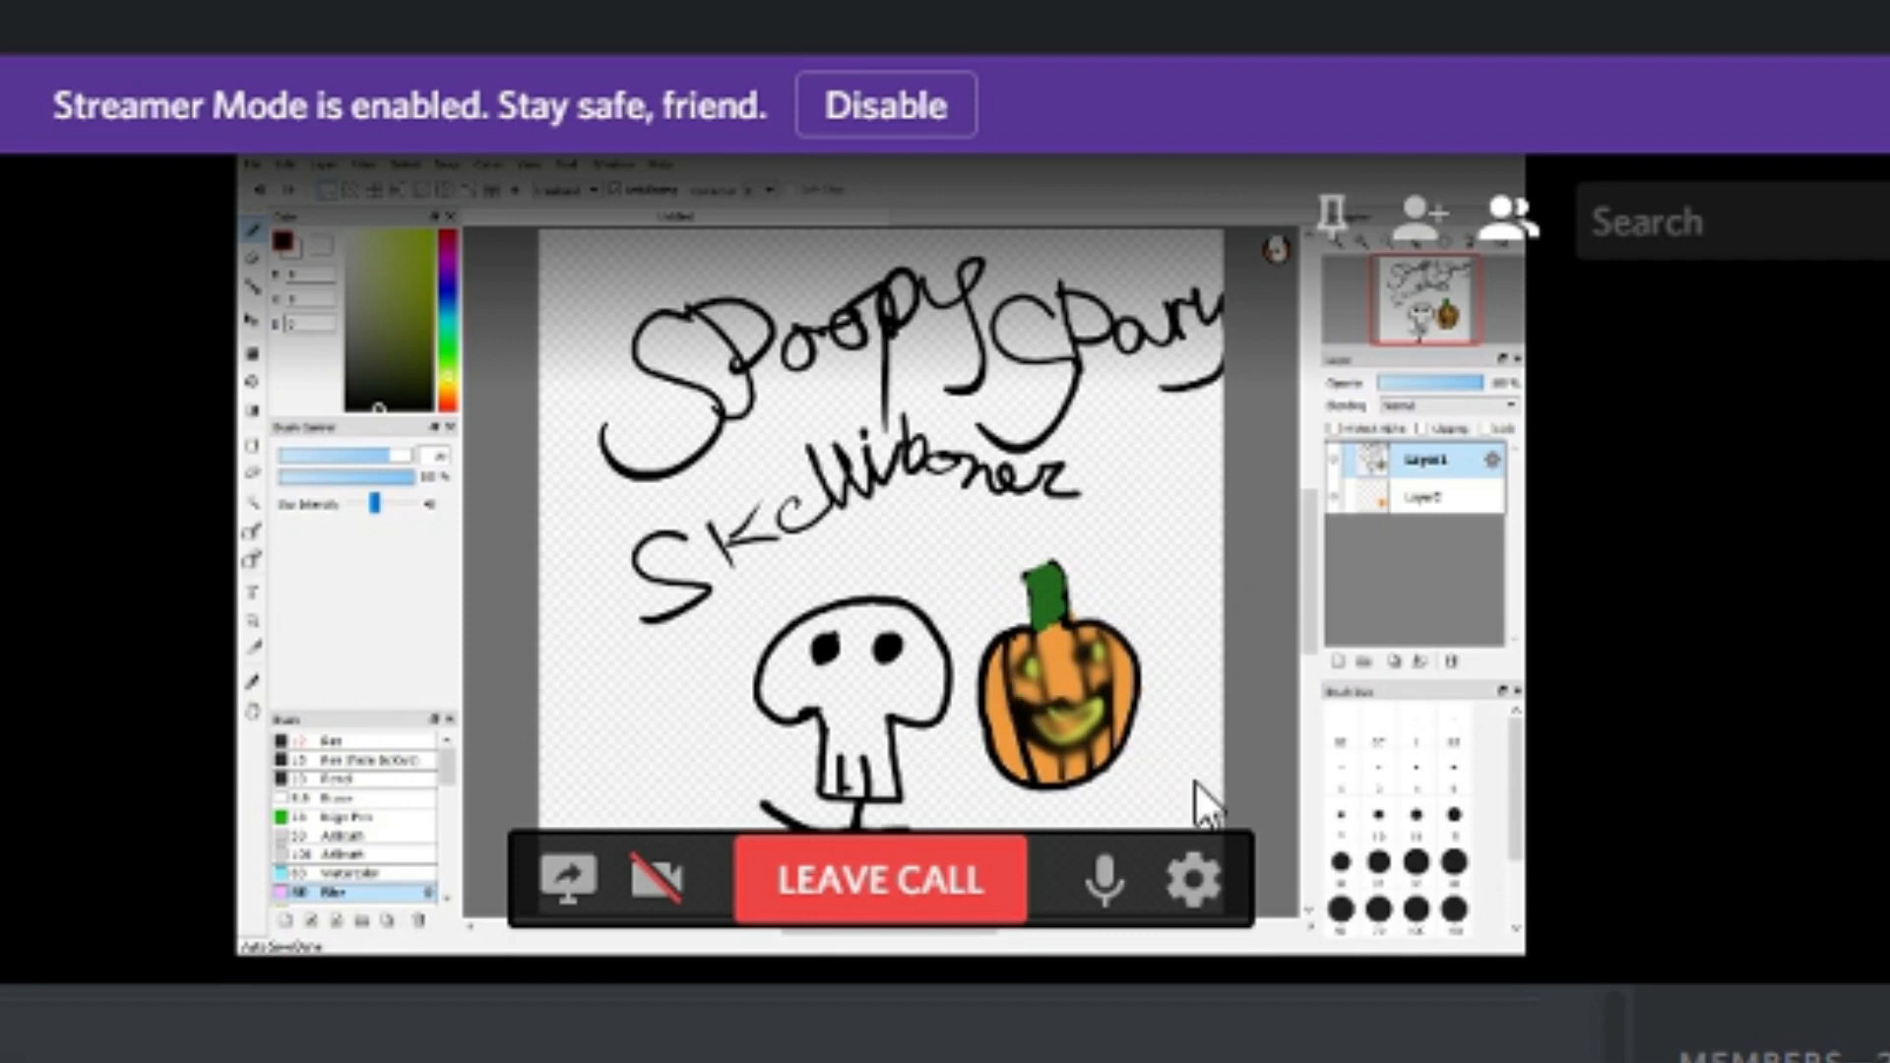
left_click(1367, 517)
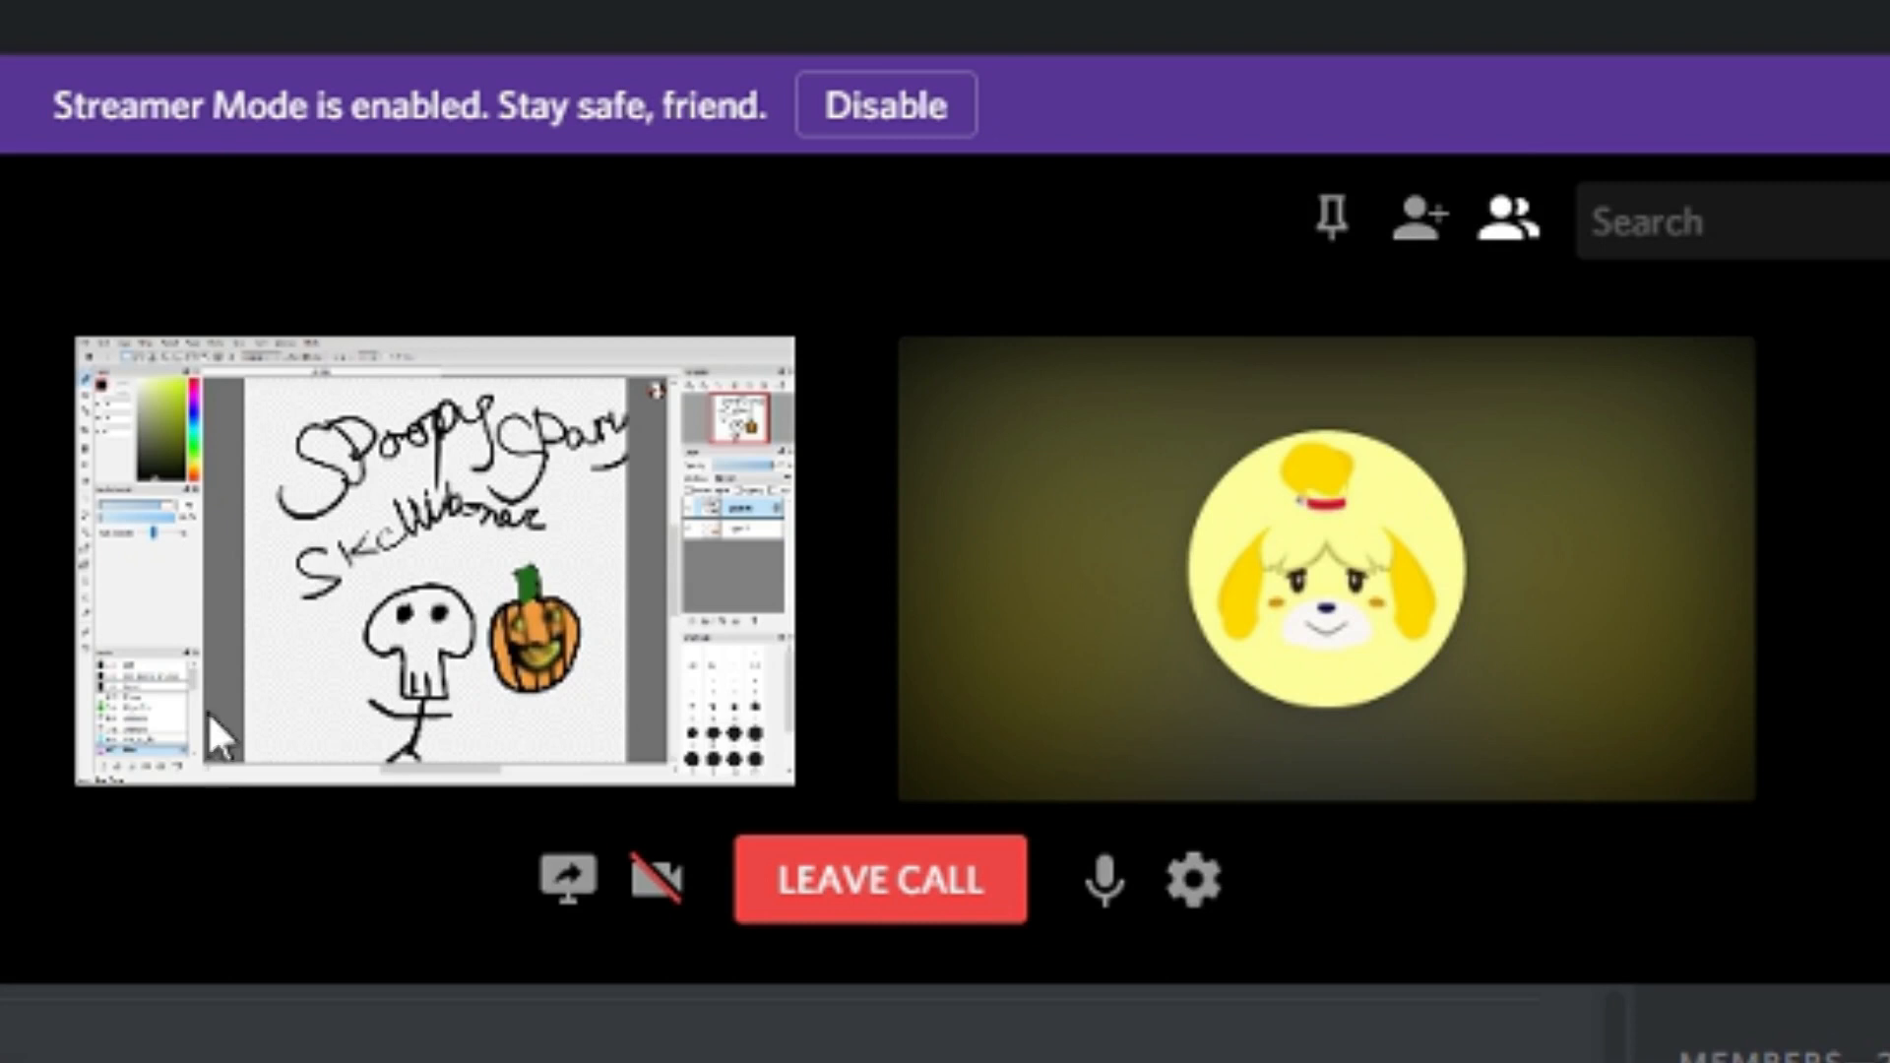
left_click(565, 880)
left_click(137, 280)
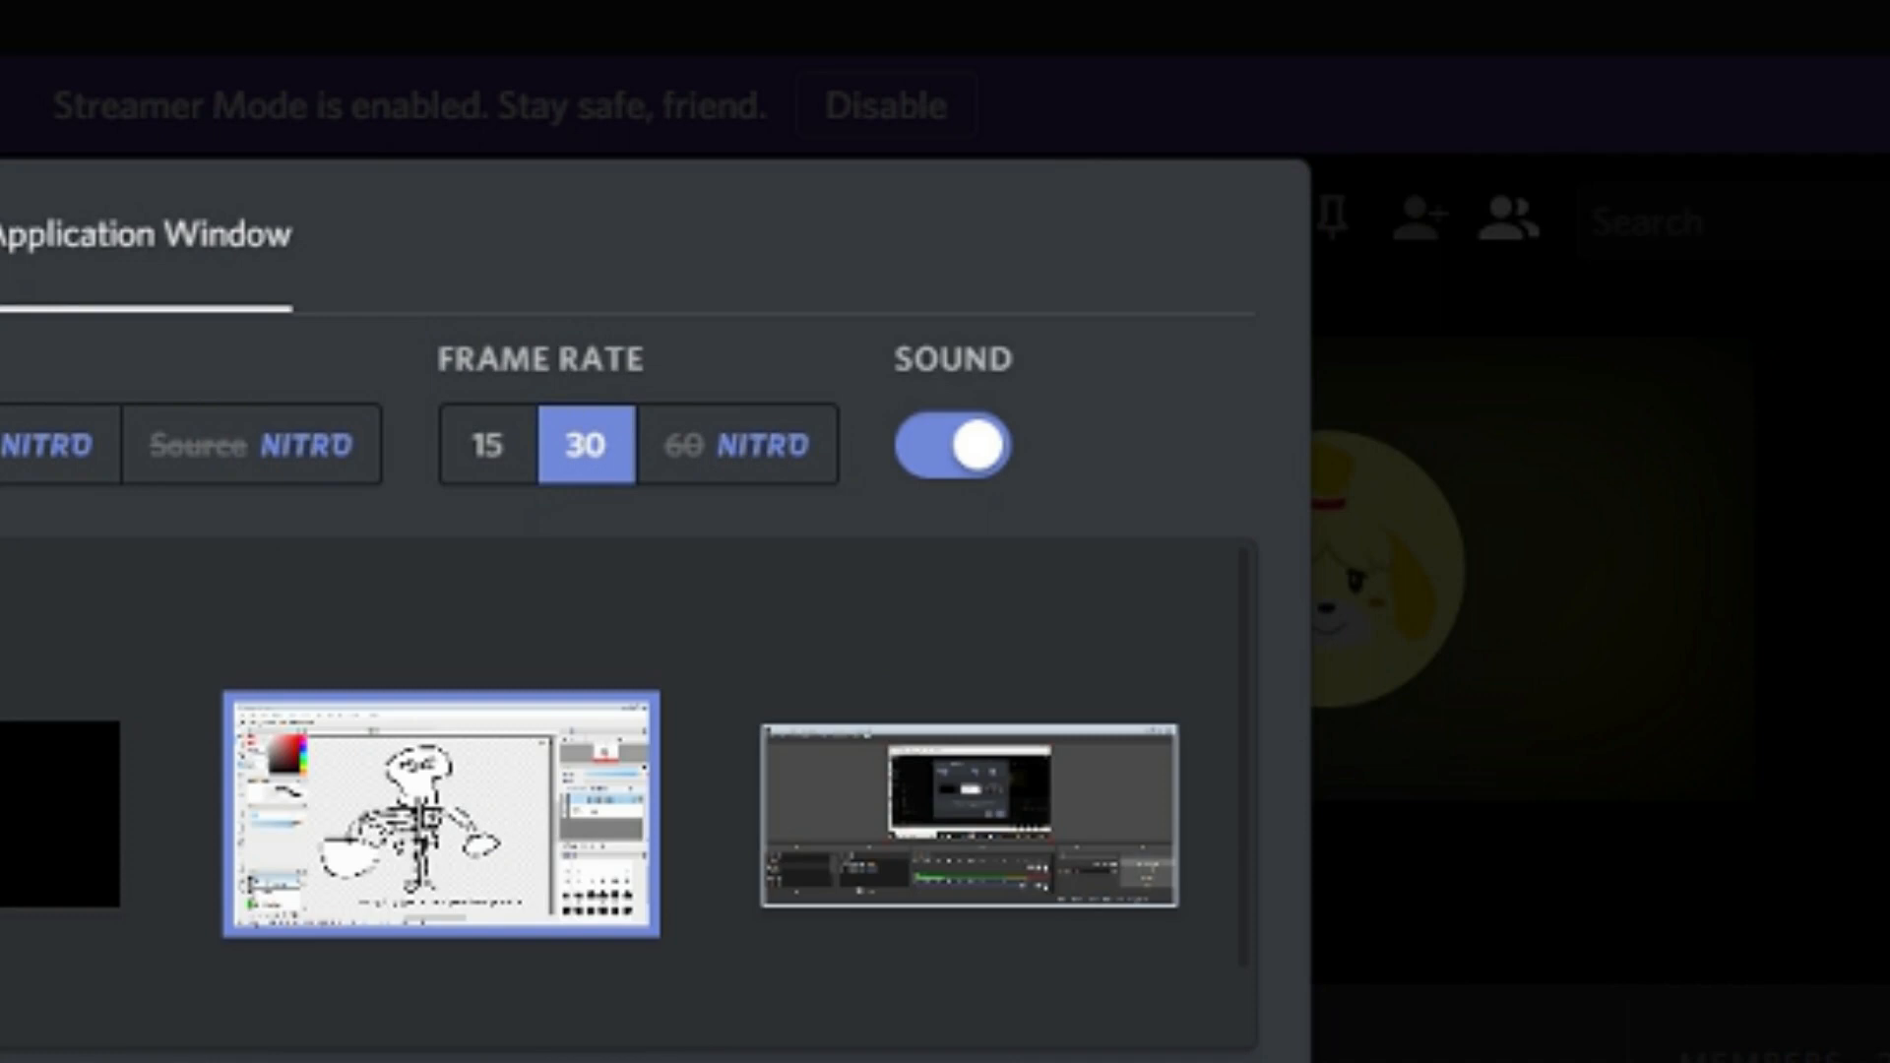
left_click(440, 815)
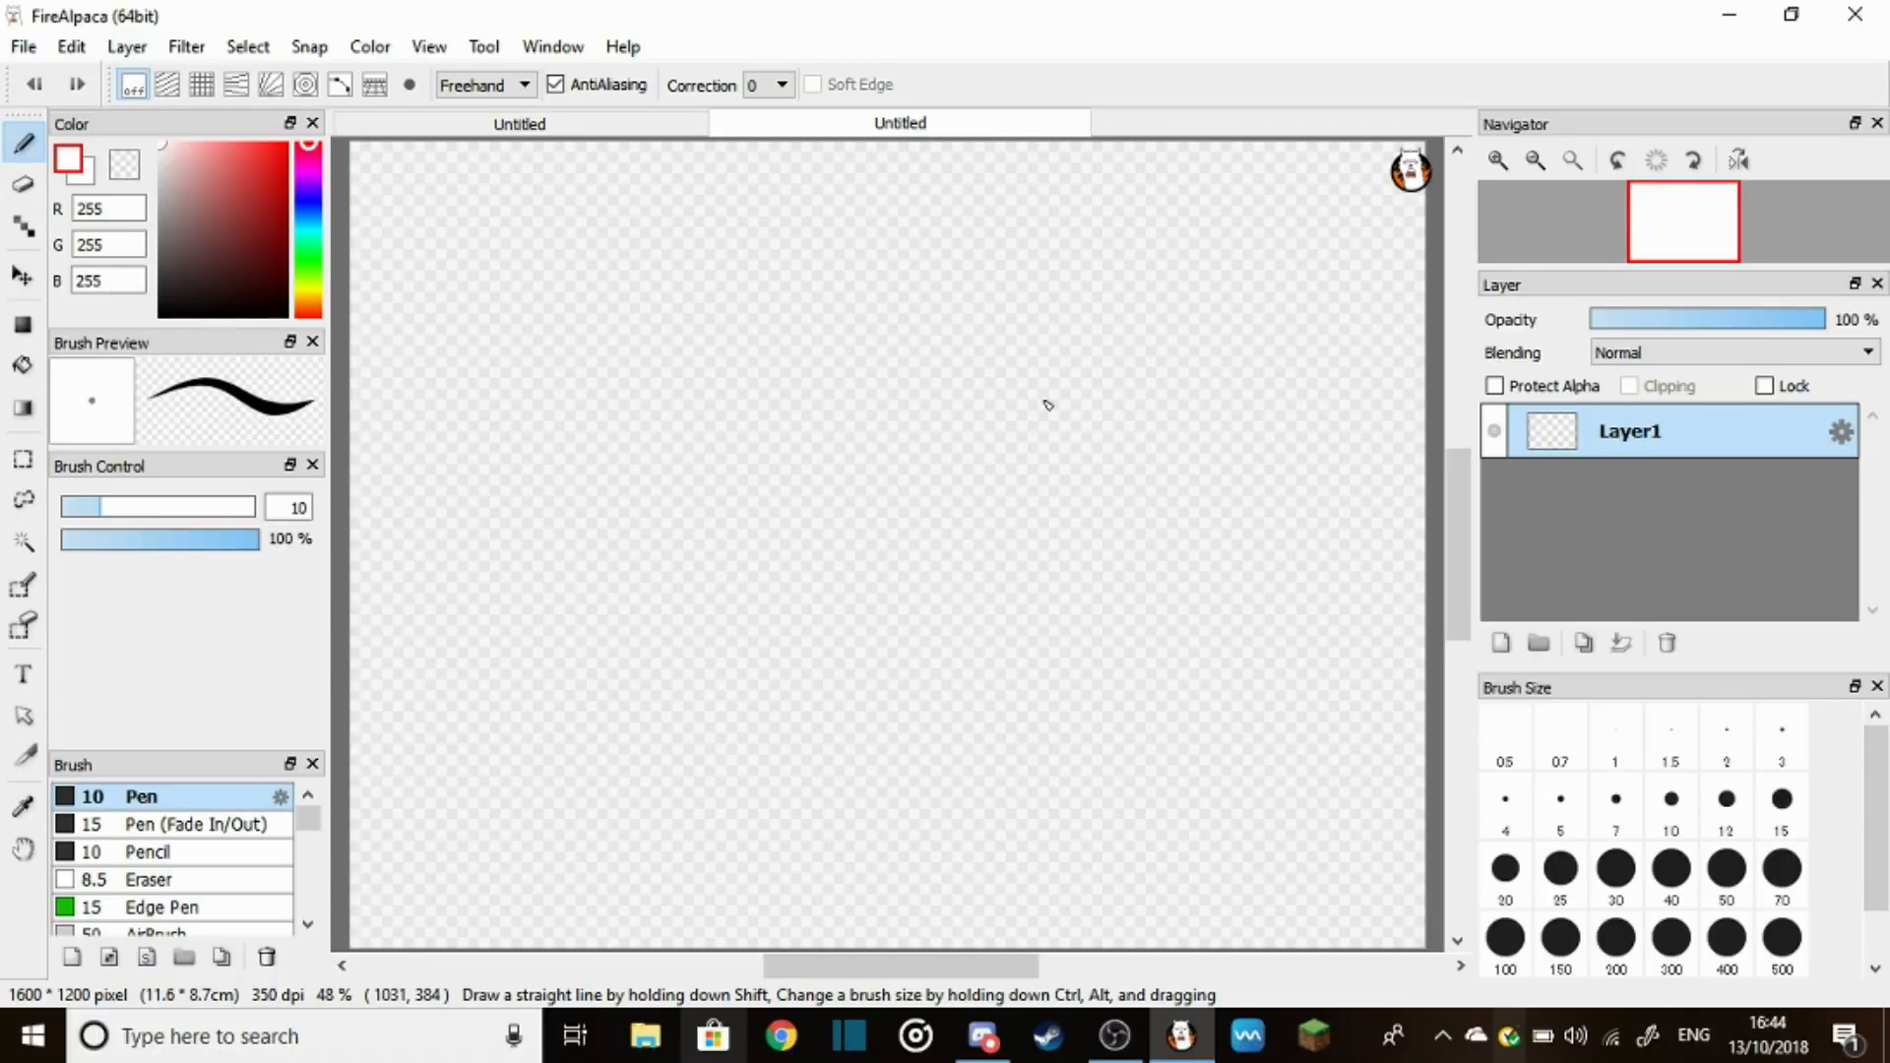
Draw a black body outline with arms and neck, then bucket-fill the neck red
key("x")
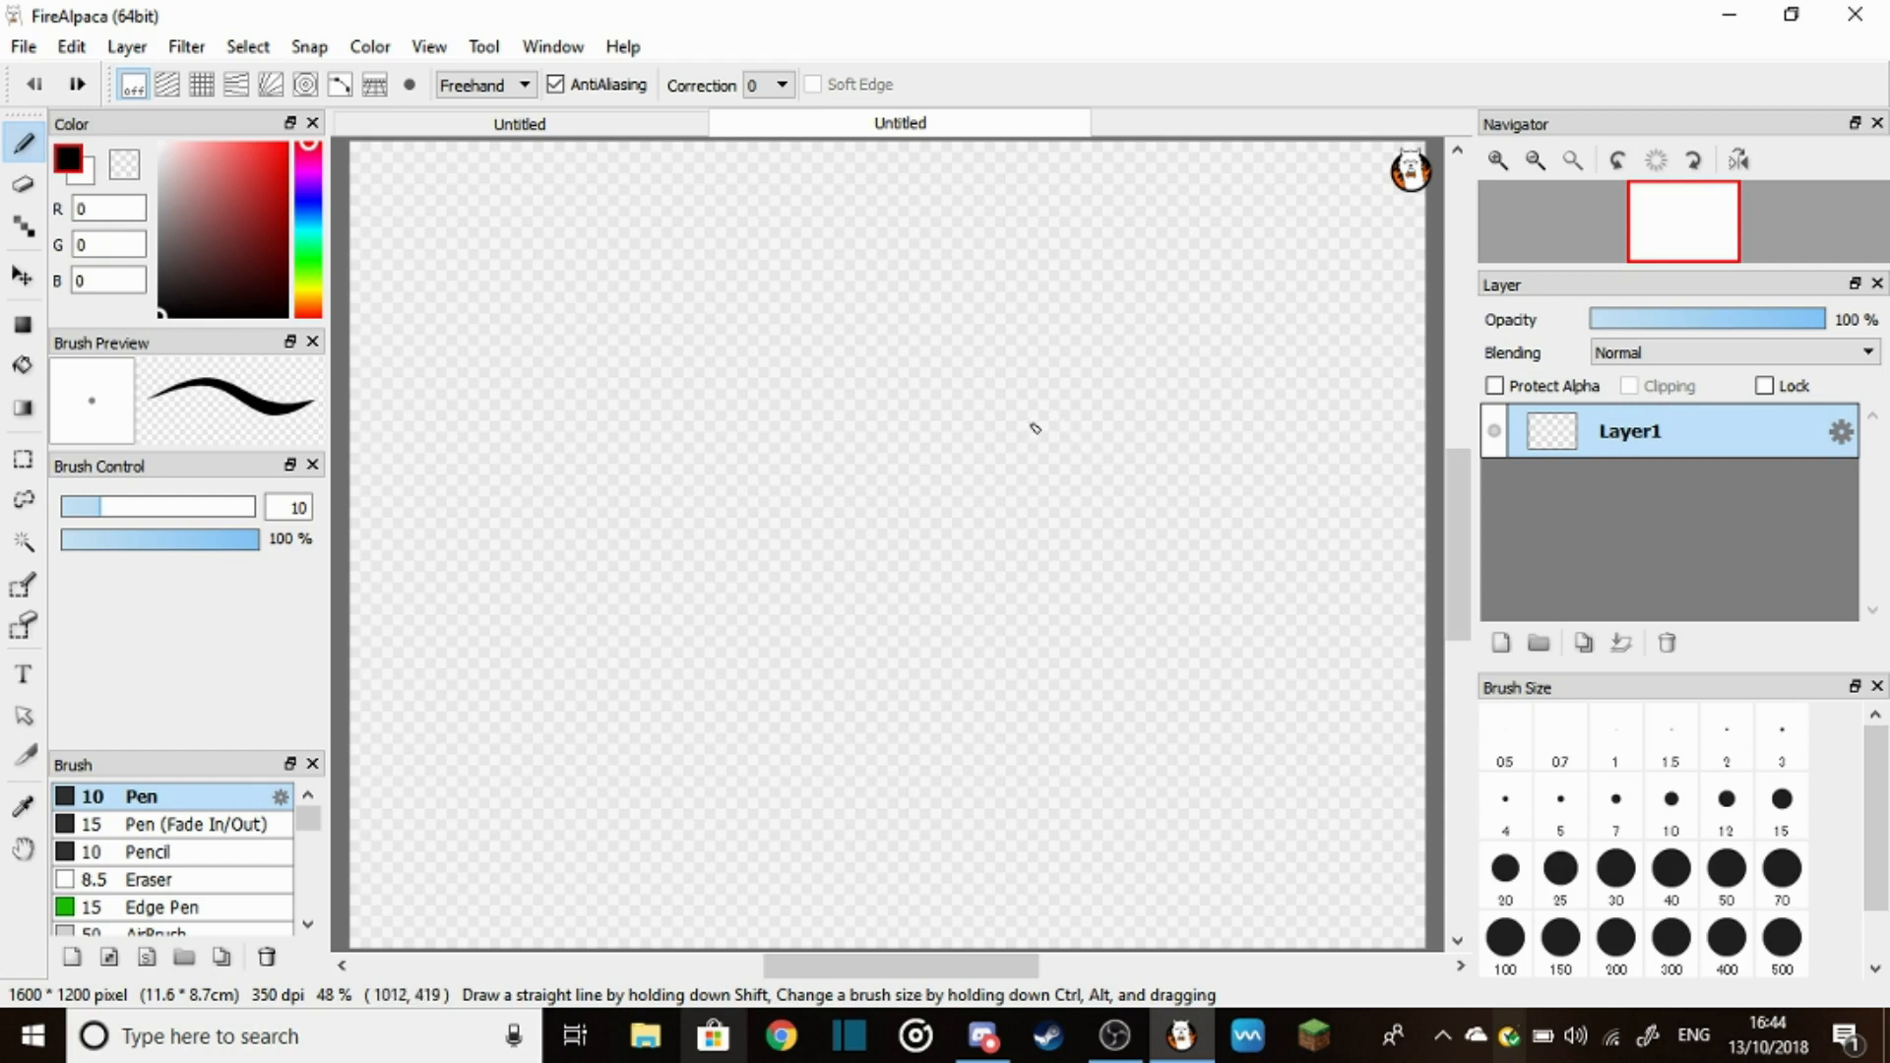
mouse_move(1083, 465)
left_mouse_down()
mouse_move(1131, 660)
mouse_move(1042, 433)
left_mouse_up()
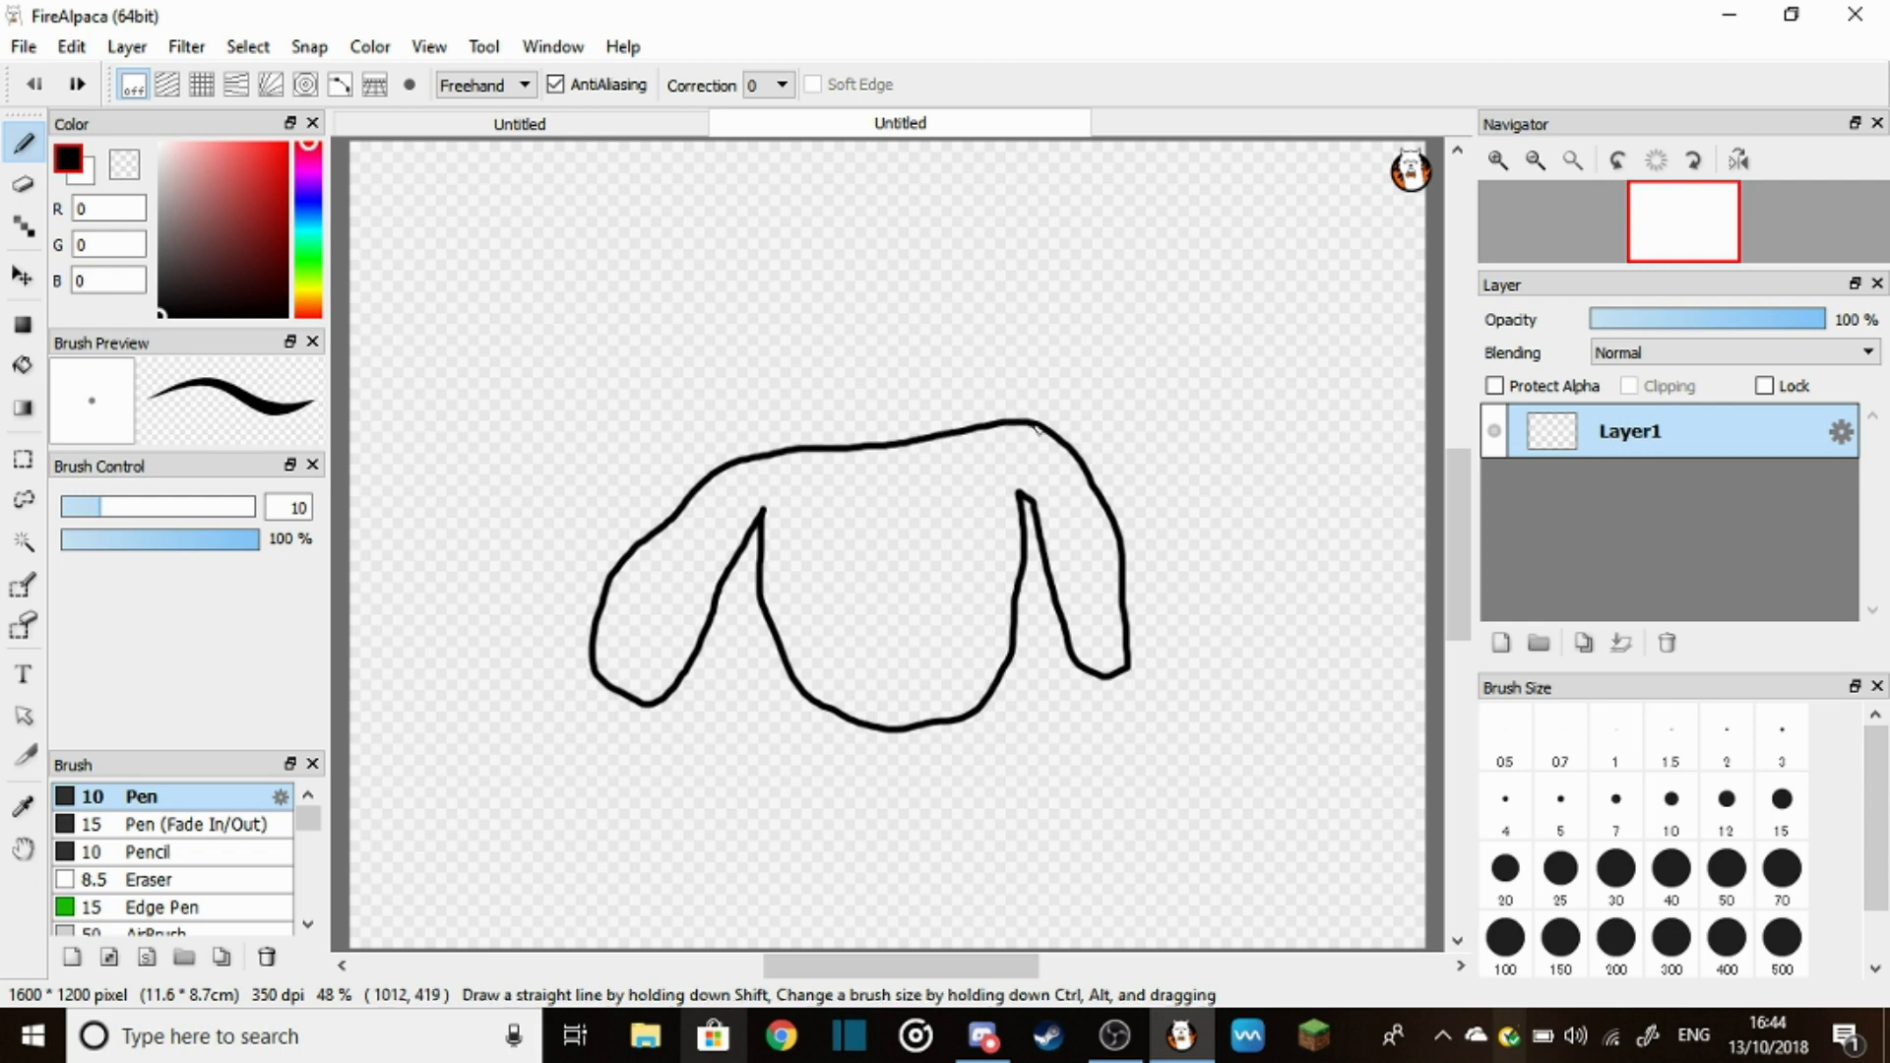
mouse_move(881, 444)
left_mouse_down()
mouse_move(860, 388)
mouse_move(886, 363)
left_mouse_up()
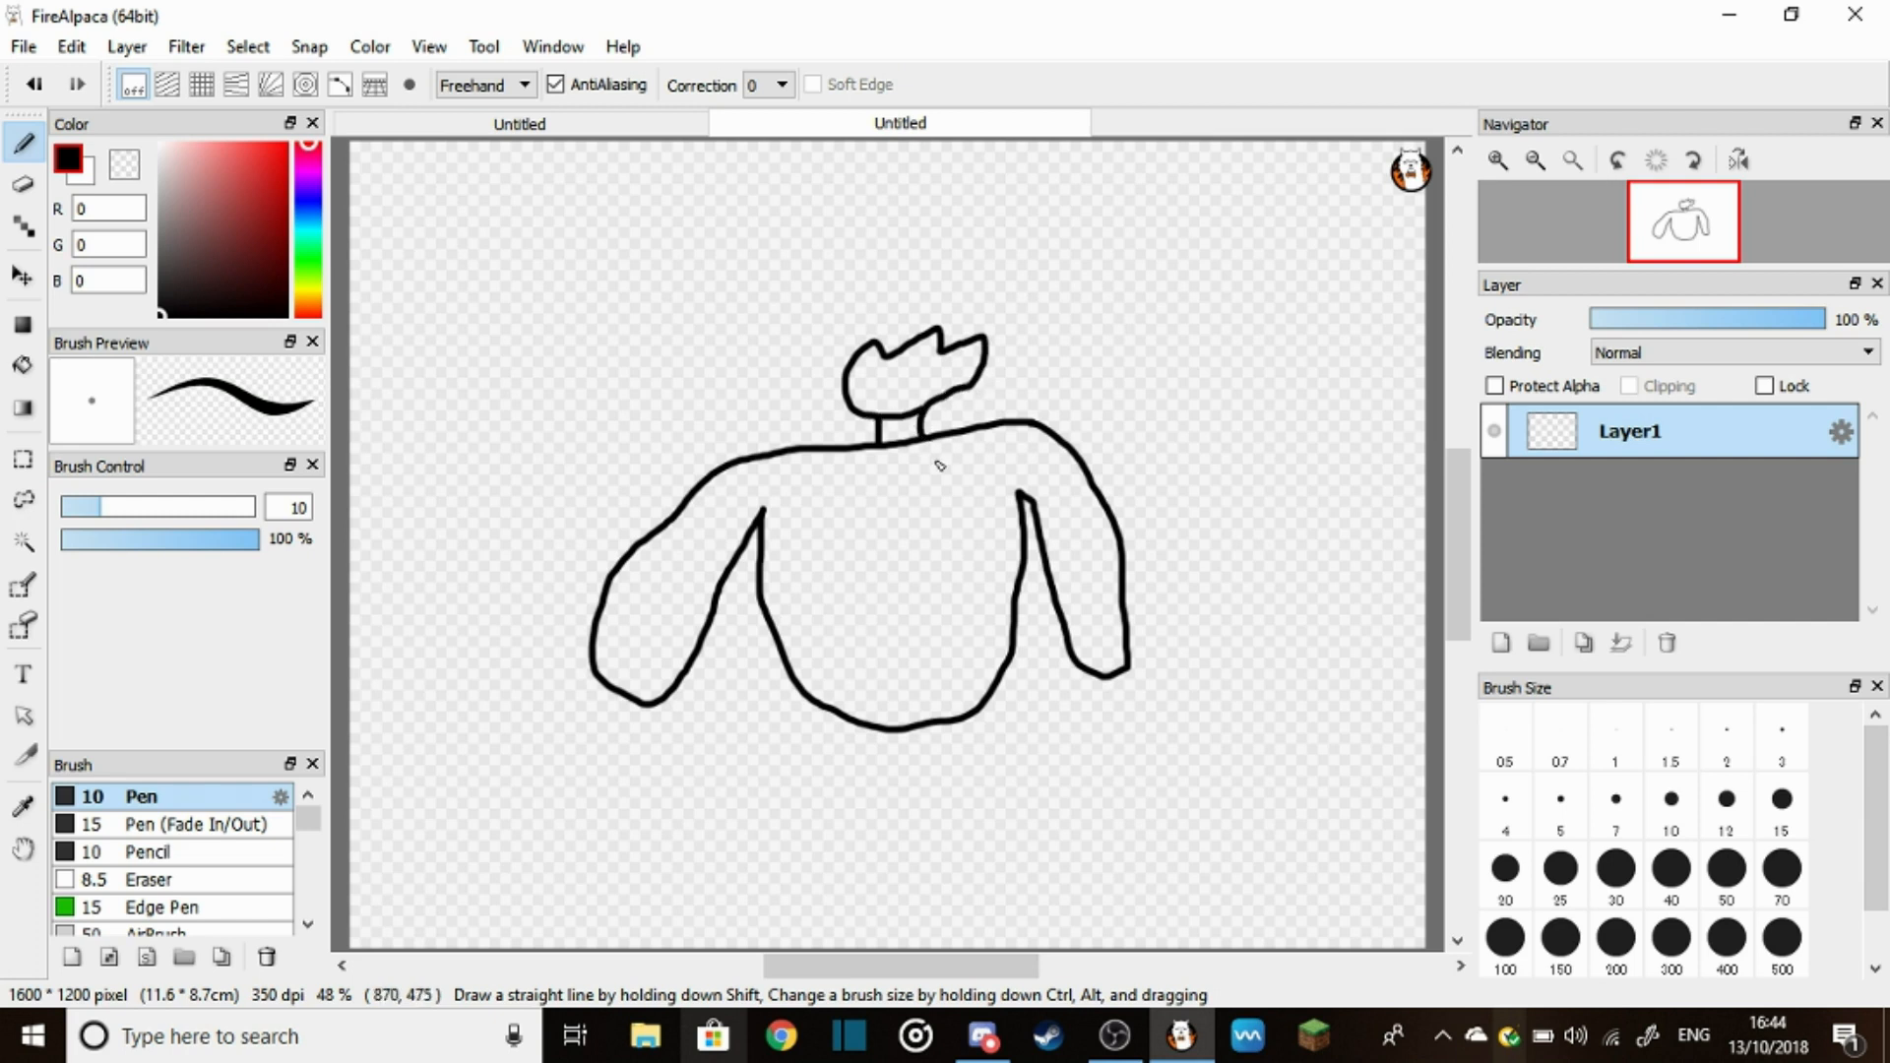
left_click(311, 122)
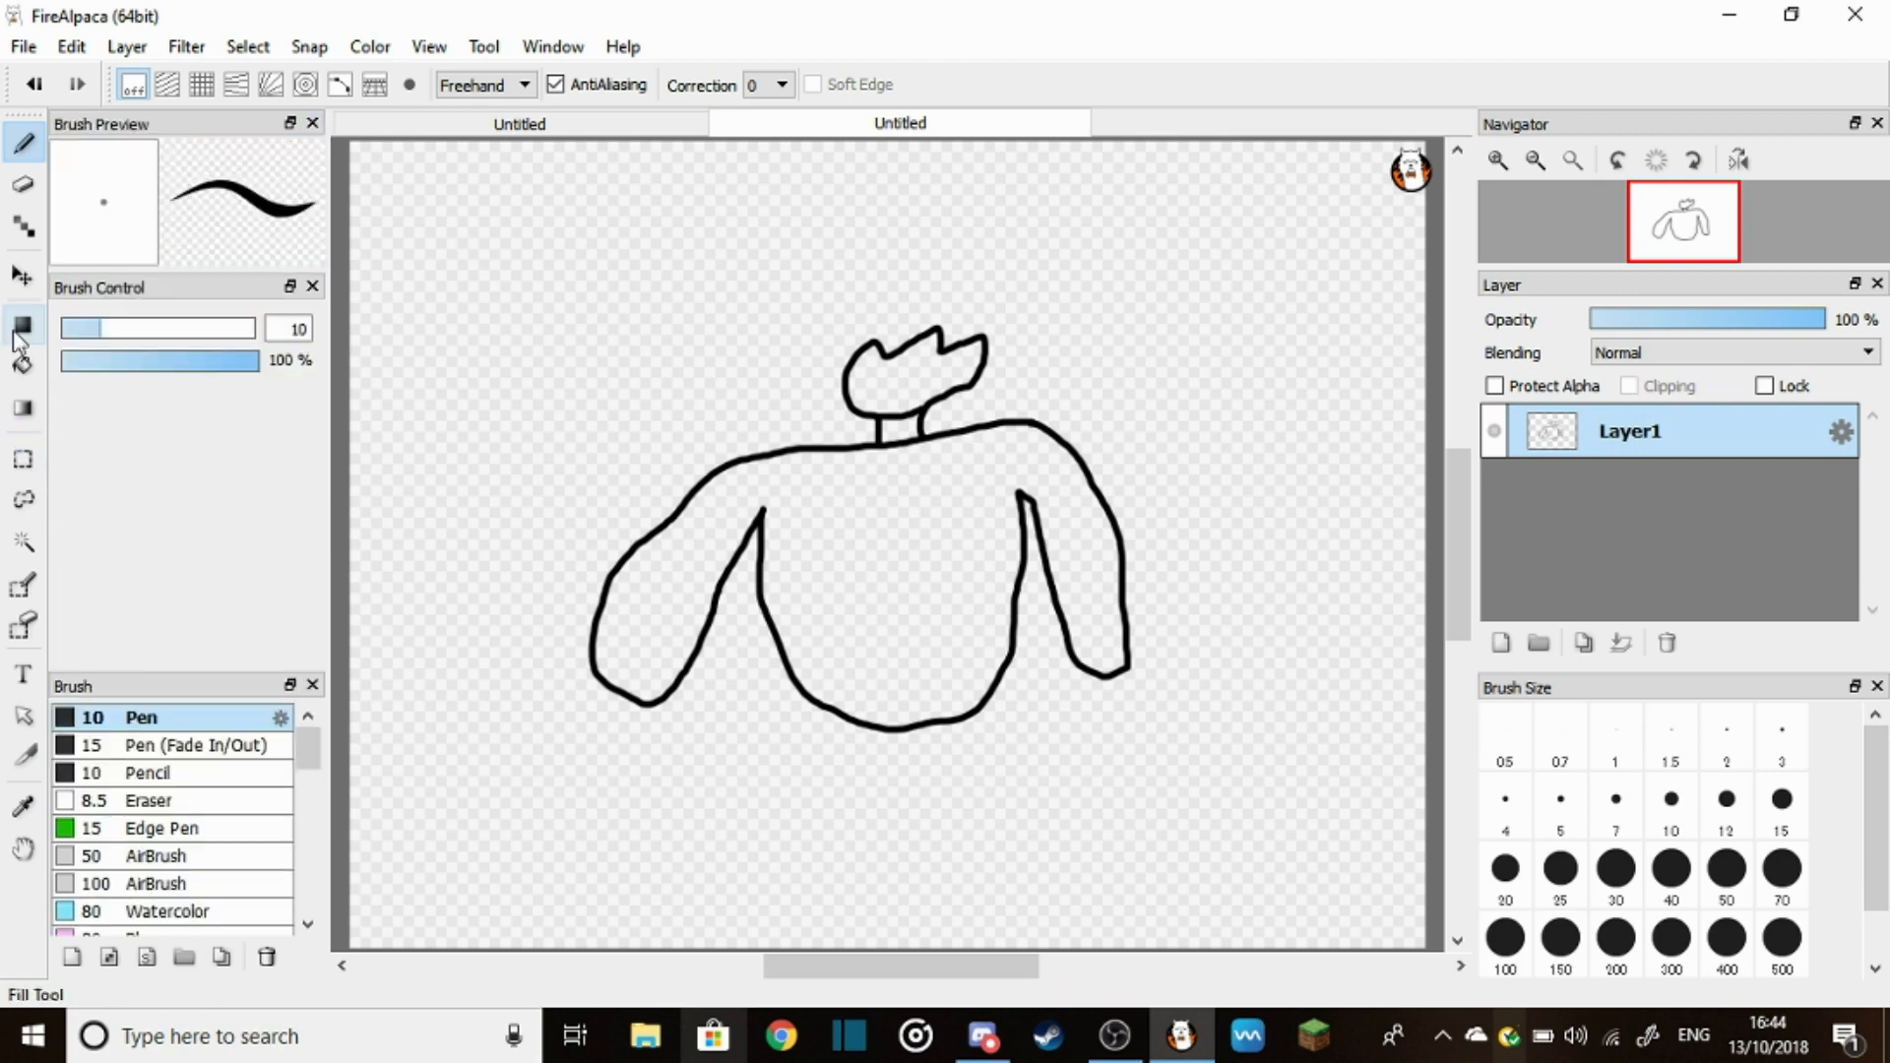
left_click(22, 365)
left_click(897, 424)
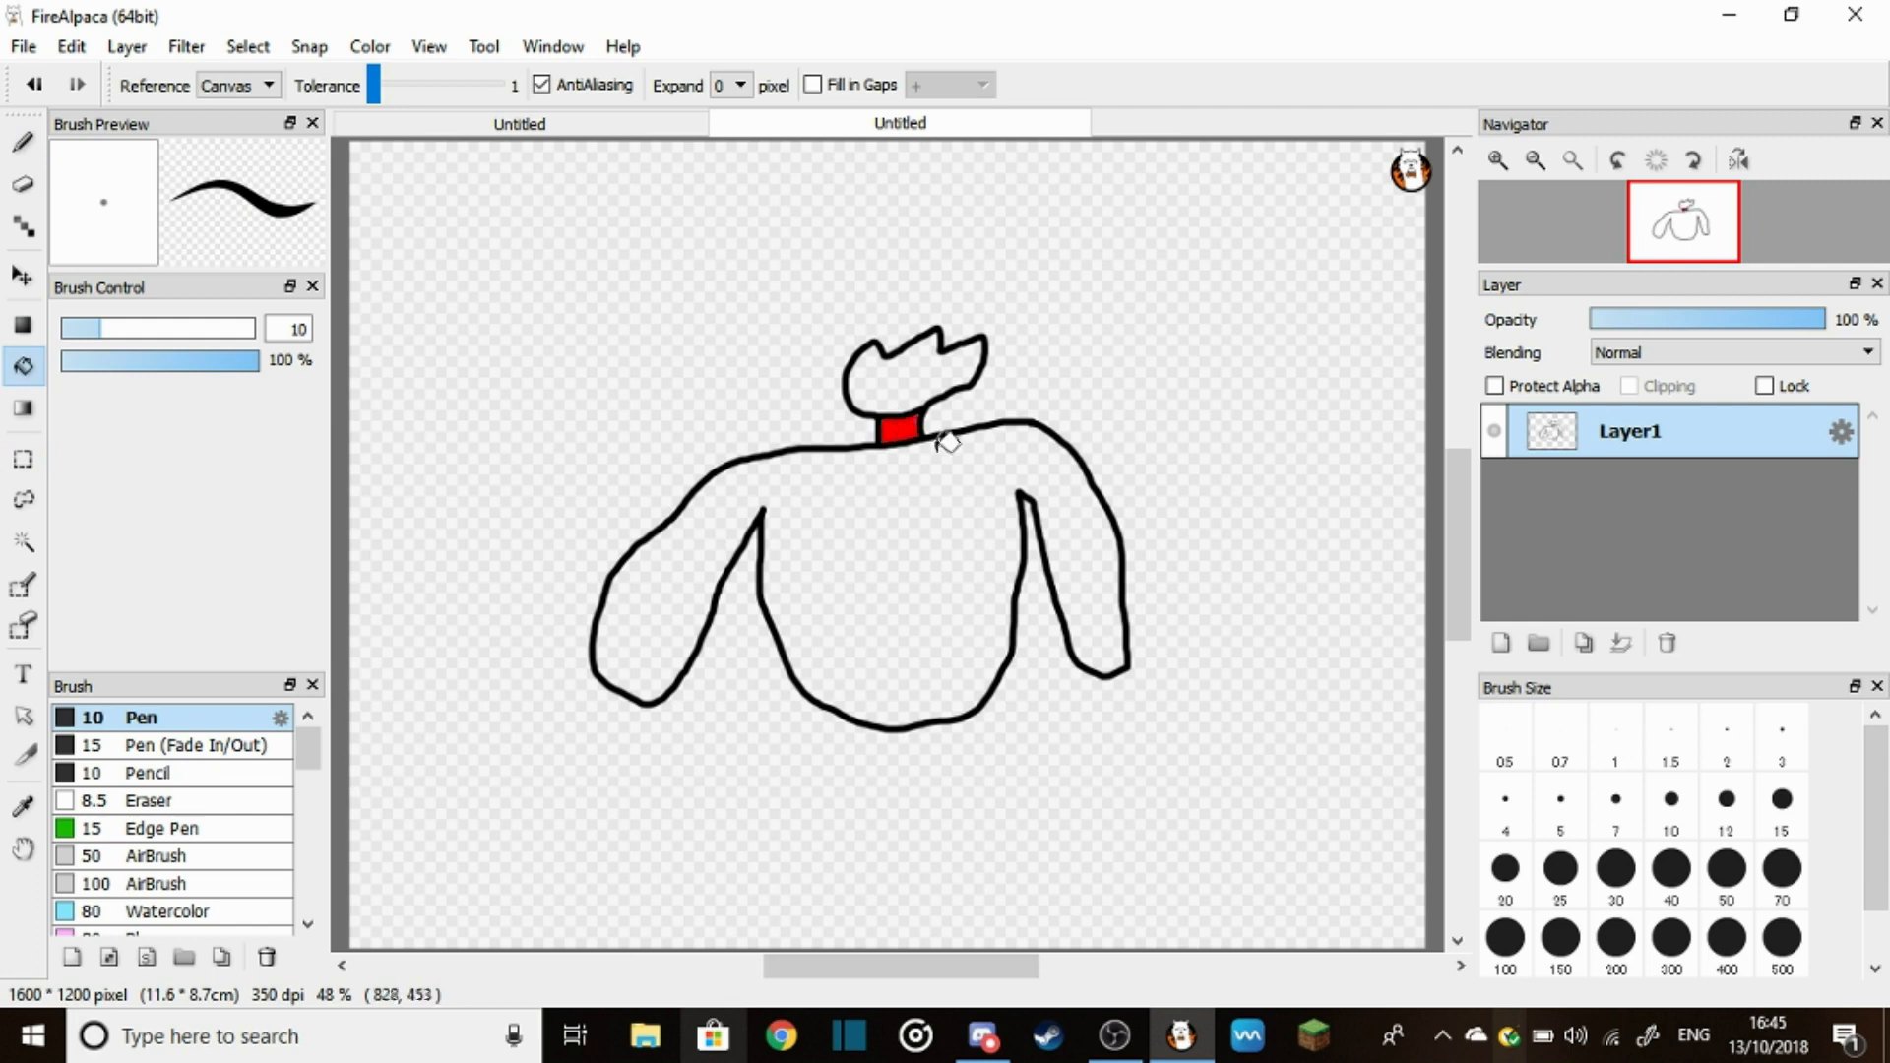
Undo a stray red stroke while toggling between pen and bucket tools
left_click(23, 143)
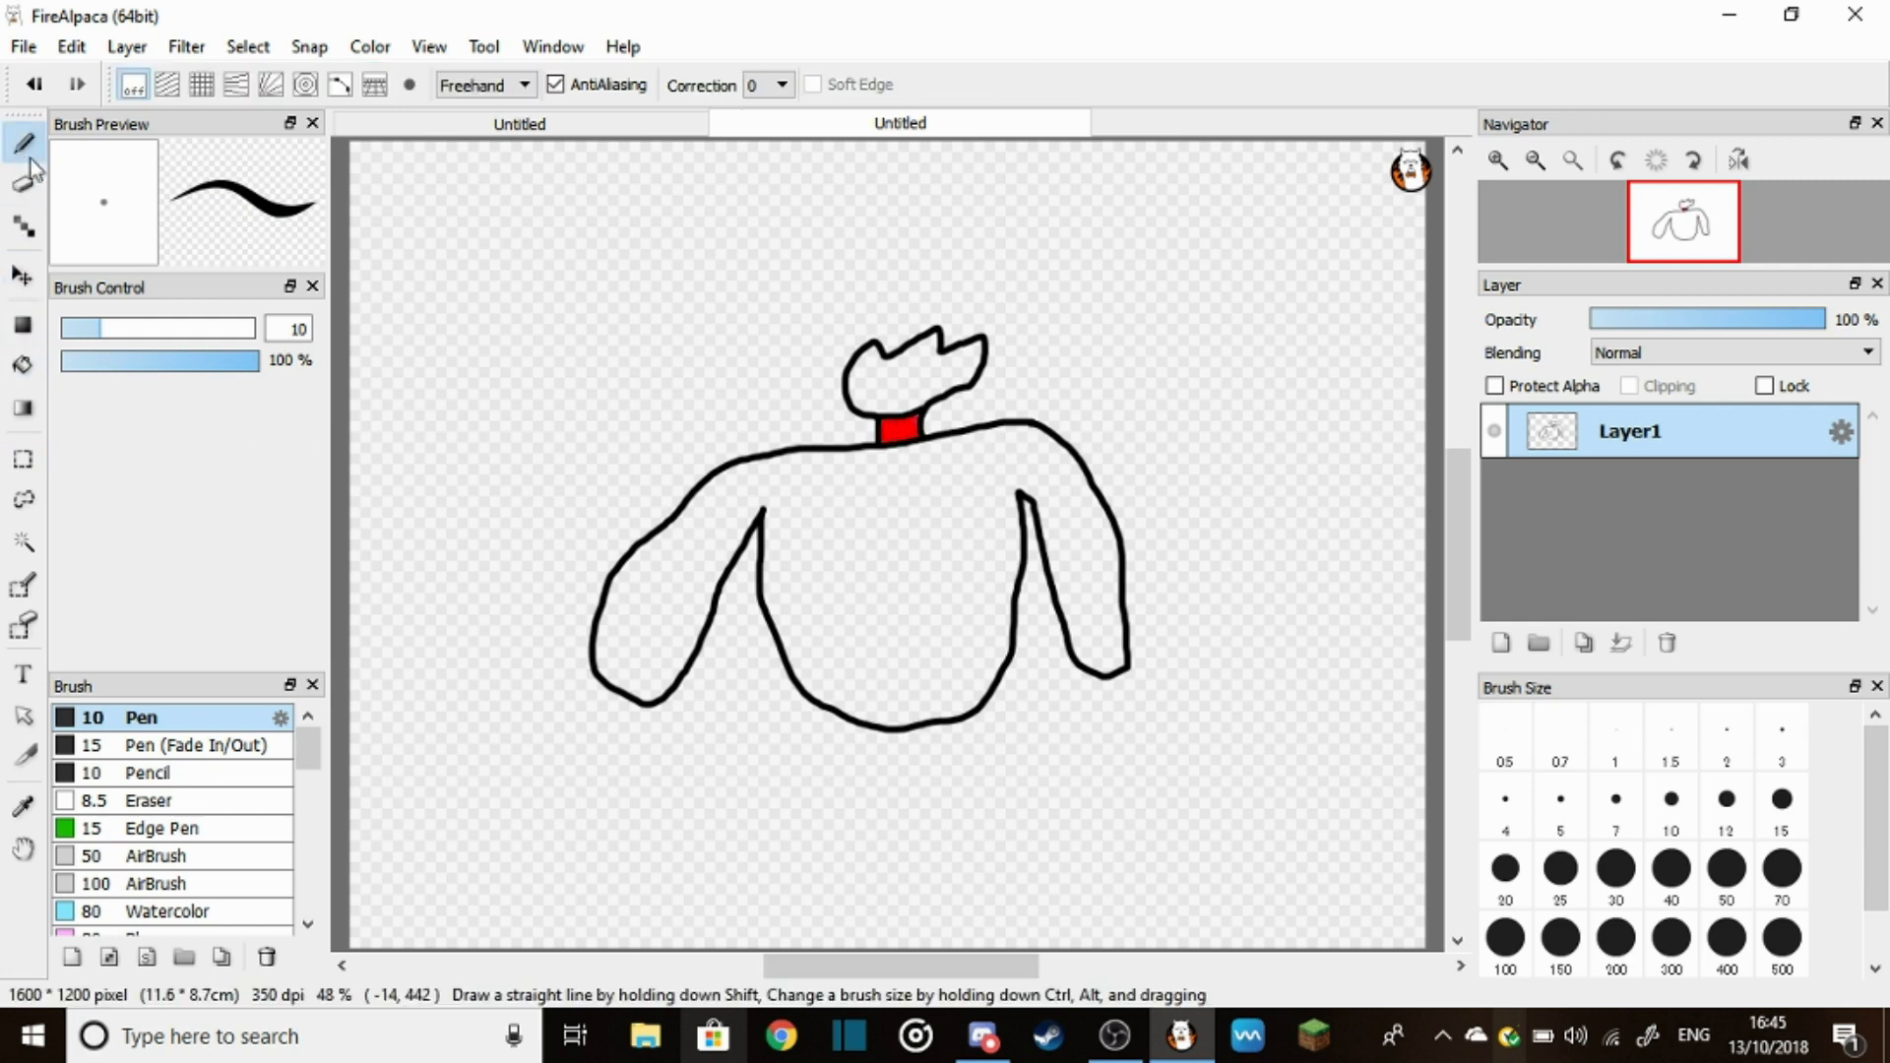
left_click(23, 324)
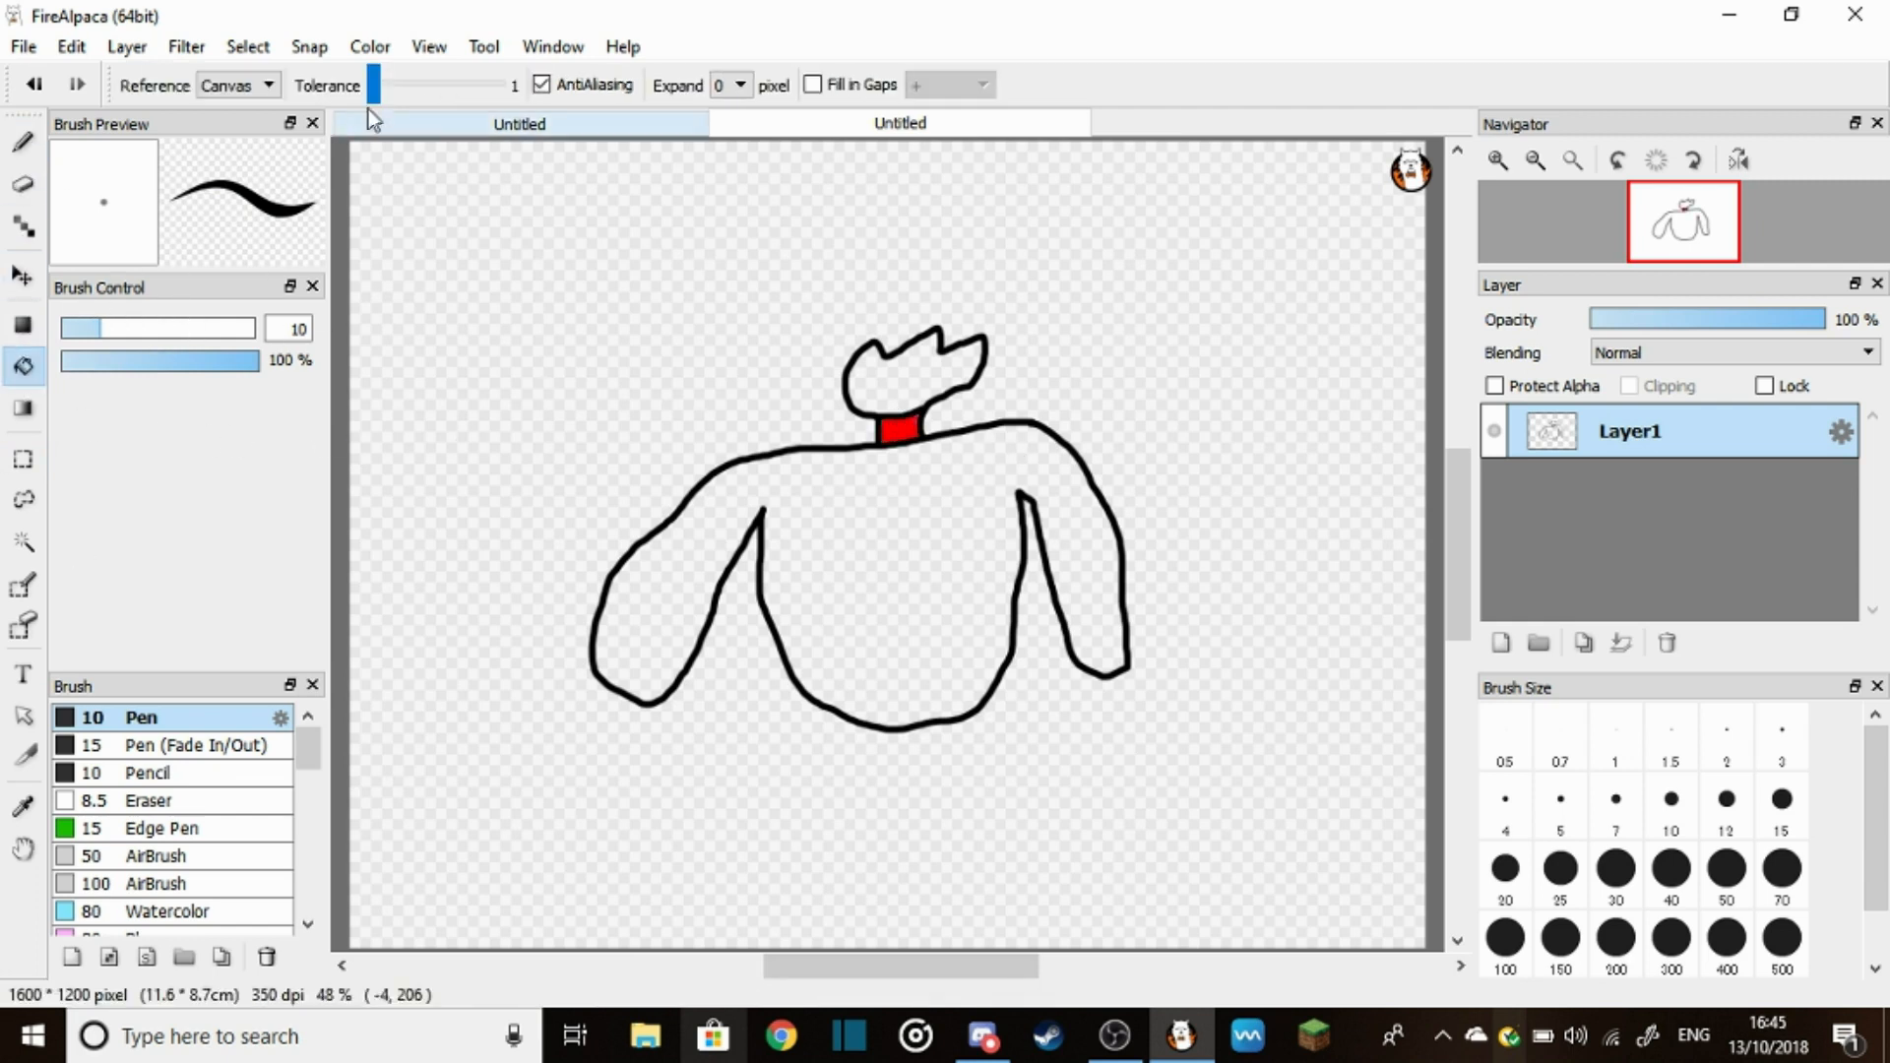
left_click(22, 143)
key("ctrl+z")
left_click(22, 407)
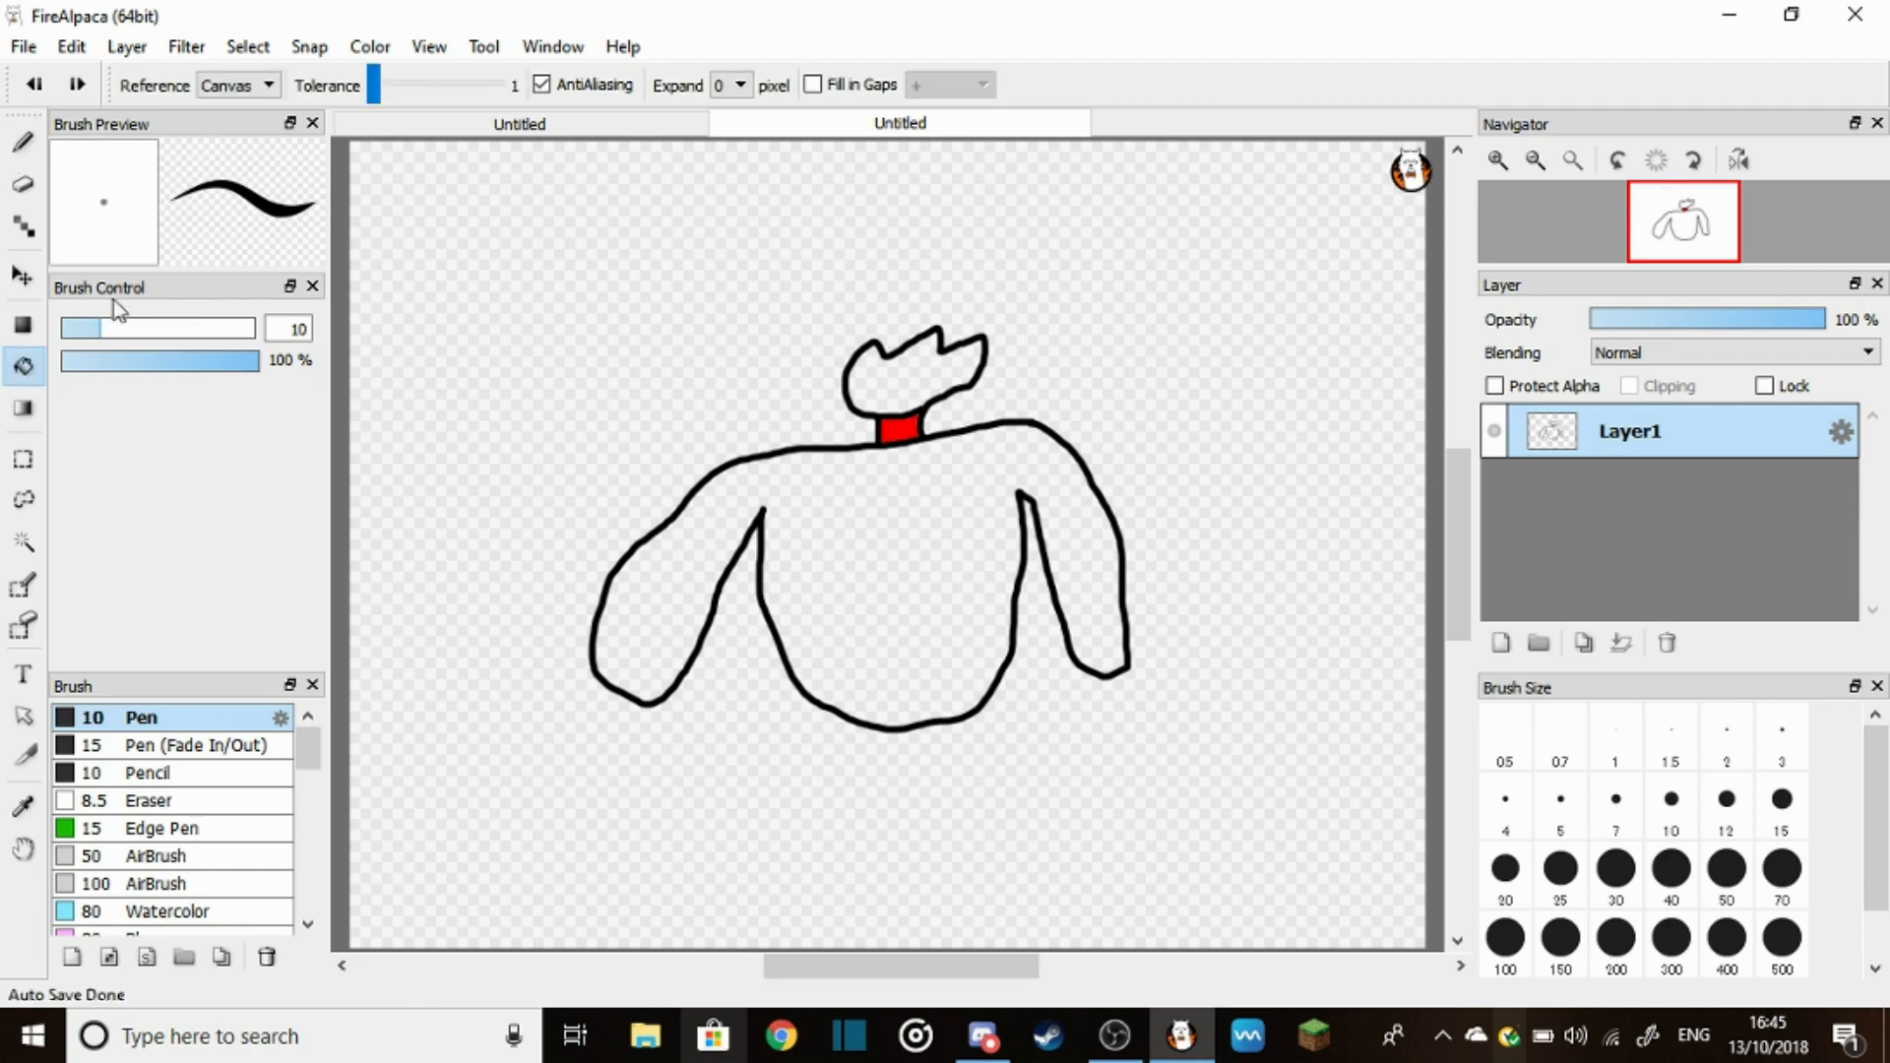
left_click(22, 143)
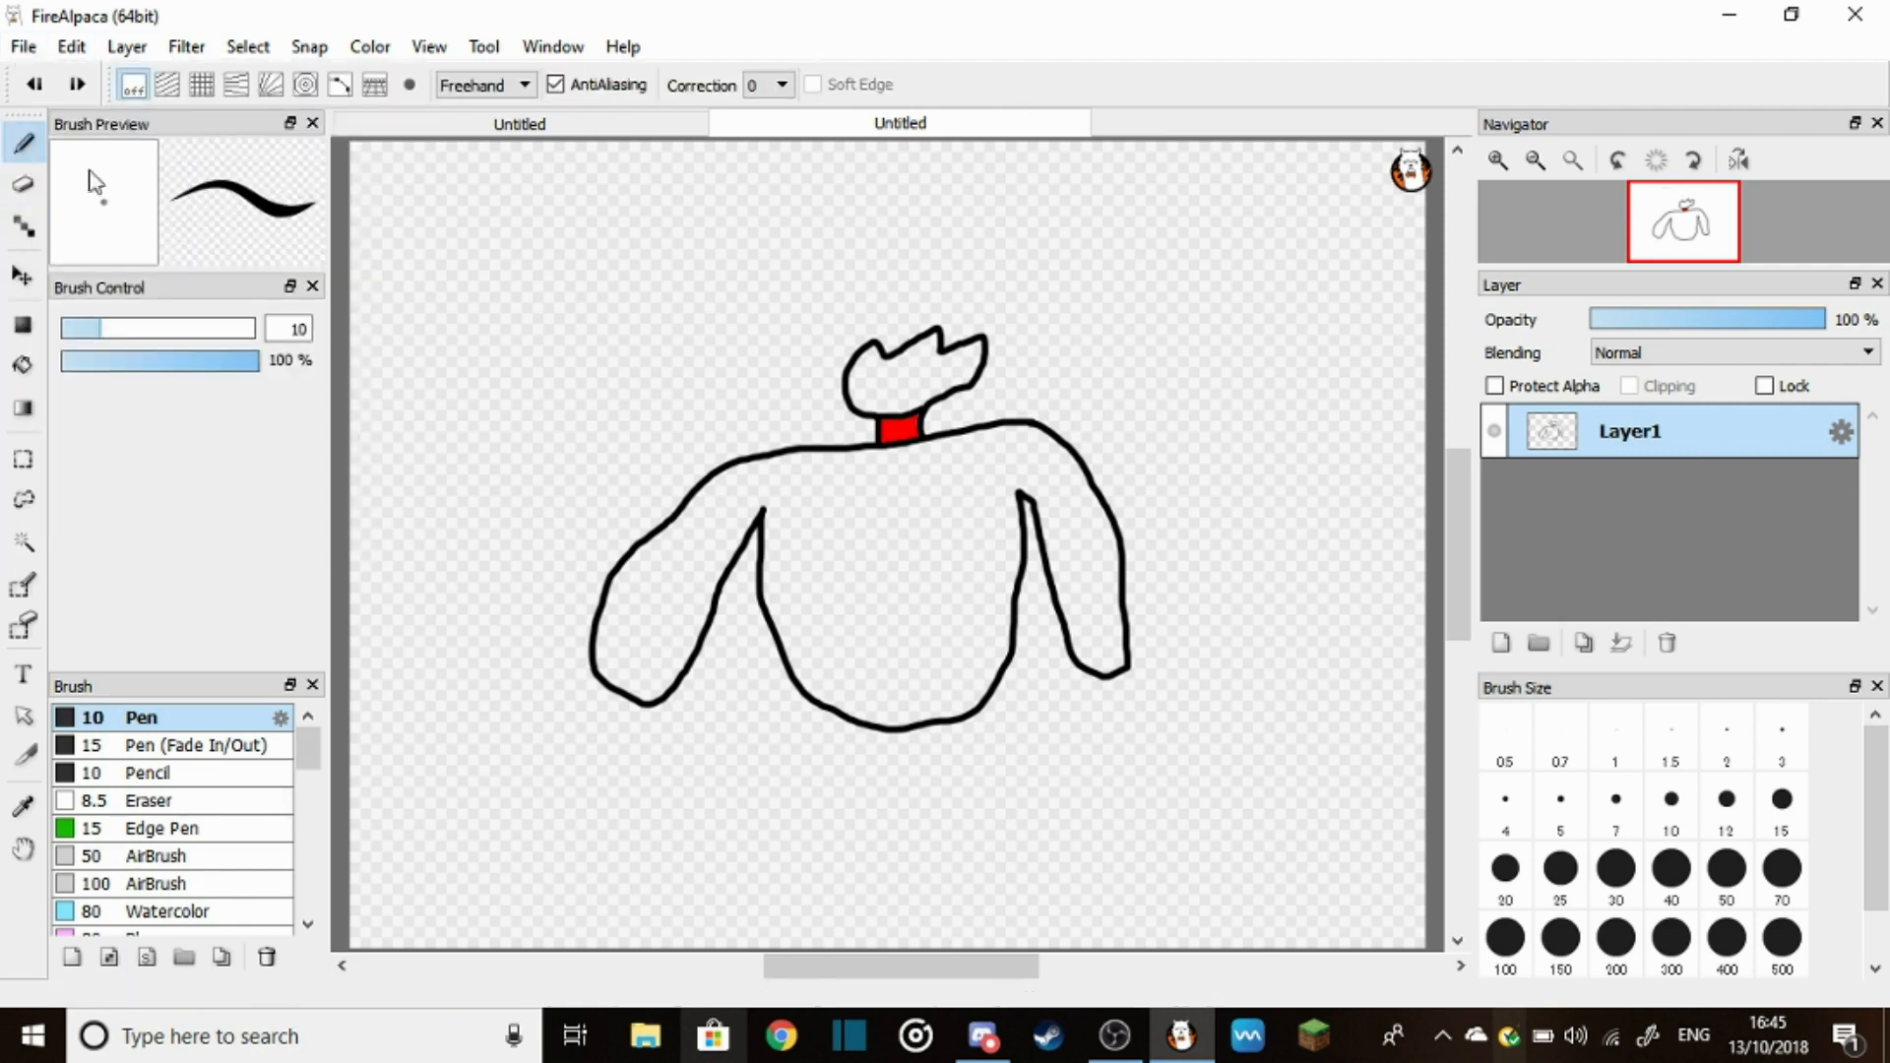
left_click(429, 46)
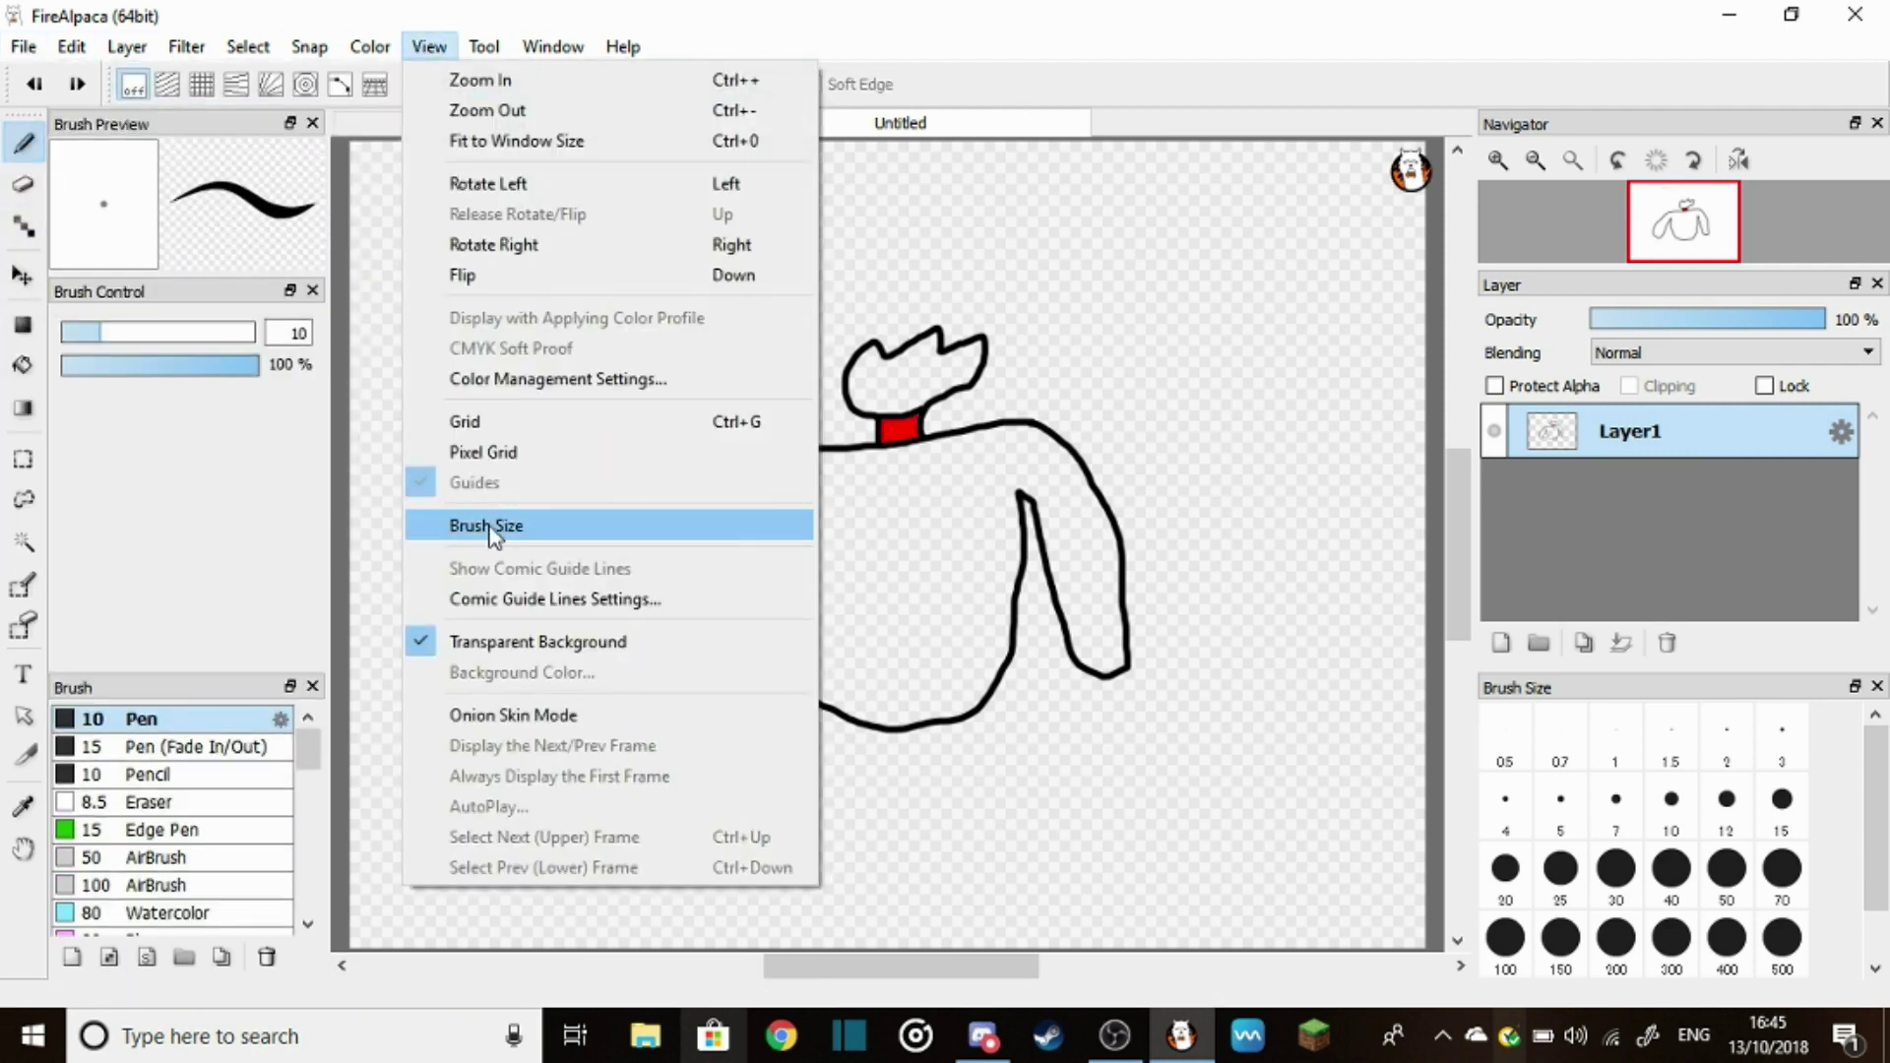
left_click(487, 968)
scroll(170, 827, "down", 2)
Try a red fill on the head, undo it, and save the drawing as Isobelle.mdp
left_click(22, 365)
left_click(904, 370)
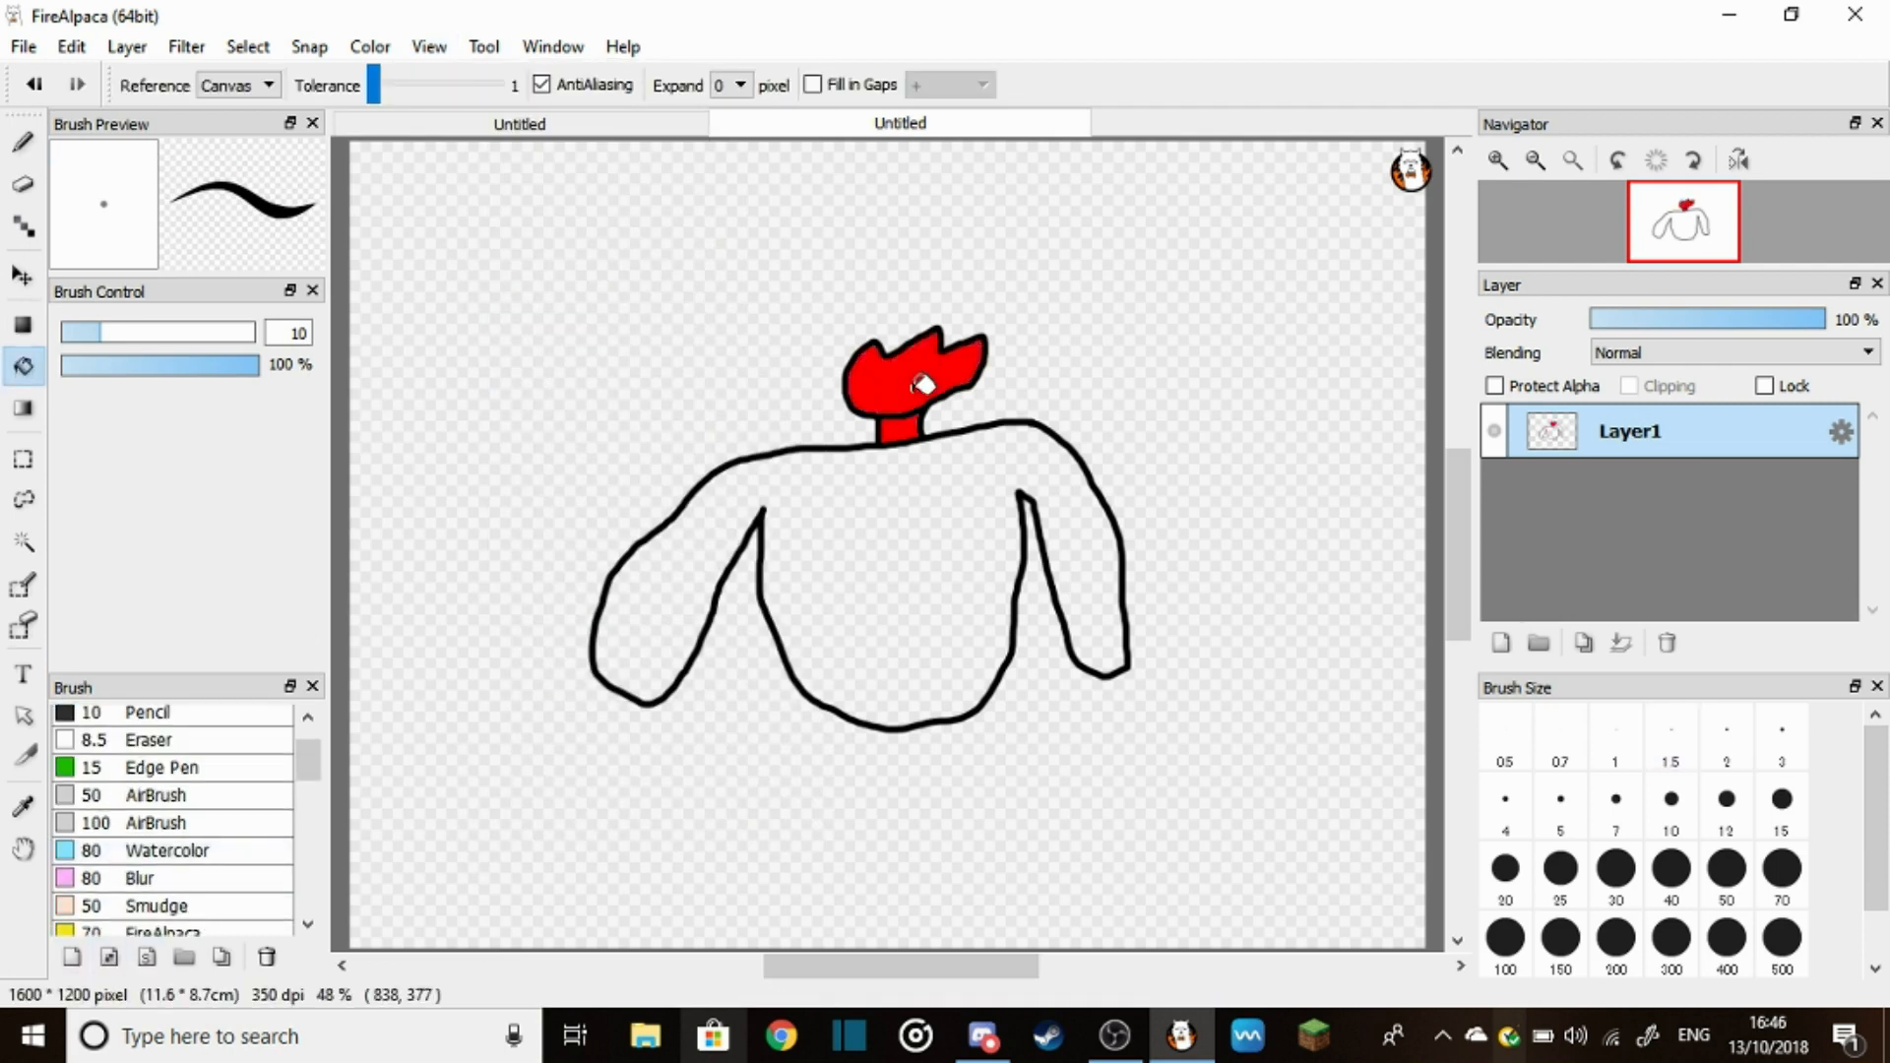
key("ctrl+z")
scroll(695, 371, "down", 1)
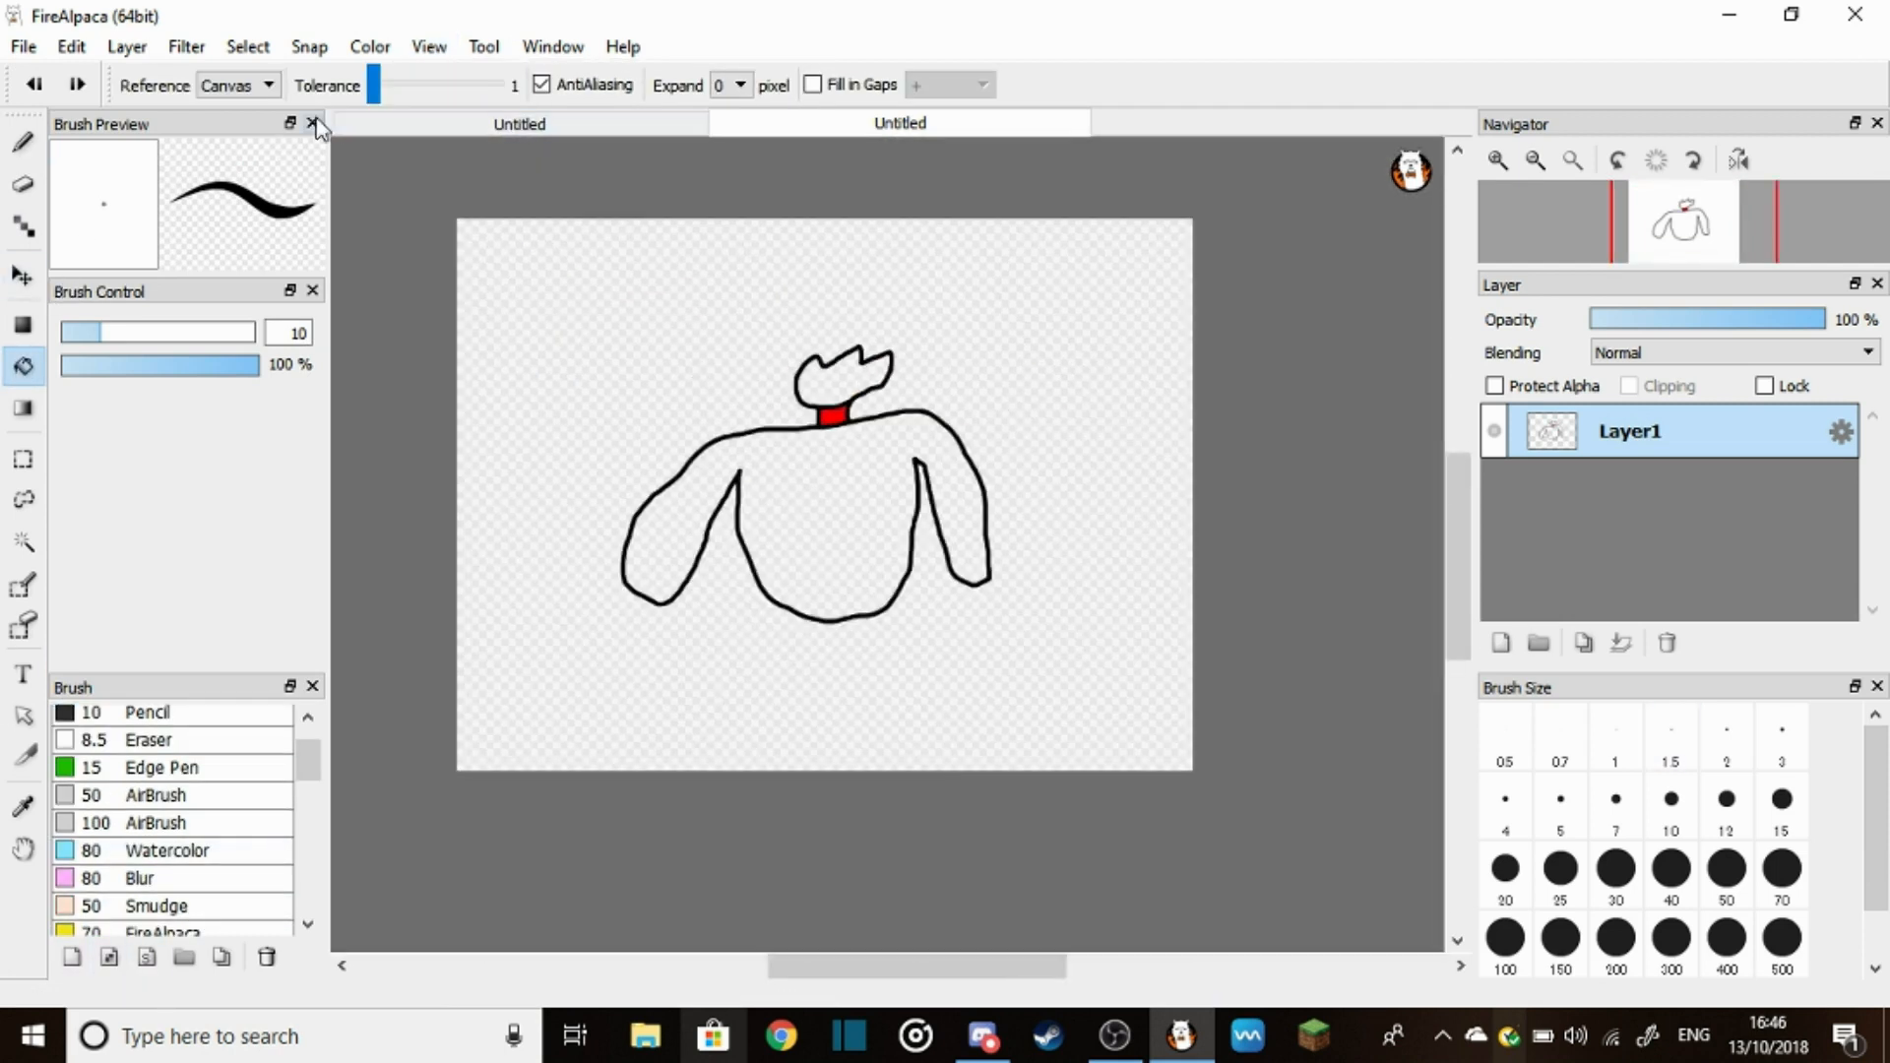
left_click(24, 45)
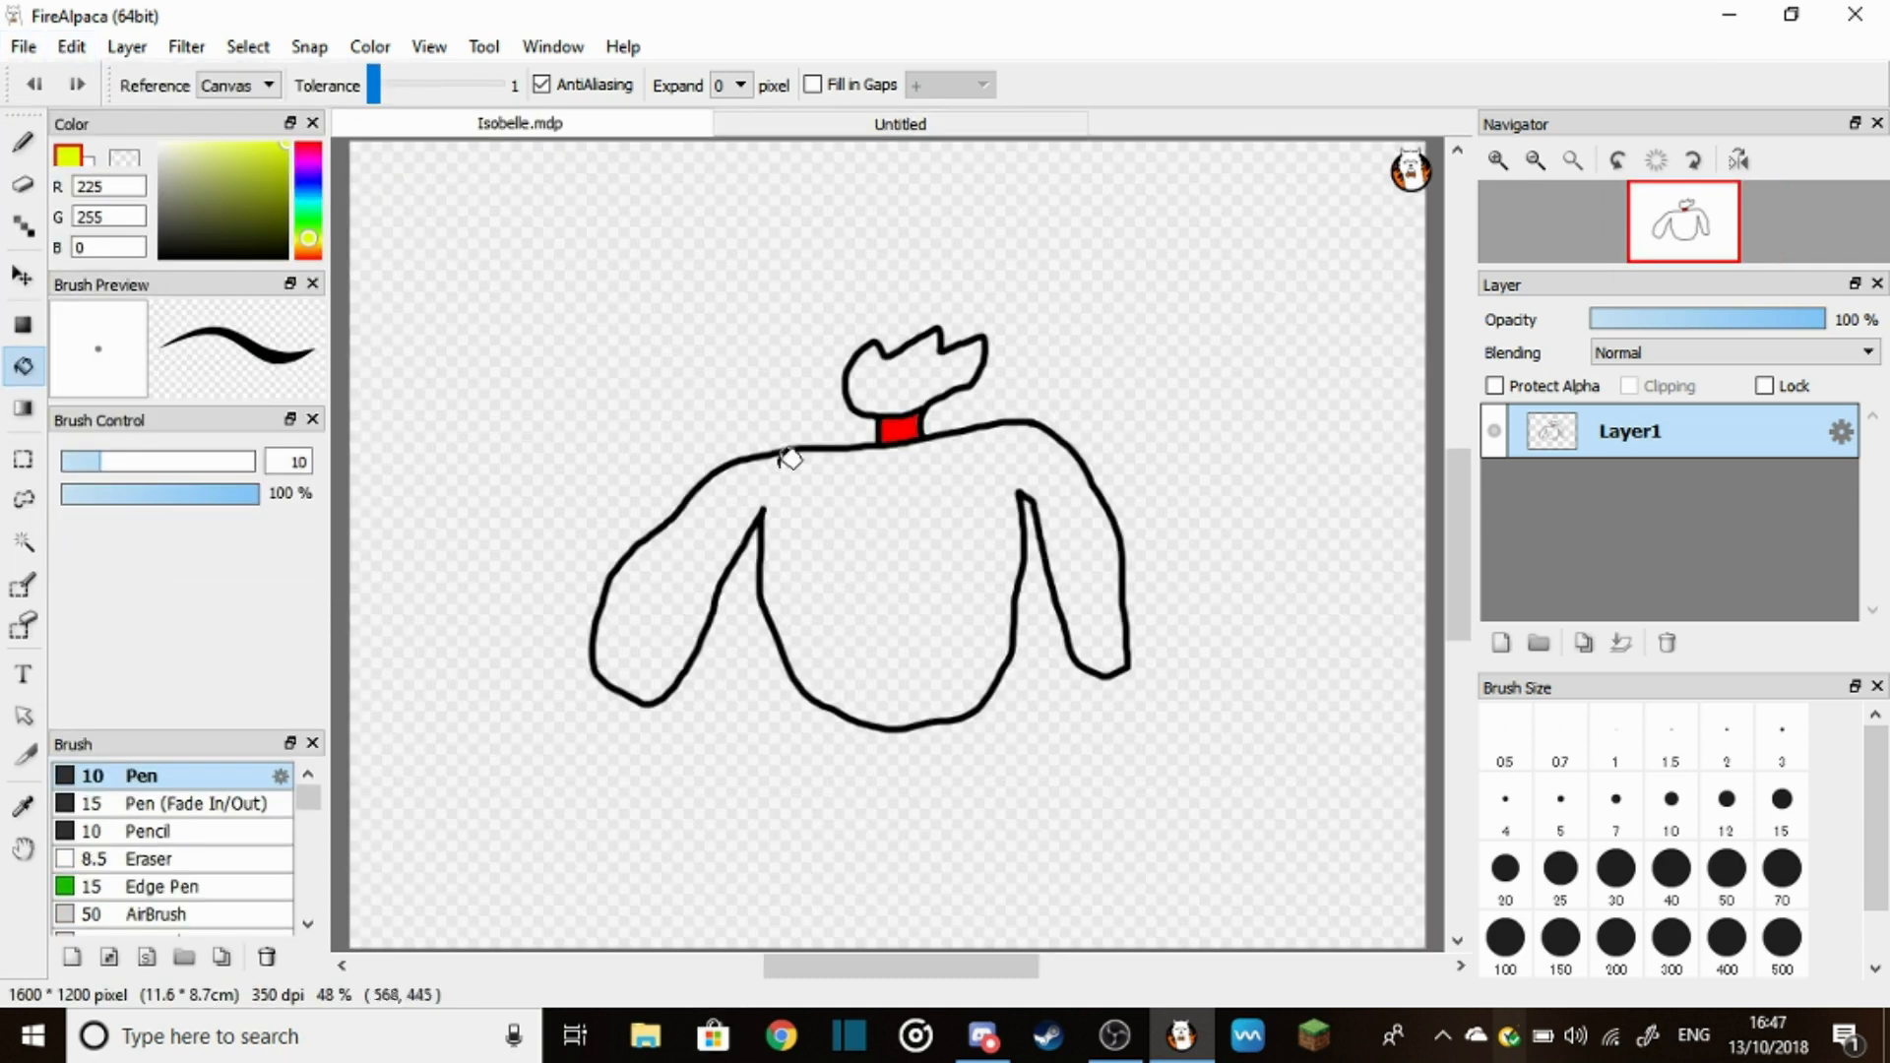
Fill the head and ears yellow and draw the hairline across the face
left_click(860, 527)
left_click(930, 354)
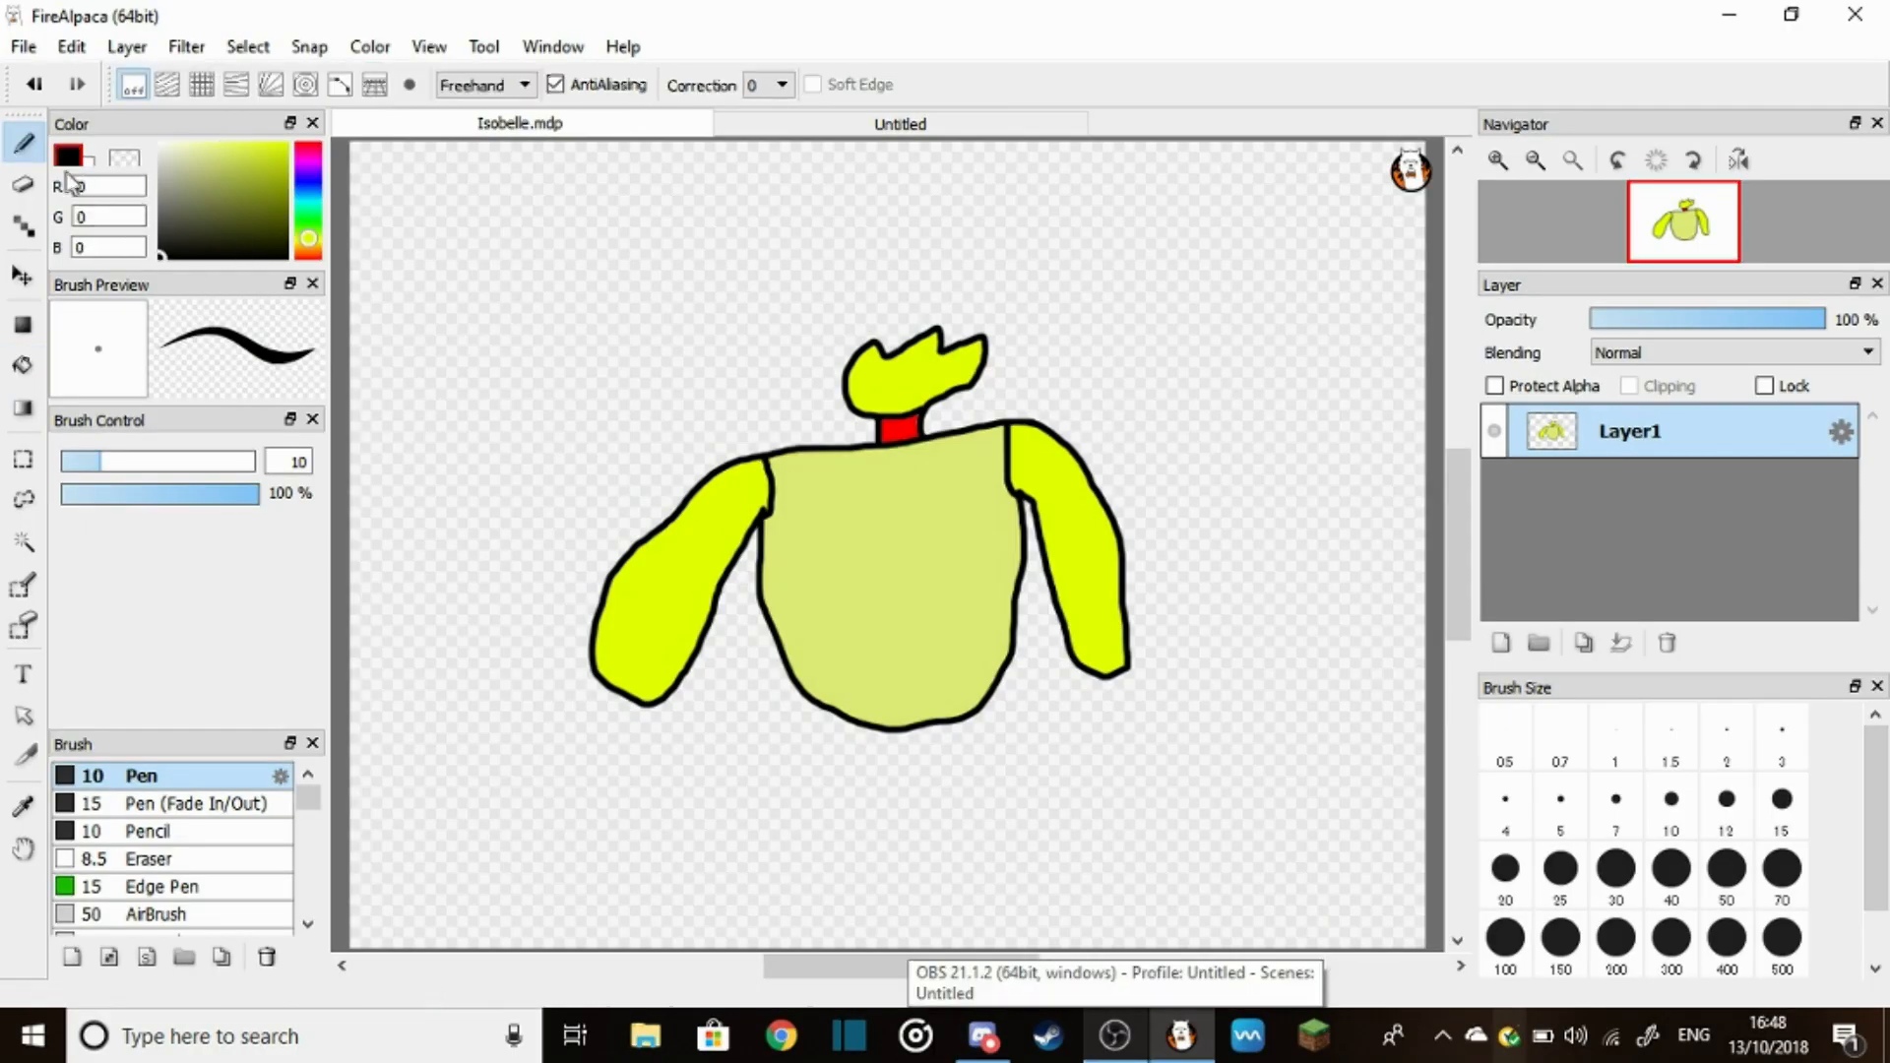
left_click_drag(771, 471, 930, 487)
key("ctrl+z")
left_click_drag(772, 469, 1008, 429)
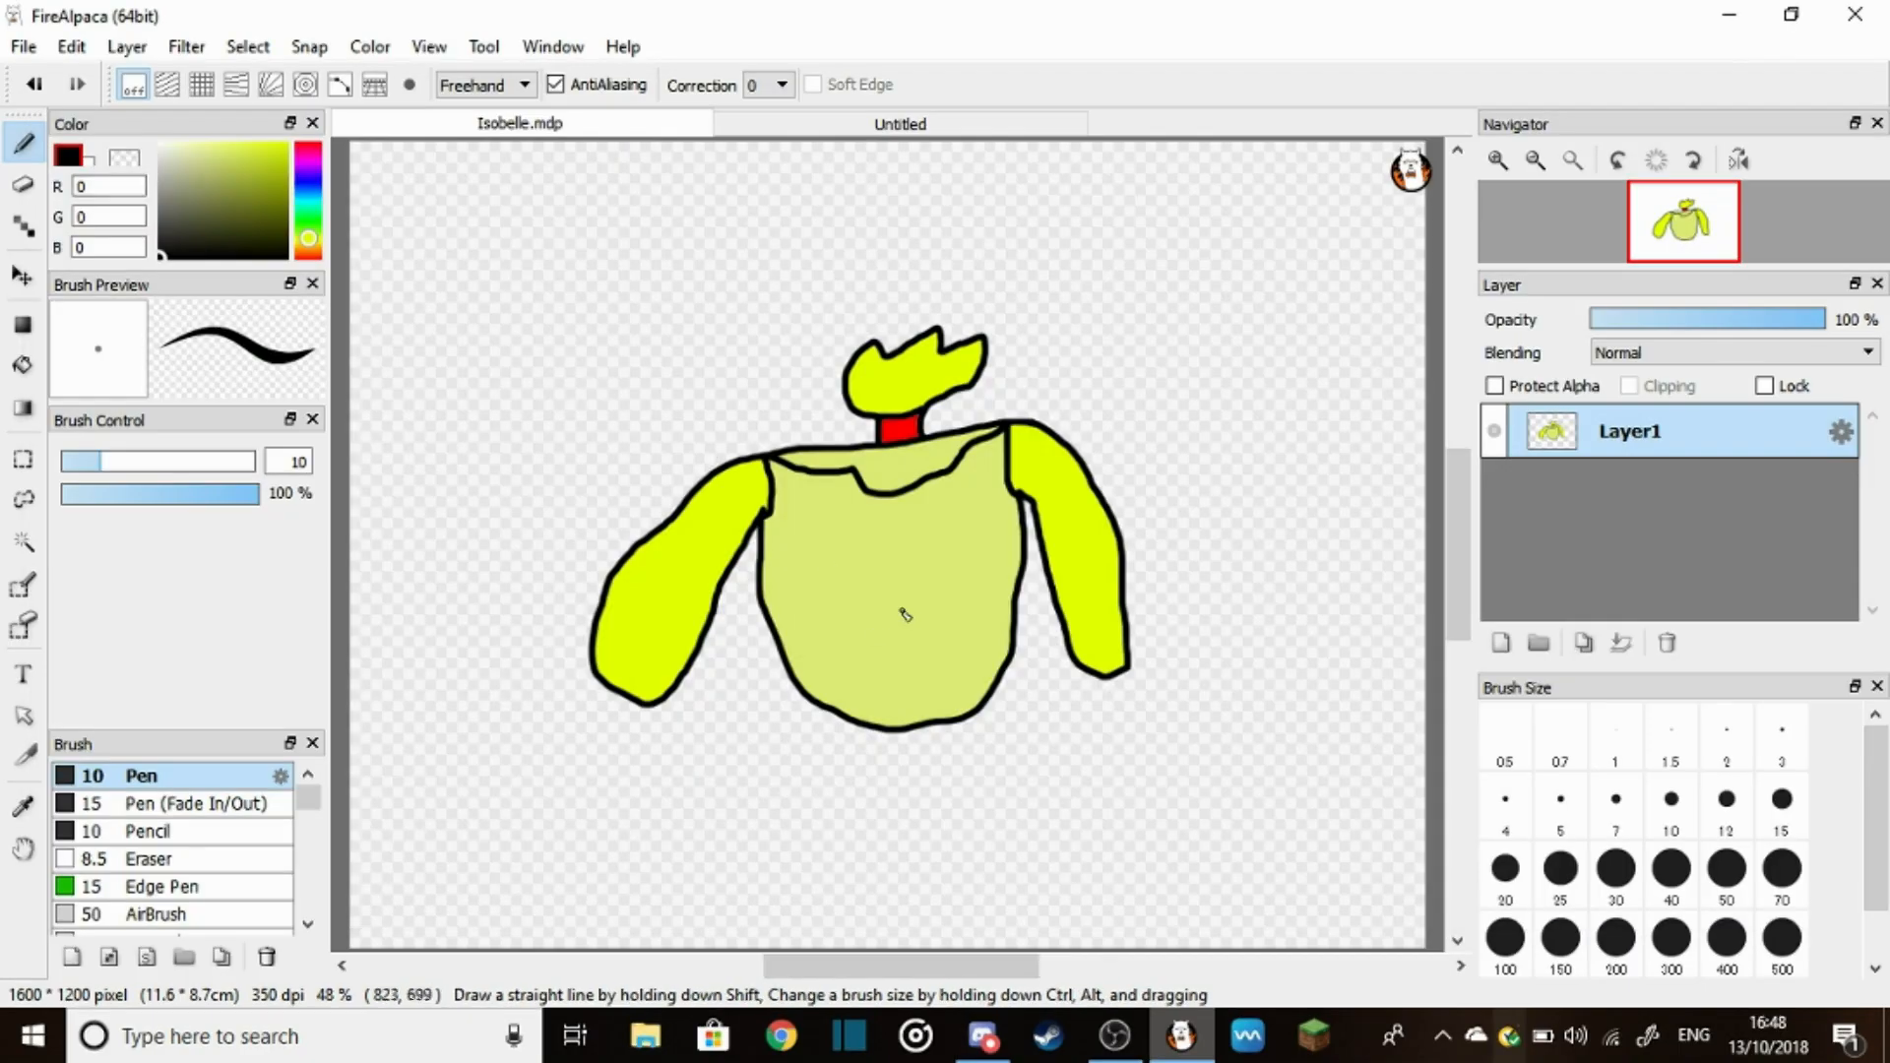
Draw the nose, black-filled eyes, both eyebrows and a smiling mouth
left_click_drag(885, 613, 916, 634)
left_click(897, 624)
left_click_drag(811, 561, 982, 564)
left_click_drag(942, 526, 992, 521)
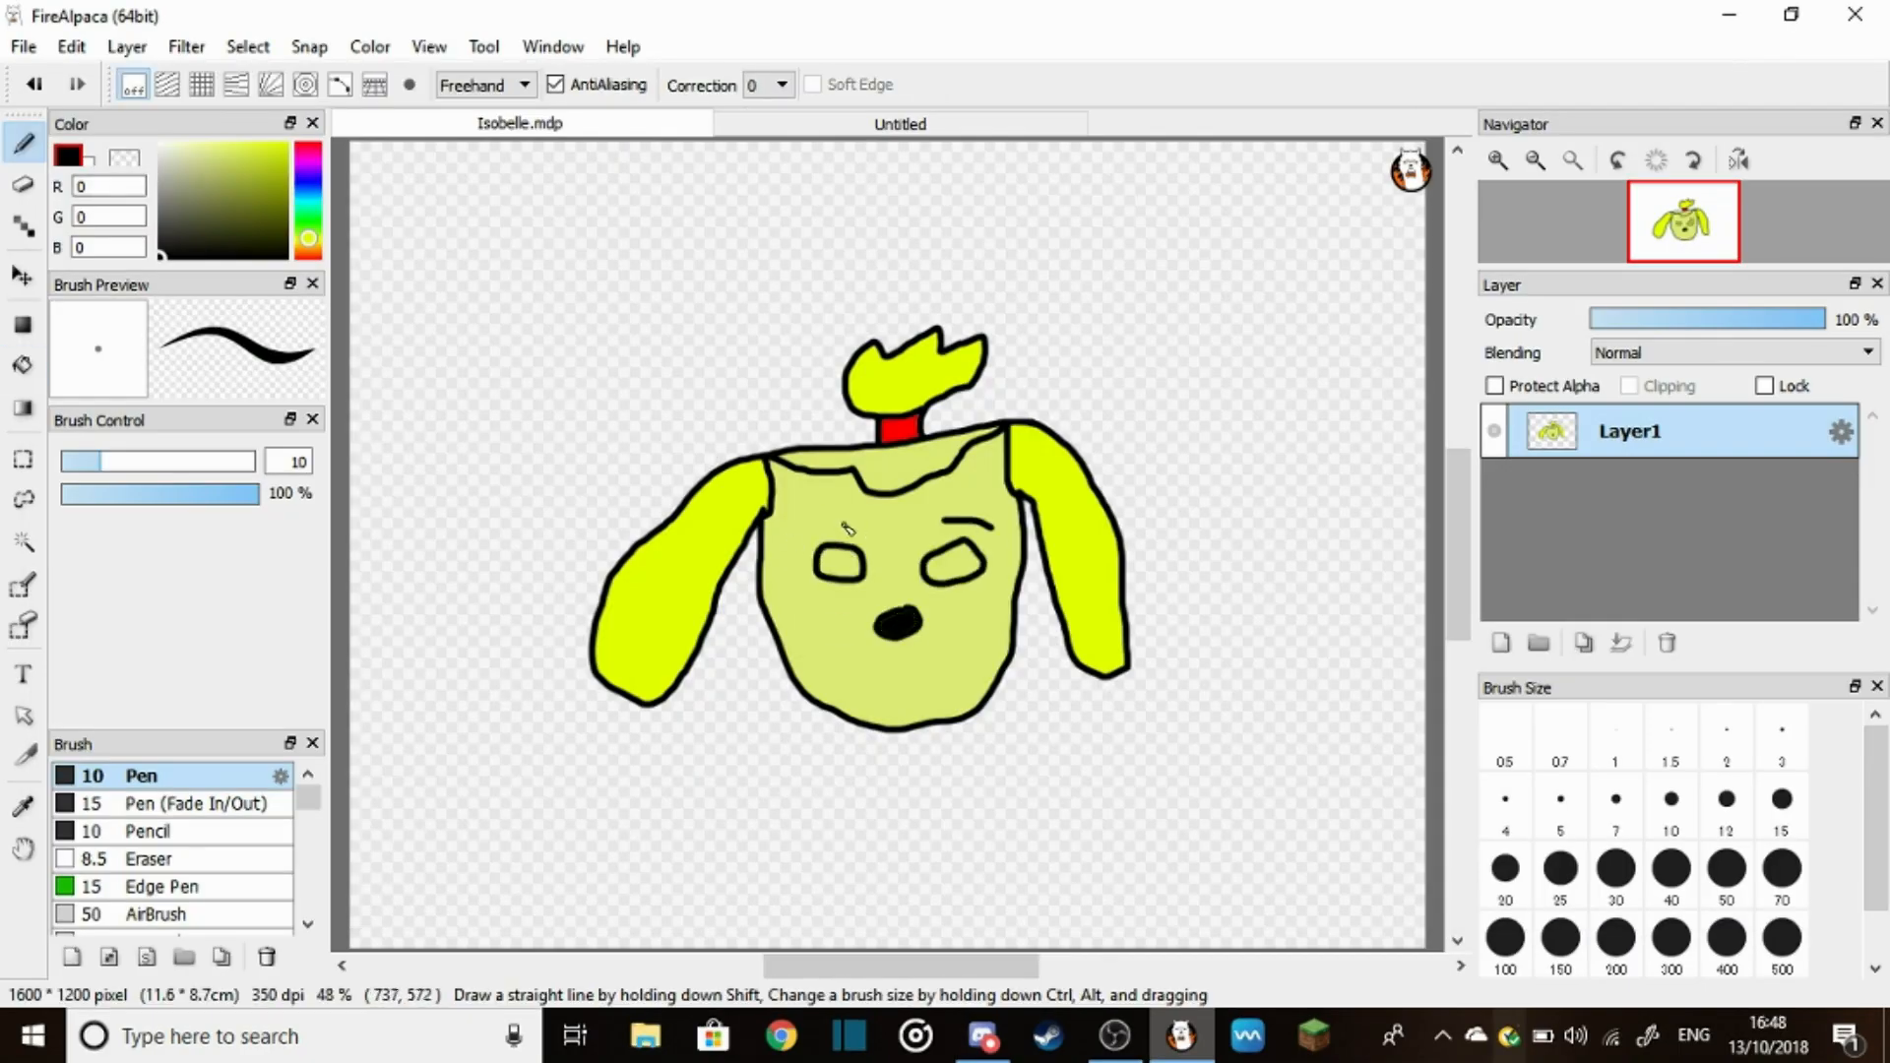
left_click(835, 562)
left_click(953, 562)
left_click_drag(809, 533, 856, 520)
left_click_drag(828, 650, 959, 639)
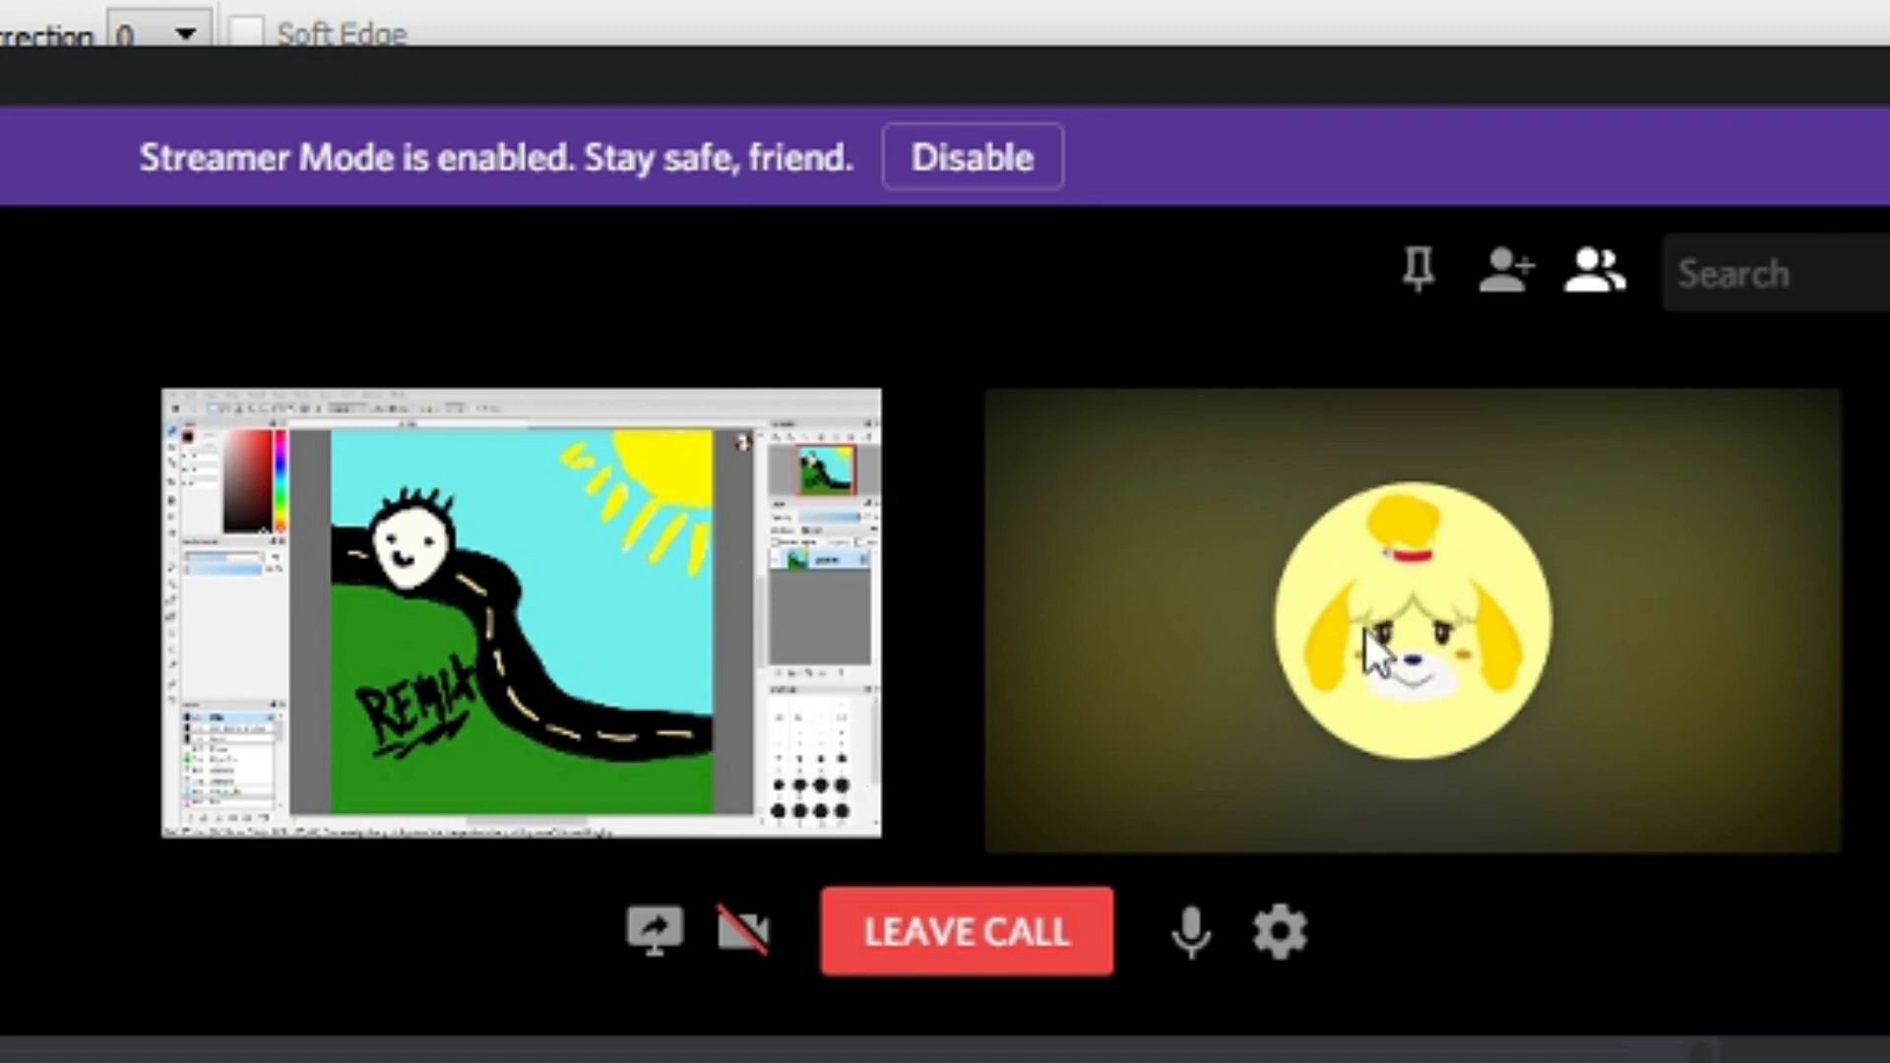
Share the FireAlpaca Isobelle window to the Discord call via Application Window
left_click(656, 938)
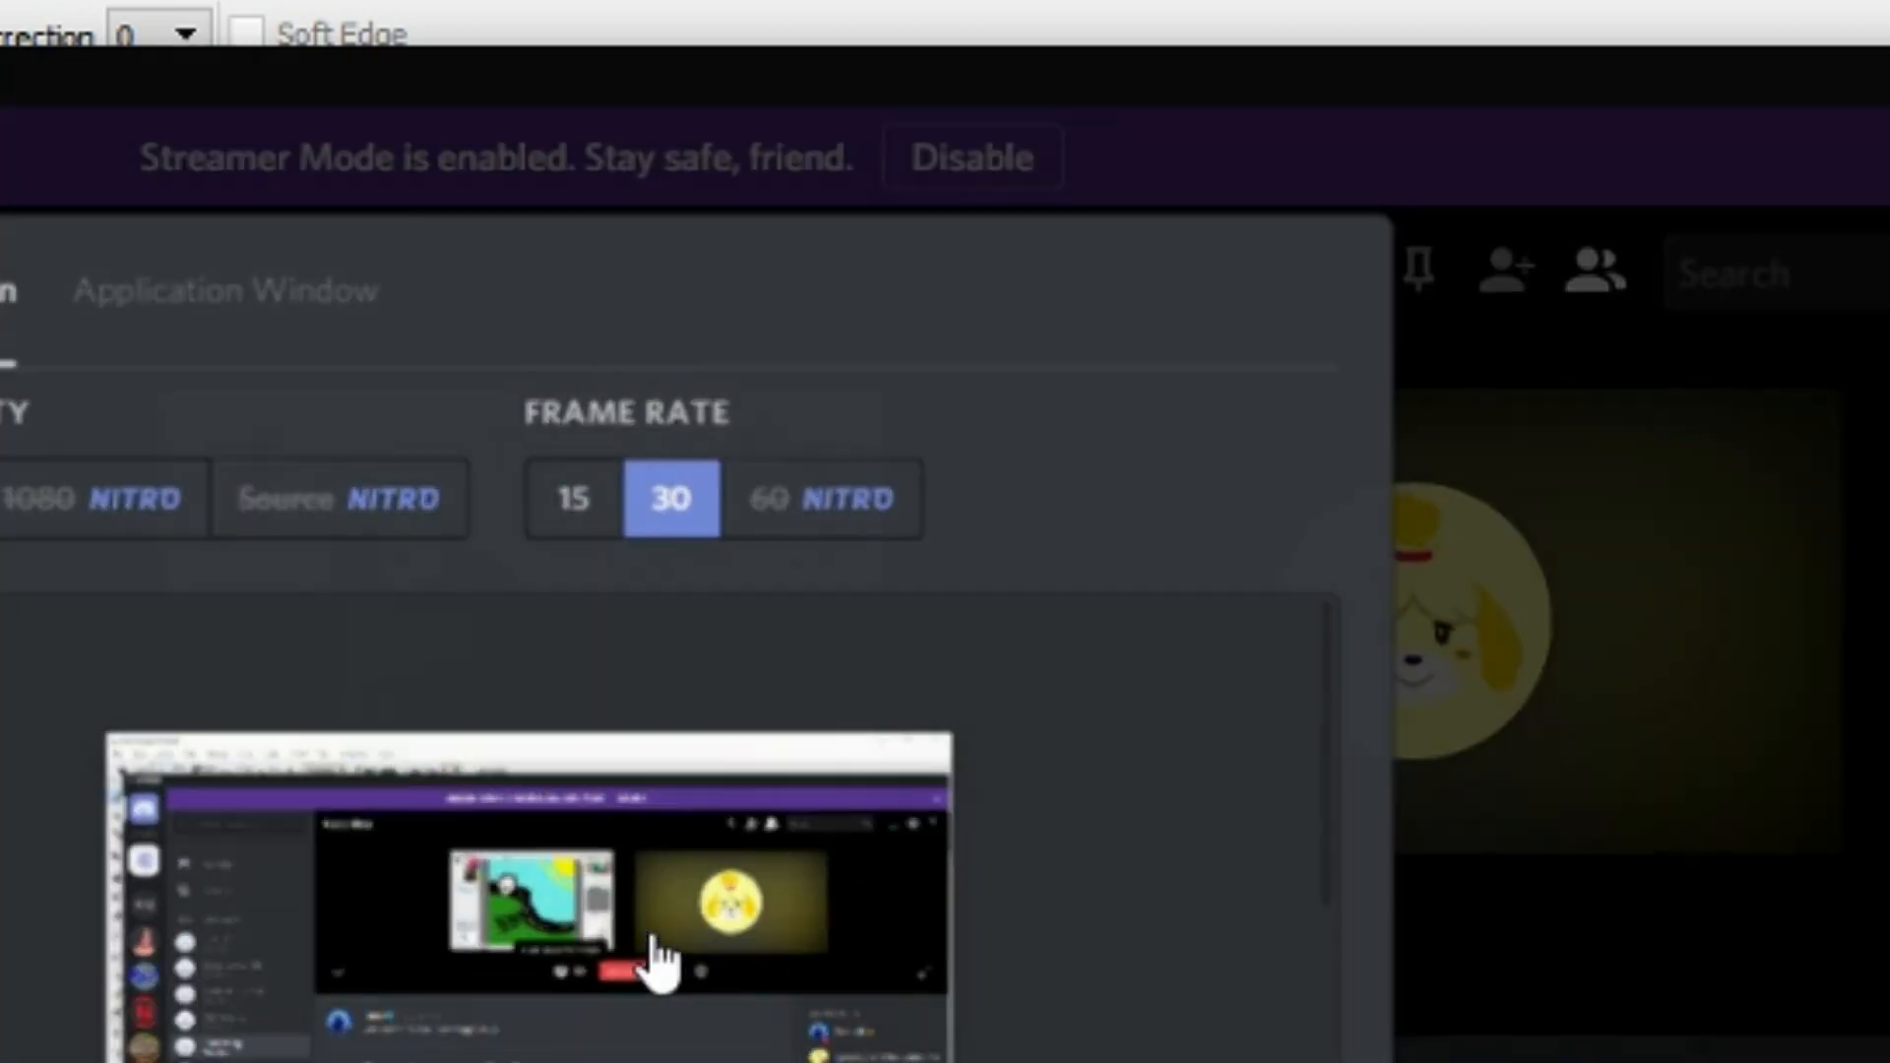
left_click(207, 295)
left_click(448, 901)
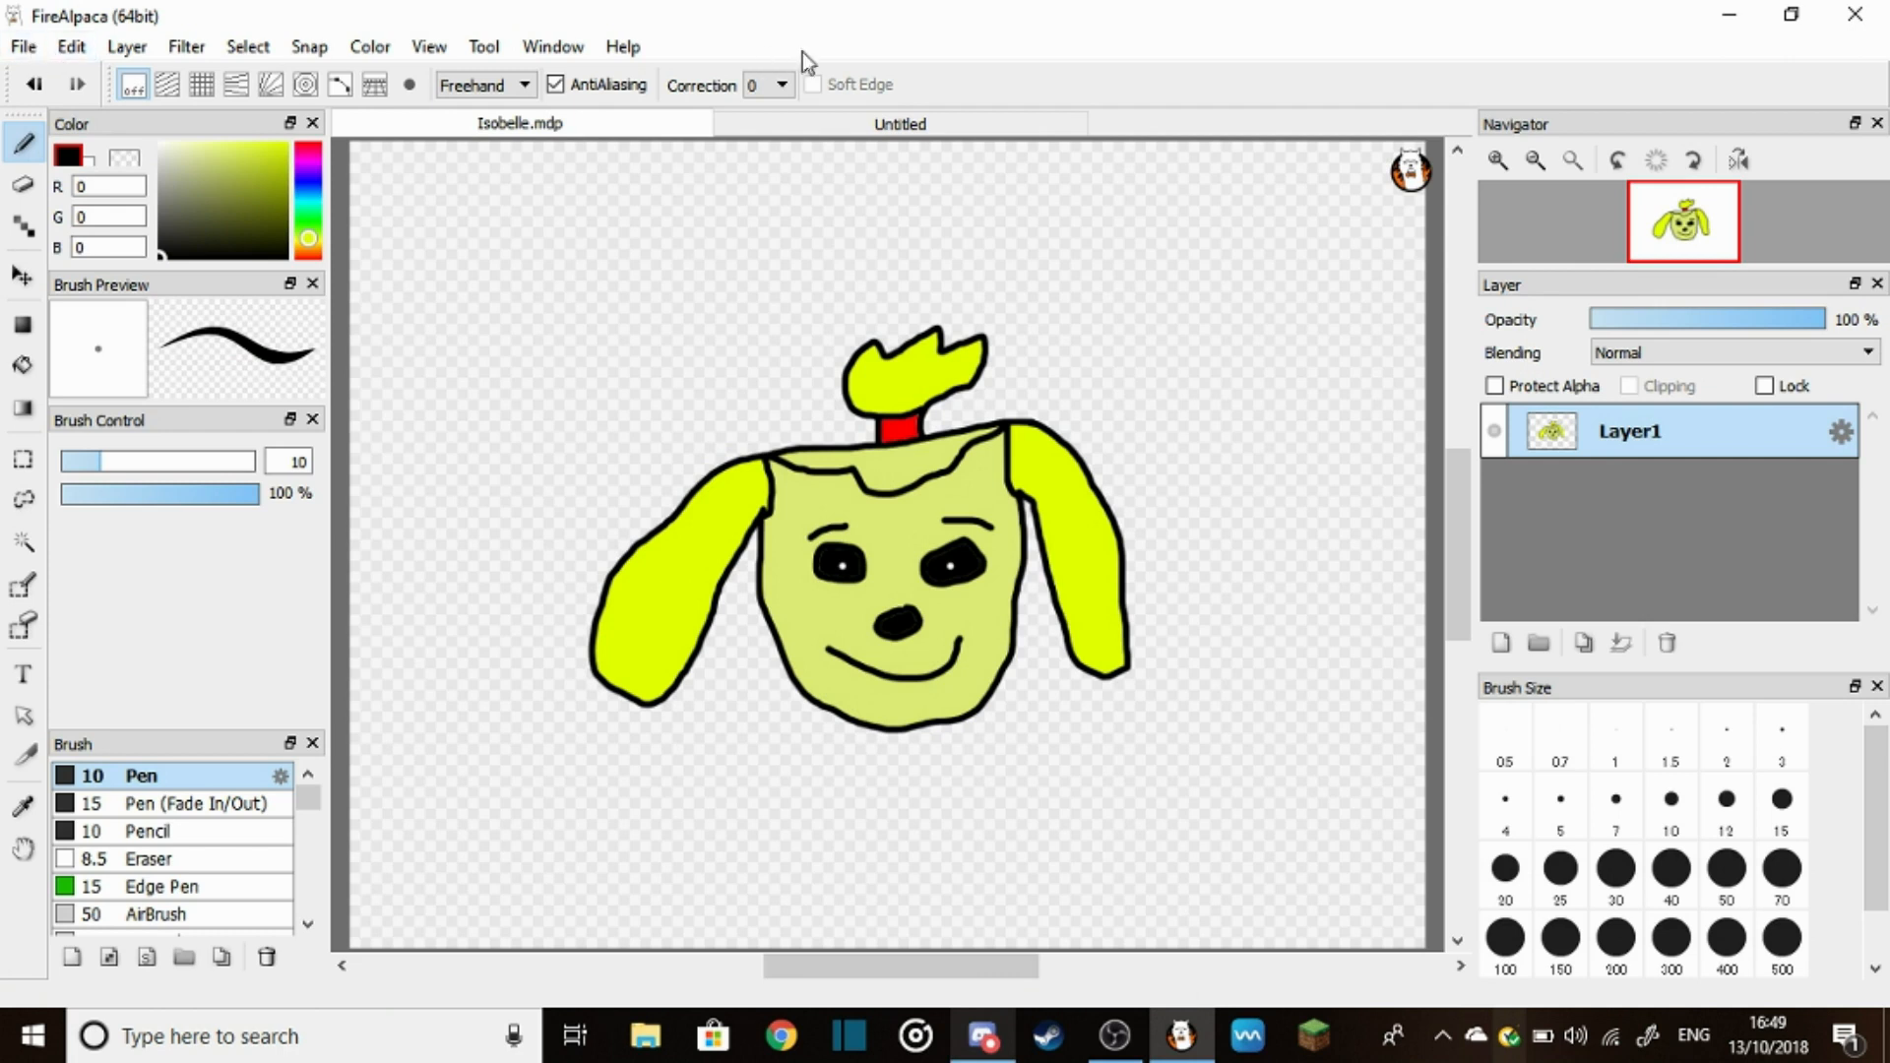
Switch to the blank Untitled canvas and check the shared stream in Discord
left_click(834, 125)
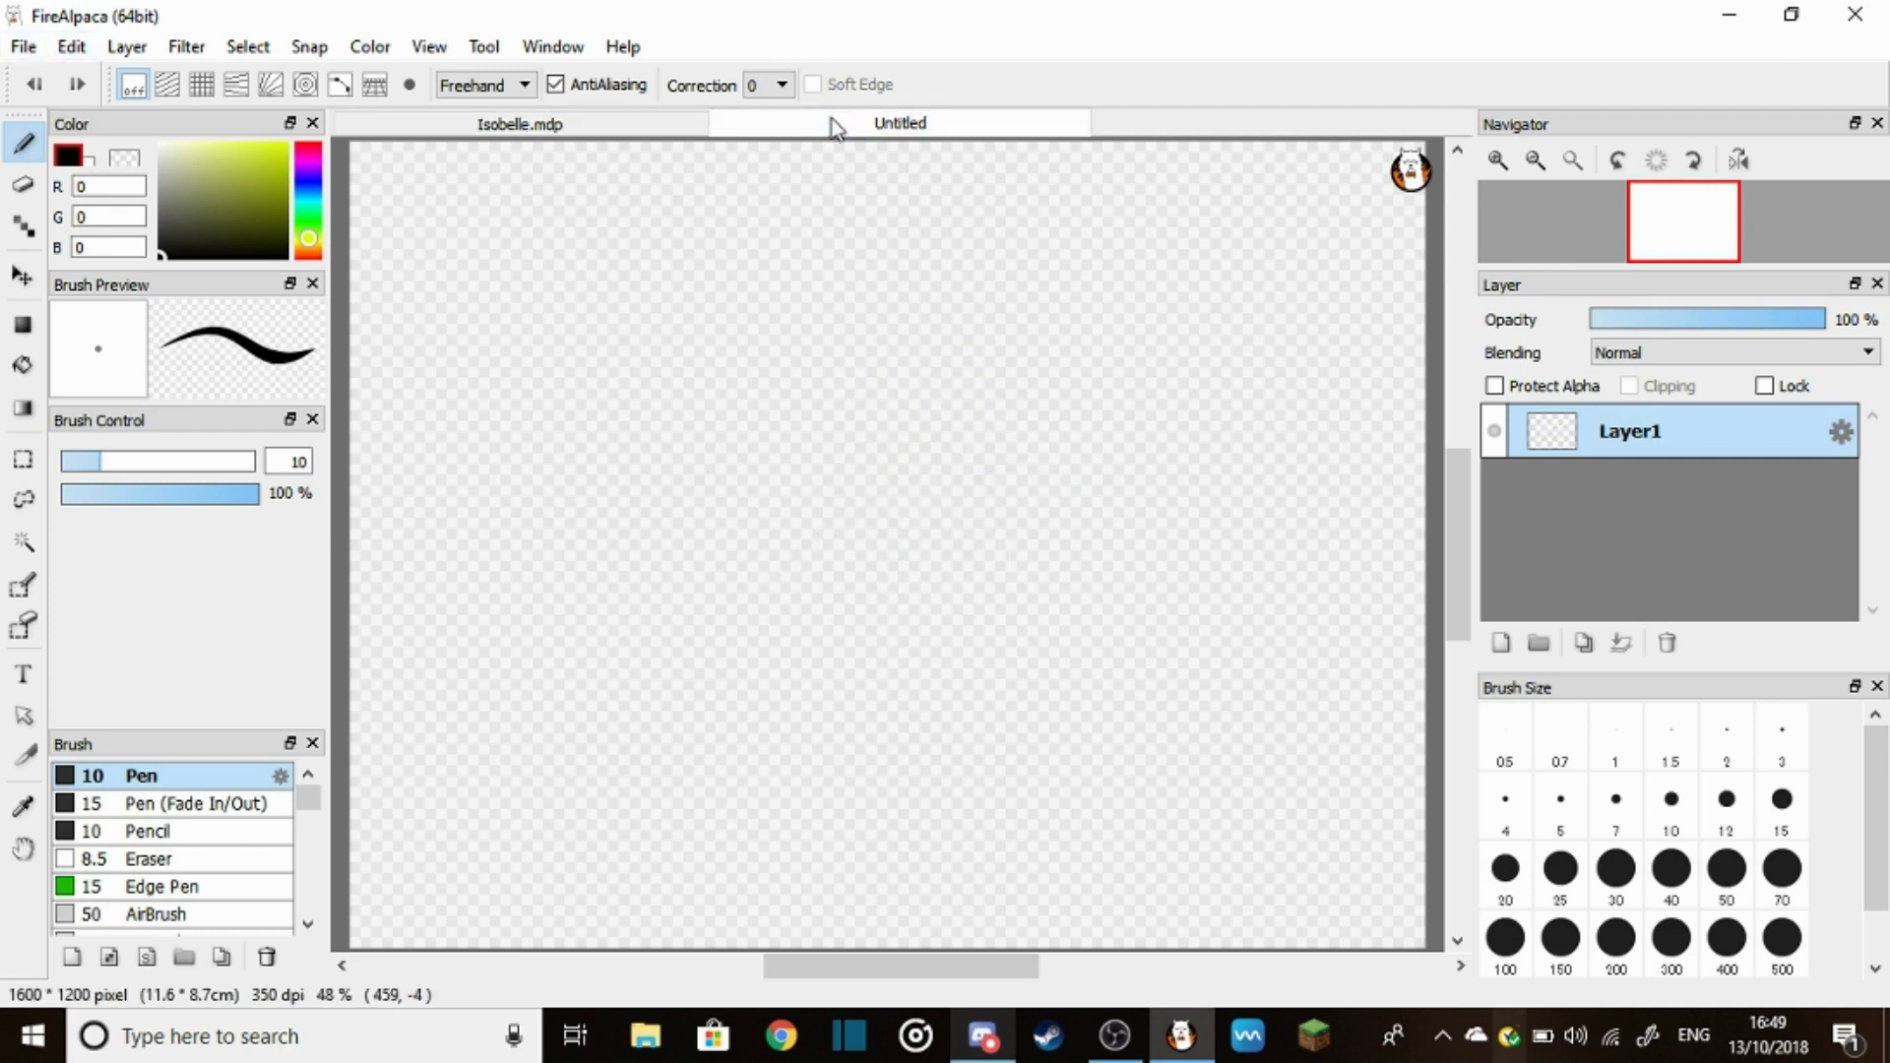
left_click(985, 1039)
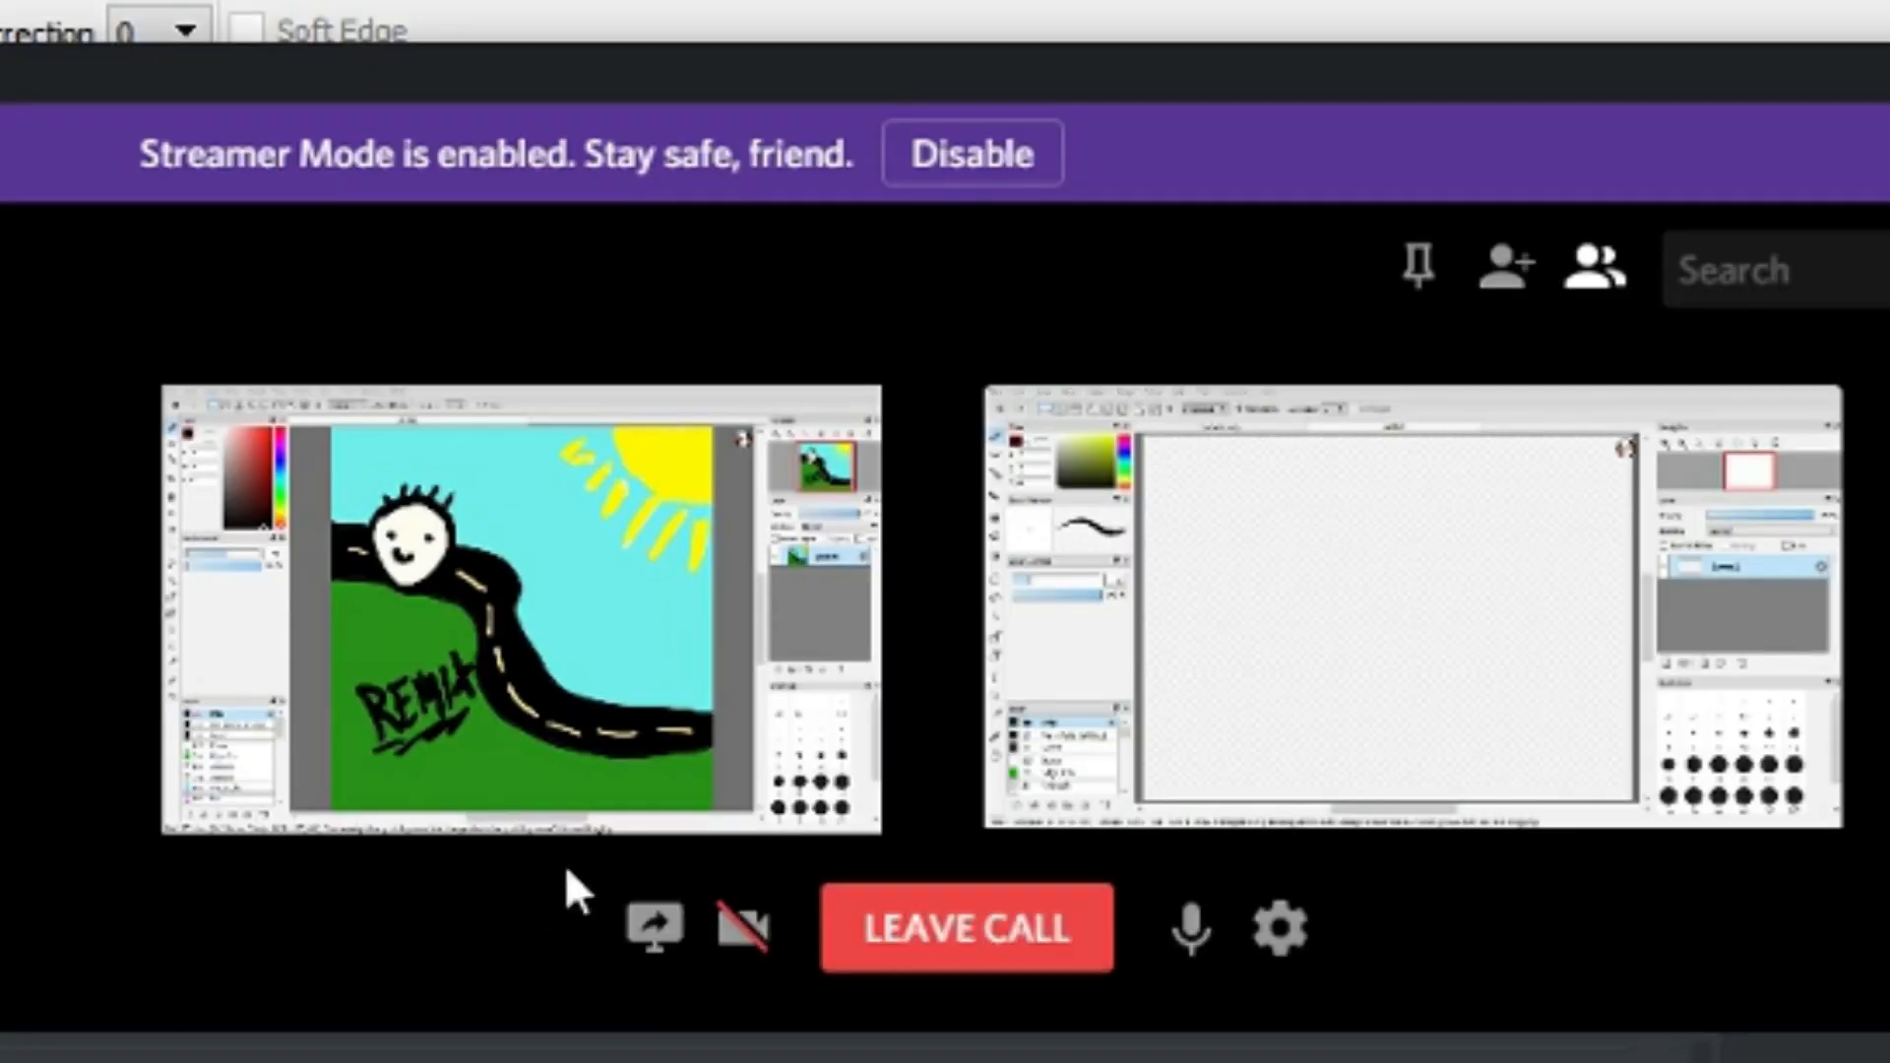
left_click(654, 931)
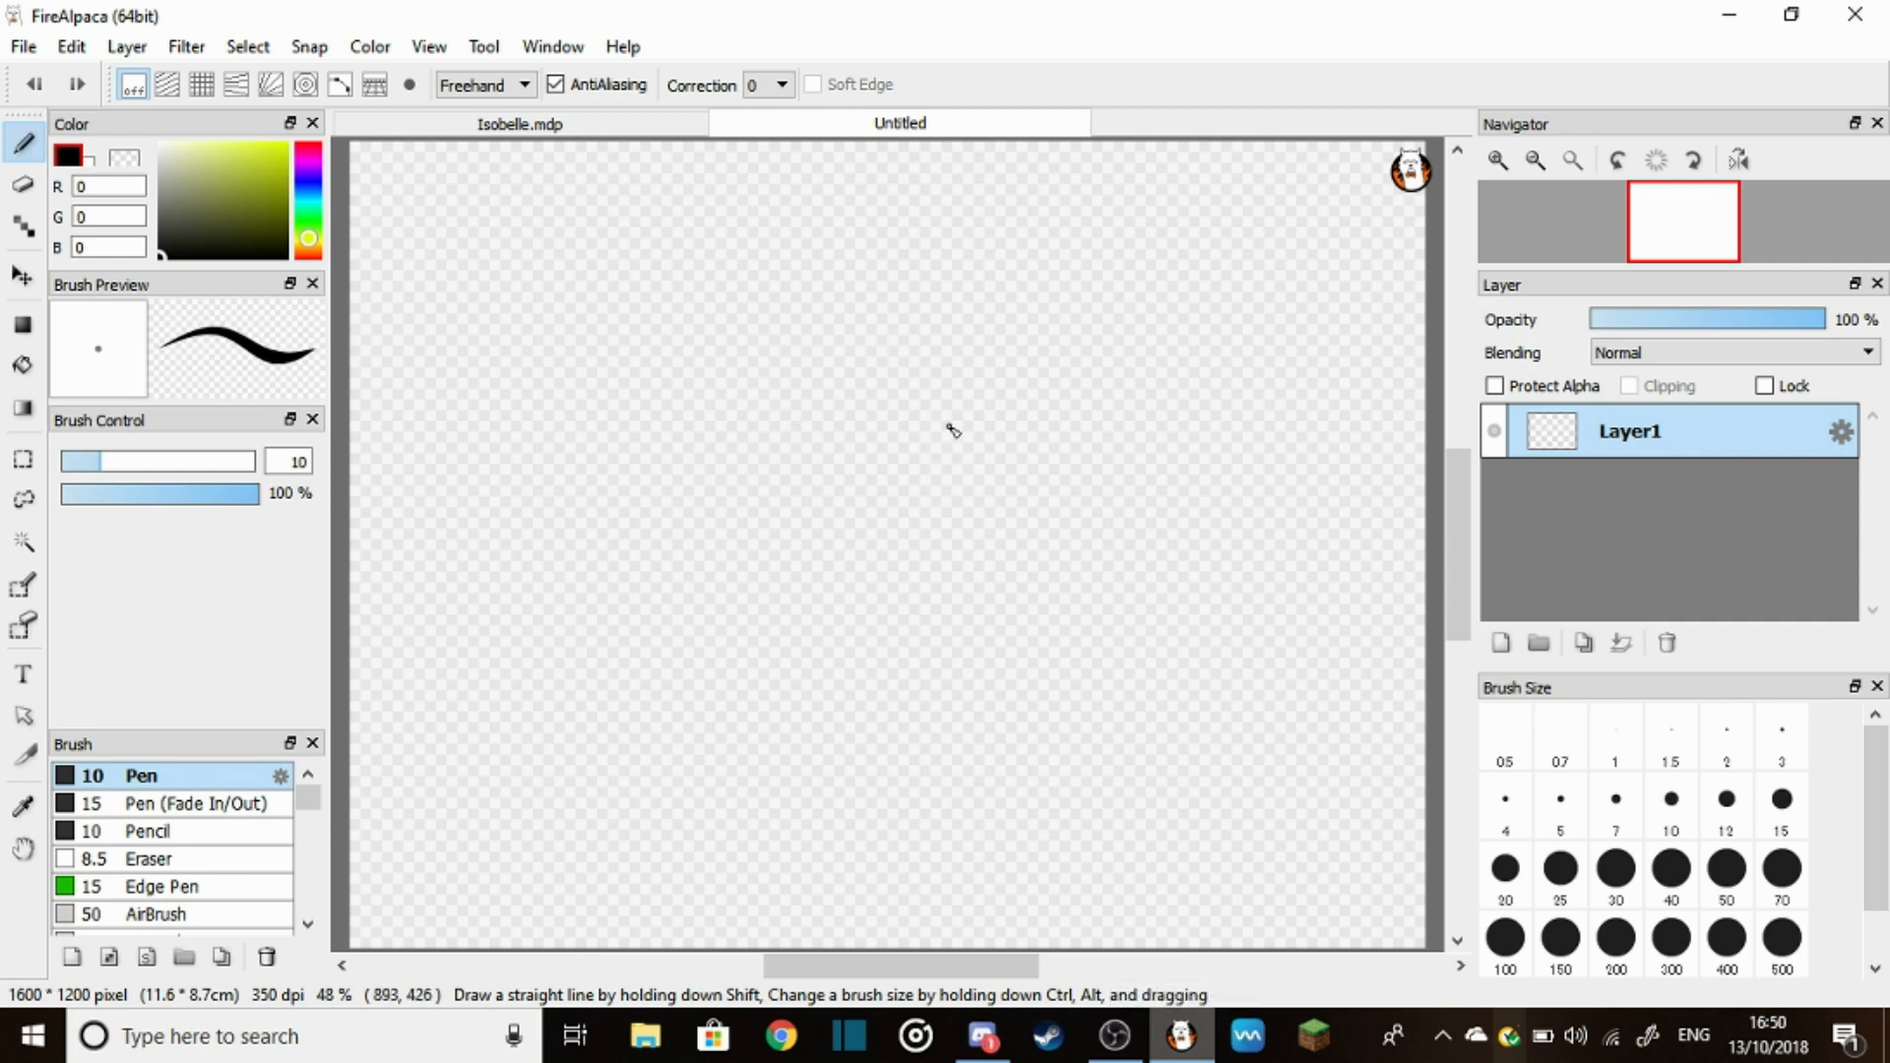
Sketch and undo two false-start heads, one with pointed ears
mouse_move(911, 423)
left_mouse_down()
mouse_move(925, 278)
mouse_move(849, 388)
mouse_move(913, 425)
left_mouse_up()
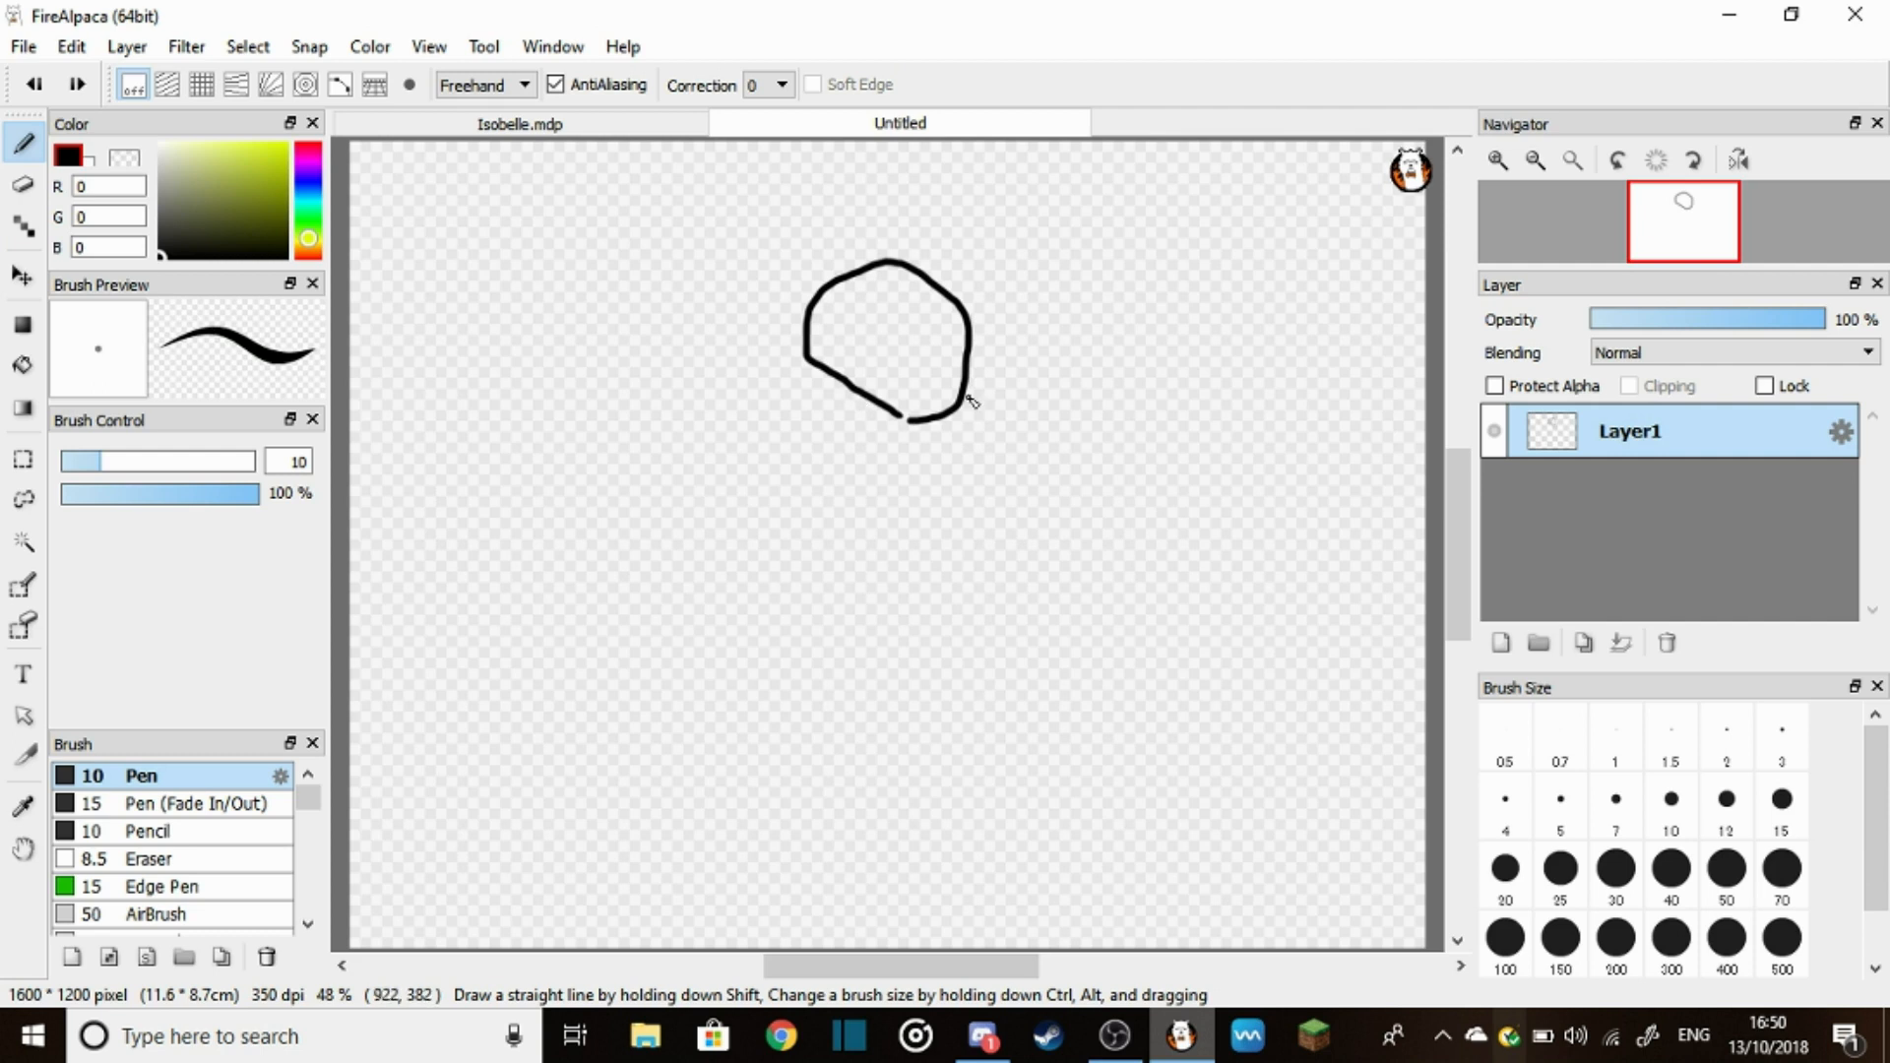
key("ctrl+z")
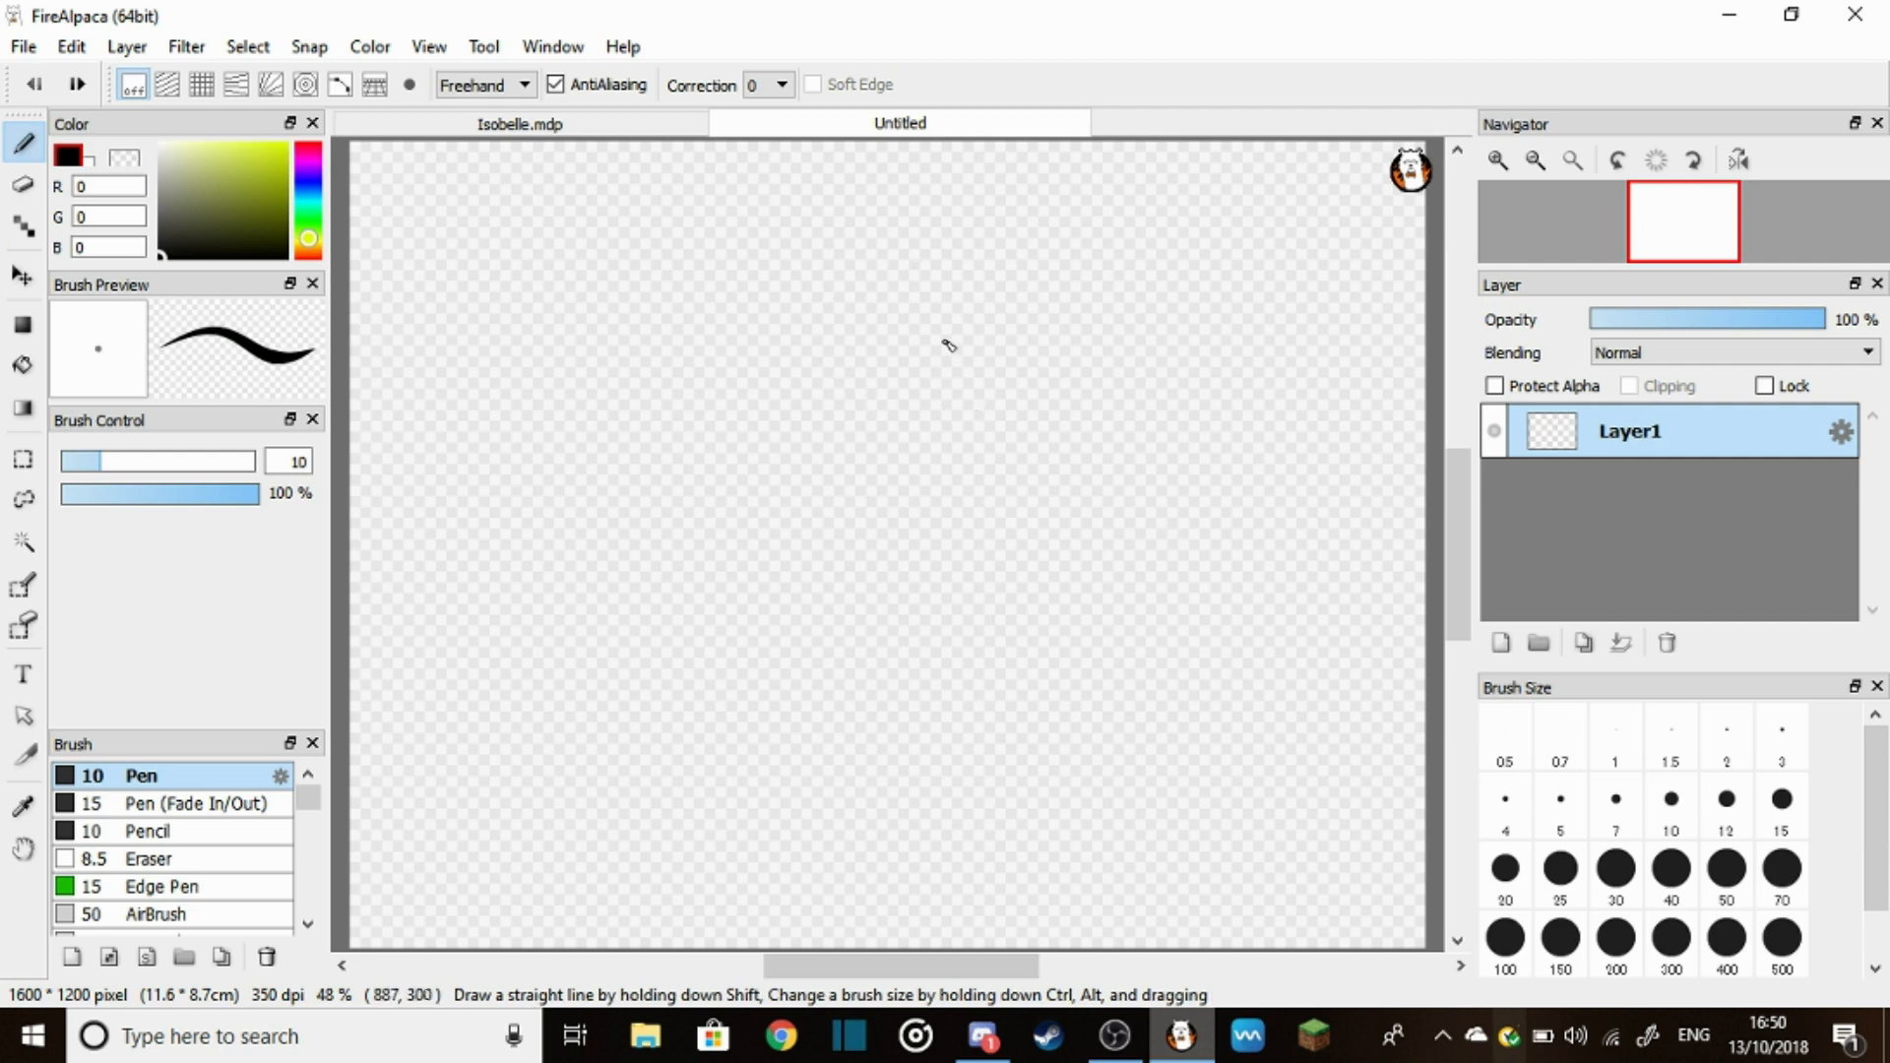
mouse_move(948, 344)
left_mouse_down()
mouse_move(872, 369)
mouse_move(967, 436)
mouse_move(963, 335)
left_mouse_up()
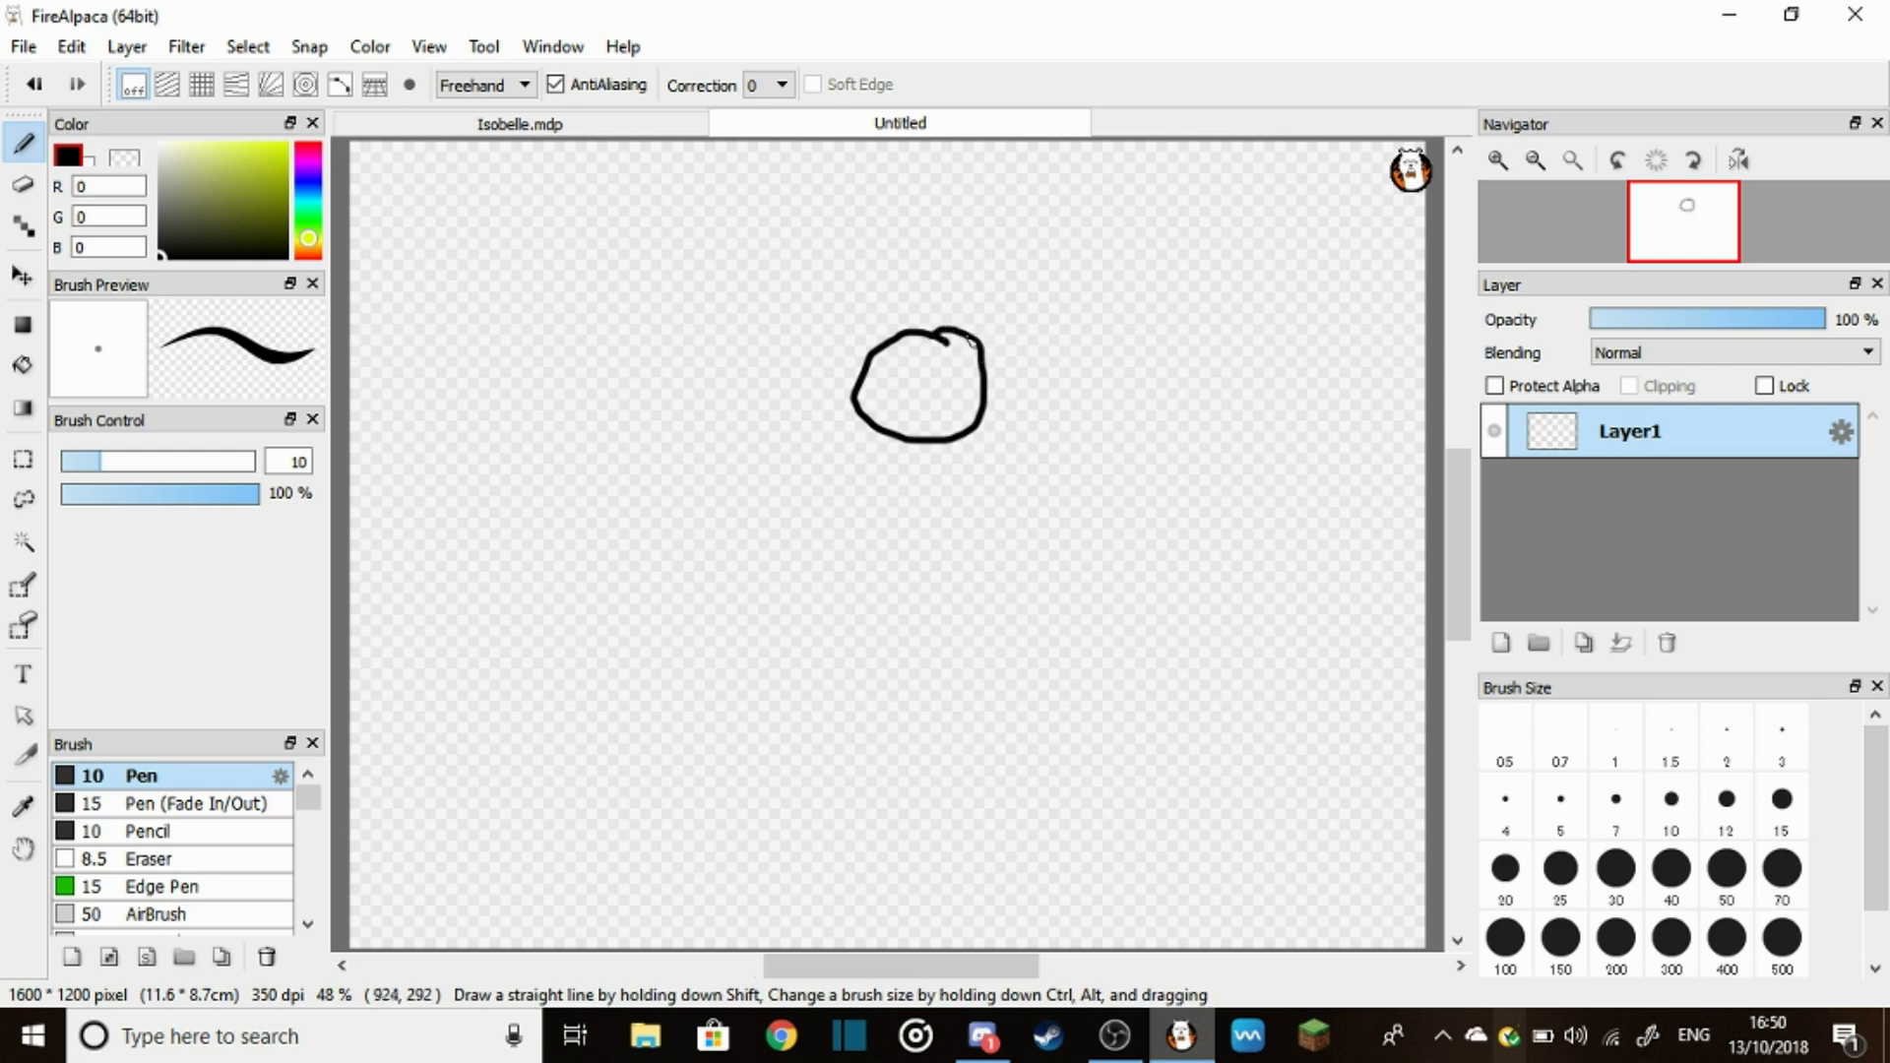
left_click_drag(996, 310, 977, 372)
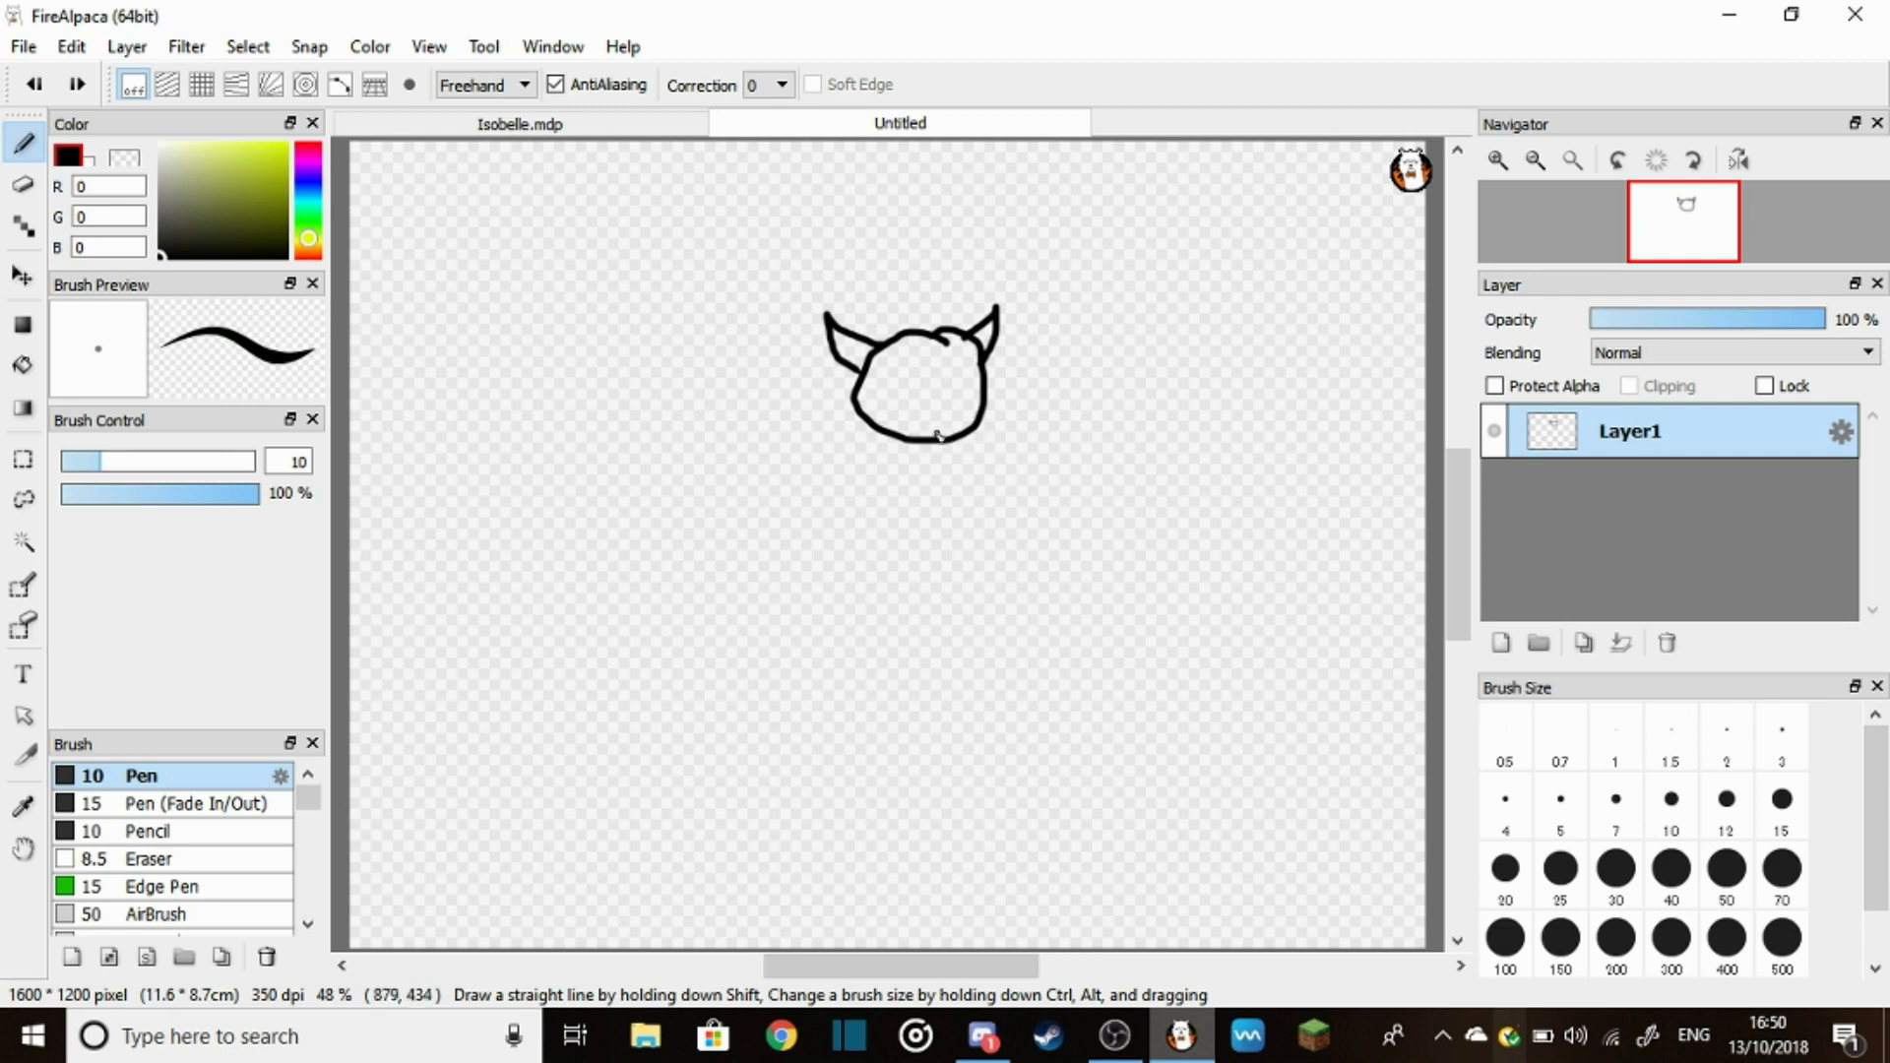
key("ctrl+z")
key("ctrl+z")
key("ctrl+z")
Draw shoulder-length hair, the jawline, neck, shoulders and a curved left arm
left_click_drag(728, 450, 854, 365)
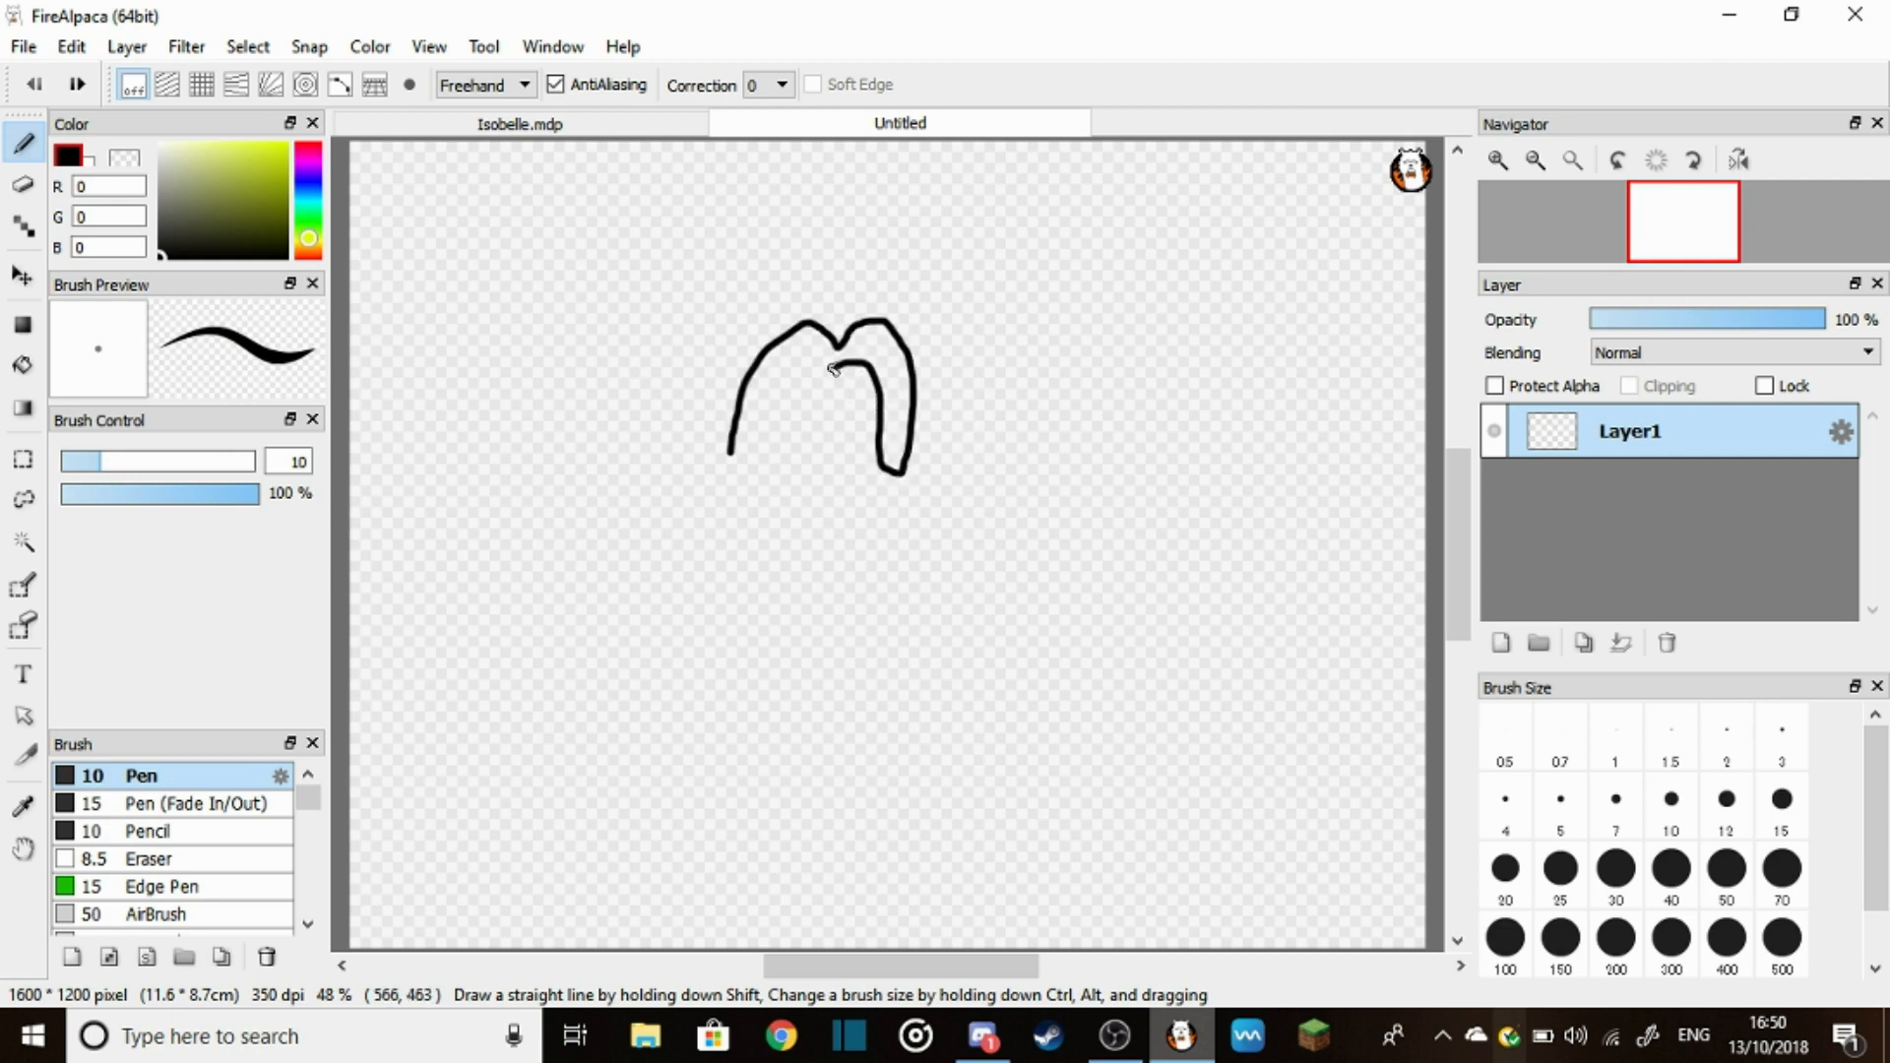
mouse_move(814, 356)
left_mouse_down()
mouse_move(764, 461)
mouse_move(738, 462)
left_mouse_up()
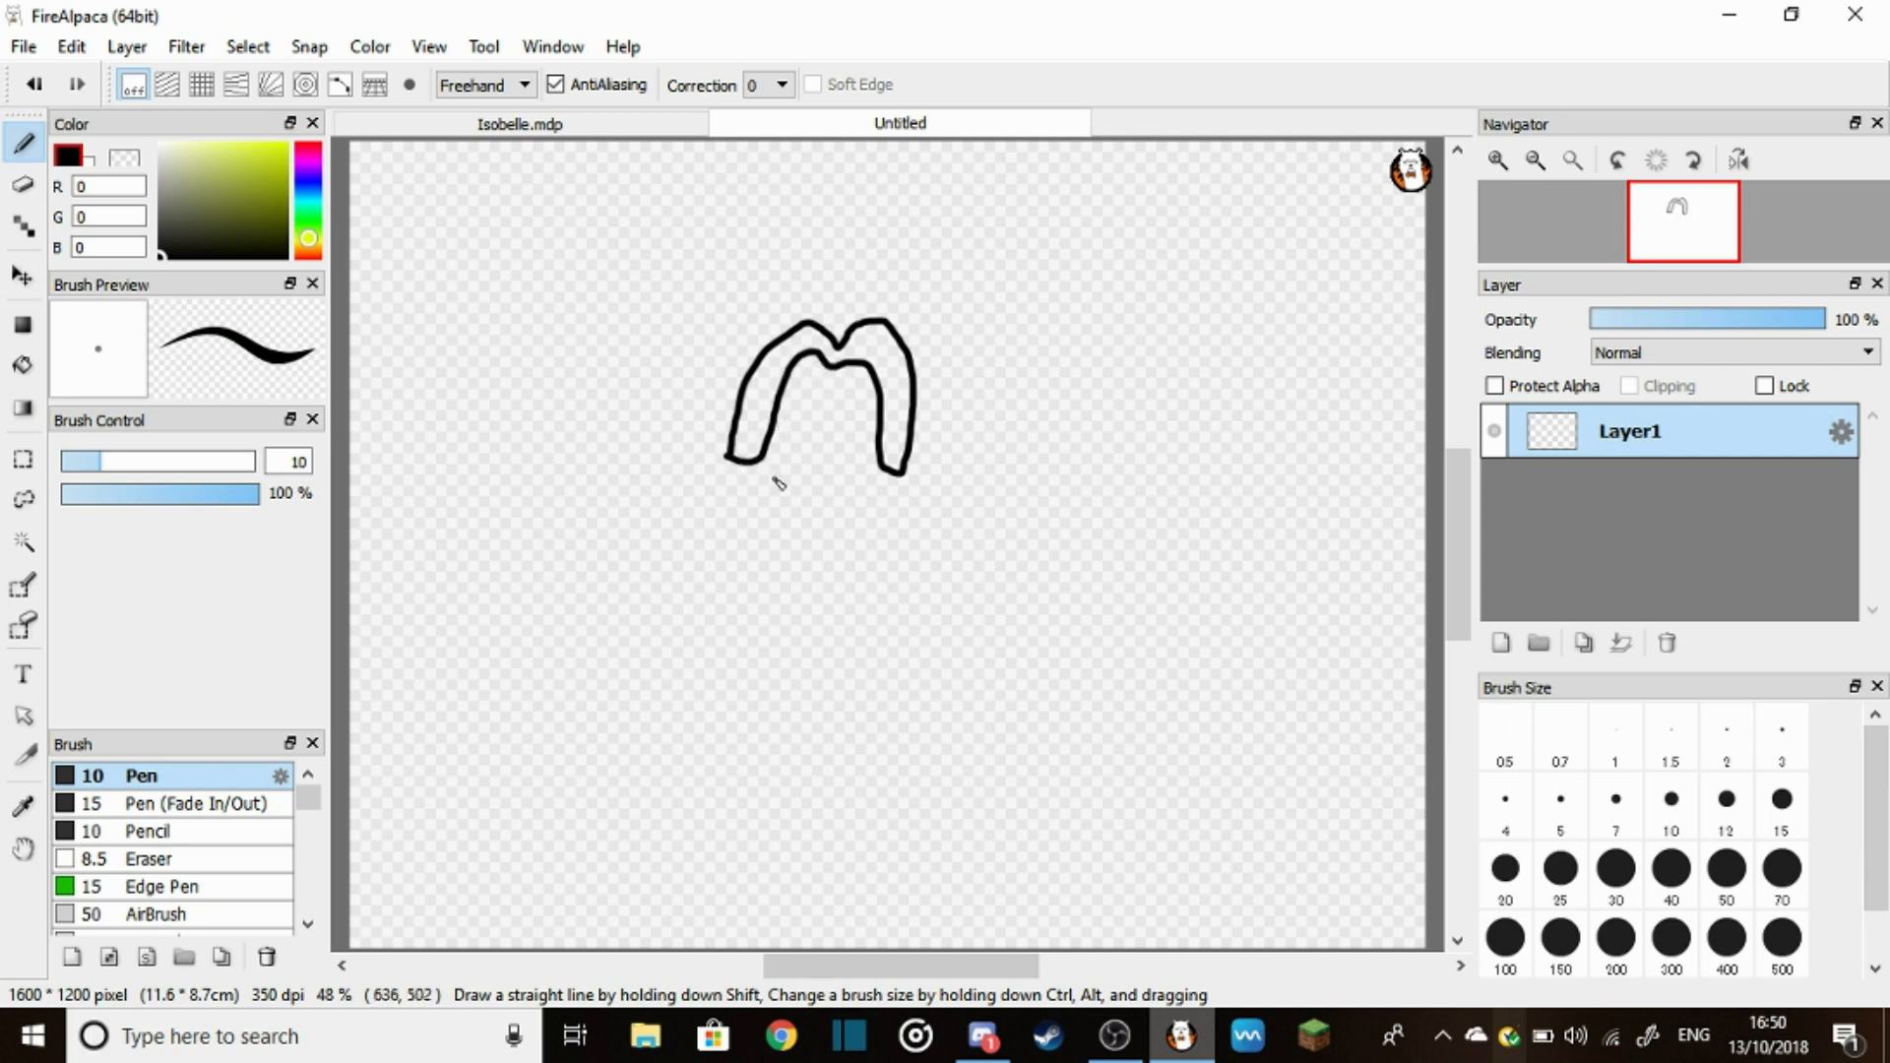
mouse_move(772, 438)
left_mouse_down()
mouse_move(880, 458)
mouse_move(814, 485)
mouse_move(884, 603)
left_mouse_up()
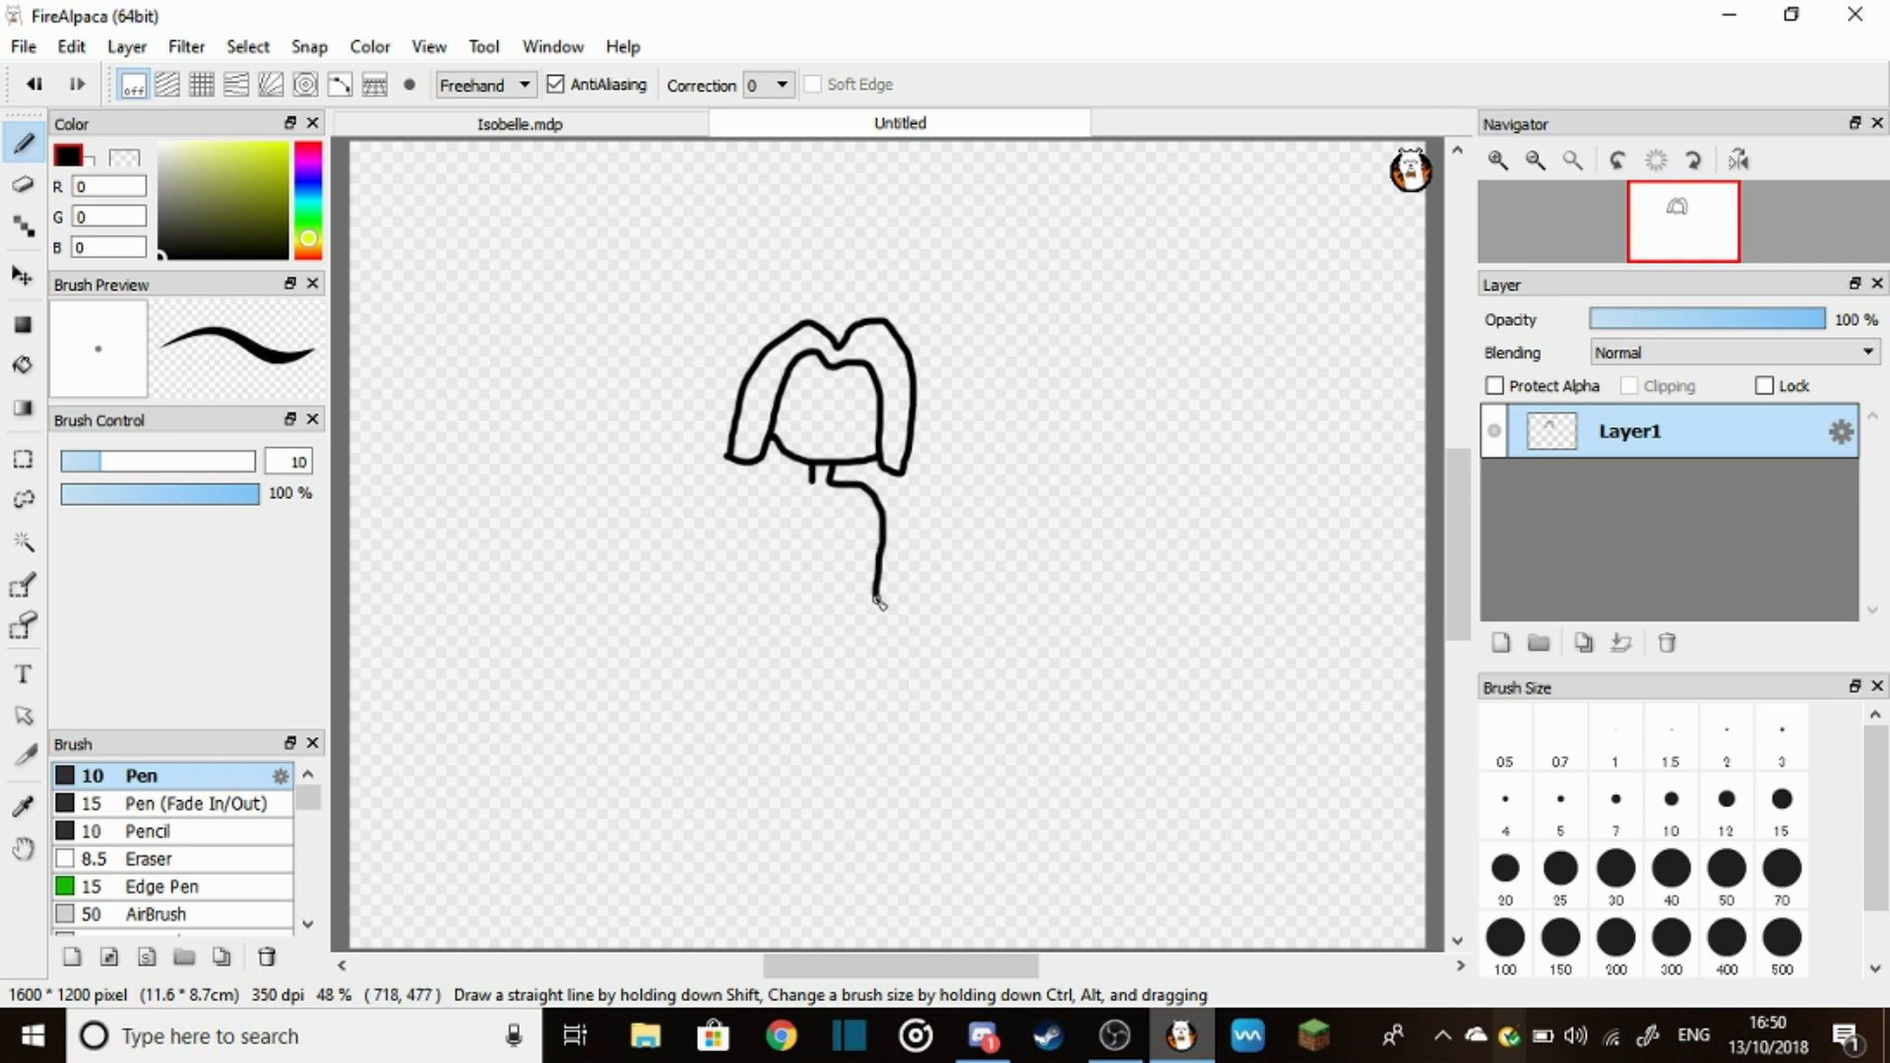
left_click_drag(809, 480, 765, 607)
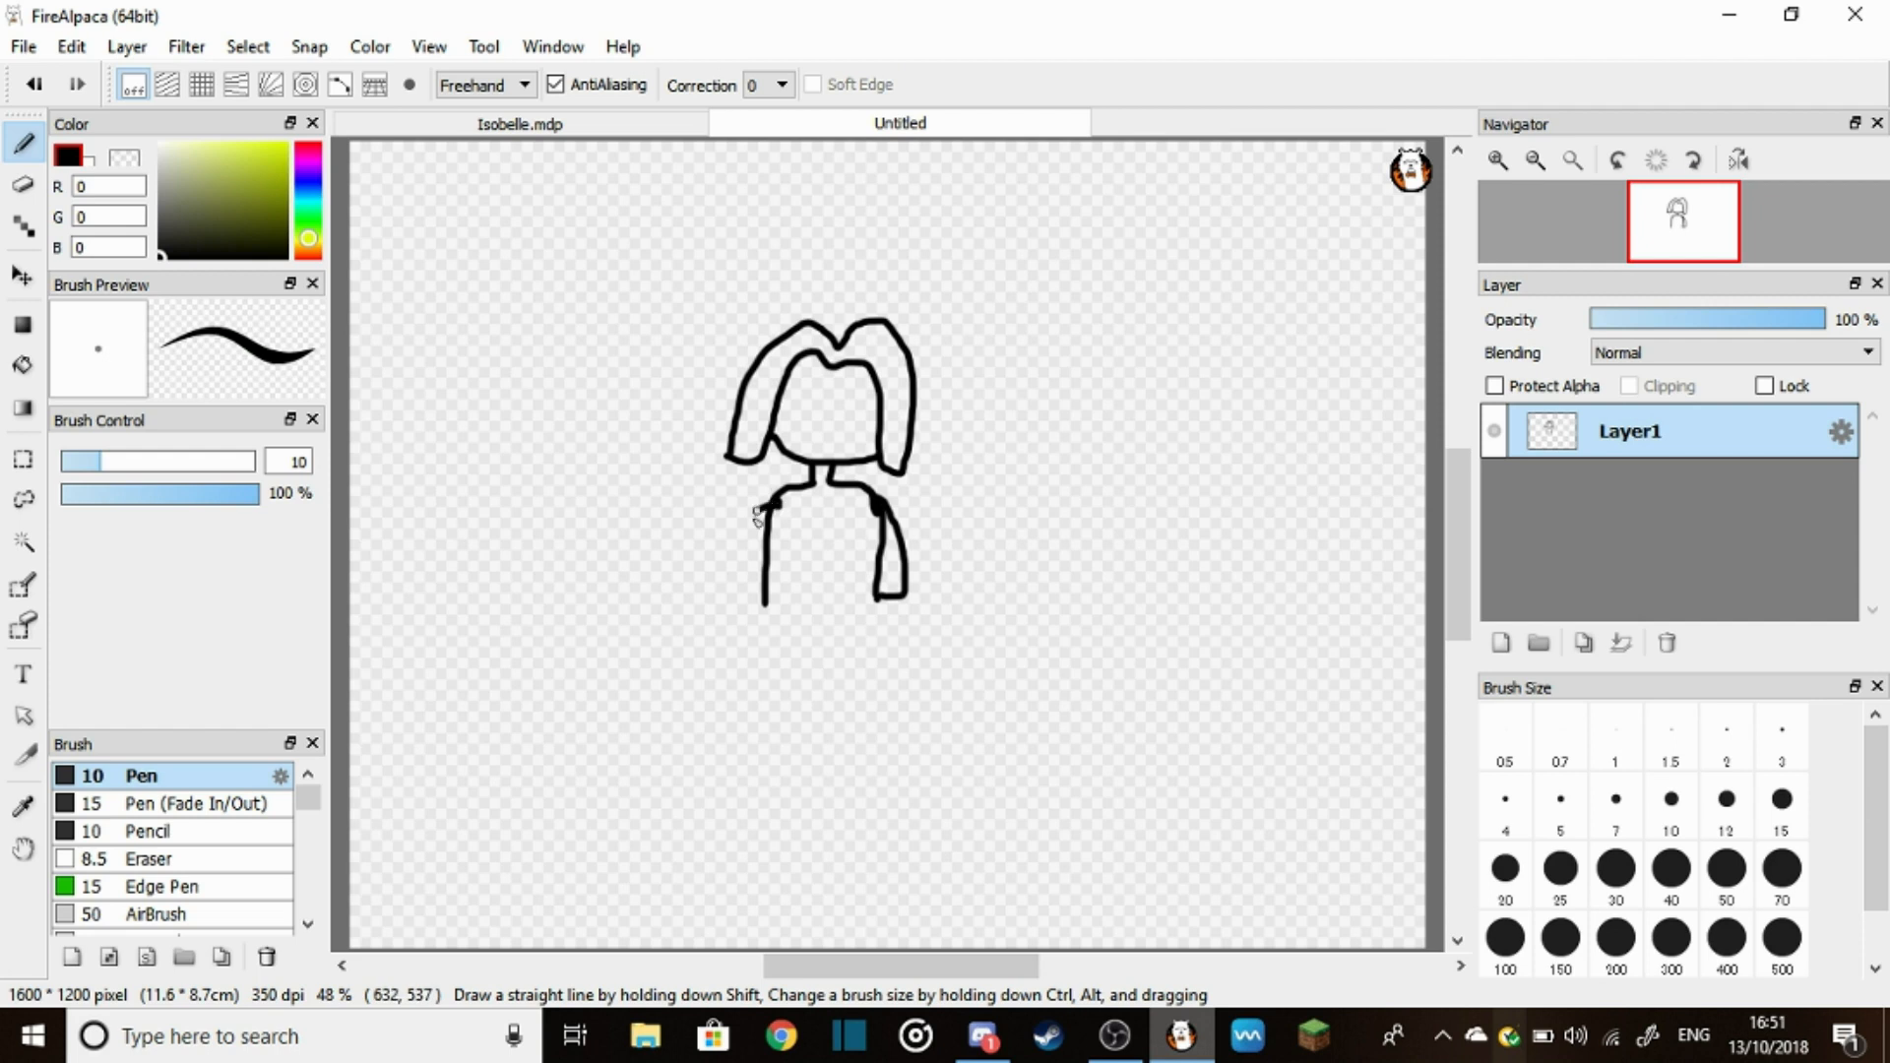
left_click_drag(768, 502, 756, 602)
Erase the old straight body line and the extra line inside the body
key("e")
mouse_move(774, 520)
left_mouse_down()
mouse_move(771, 591)
mouse_move(777, 528)
left_mouse_up()
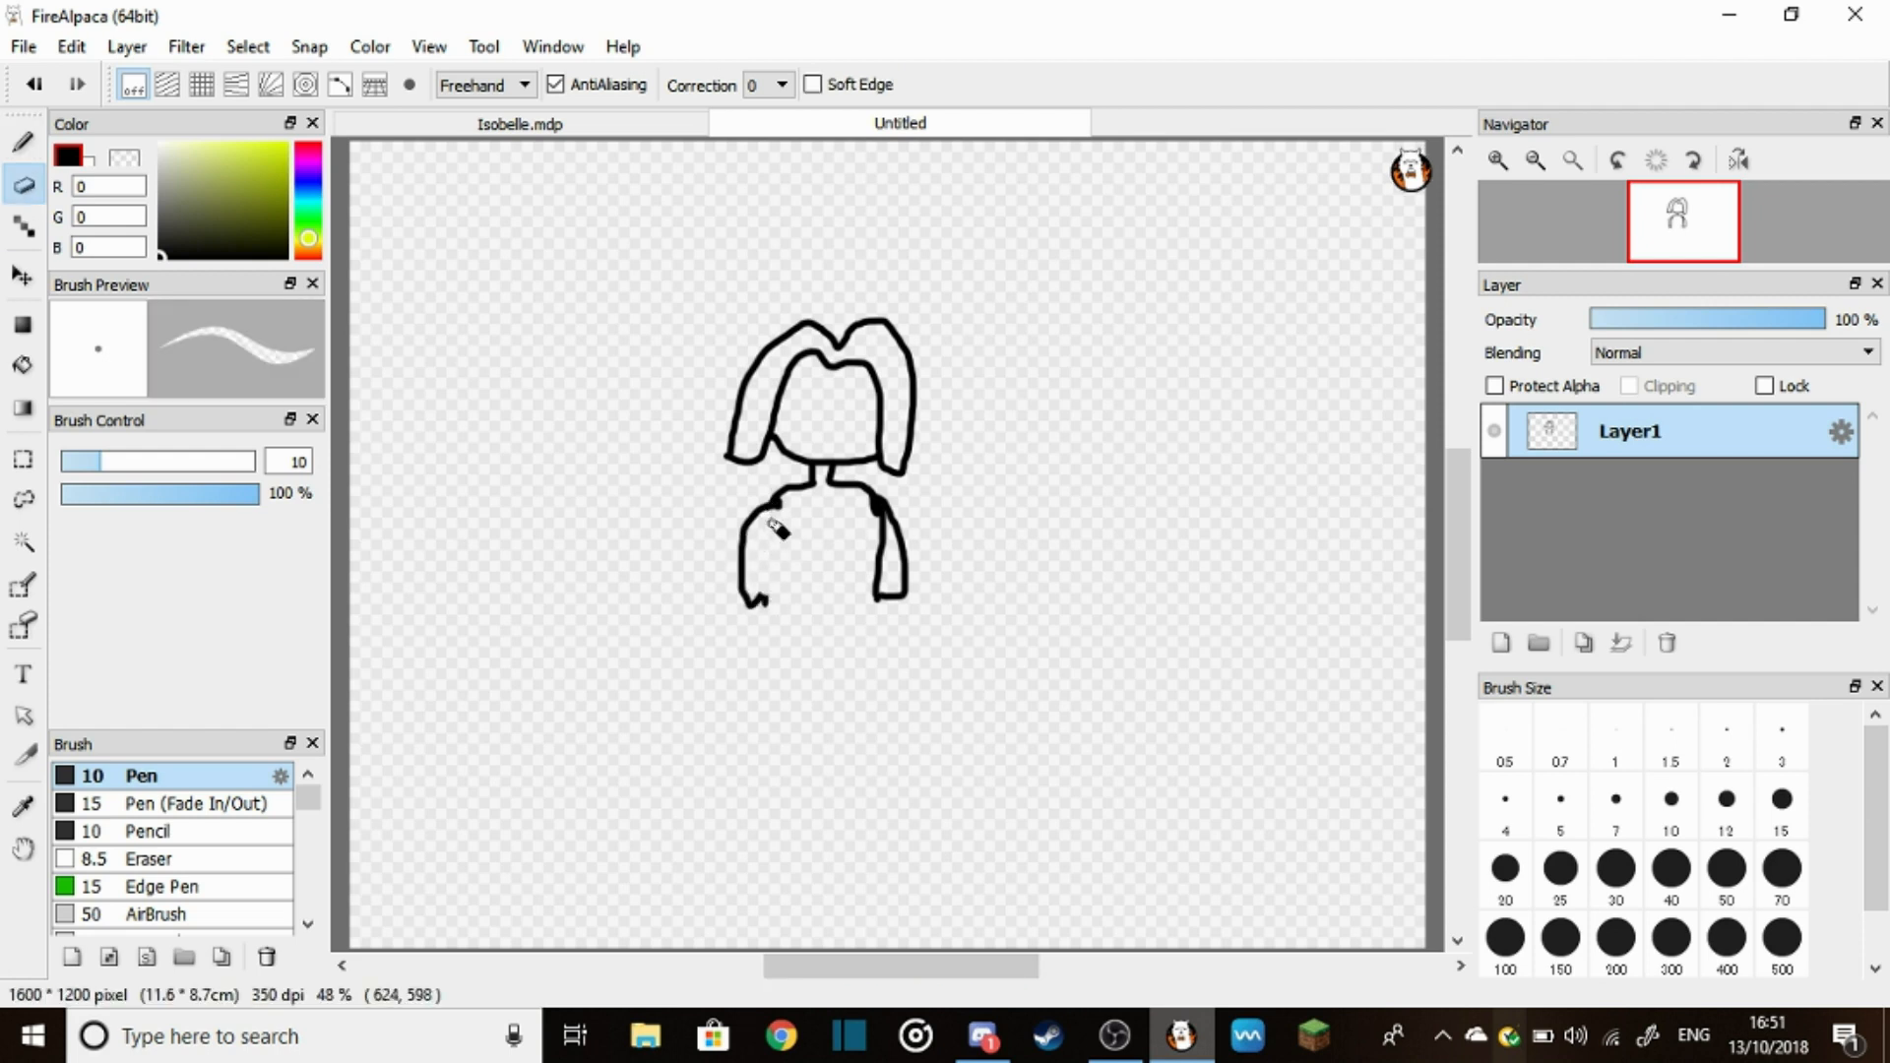
mouse_move(883, 603)
left_mouse_down()
mouse_move(883, 518)
mouse_move(881, 607)
left_mouse_up()
key("b")
Draw the inner leg lines, shirt stripes, closed eyes and a smile
mouse_move(782, 544)
left_mouse_down()
mouse_move(776, 618)
mouse_move(893, 603)
mouse_move(810, 611)
mouse_move(886, 520)
mouse_move(880, 543)
left_mouse_up()
mouse_move(777, 573)
left_mouse_down()
mouse_move(878, 567)
mouse_move(883, 594)
left_mouse_up()
mouse_move(798, 396)
left_mouse_down()
mouse_move(871, 393)
mouse_move(857, 422)
left_mouse_up()
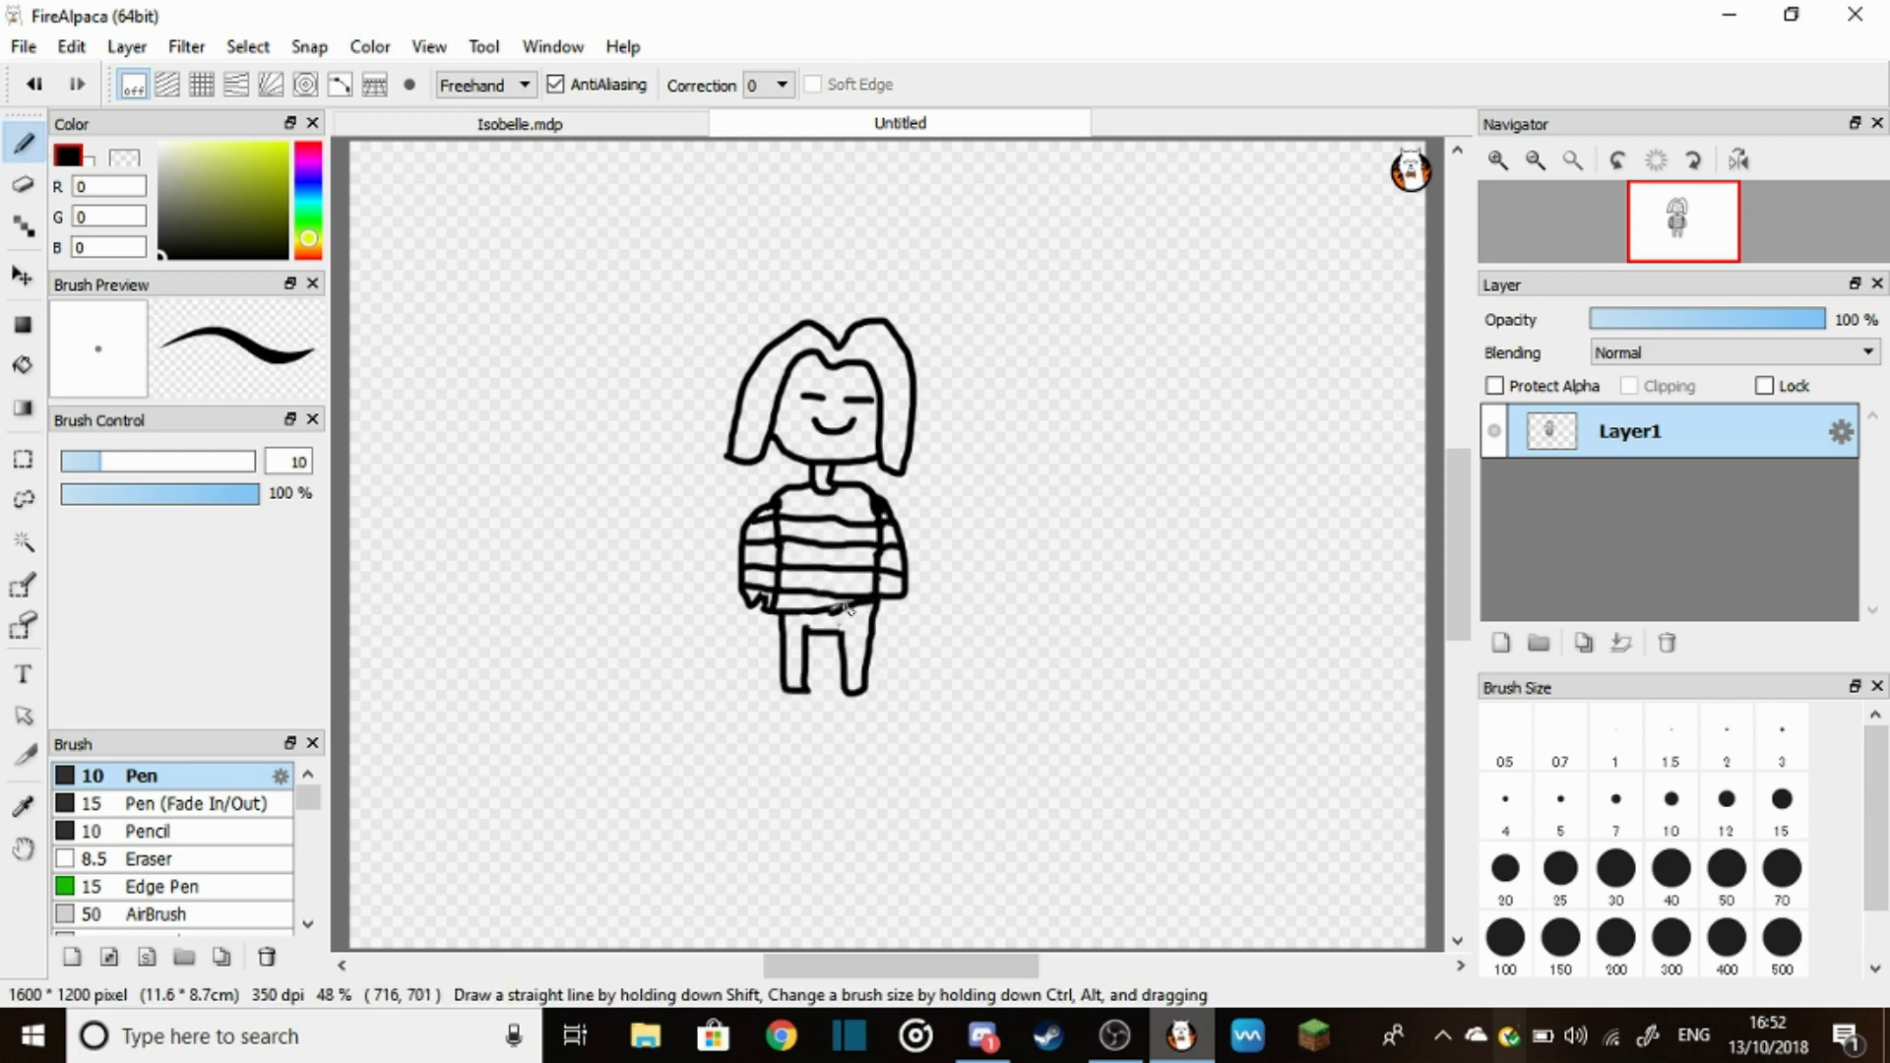
Fill both trouser legs blue and the shirt stripes purple with the bucket
left_click(308, 174)
left_click(222, 165)
left_click(24, 365)
left_click(827, 650)
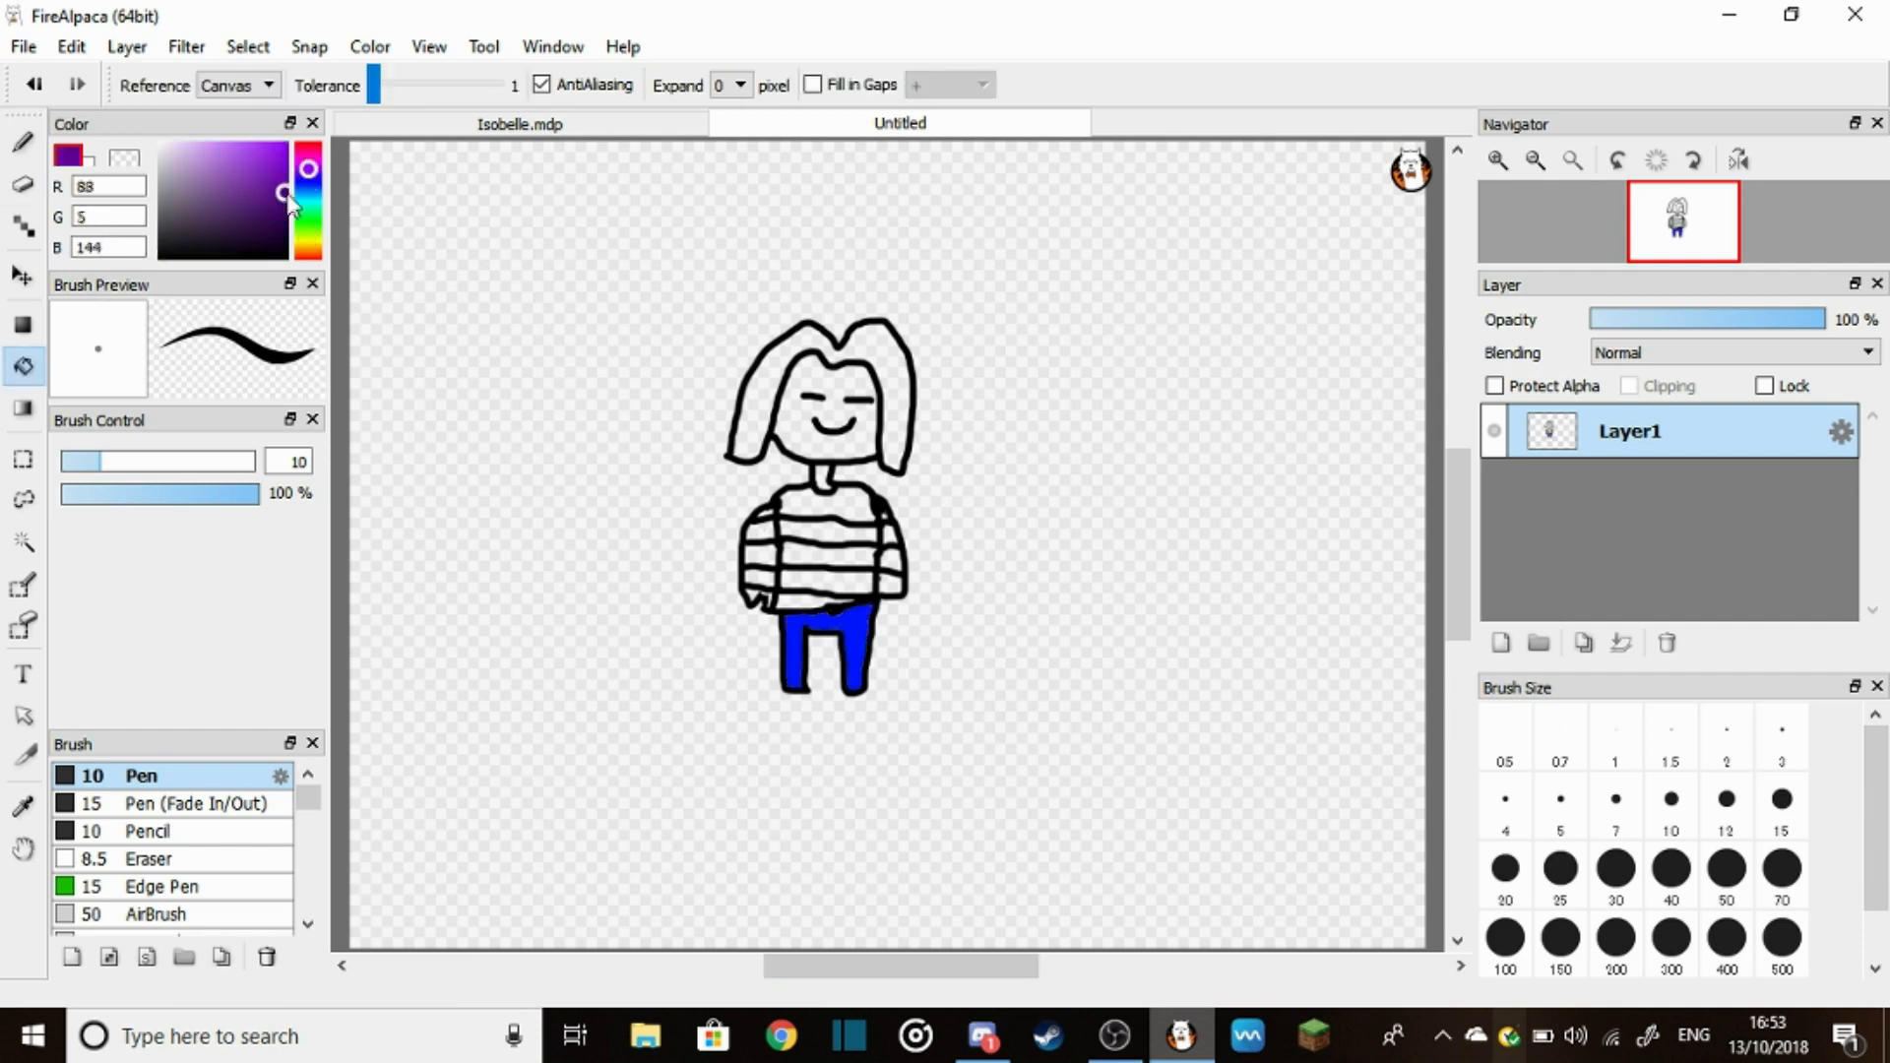
left_click(826, 506)
left_click(828, 553)
left_click(809, 594)
left_click(830, 530)
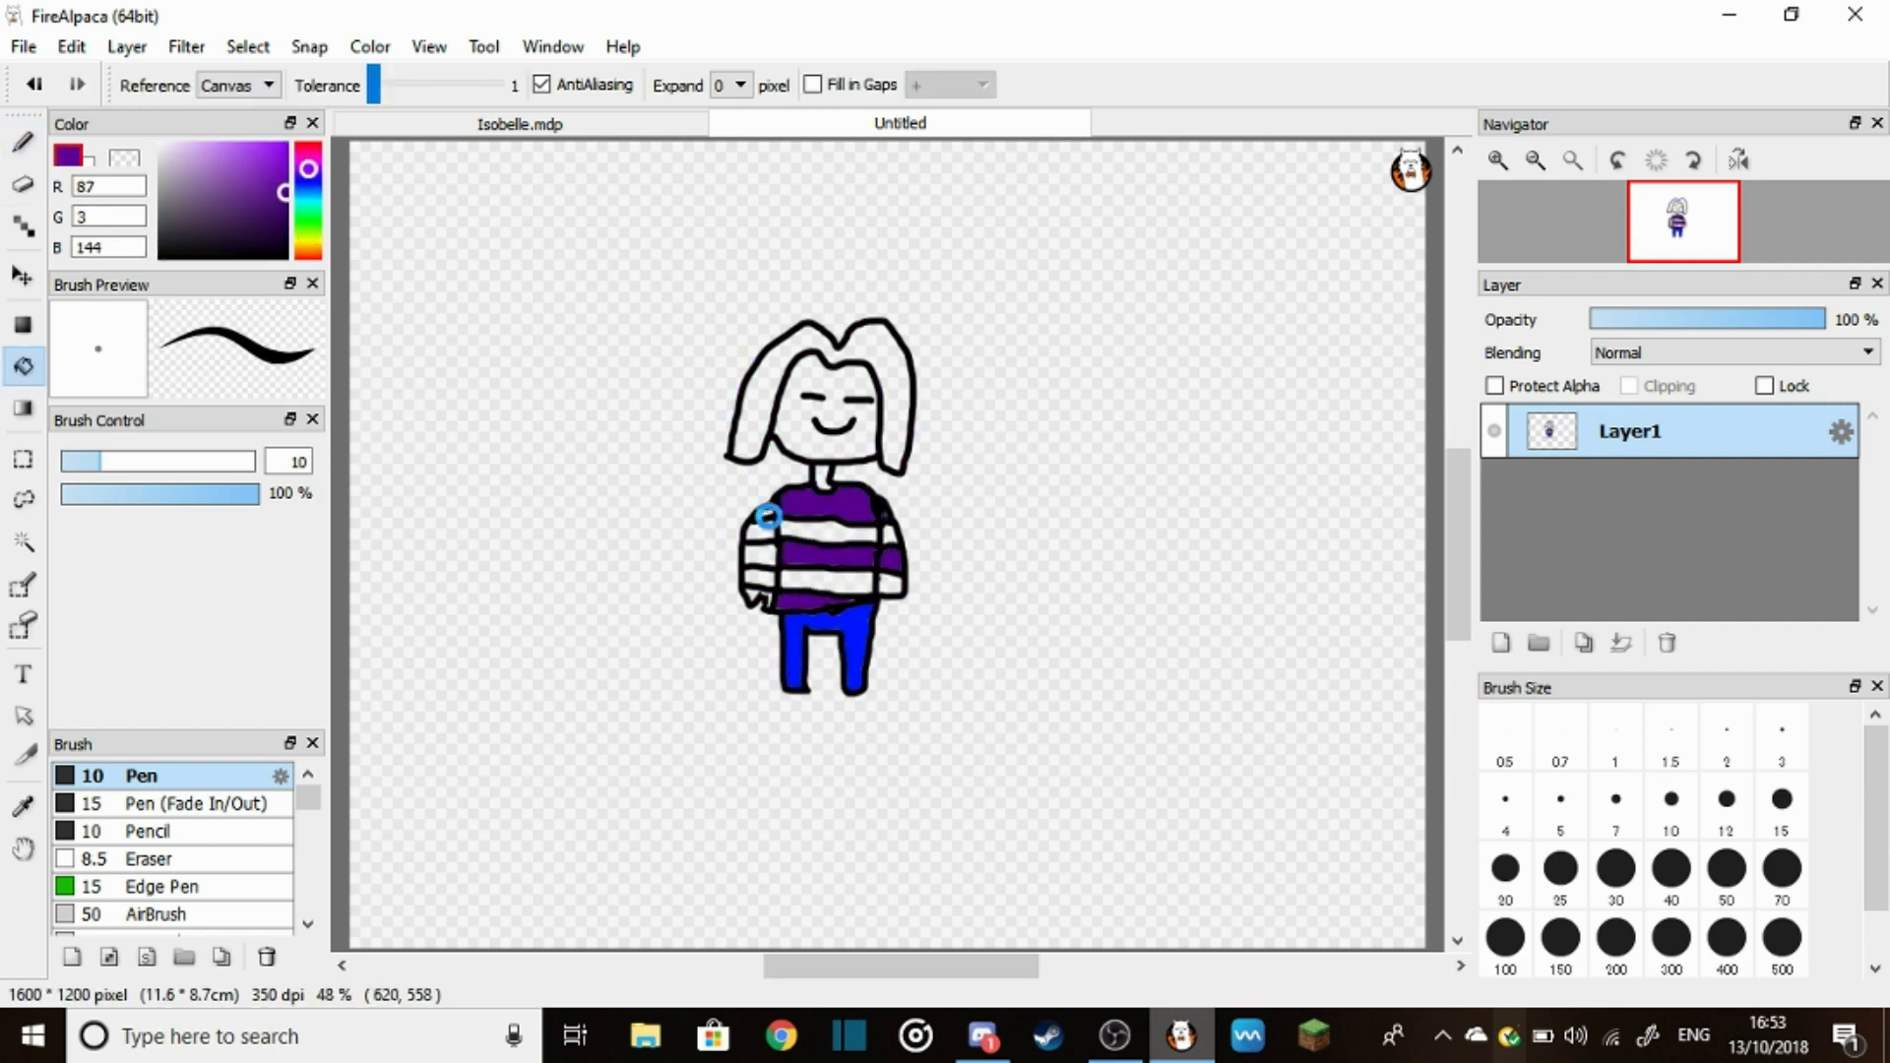
left_click(765, 547)
Fill the hair dark brown and the face and neck light purple
left_click(307, 248)
left_click(280, 224)
left_click(780, 435)
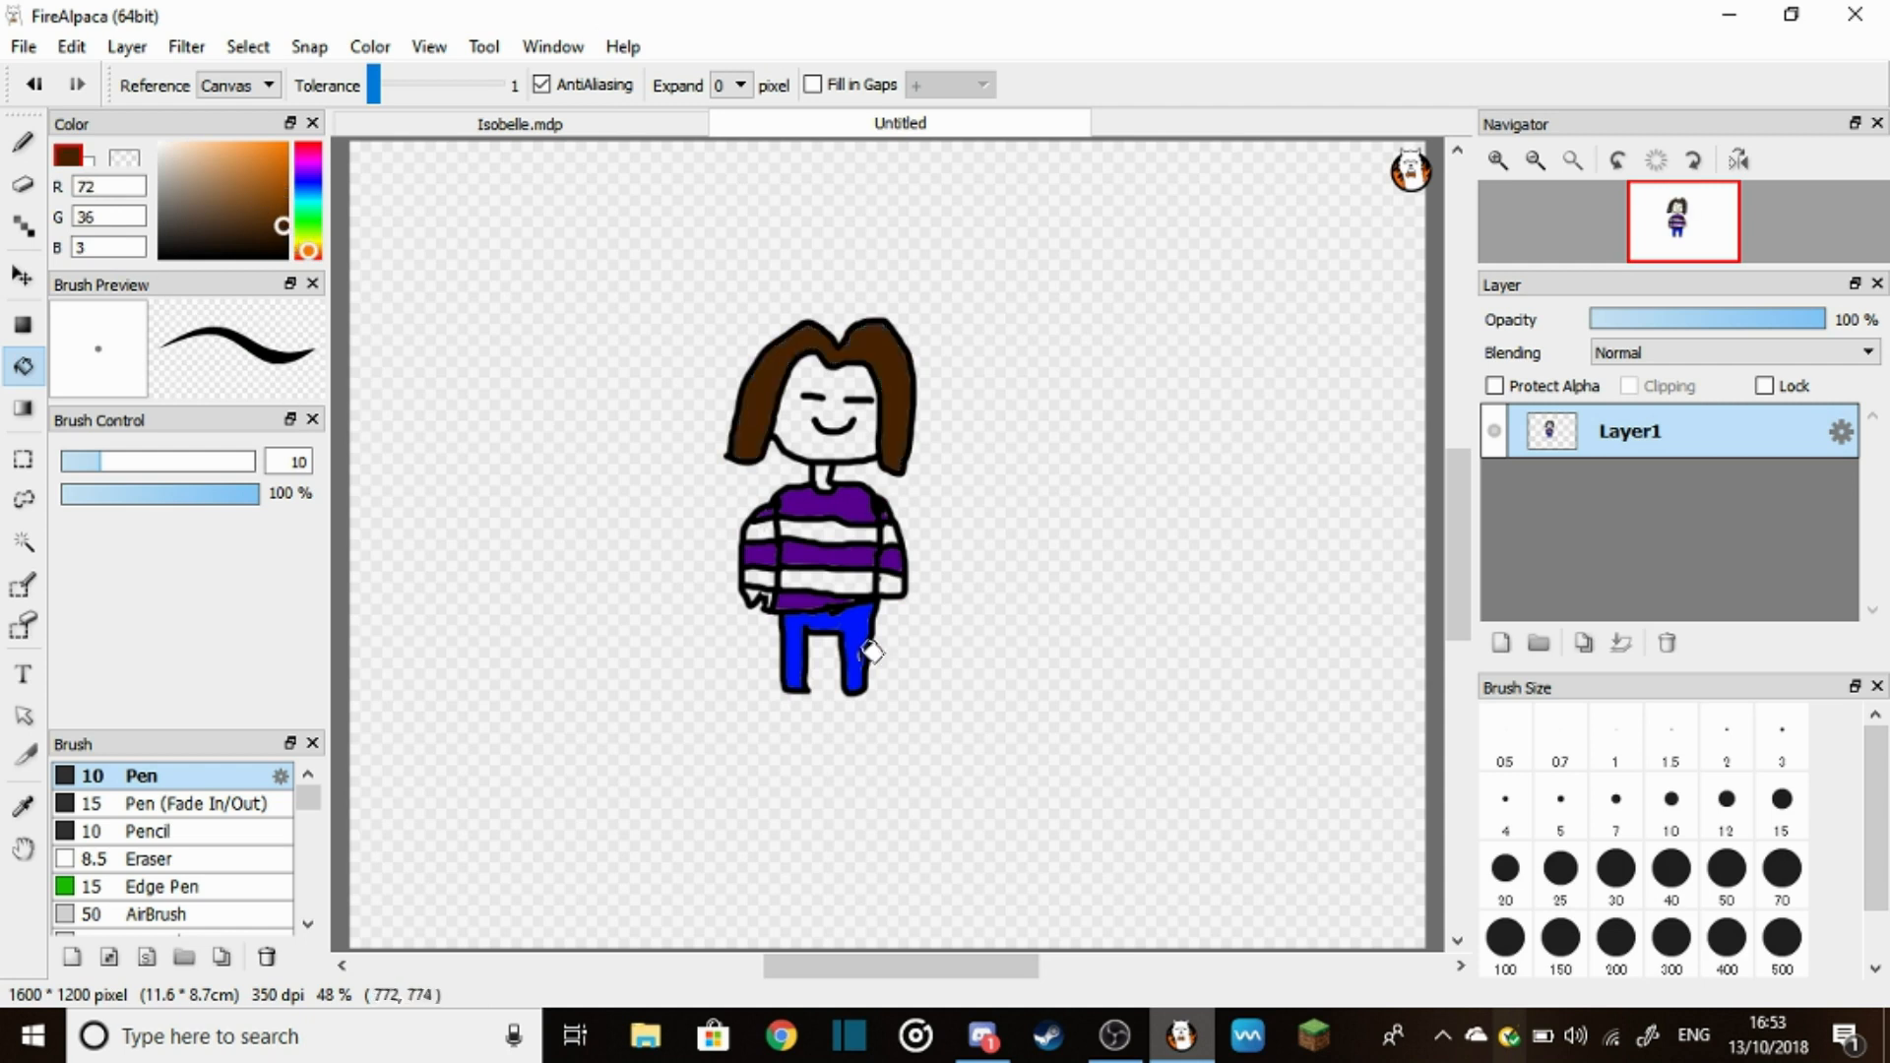
left_click(308, 165)
left_click(213, 149)
left_click(827, 405)
left_click(832, 473)
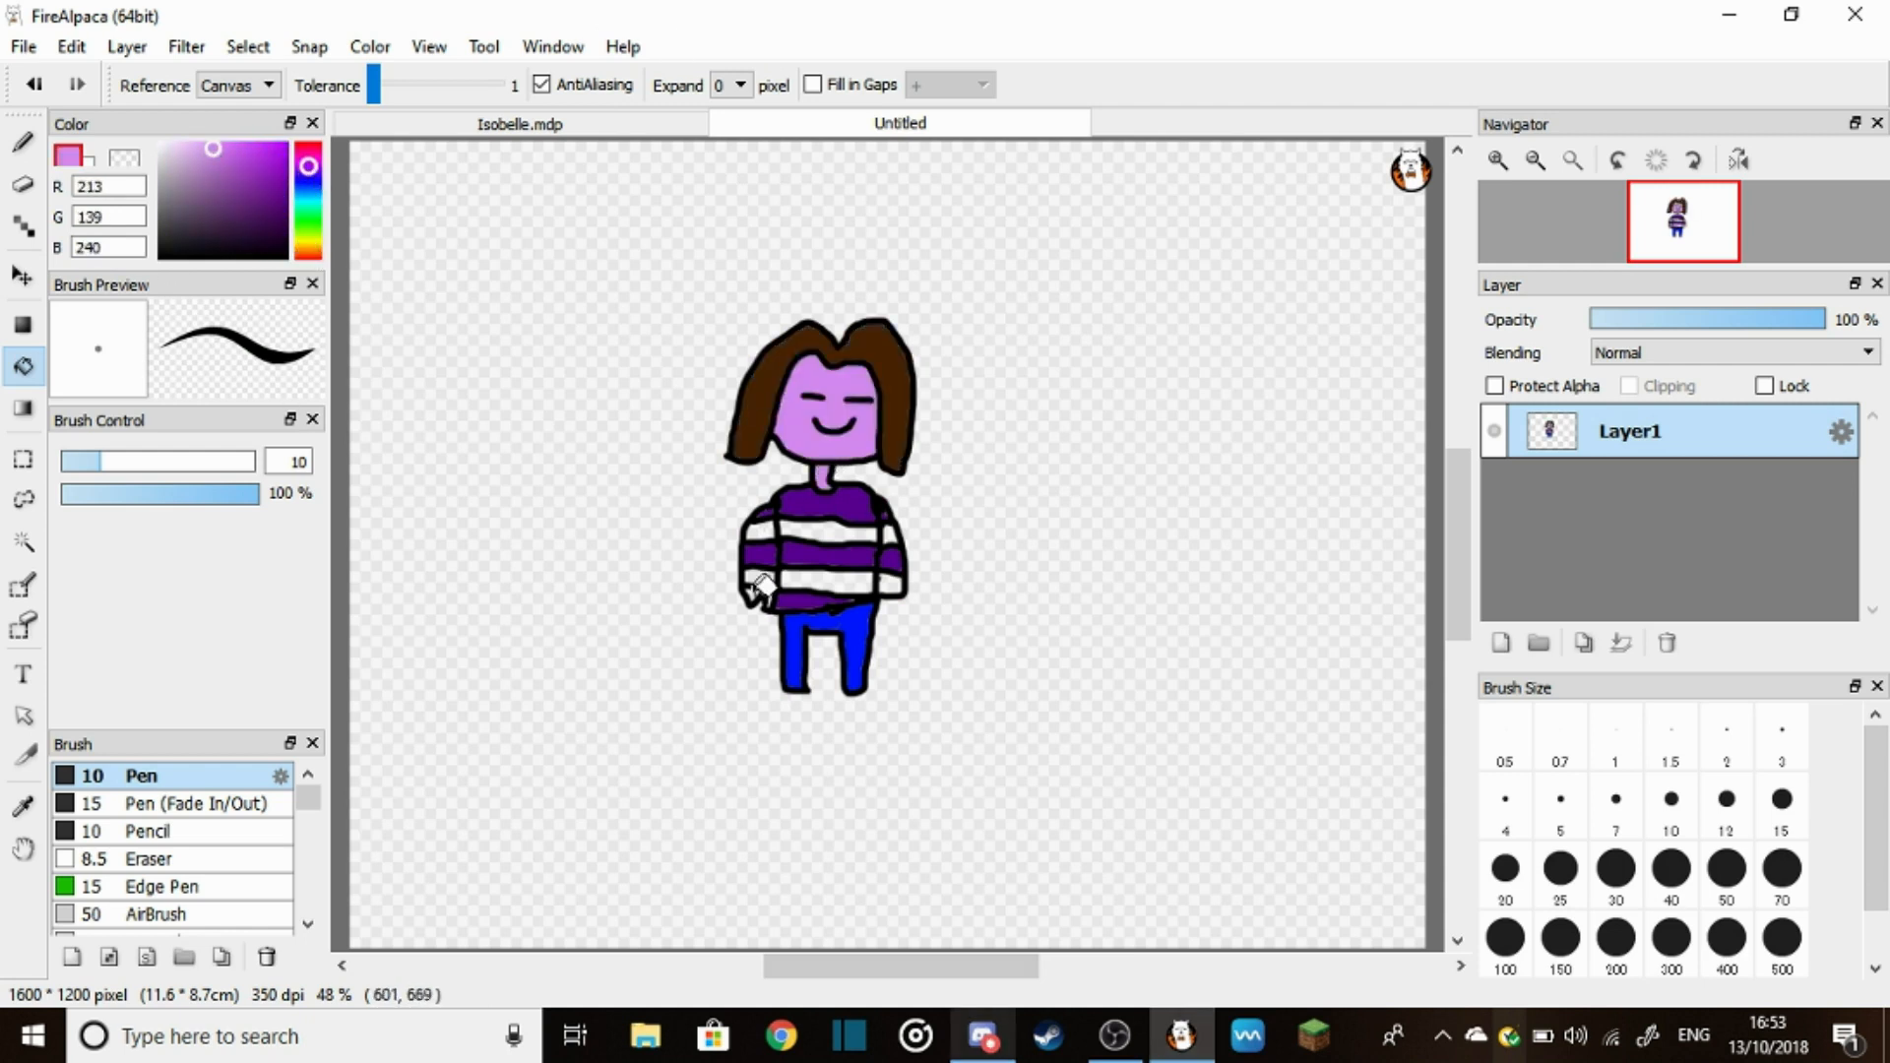
Toggle undo/redo to compare the face fill, then fill the white shirt stripes dark green
key("ctrl+z")
key("ctrl+y")
key("ctrl+z")
key("ctrl+y")
key("ctrl+z")
key("ctrl+y")
key("x")
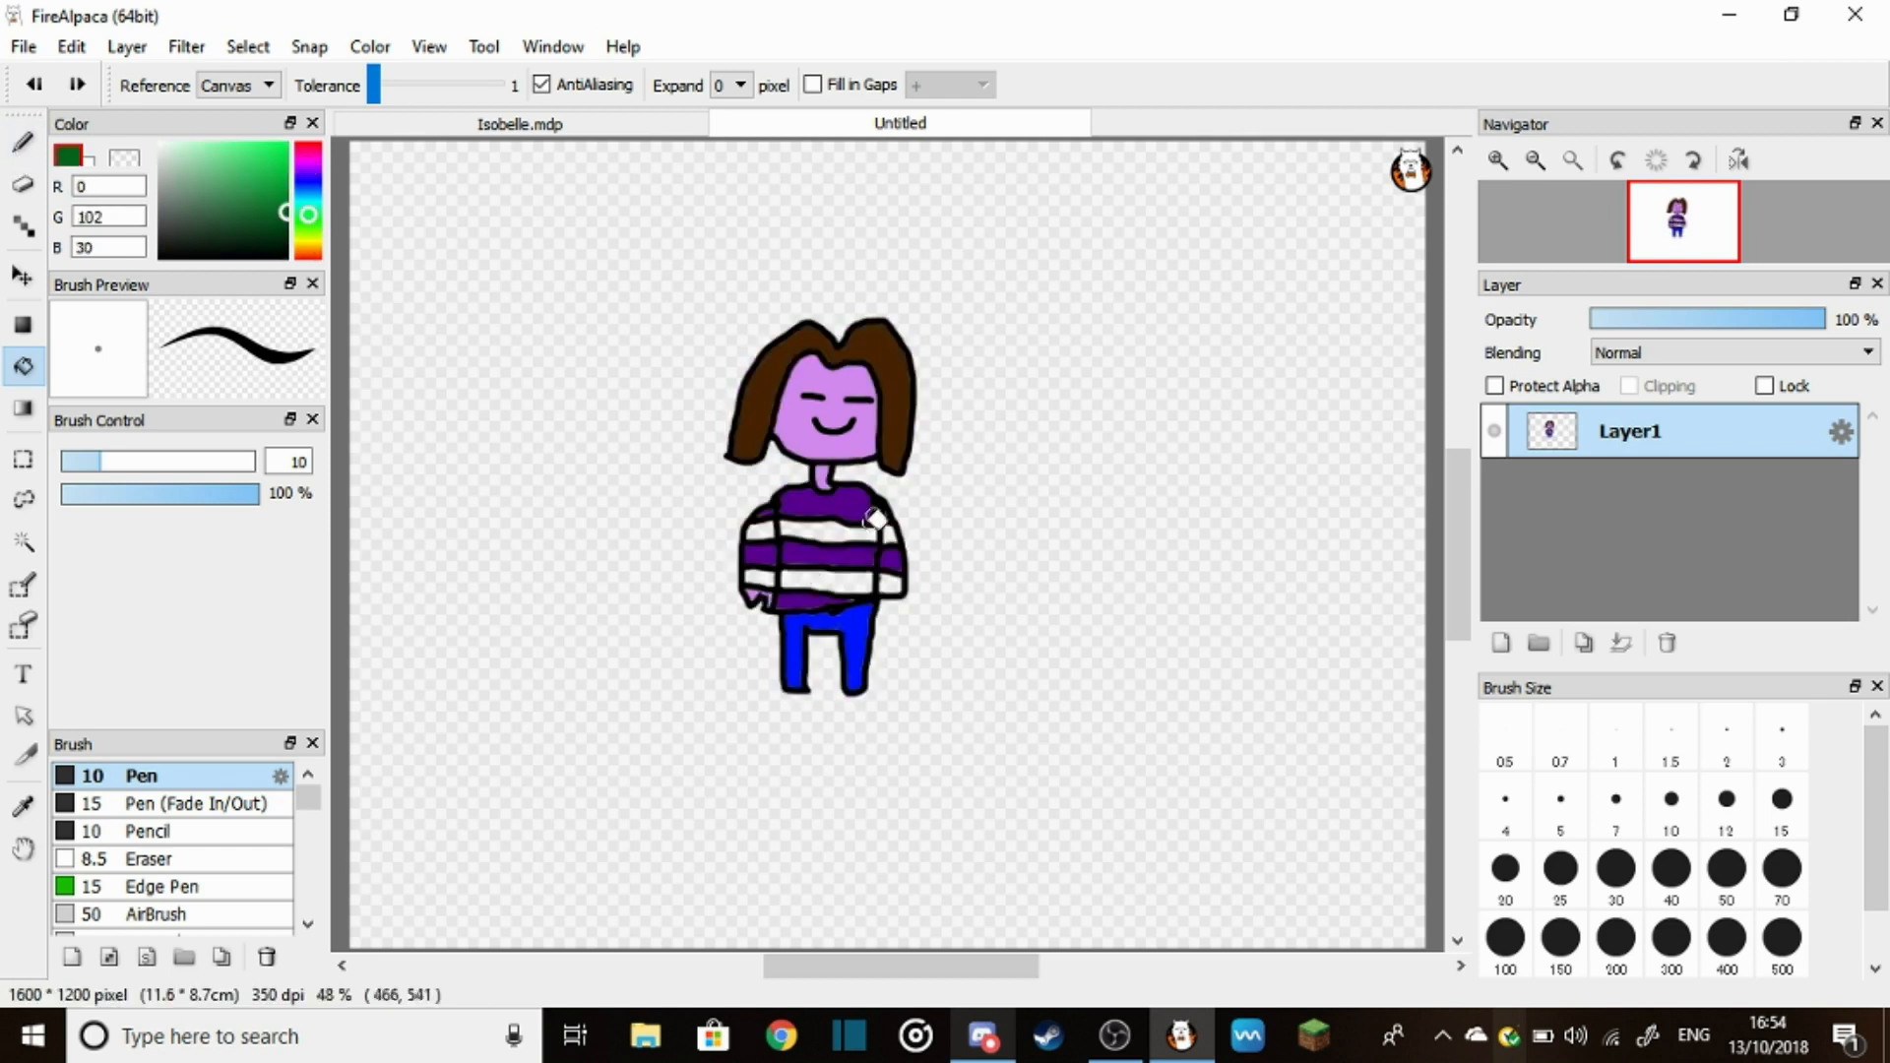
left_click(828, 517)
left_click(769, 525)
left_click(820, 584)
scroll(886, 487, "up", 1)
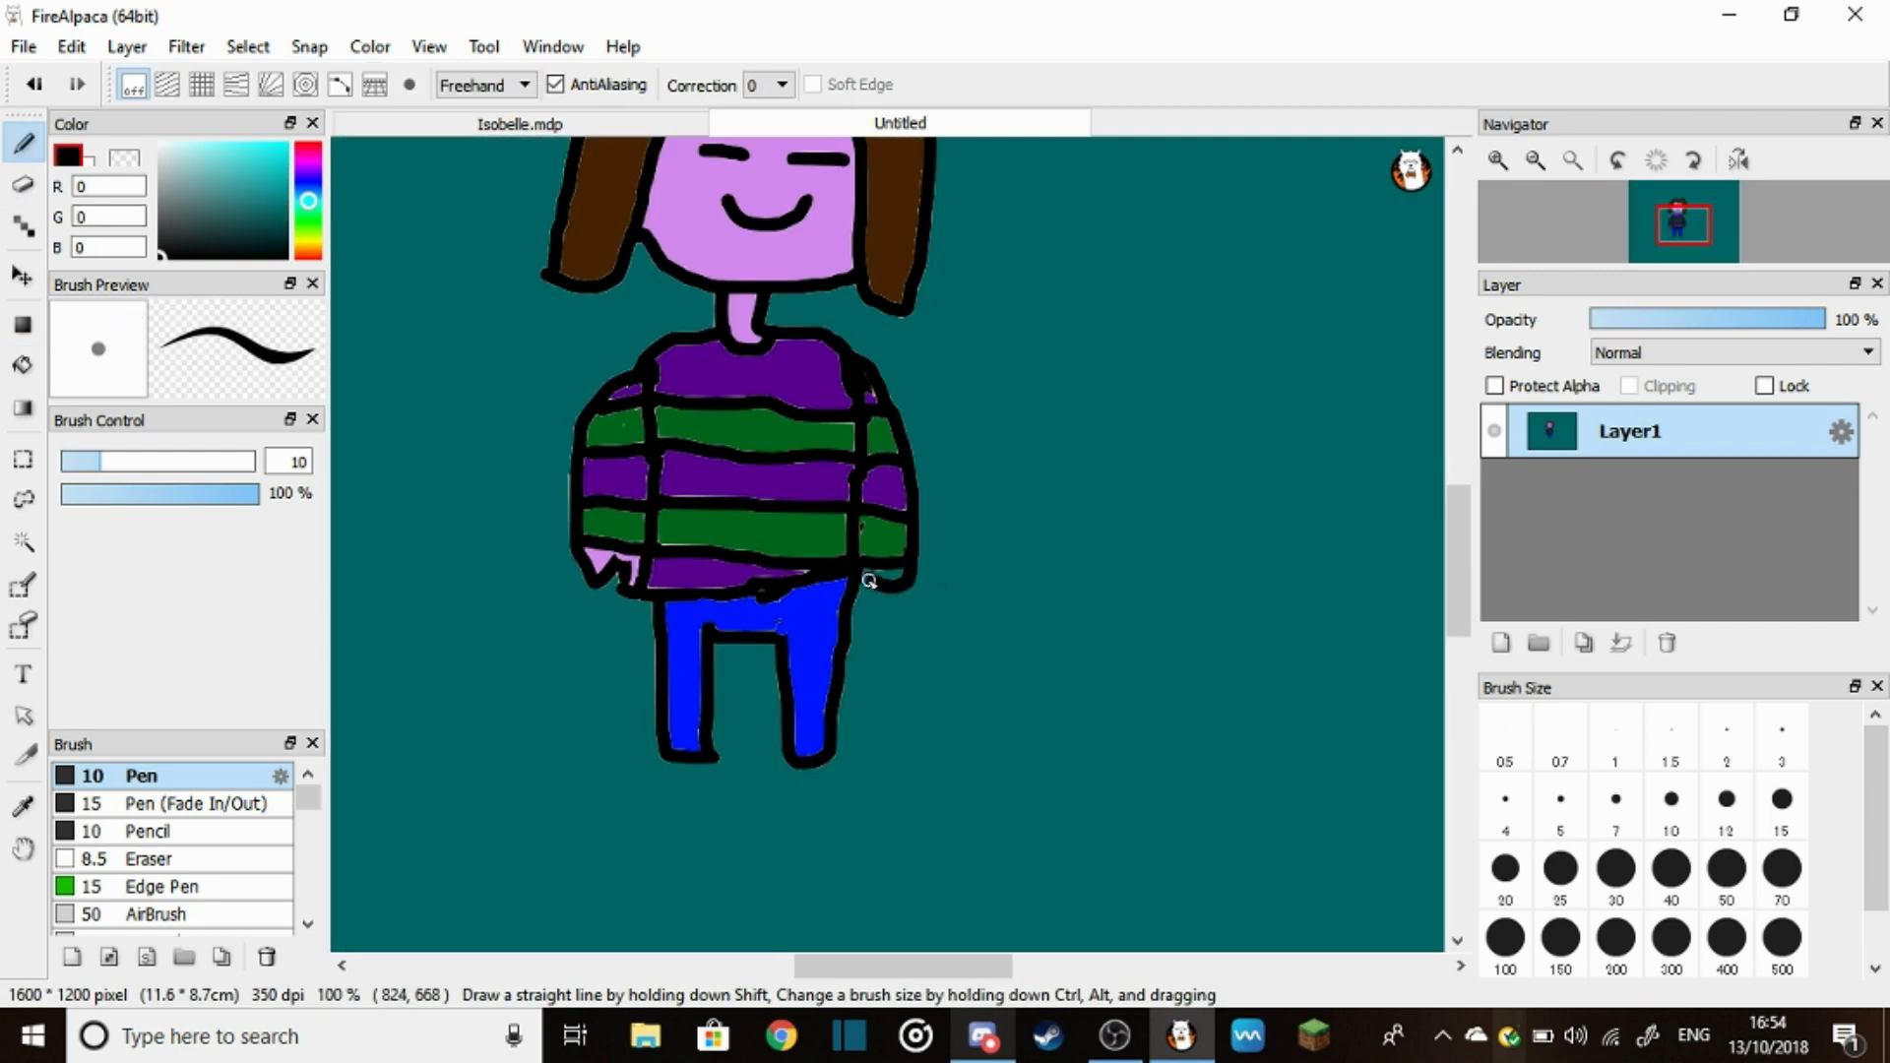
Sample the light purple skin colour from the drawing and bring the face into close view
left_click(22, 804)
left_click(603, 559)
key("g")
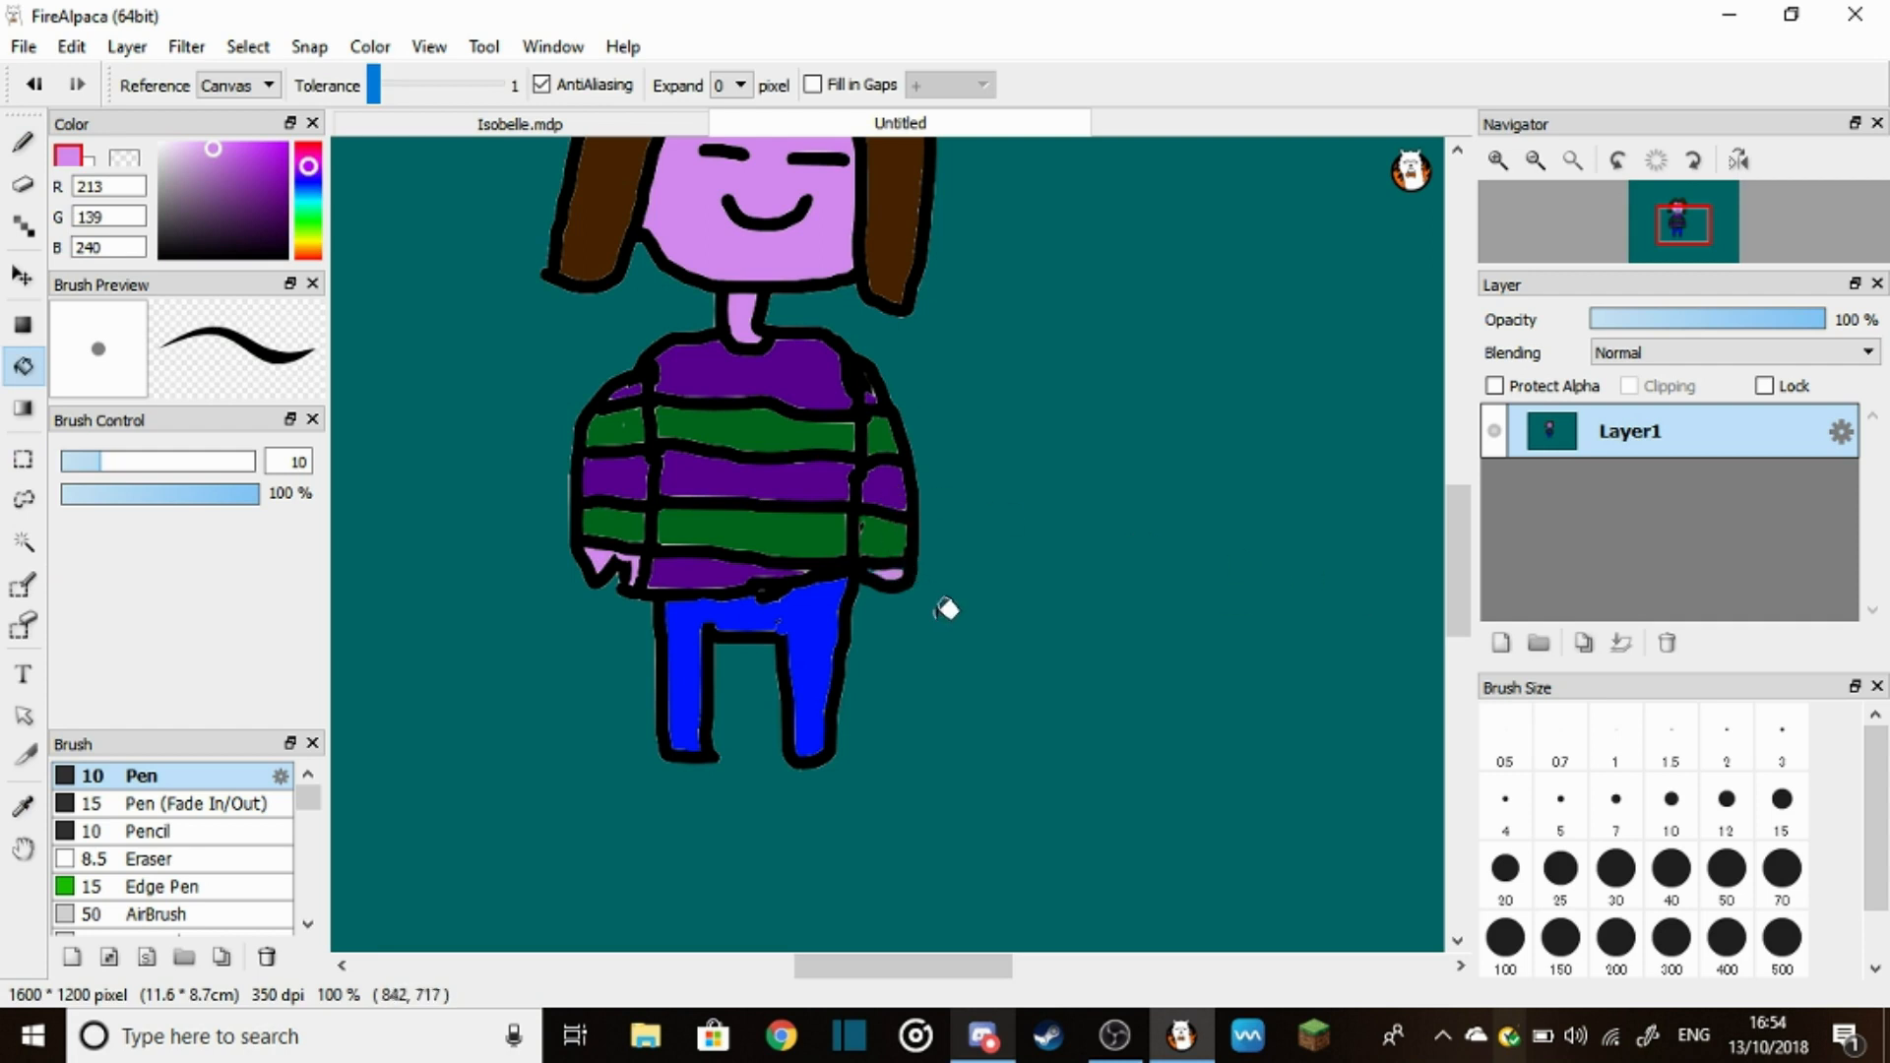
scroll(945, 607, "up", 4)
left_click_drag(946, 606, 1388, 675)
scroll(1388, 676, "up", 1)
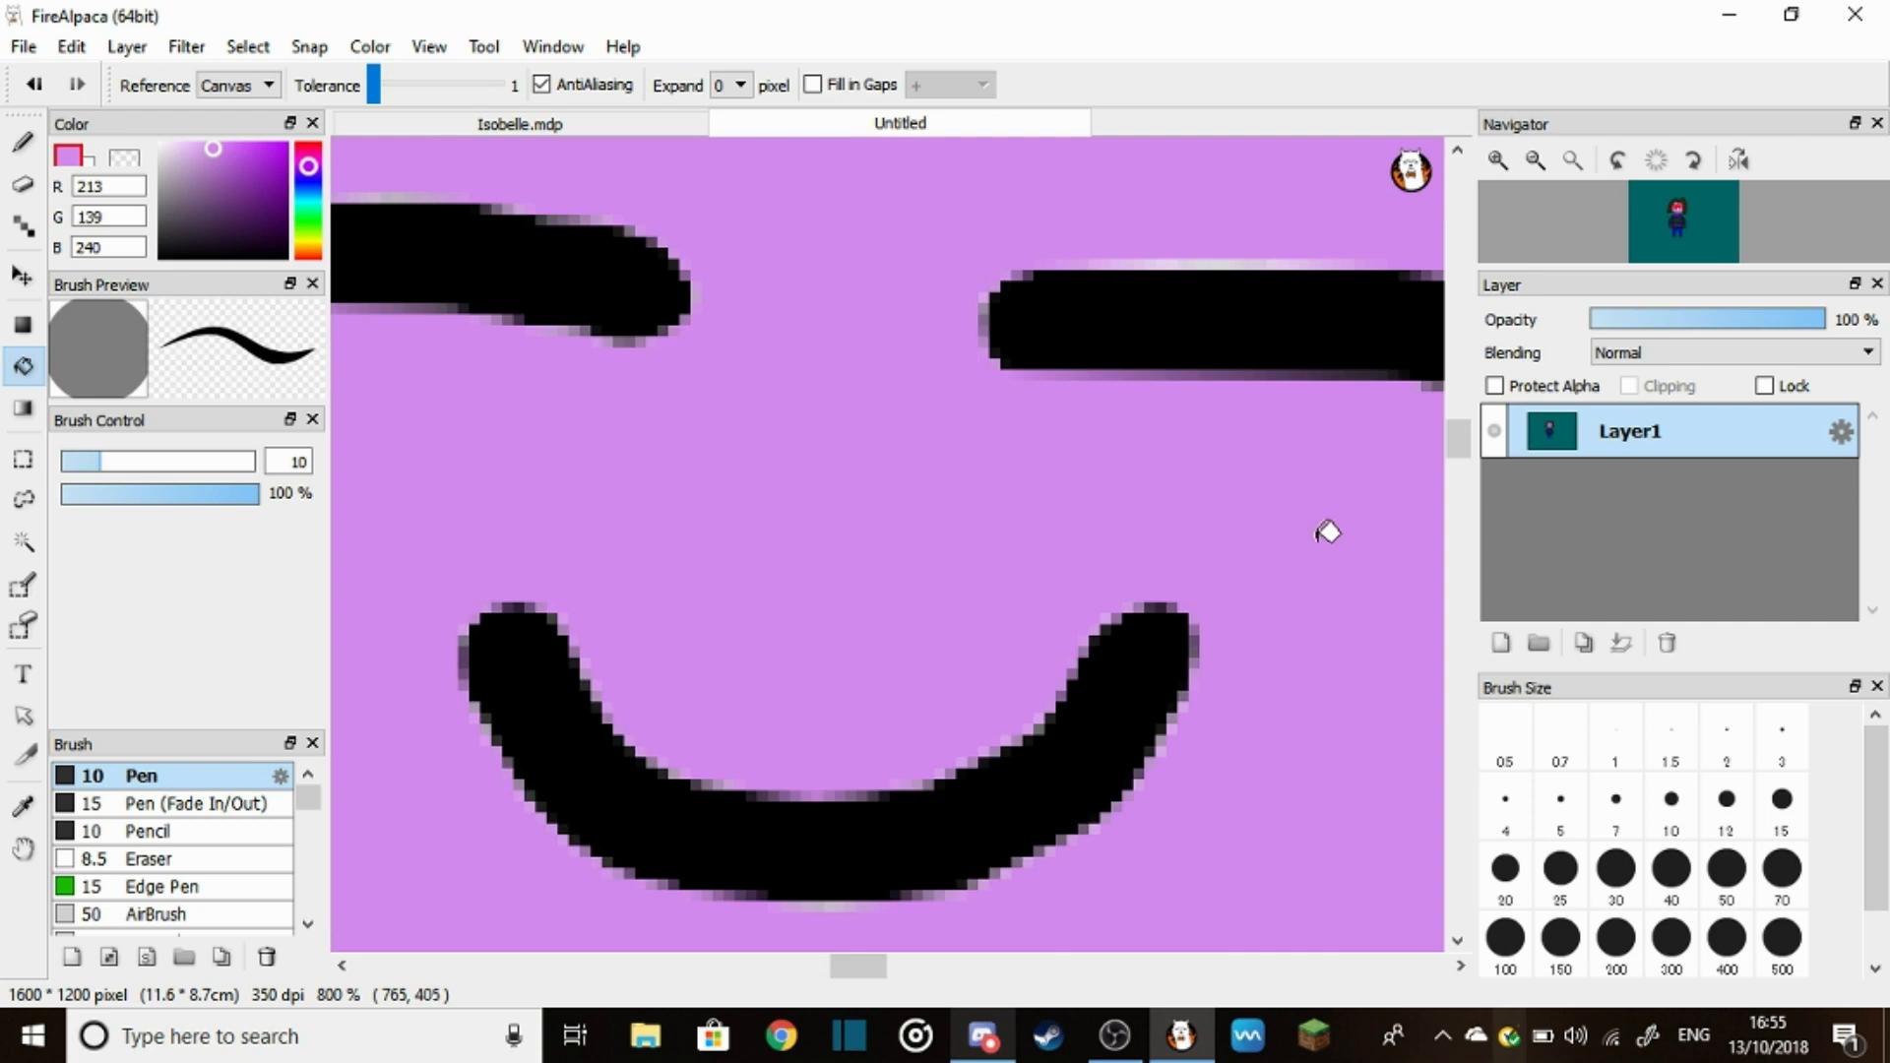
scroll(1326, 530, "down", 4)
scroll(1314, 531, "down", 3)
scroll(1359, 649, "down", 2)
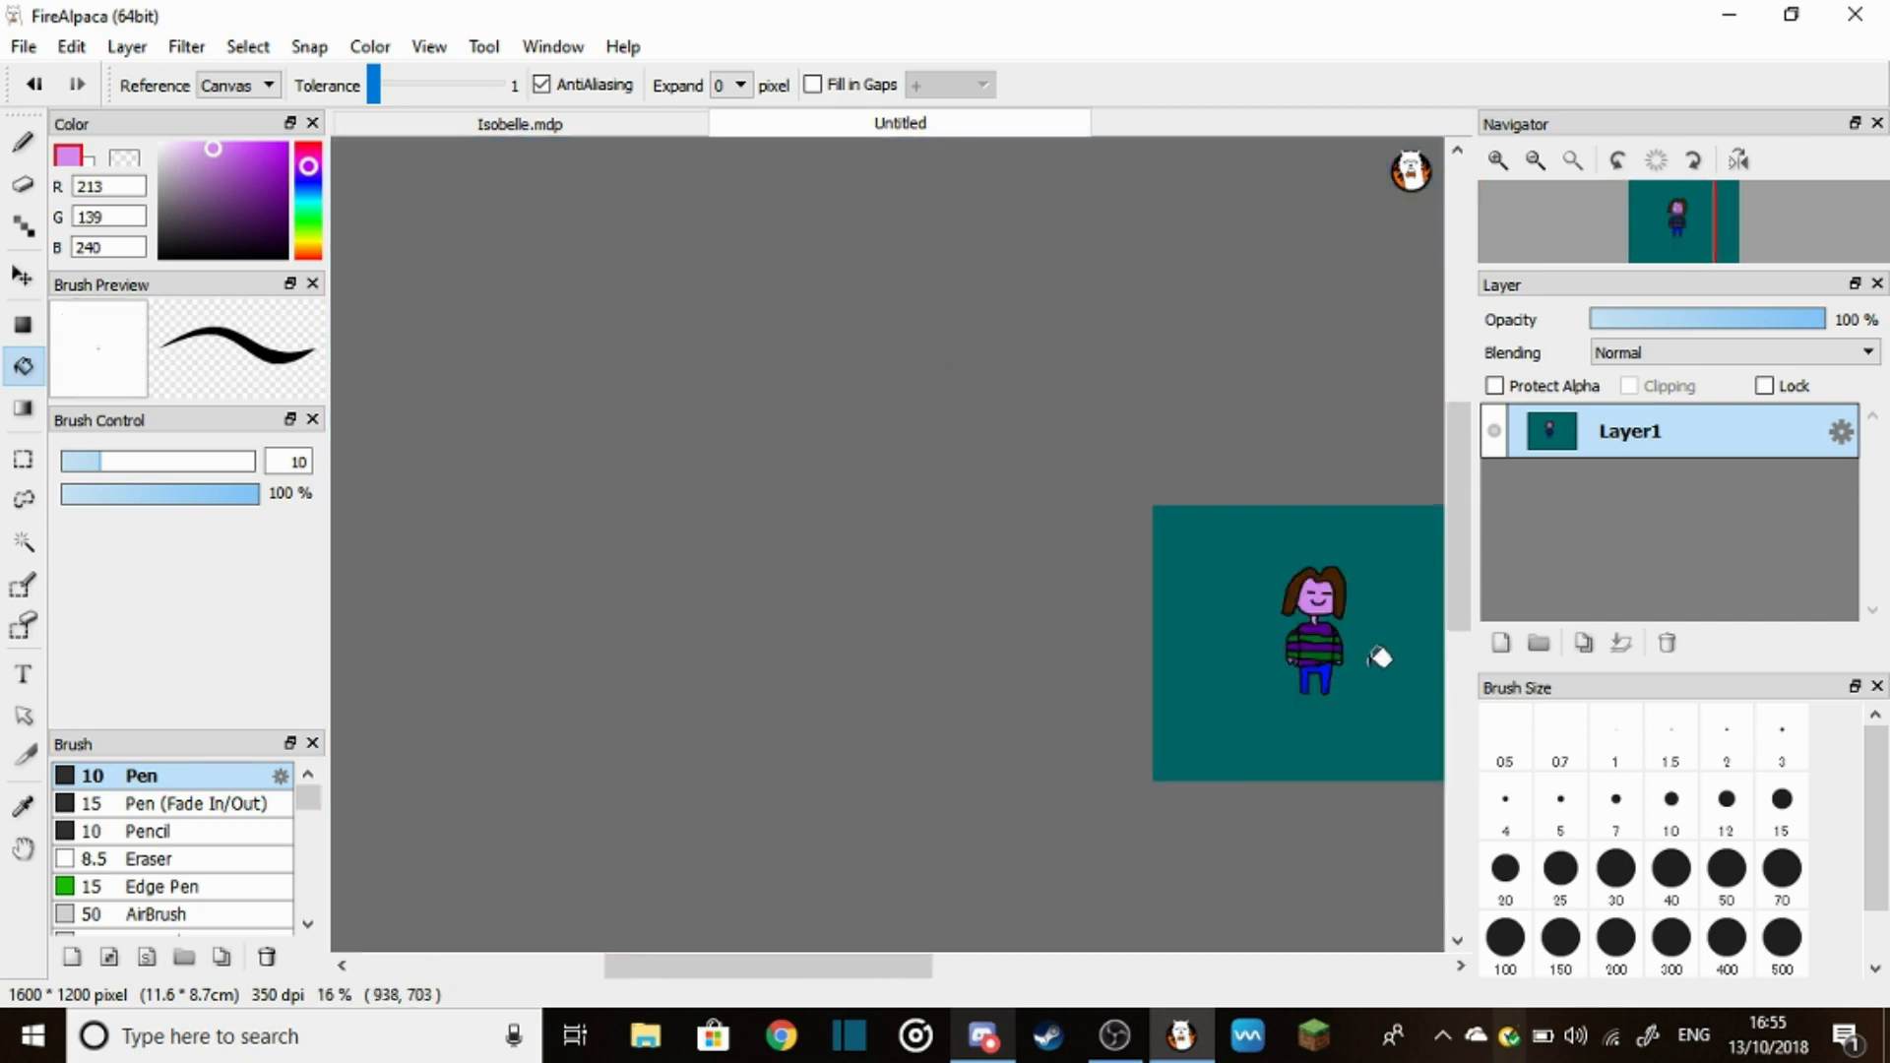
scroll(1212, 669, "down", 1)
scroll(1417, 679, "up", 3)
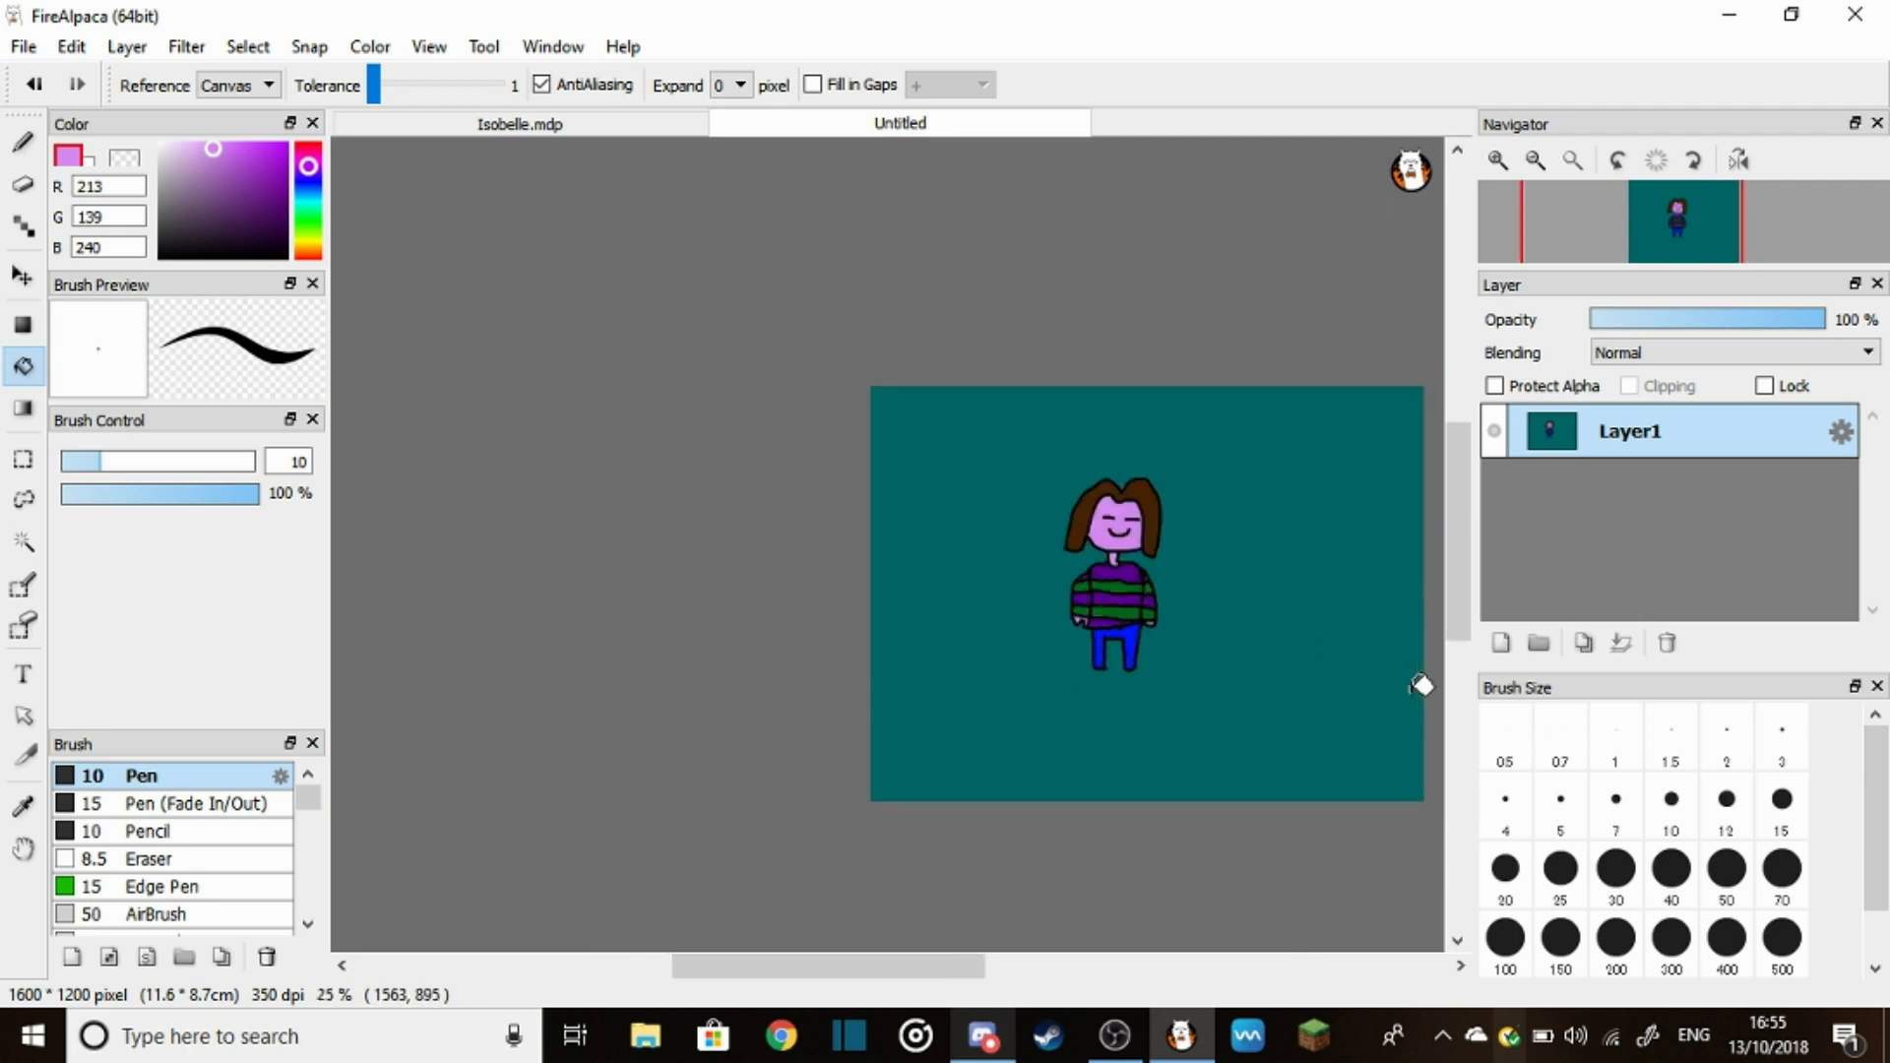
scroll(1411, 684, "up", 1)
scroll(1411, 684, "up", 2)
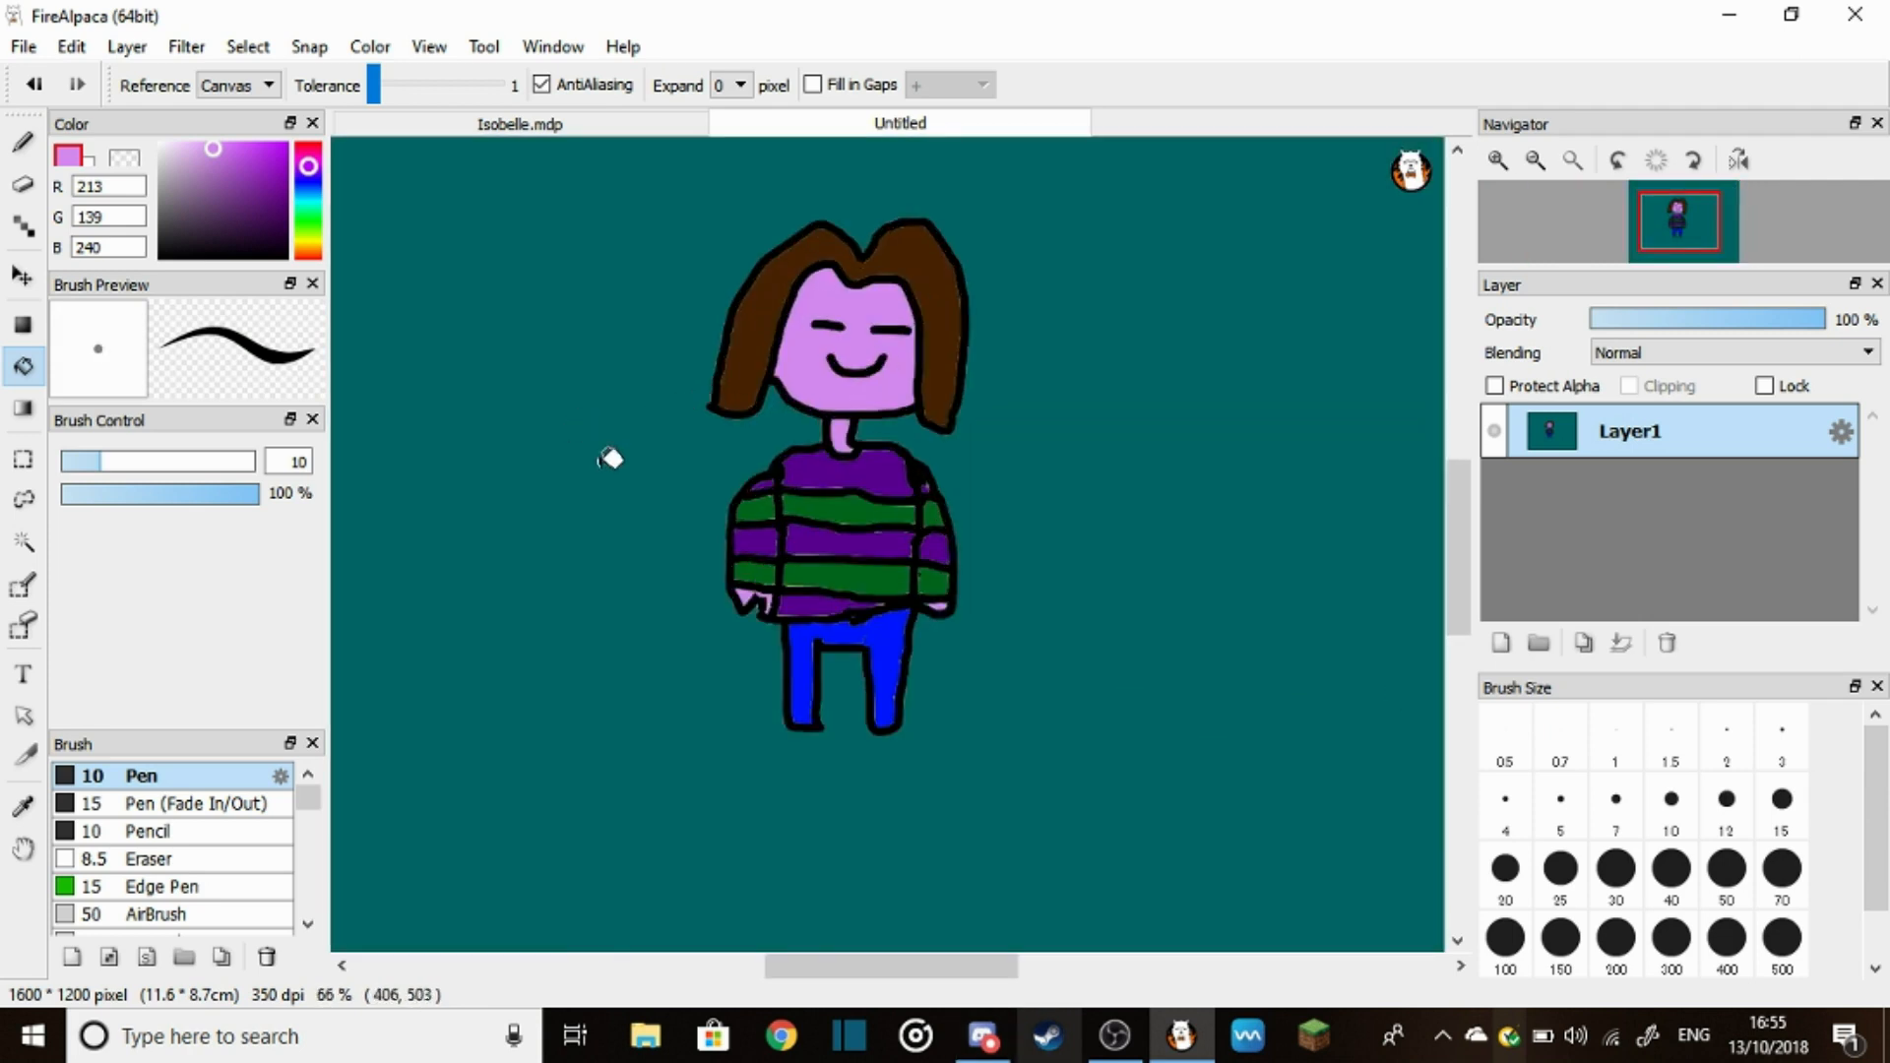
Switch the Discord call's screen share to the FireAlpaca application window
left_click(986, 1036)
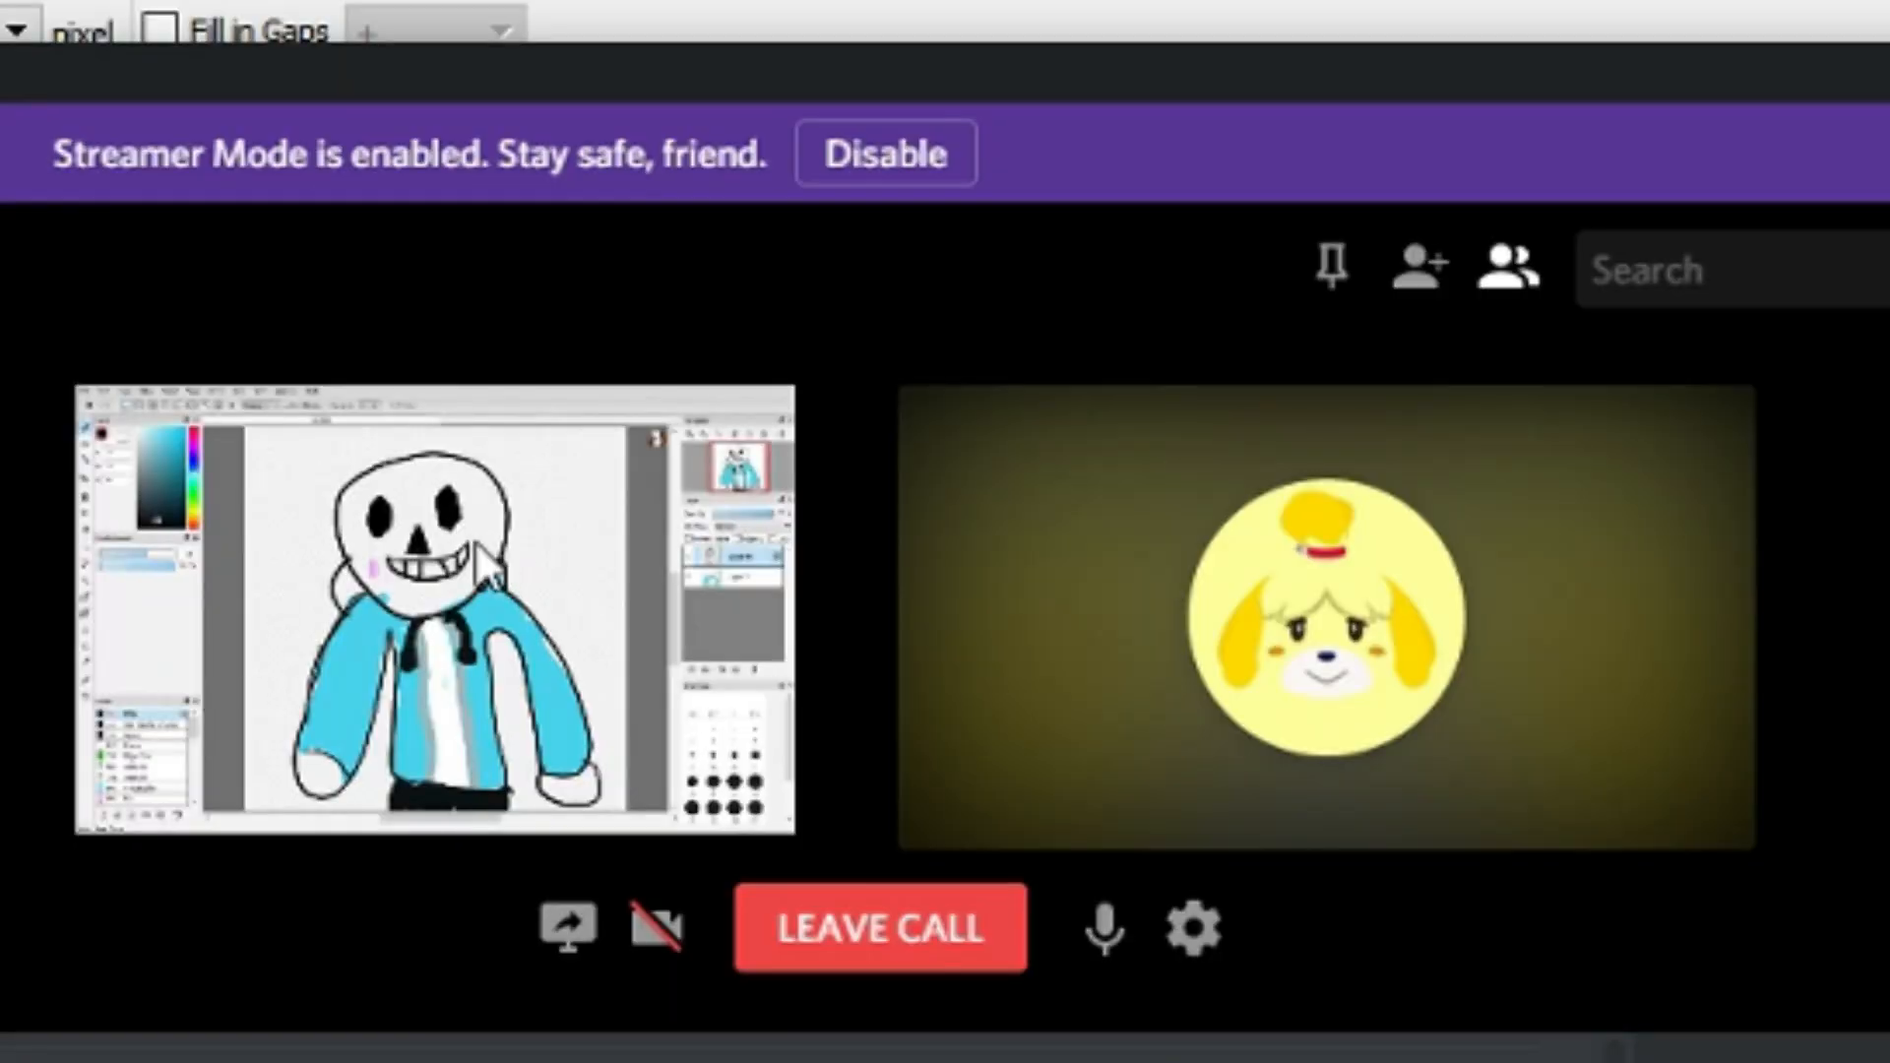
left_click(567, 928)
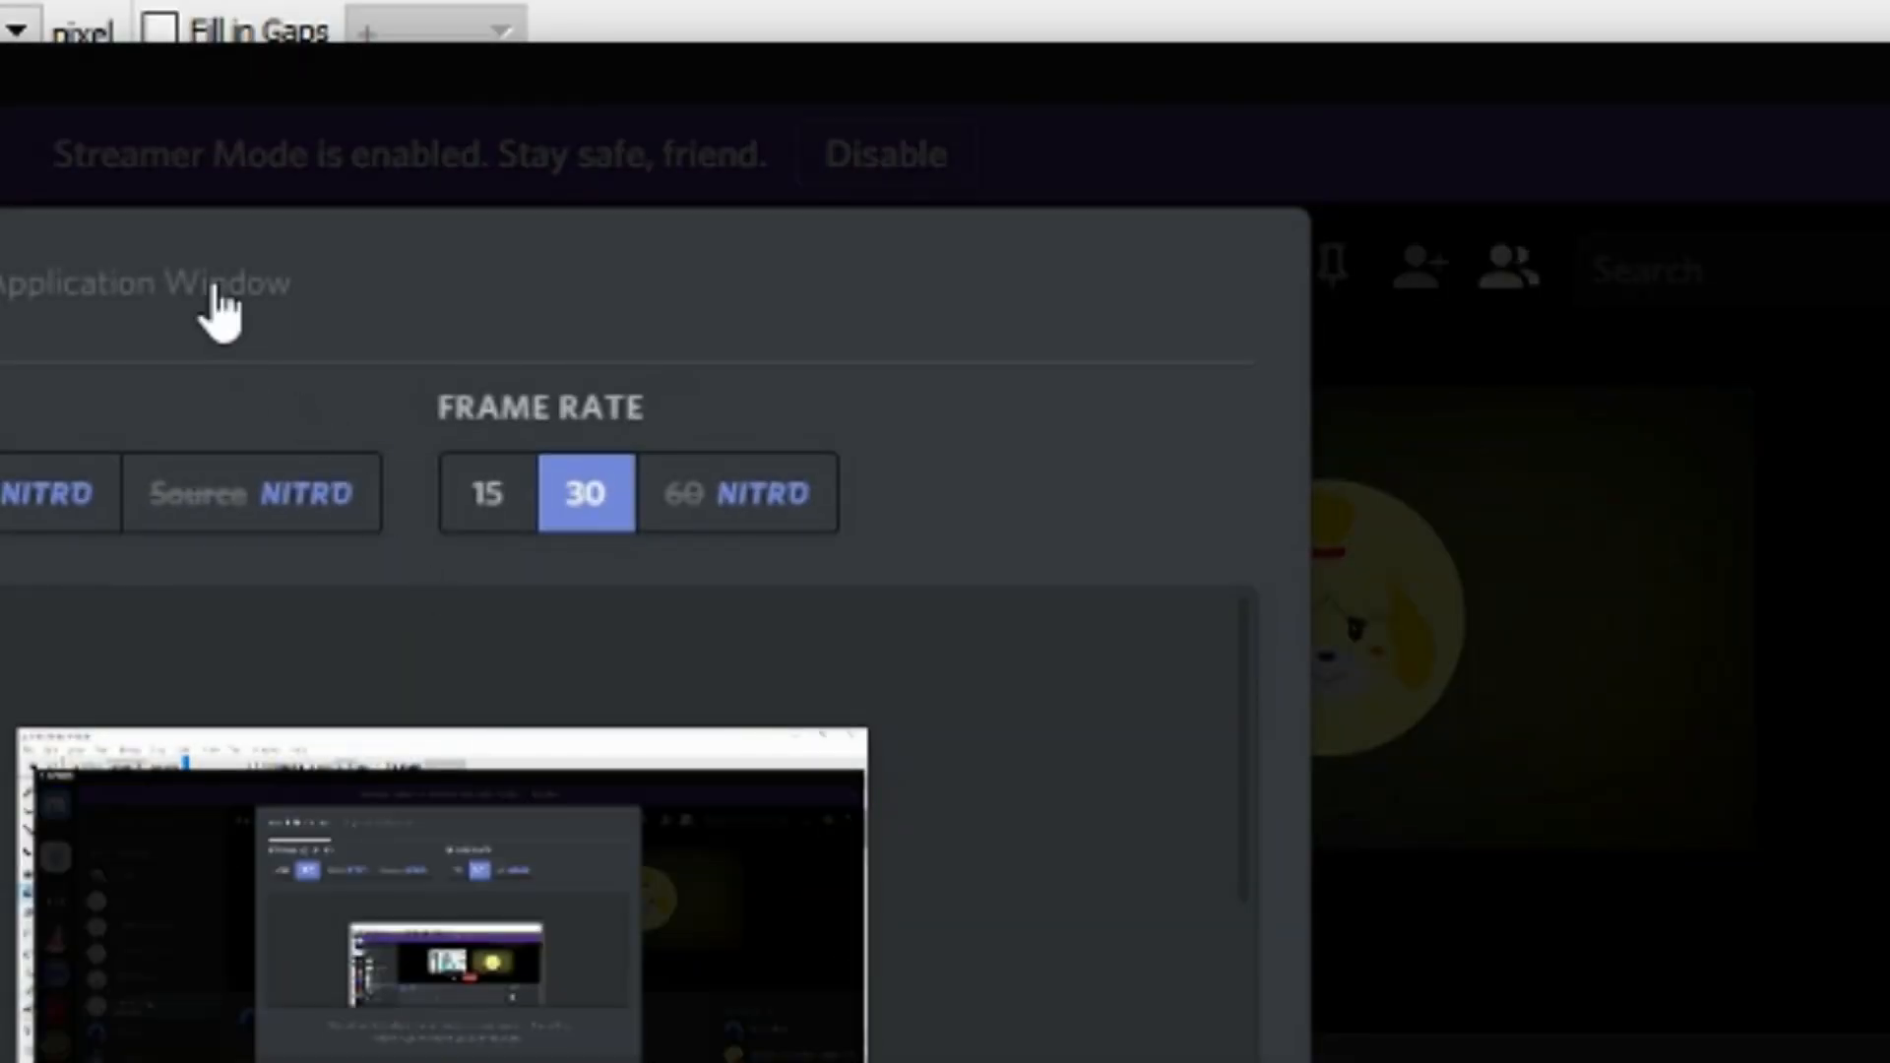
left_click(223, 289)
left_click(510, 934)
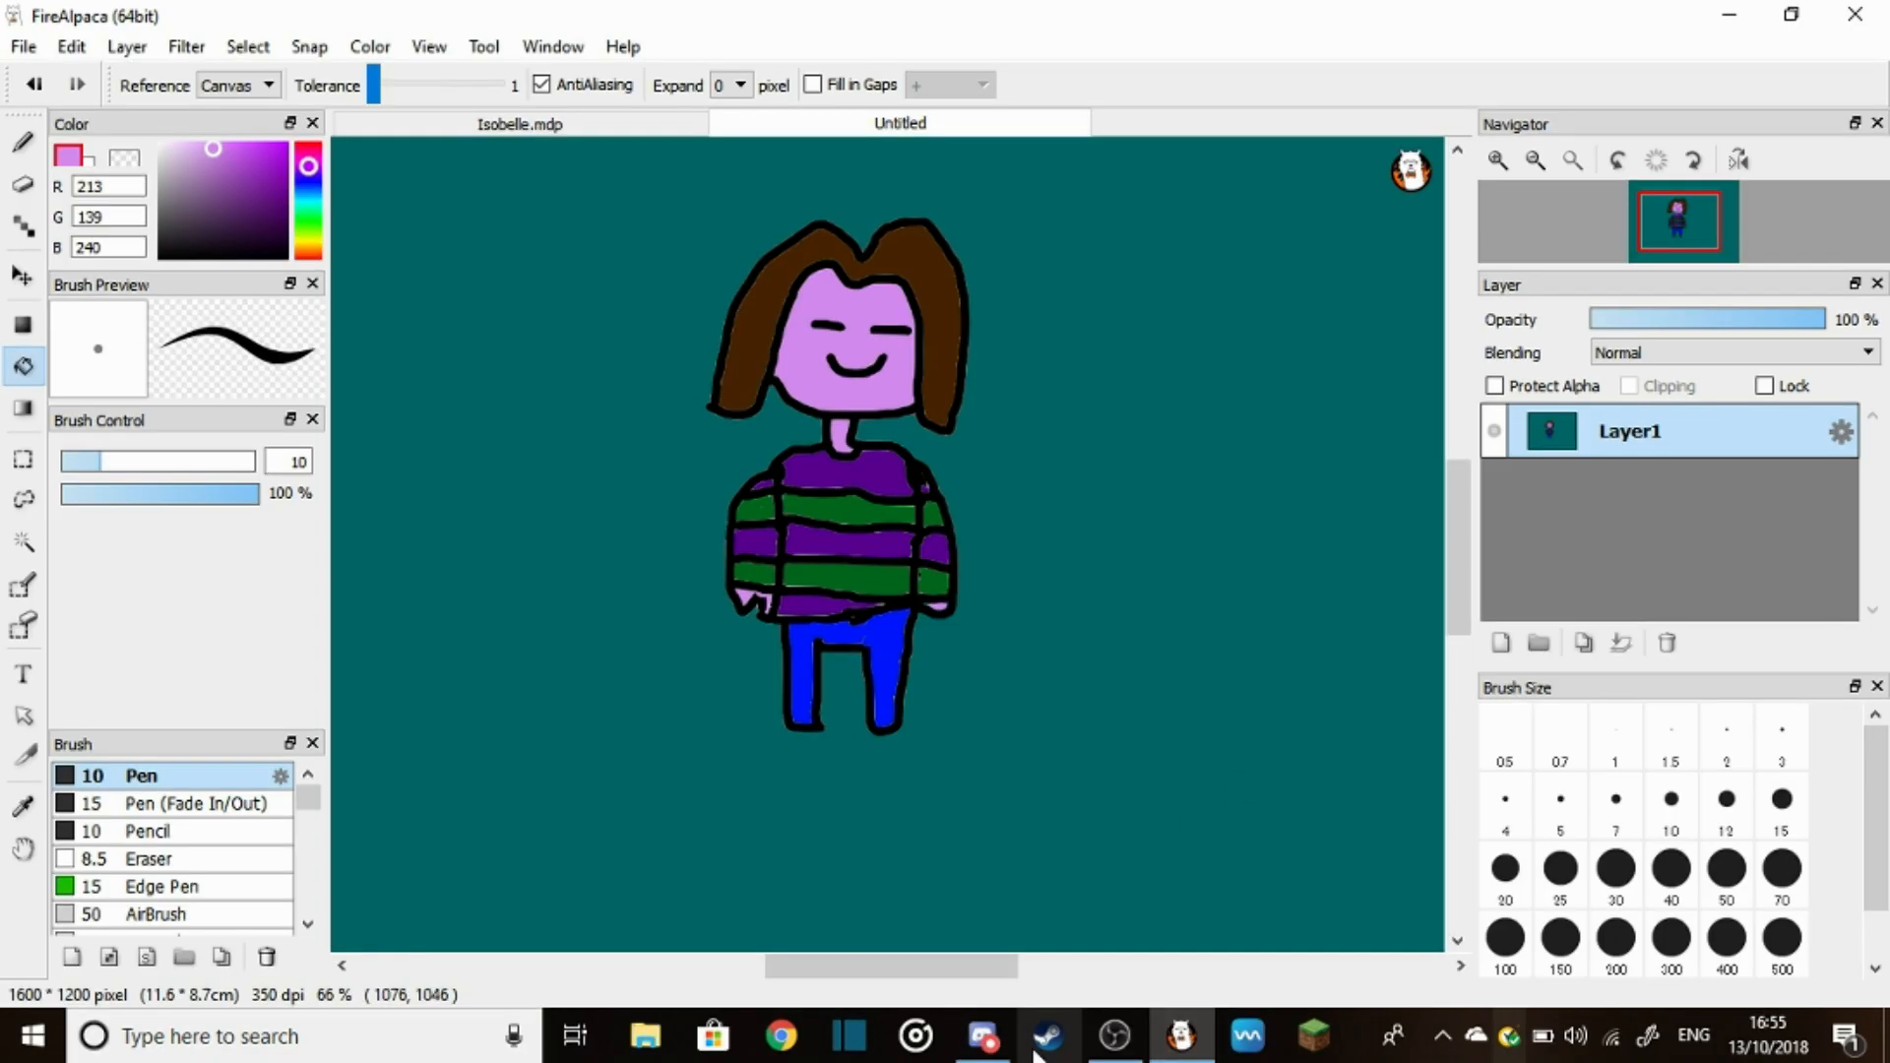
Save the drawing as Frisk.mdp, start a blank canvas and sketch the first ear line in black pen
left_click(24, 46)
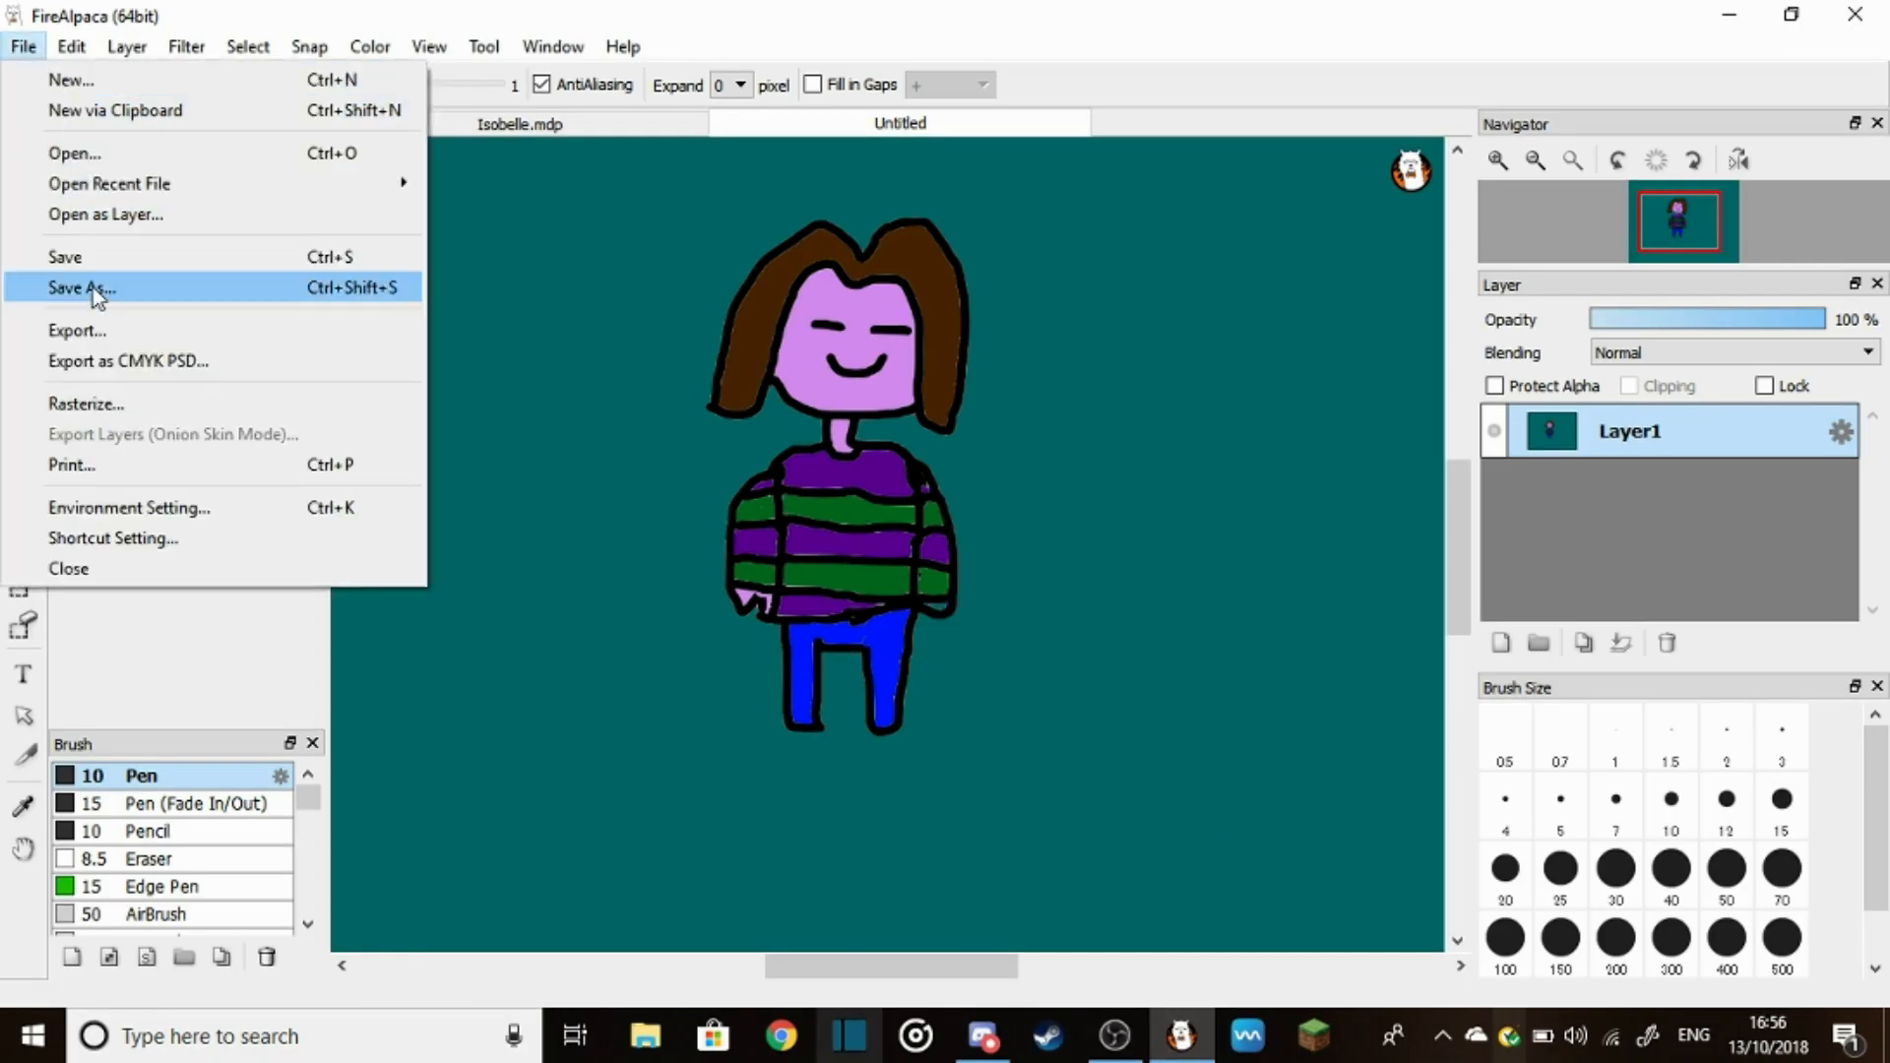
left_click(1011, 842)
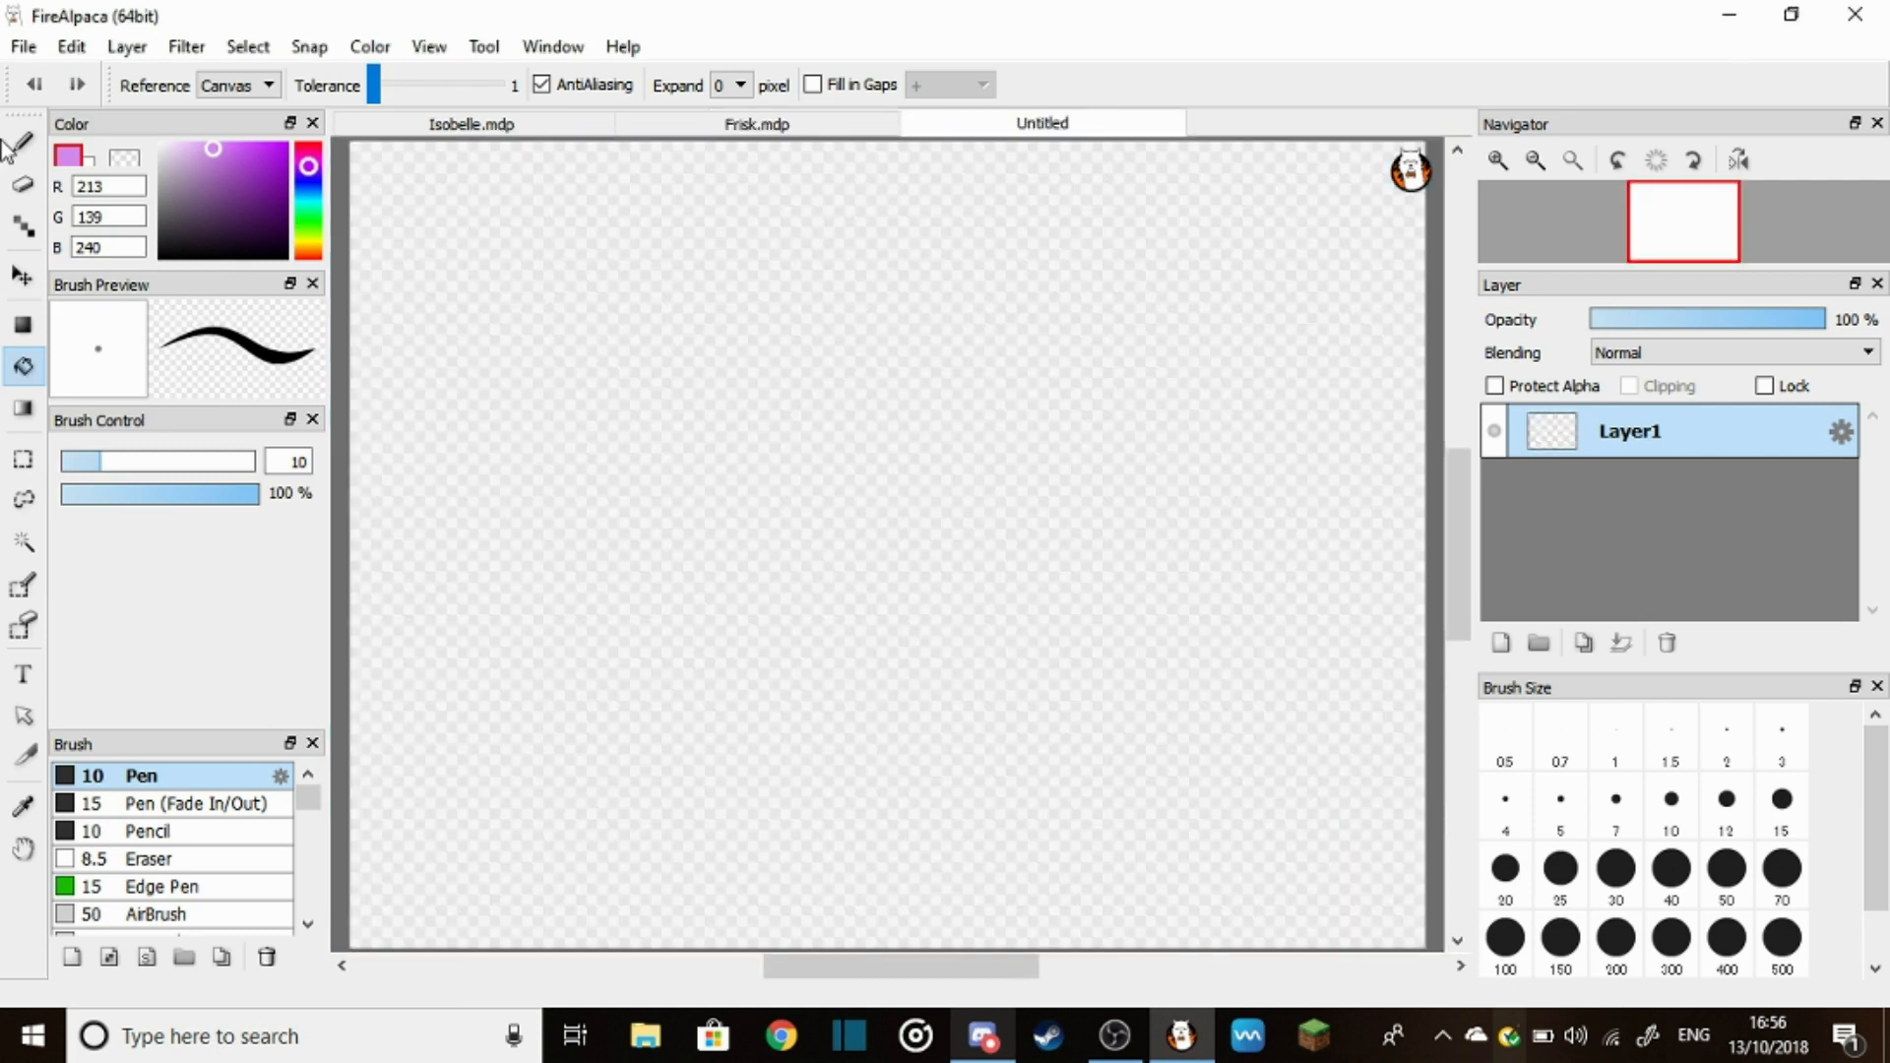
left_click(21, 144)
key("b")
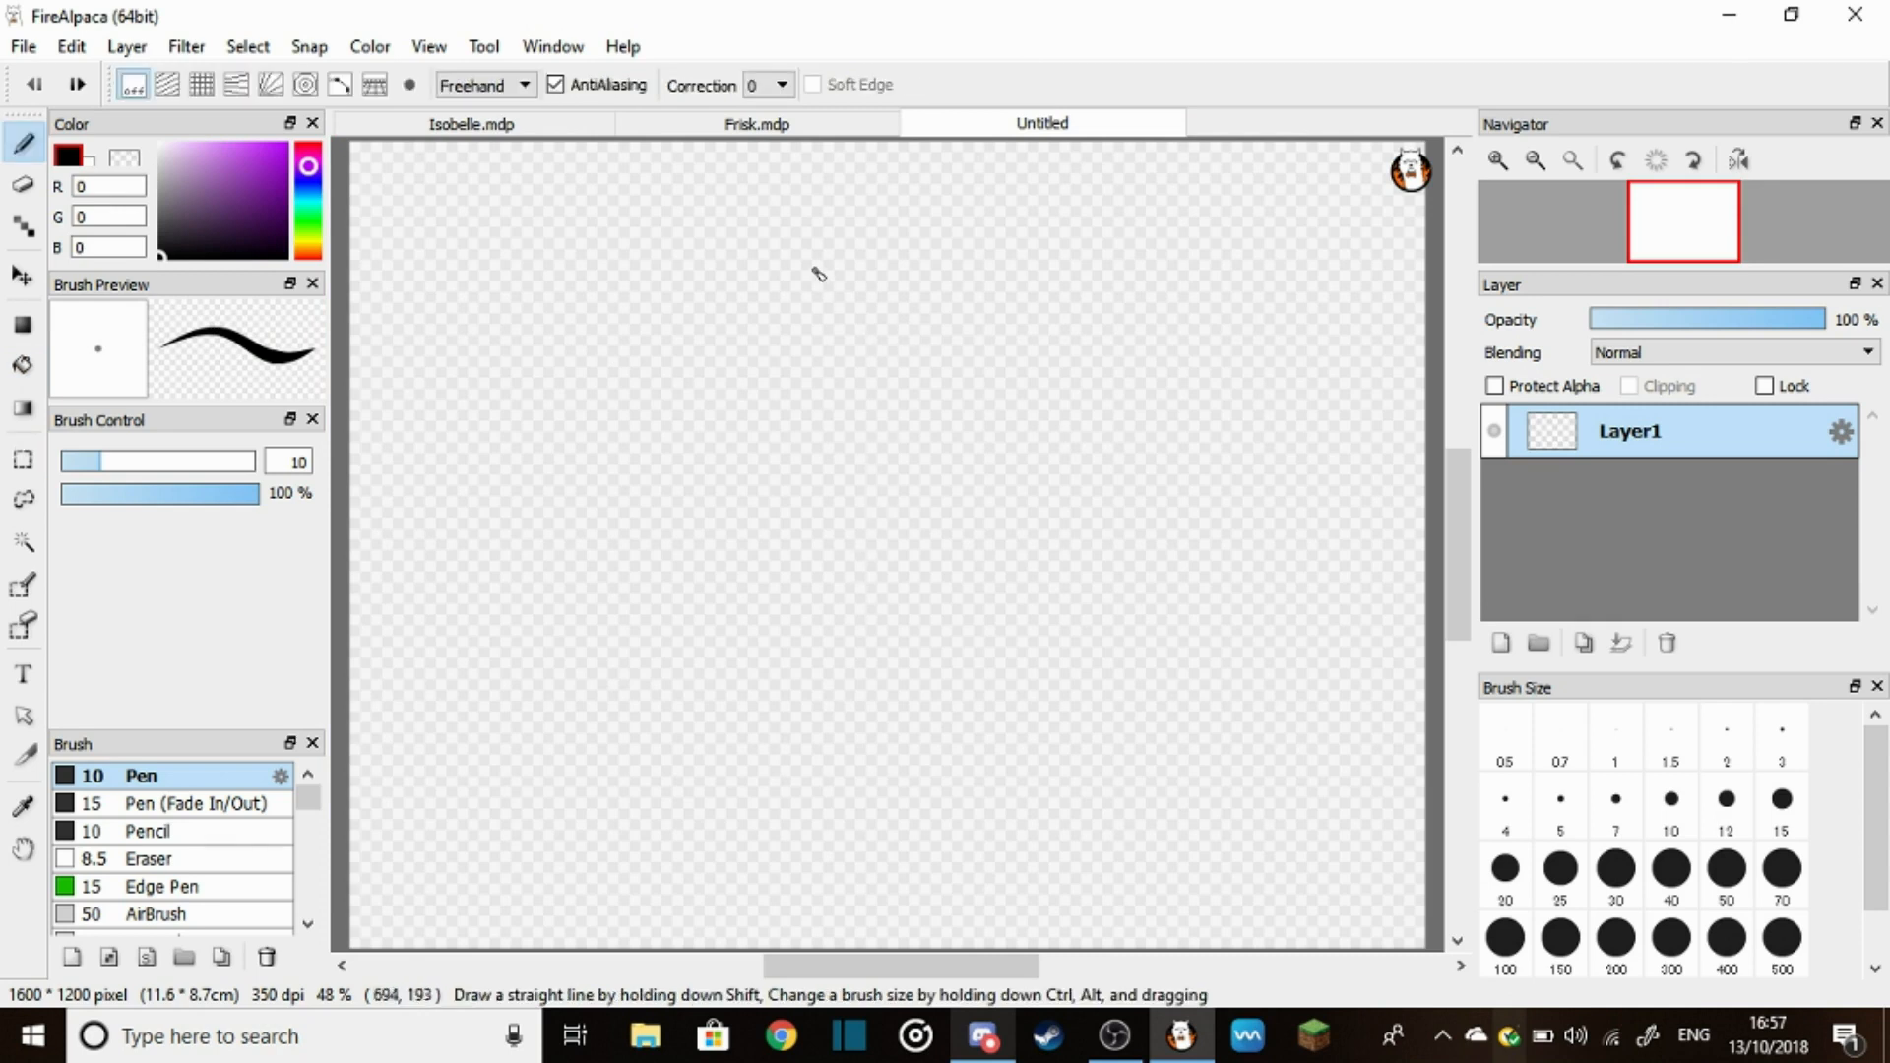
left_click_drag(857, 388, 664, 402)
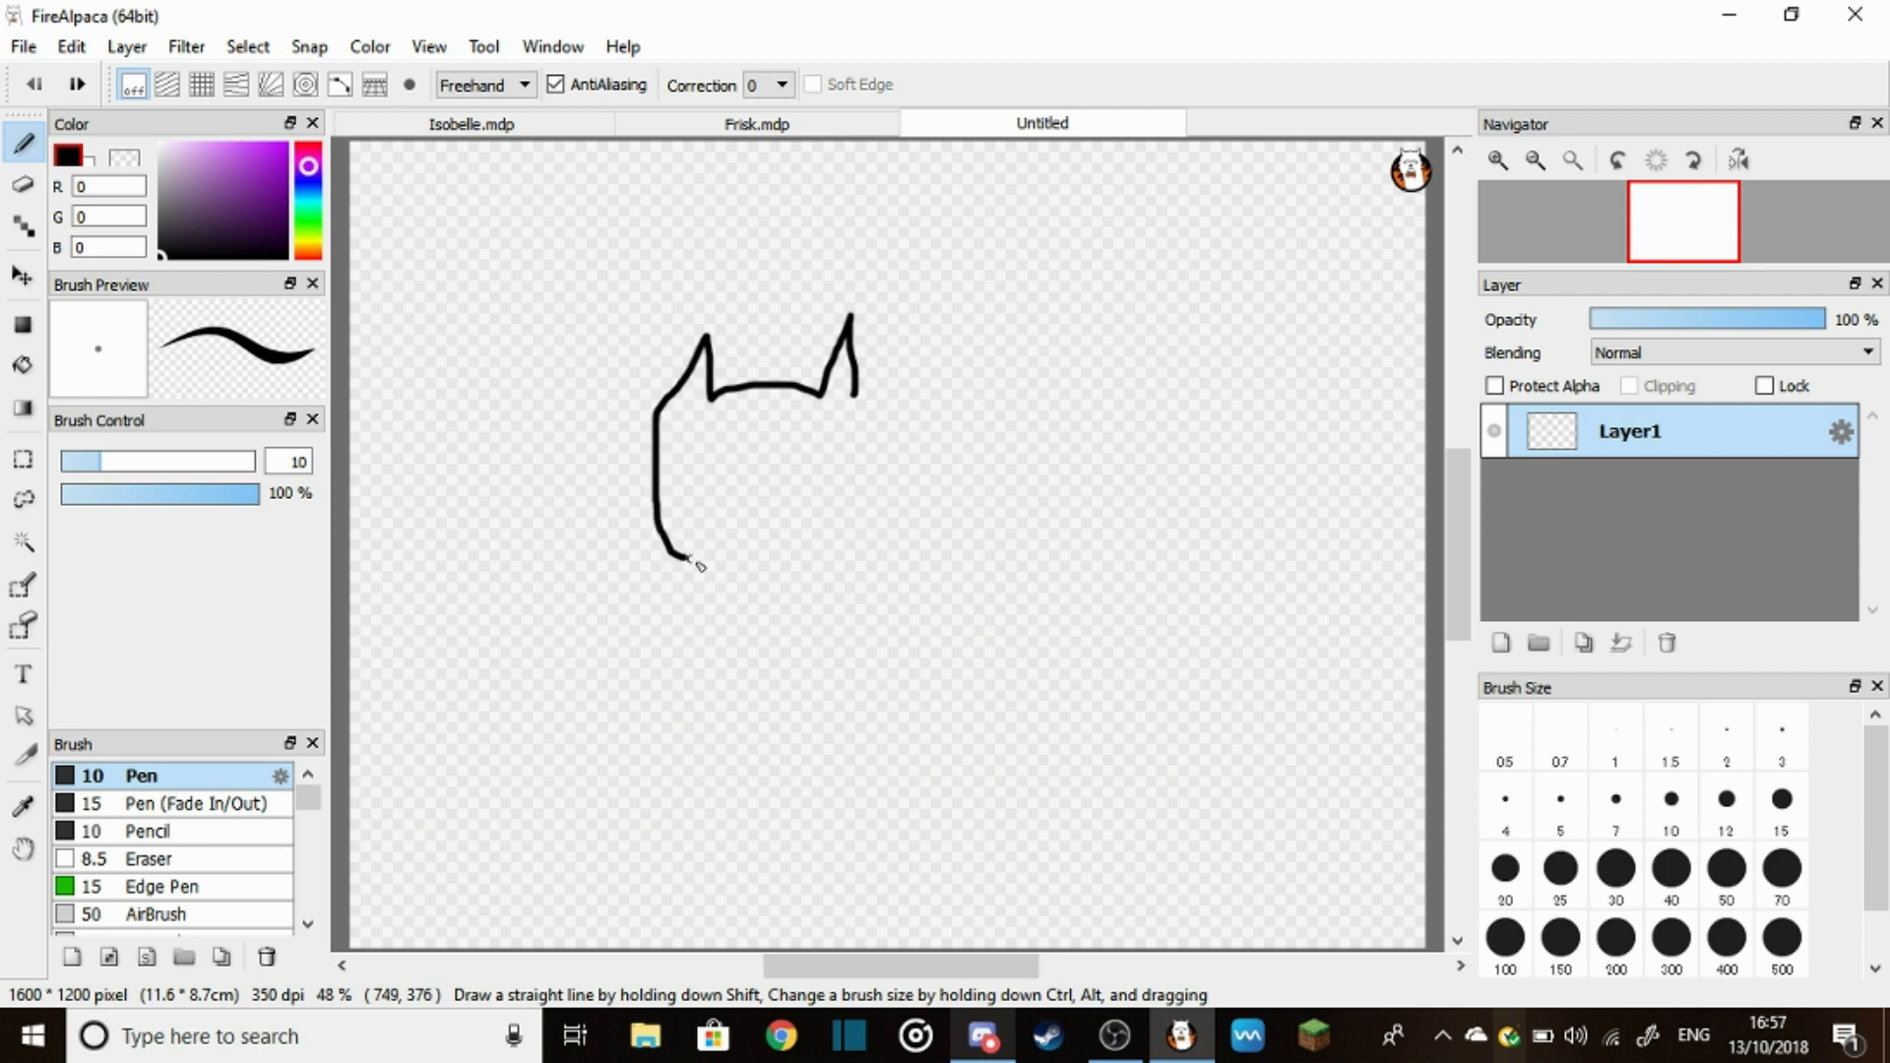
Outline the head with its ear and draw the segmented shell below it, undoing a stray stroke
left_click_drag(734, 569, 842, 458)
left_click_drag(672, 400, 719, 399)
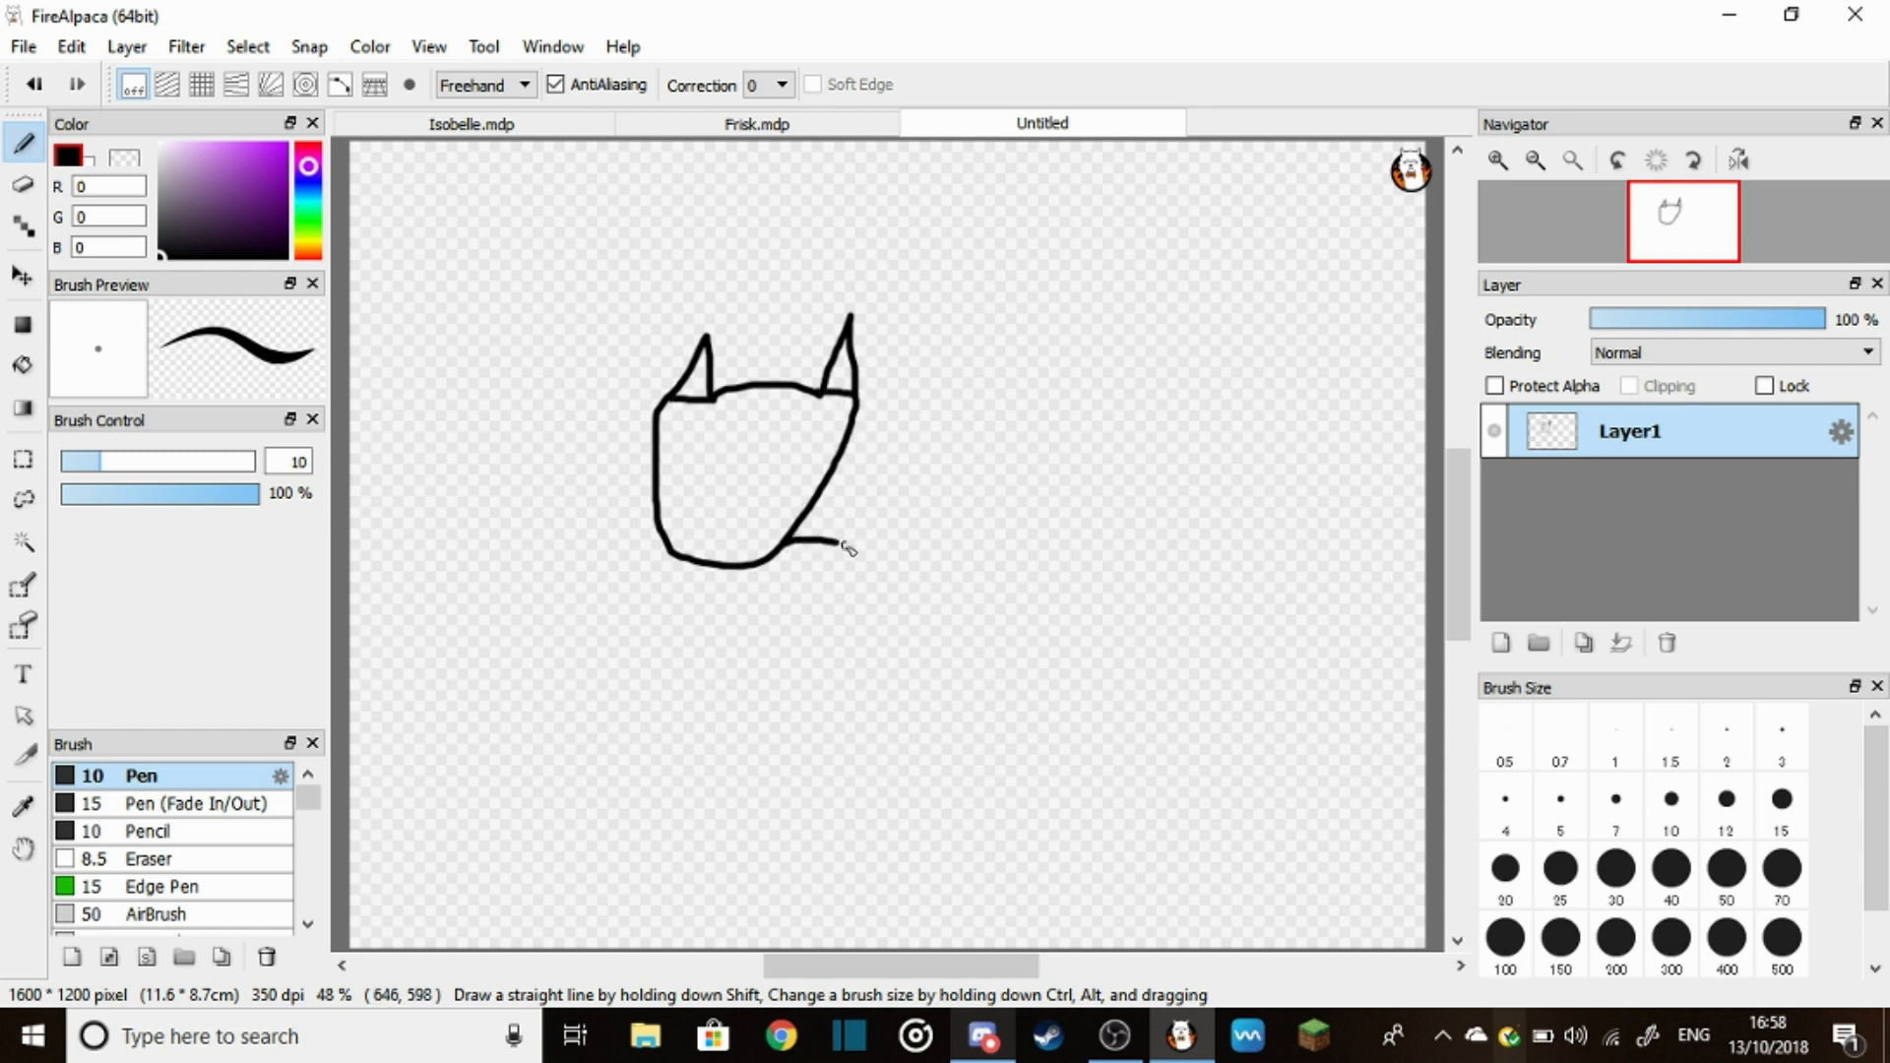
left_click_drag(898, 567, 942, 694)
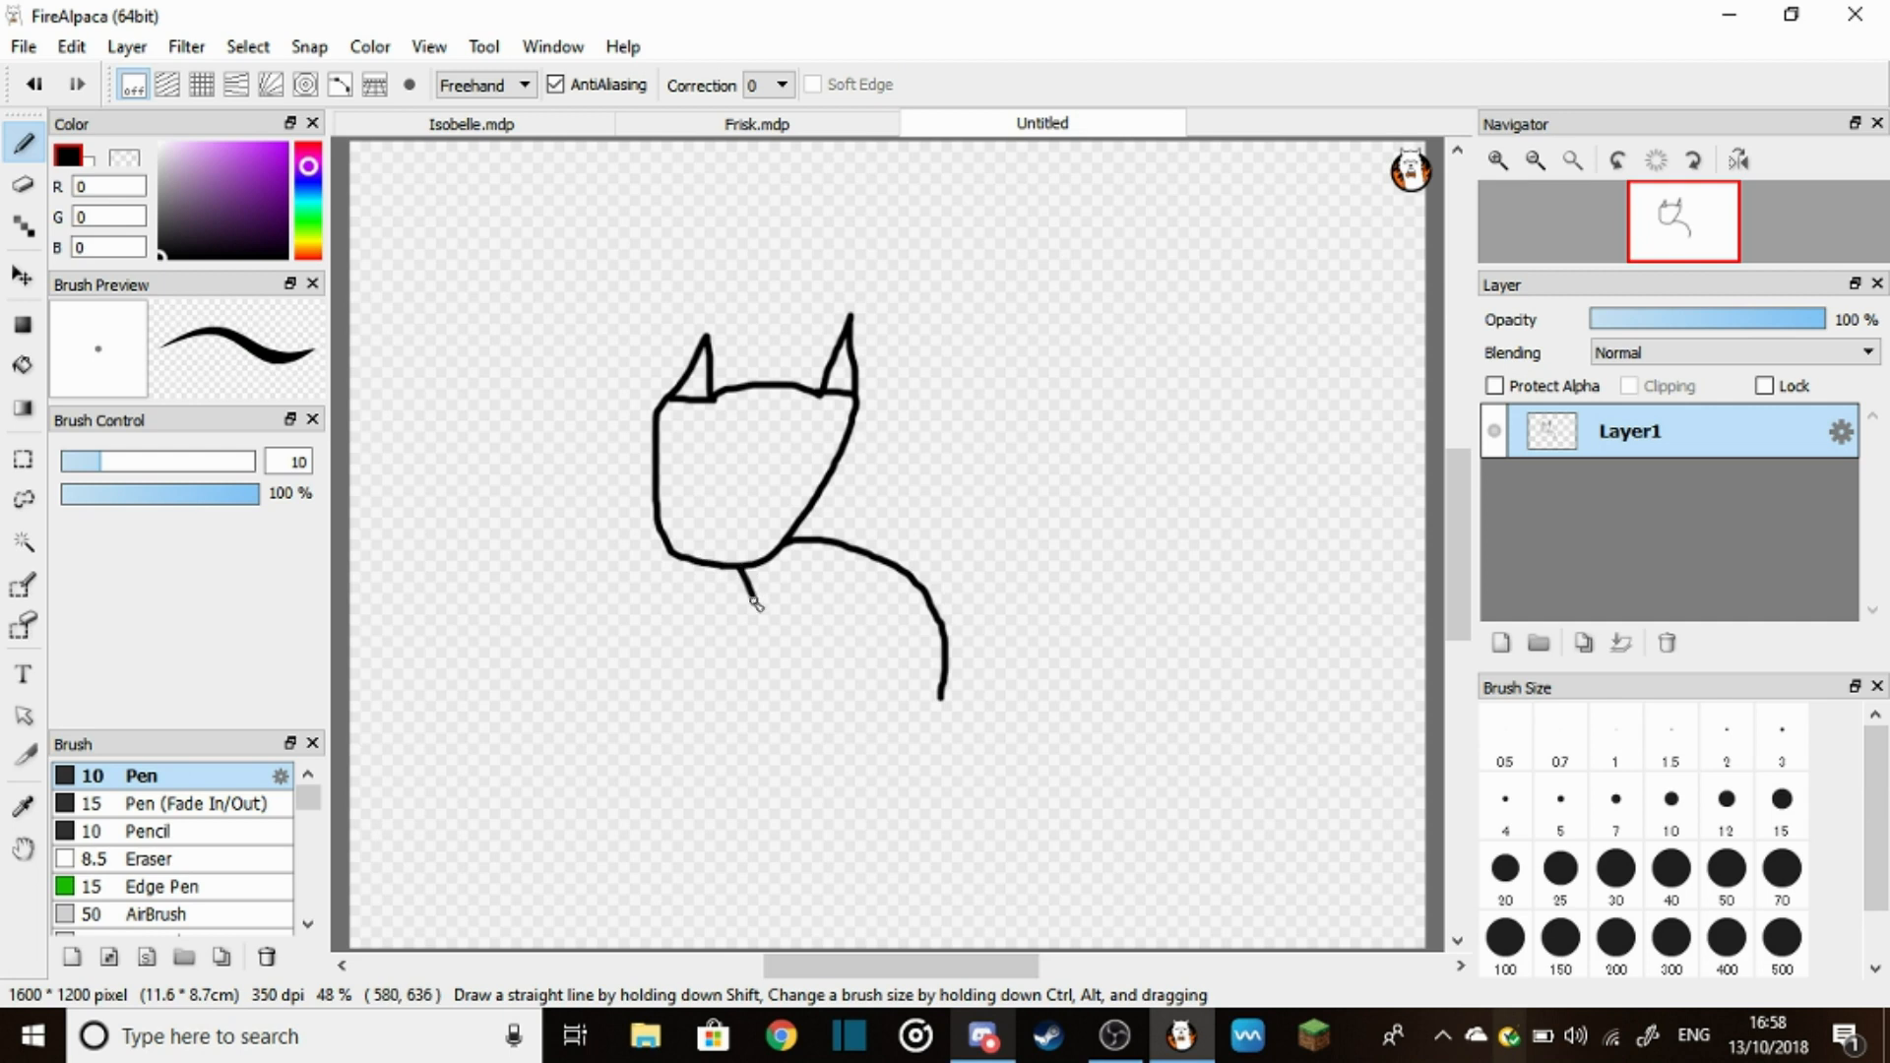
left_click_drag(748, 577, 946, 697)
left_click_drag(759, 597, 866, 555)
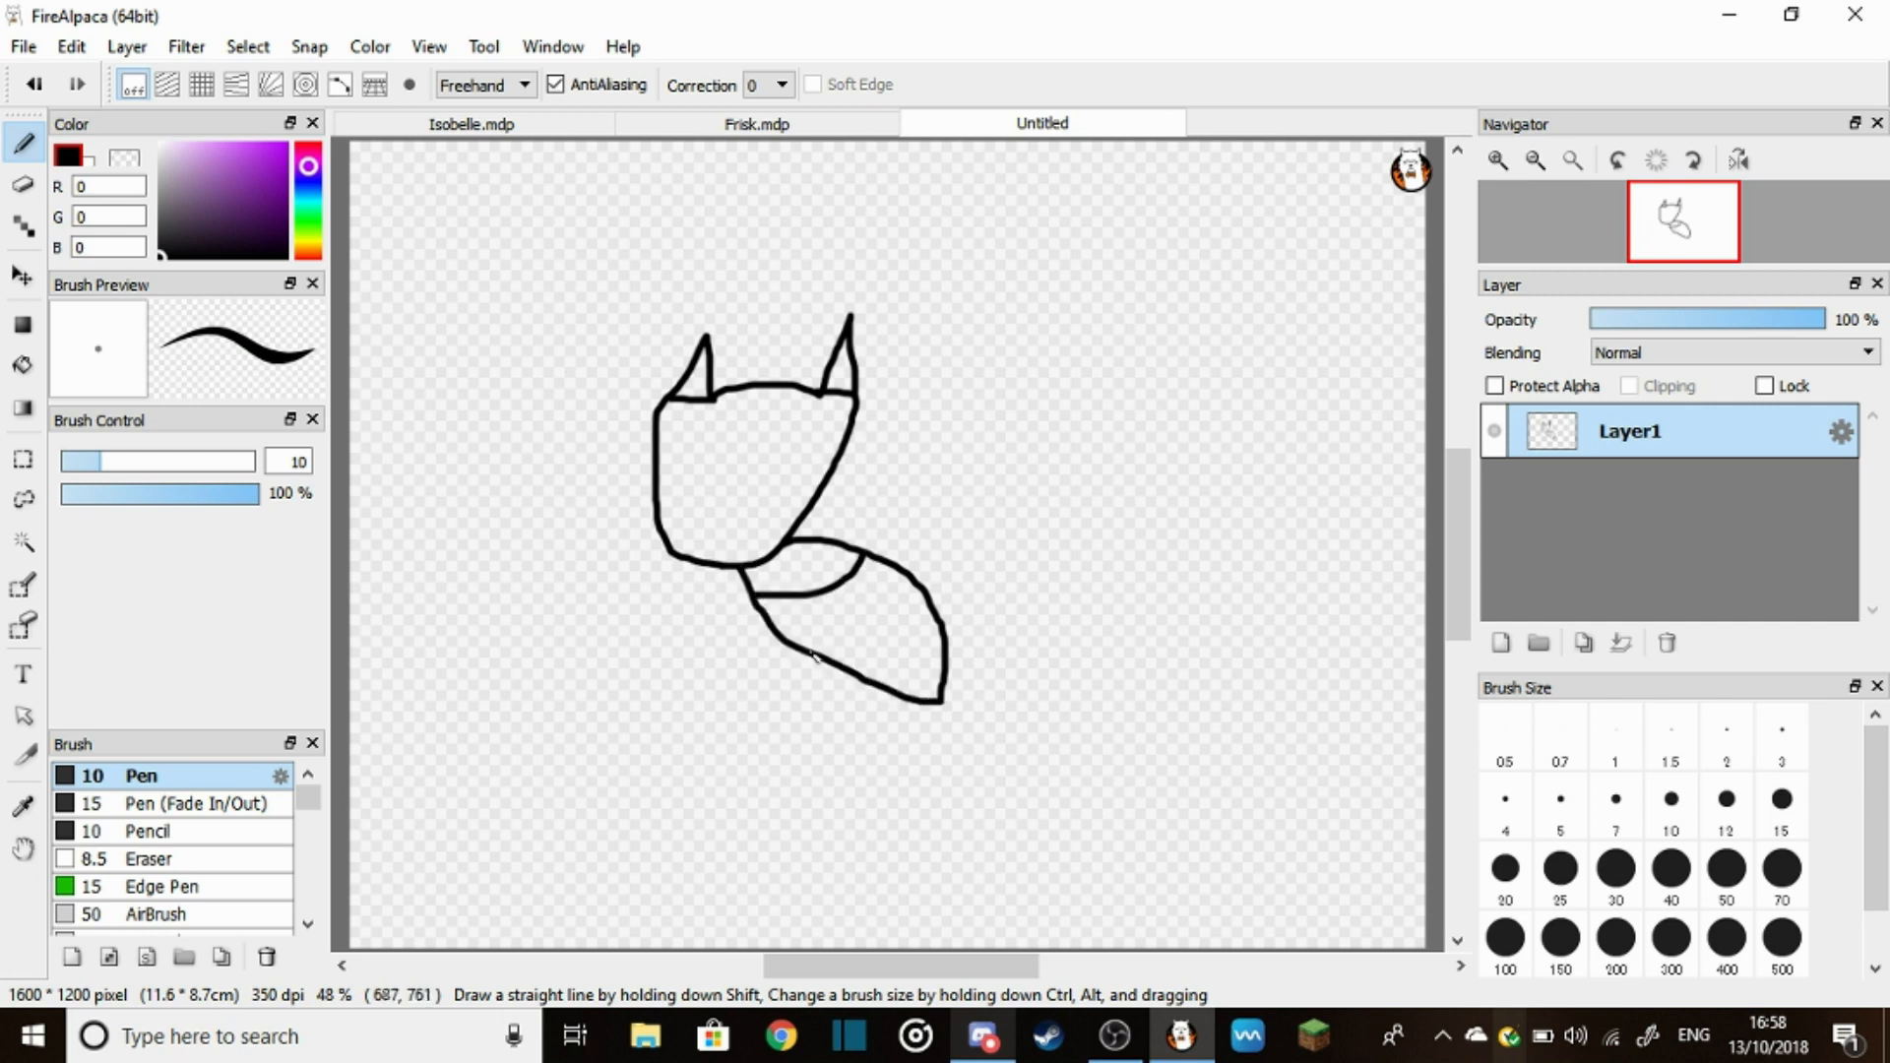
left_click_drag(816, 653, 906, 575)
left_click_drag(885, 681, 935, 614)
mouse_move(775, 562)
left_mouse_down()
mouse_move(887, 665)
mouse_move(842, 596)
mouse_move(941, 697)
left_mouse_up()
key("ctrl+z")
Draw the long body stretching right and back up to the shell tip, undoing one closing stroke
mouse_move(680, 562)
left_mouse_down()
mouse_move(667, 694)
mouse_move(731, 793)
left_mouse_up()
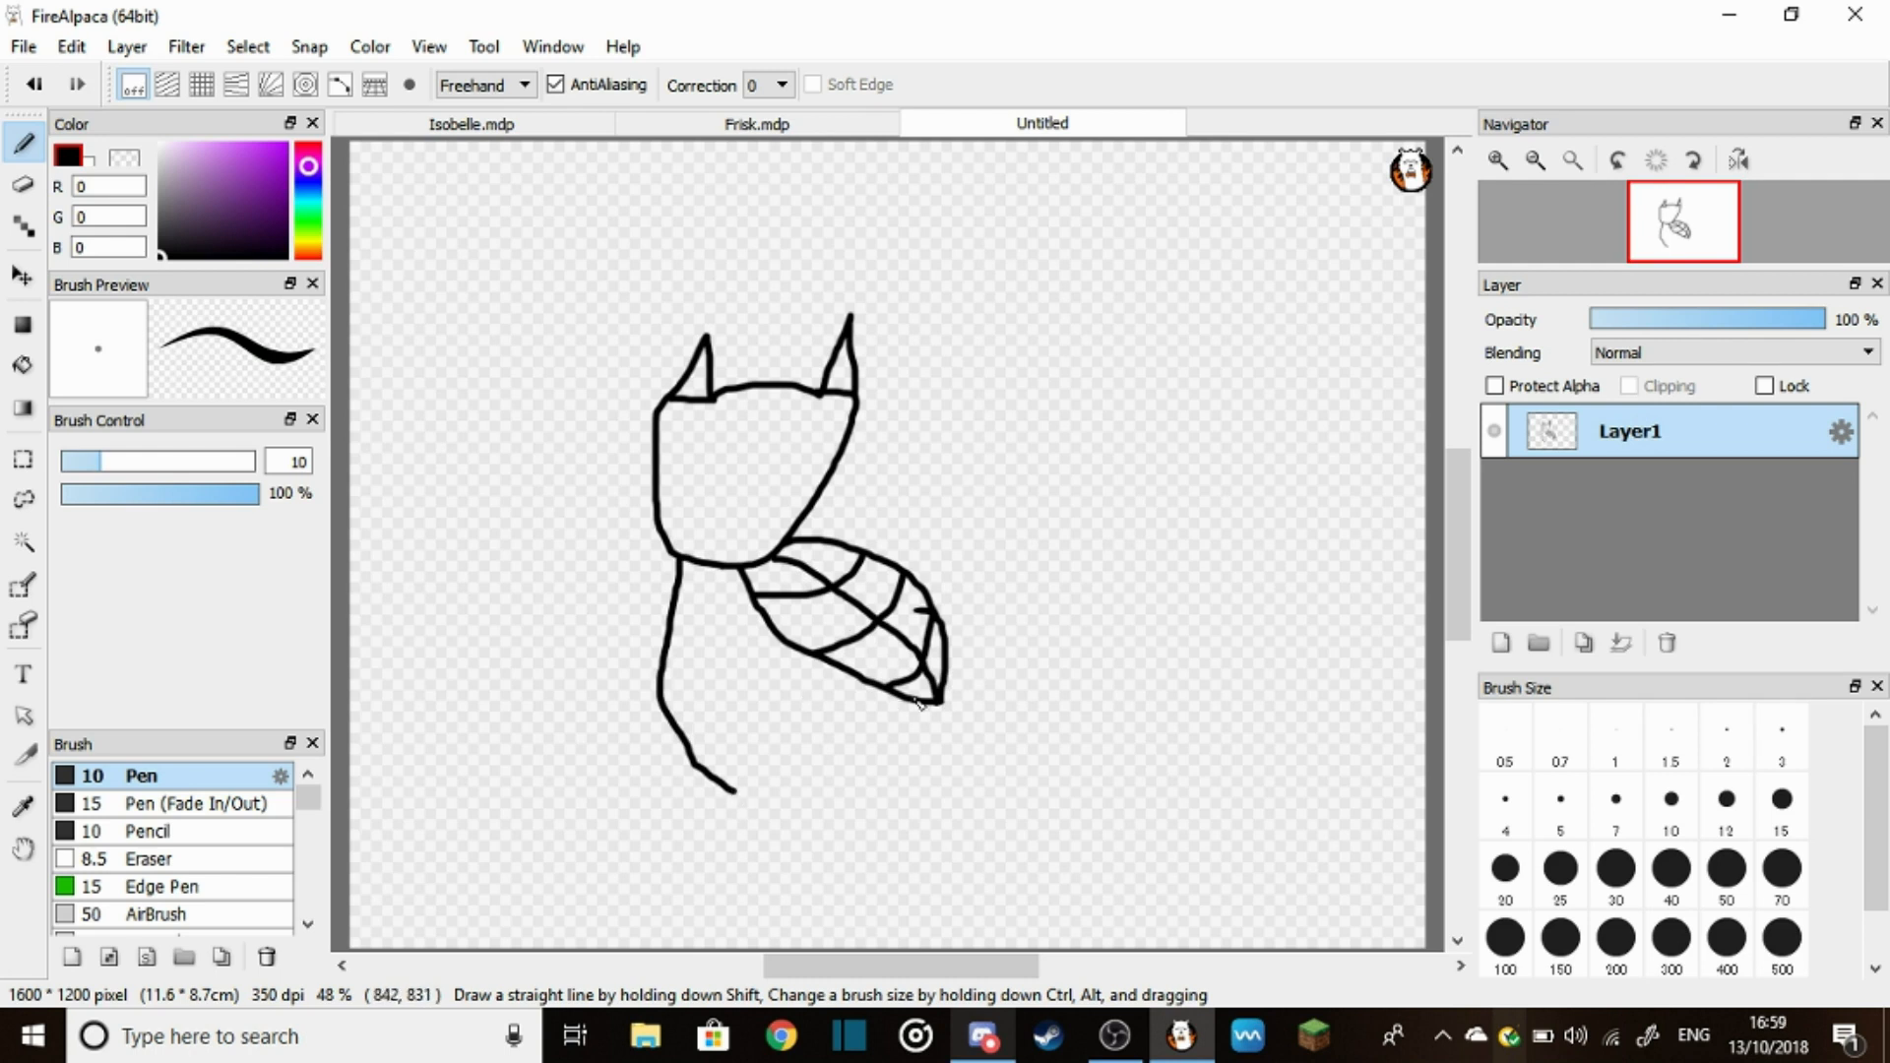
left_click_drag(926, 701, 754, 798)
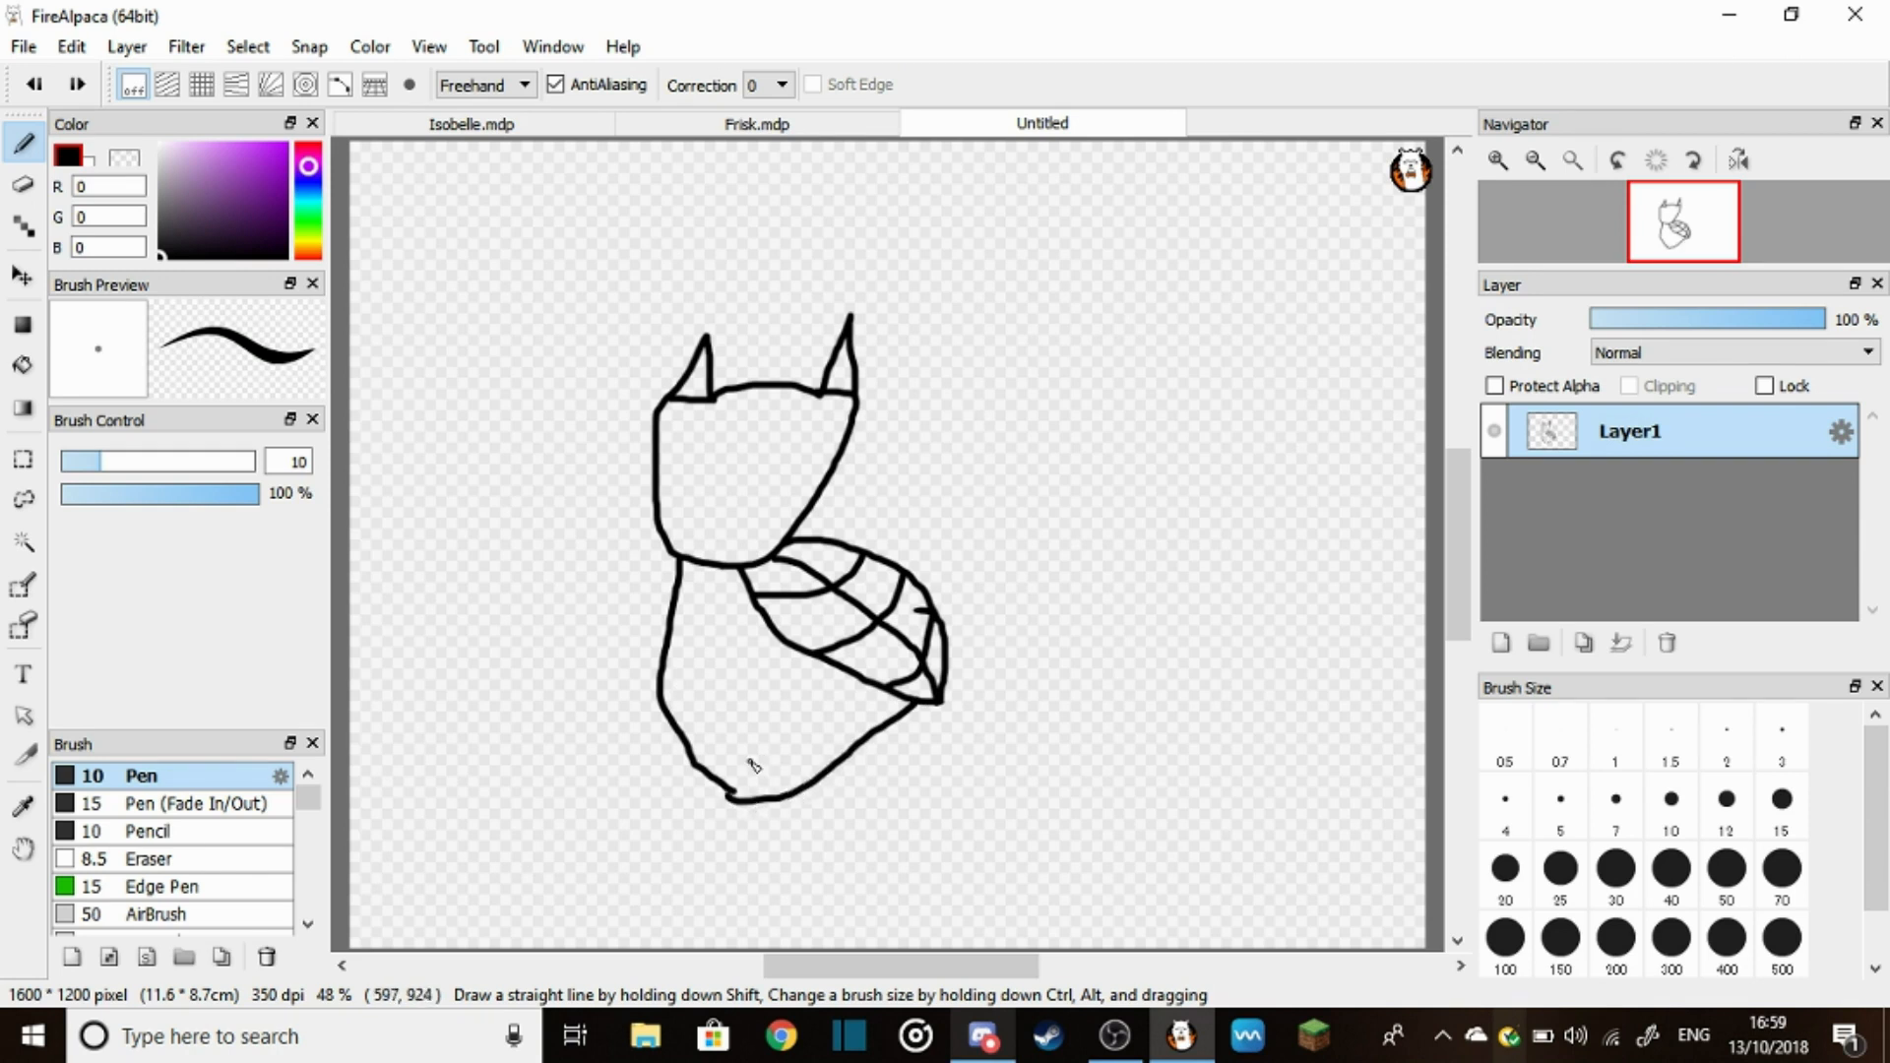
key("ctrl+z")
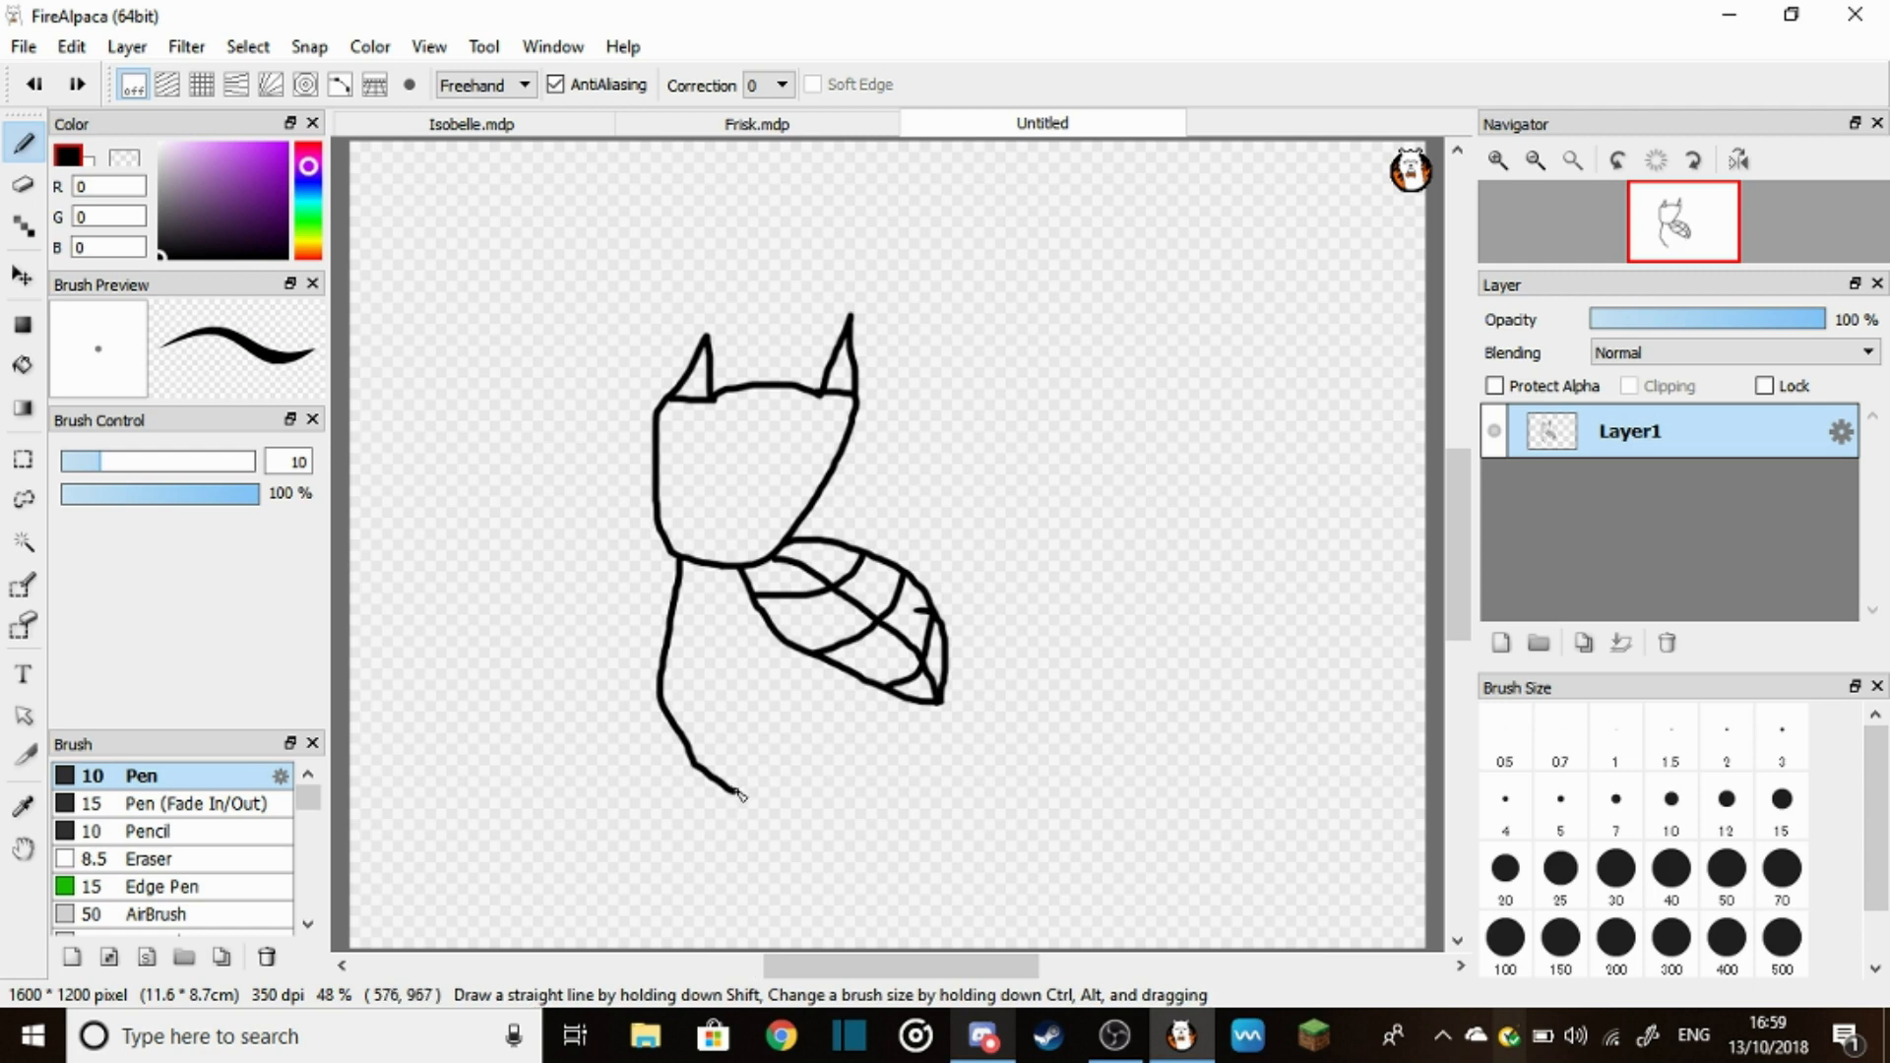
left_click_drag(781, 804, 1108, 792)
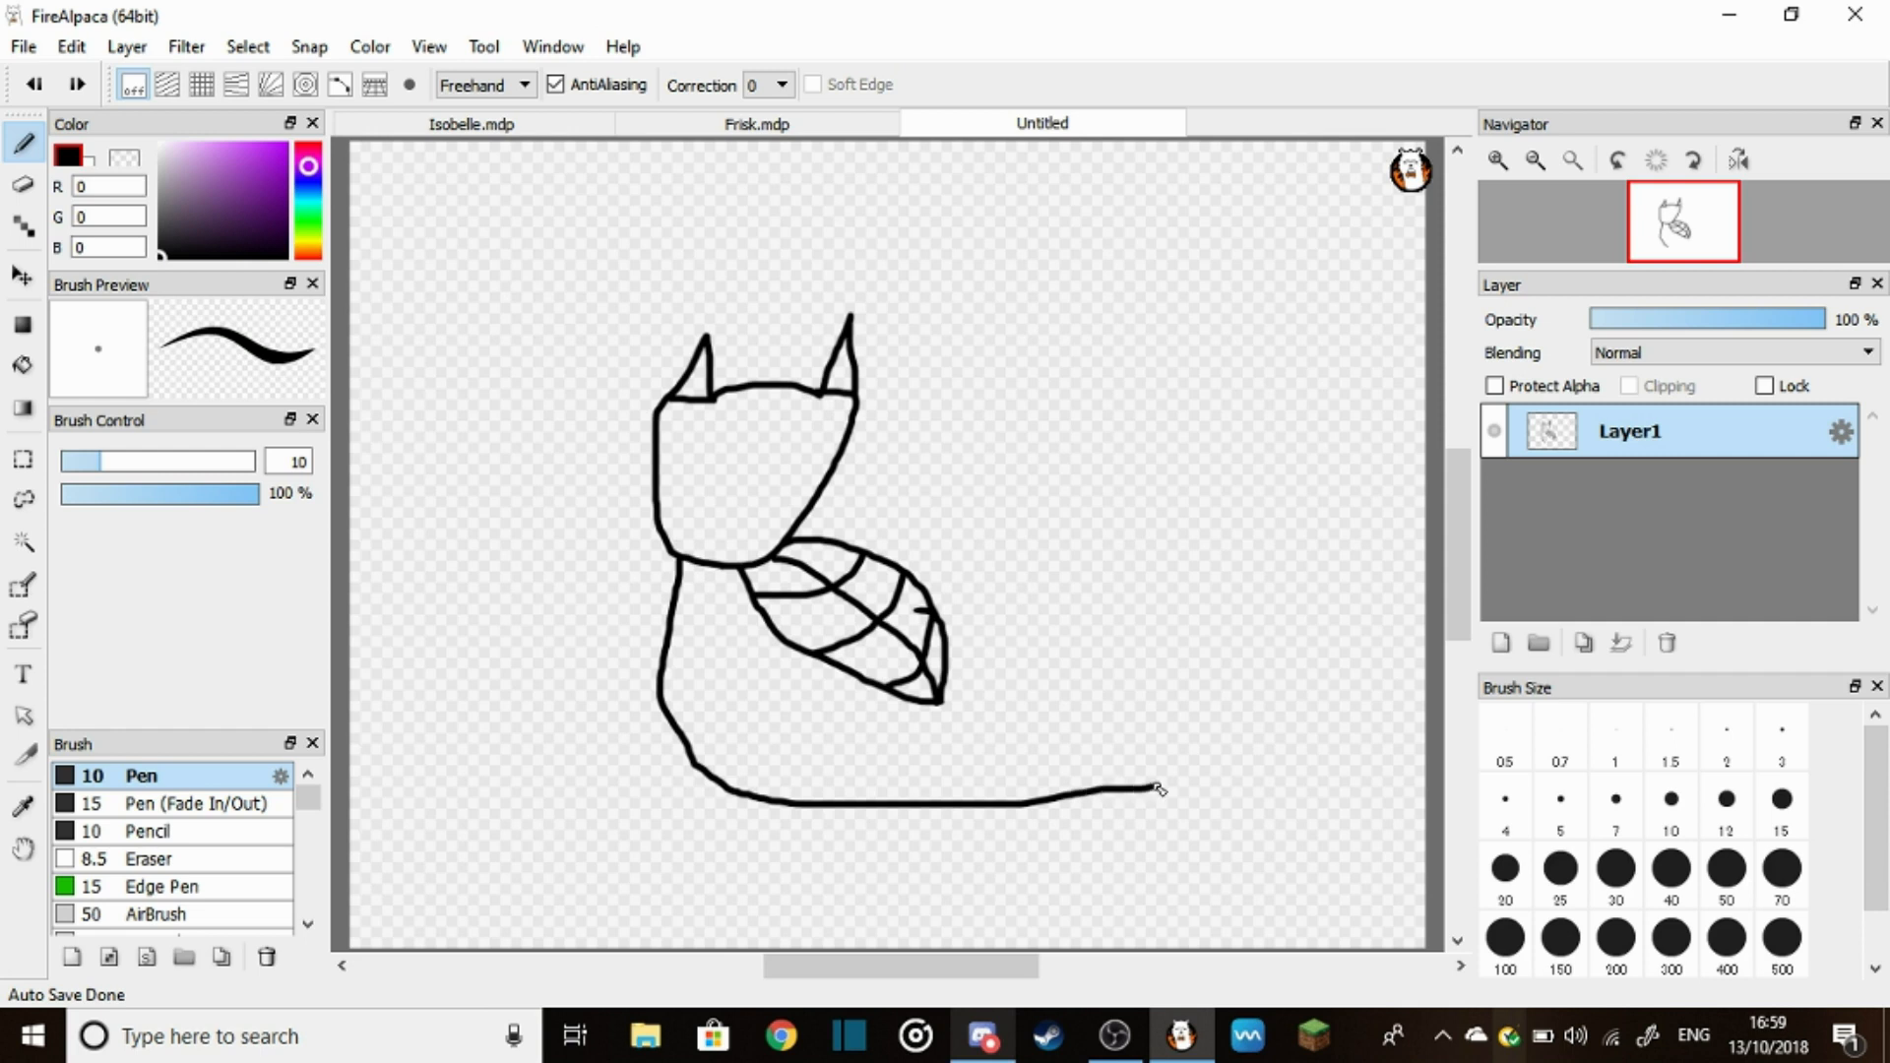
left_click_drag(1149, 784, 936, 705)
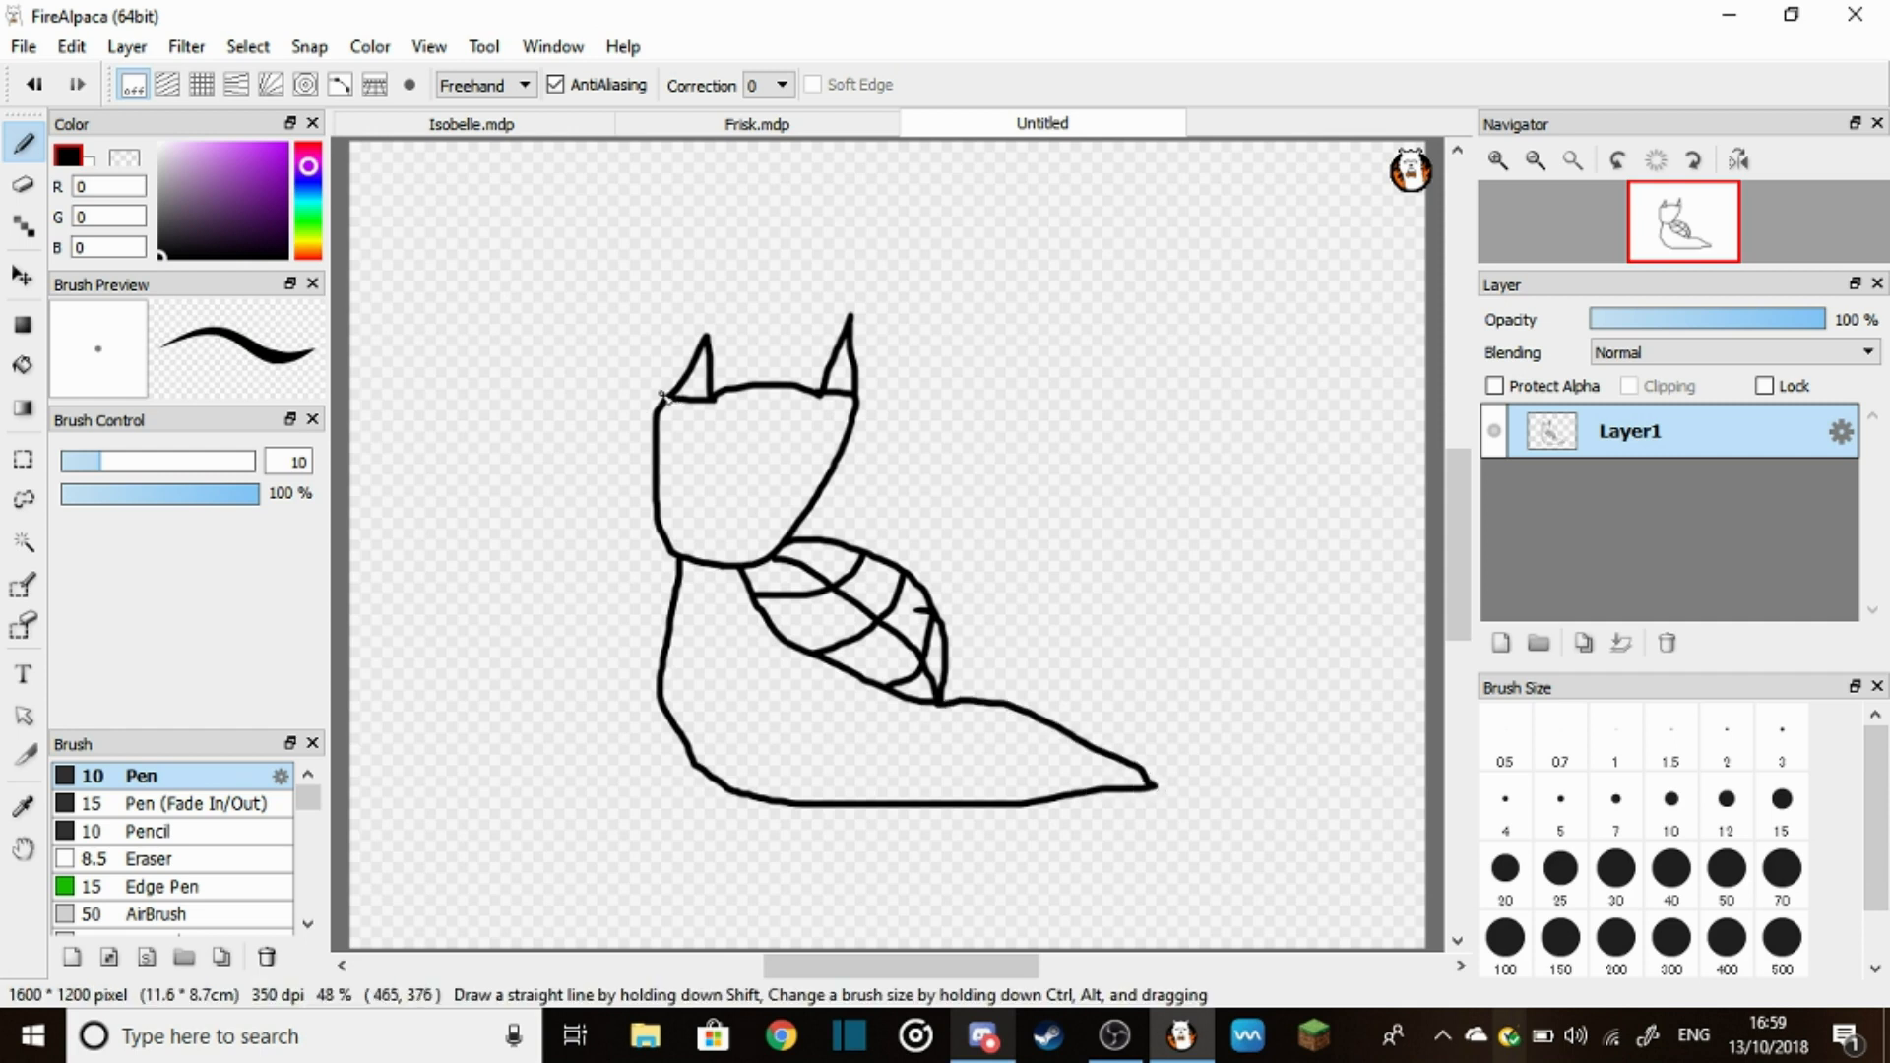
Erase the pointed ears and redraw them as small rounded ears
left_click(23, 183)
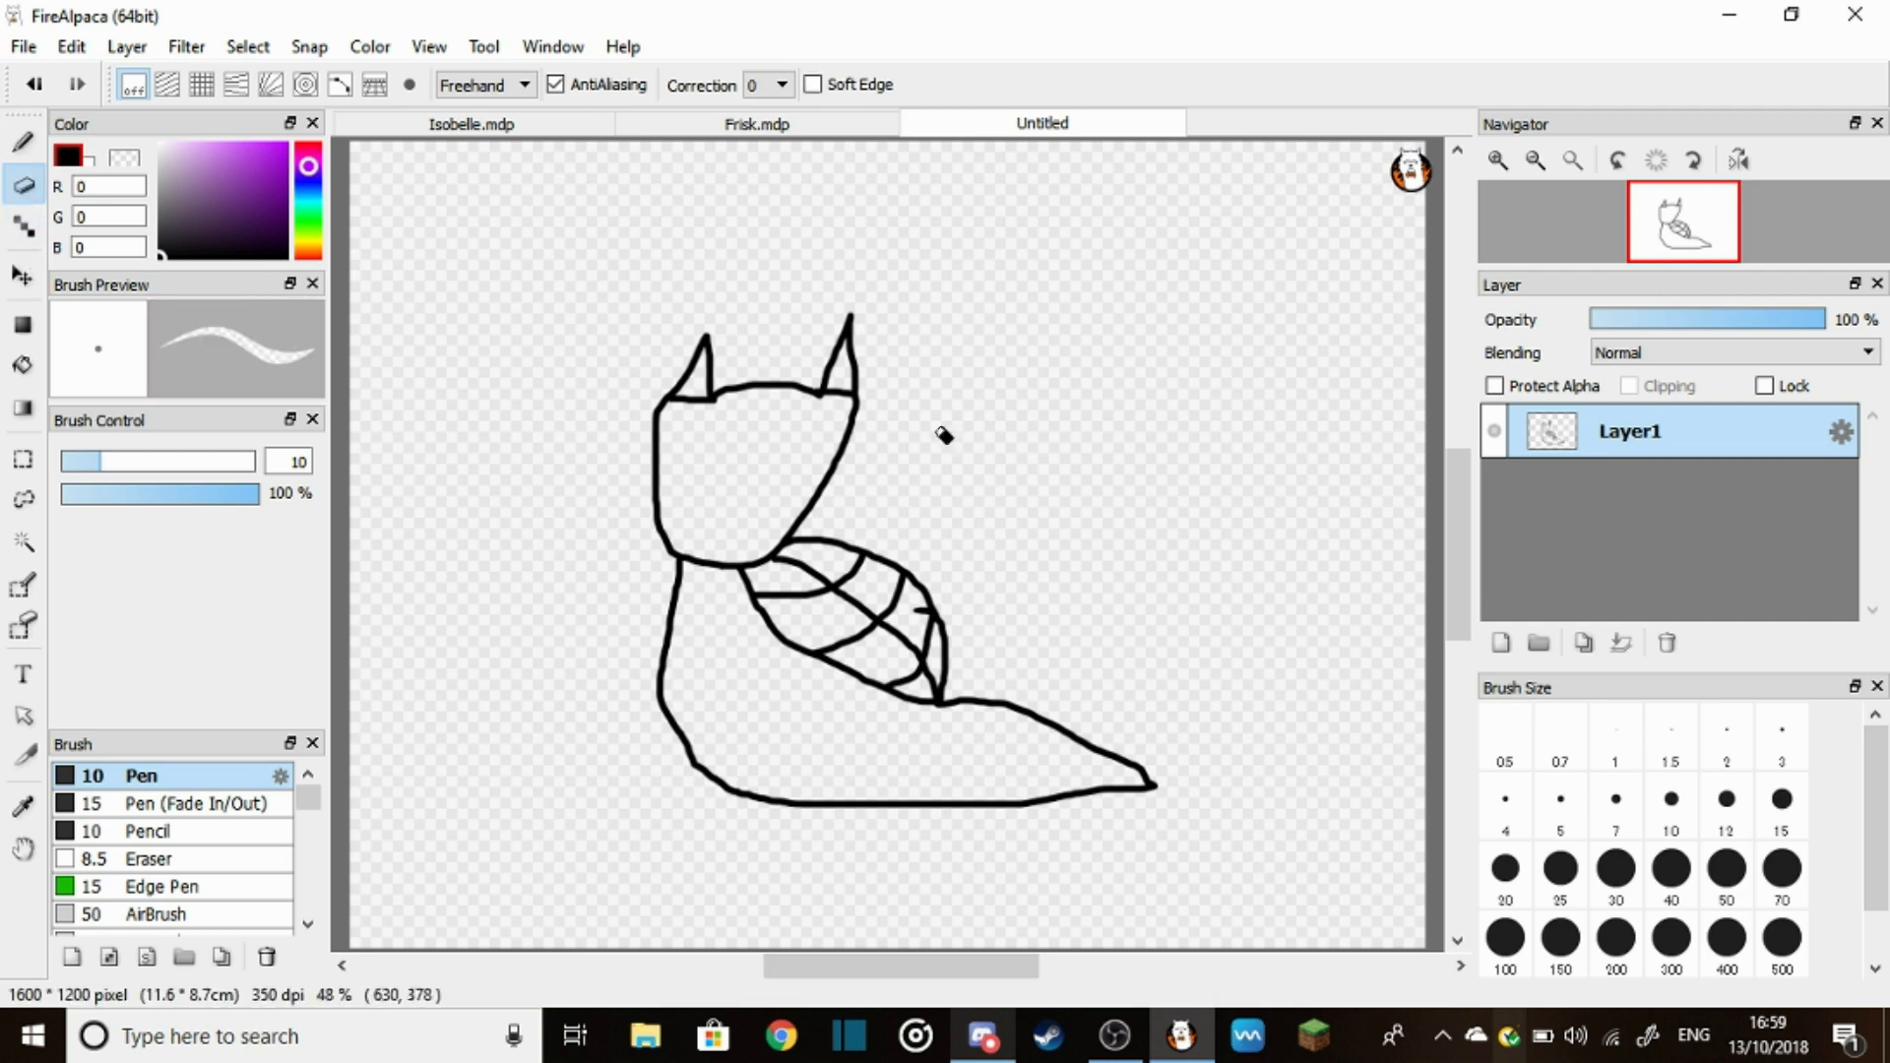
mouse_move(709, 342)
left_mouse_down()
mouse_move(694, 387)
mouse_move(716, 400)
mouse_move(842, 354)
mouse_move(857, 406)
mouse_move(874, 399)
mouse_move(850, 421)
left_mouse_up()
key("b")
left_click_drag(677, 403, 725, 388)
Add speed lines behind the slug, a neck stroke, fin shapes on the shell and an eye loop
left_click_drag(1093, 660, 1321, 644)
left_click_drag(1173, 745, 1359, 714)
mouse_move(824, 535)
left_mouse_down()
mouse_move(876, 494)
mouse_move(853, 547)
left_mouse_up()
left_click_drag(869, 622, 923, 544)
left_click_drag(922, 543, 900, 628)
left_click_drag(697, 438, 707, 444)
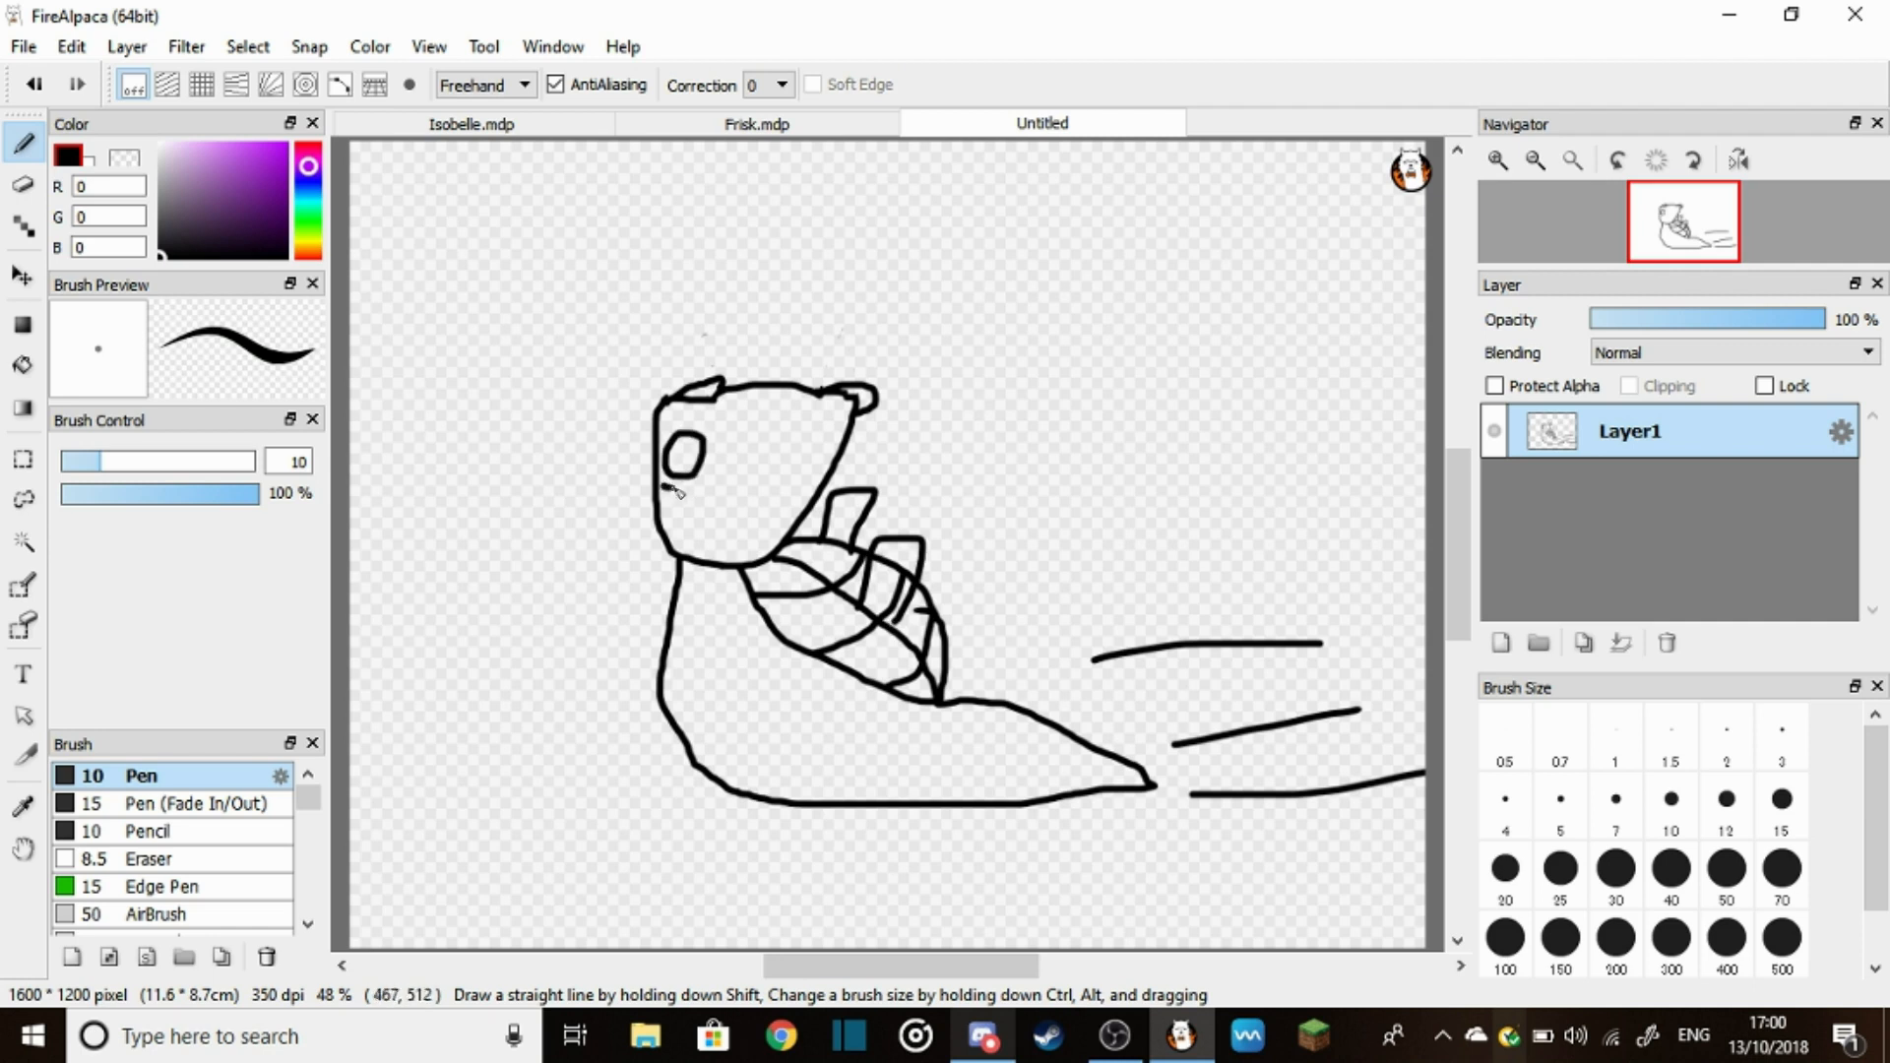
Swap to magenta for the cheek blush and begin bucket-filling the head blue
key("x")
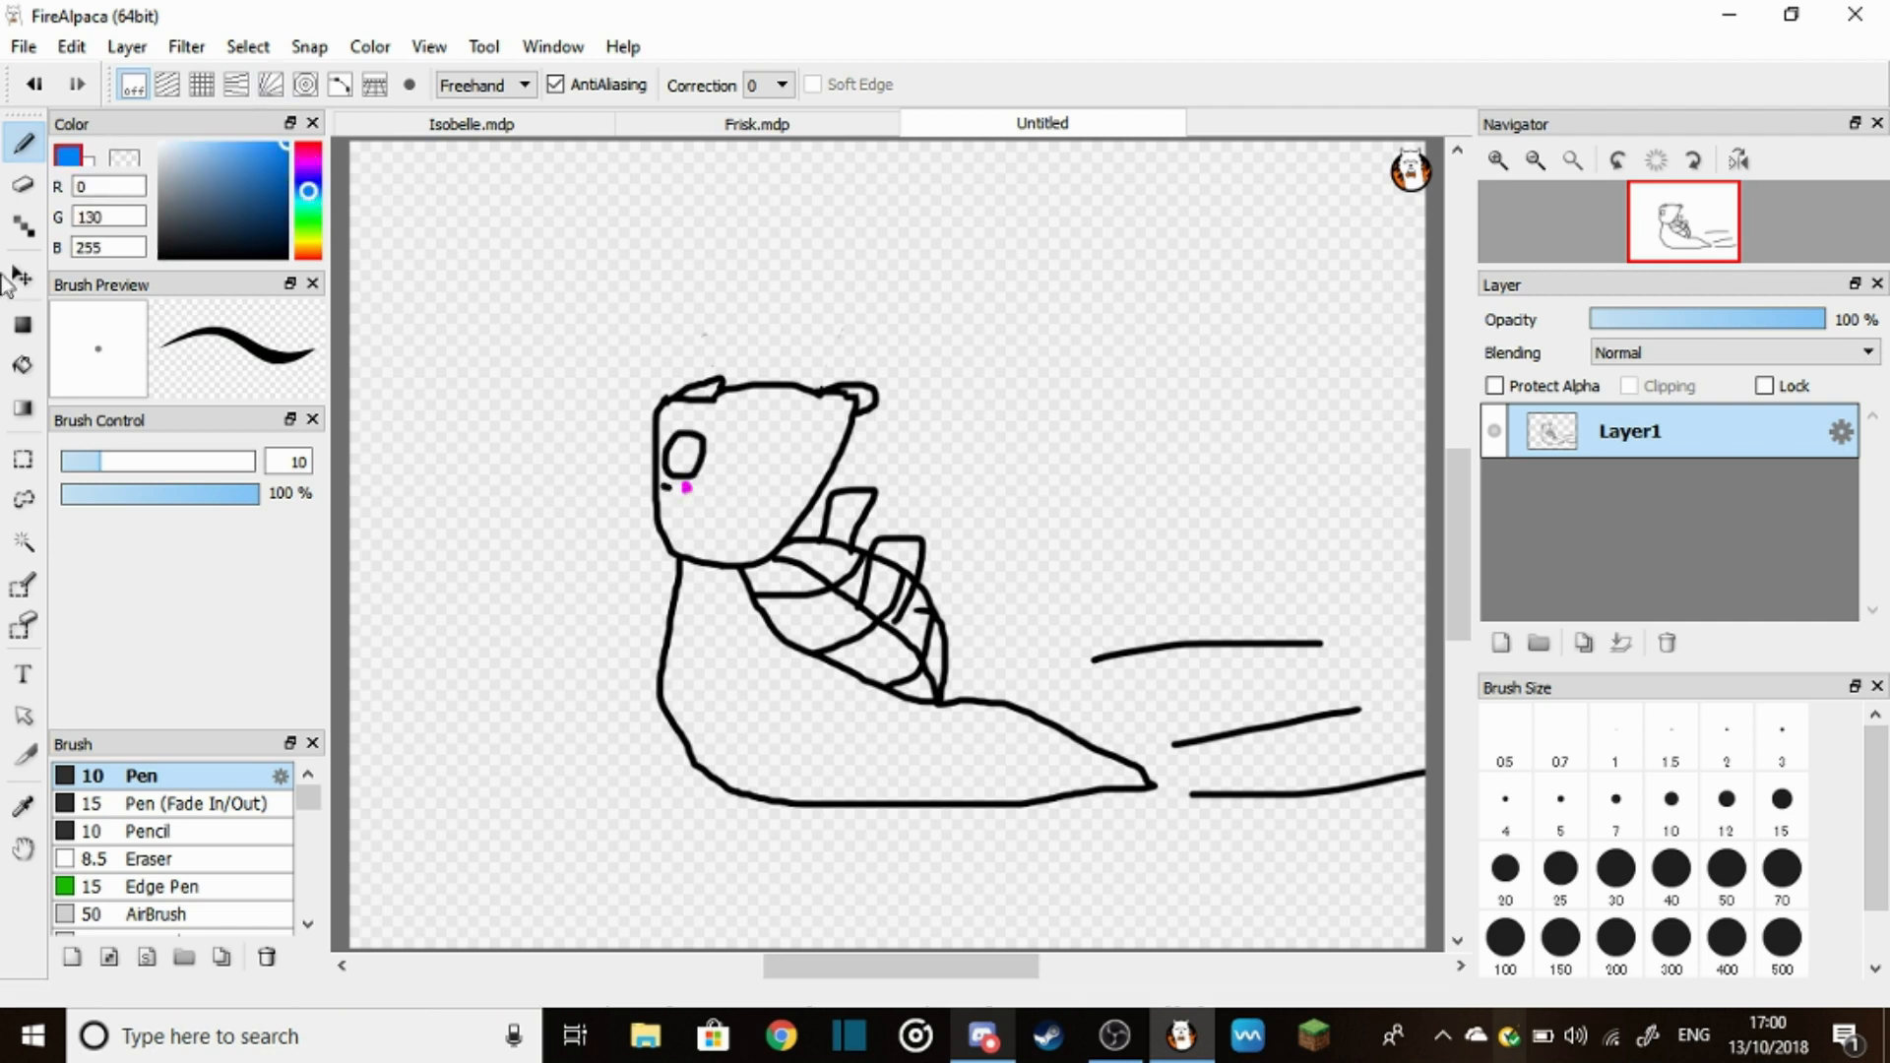
key("g")
left_click(753, 458)
Fill the ear tip blue and all the shell segments bright green
left_click(869, 393)
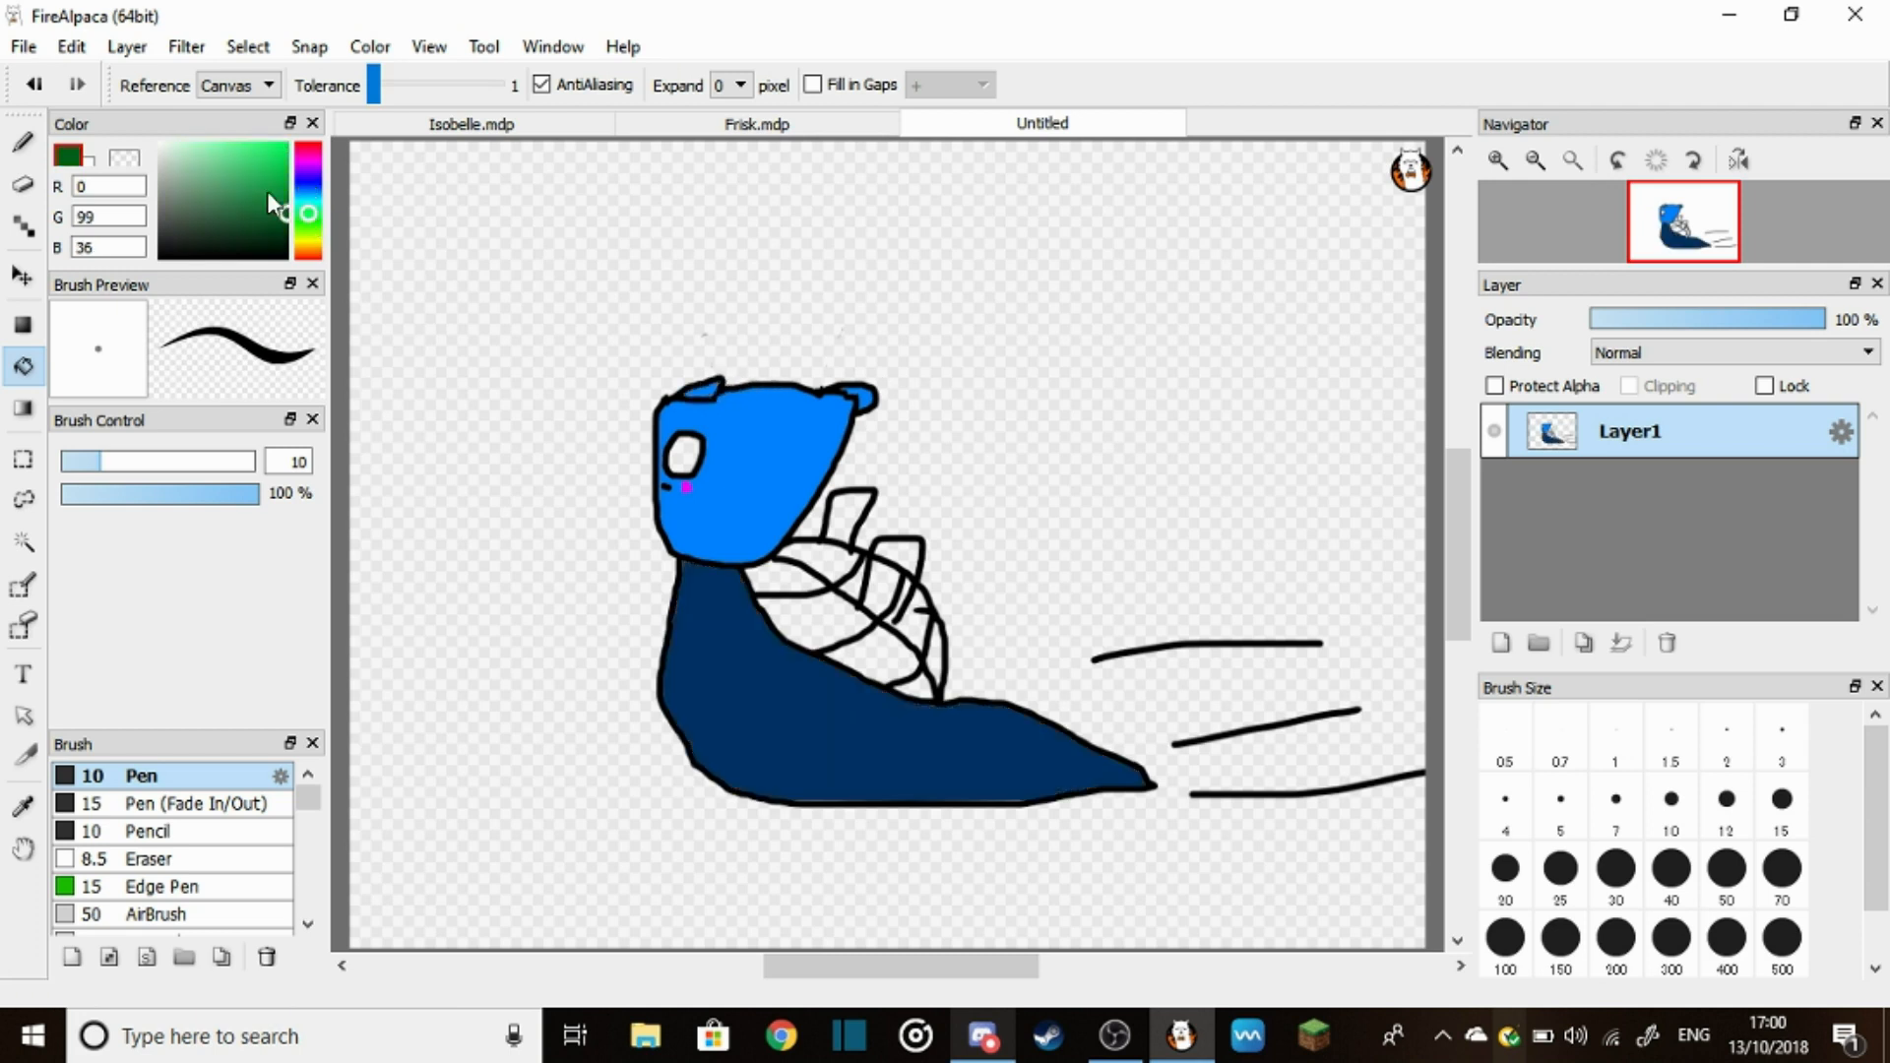
left_click(273, 147)
left_click(824, 555)
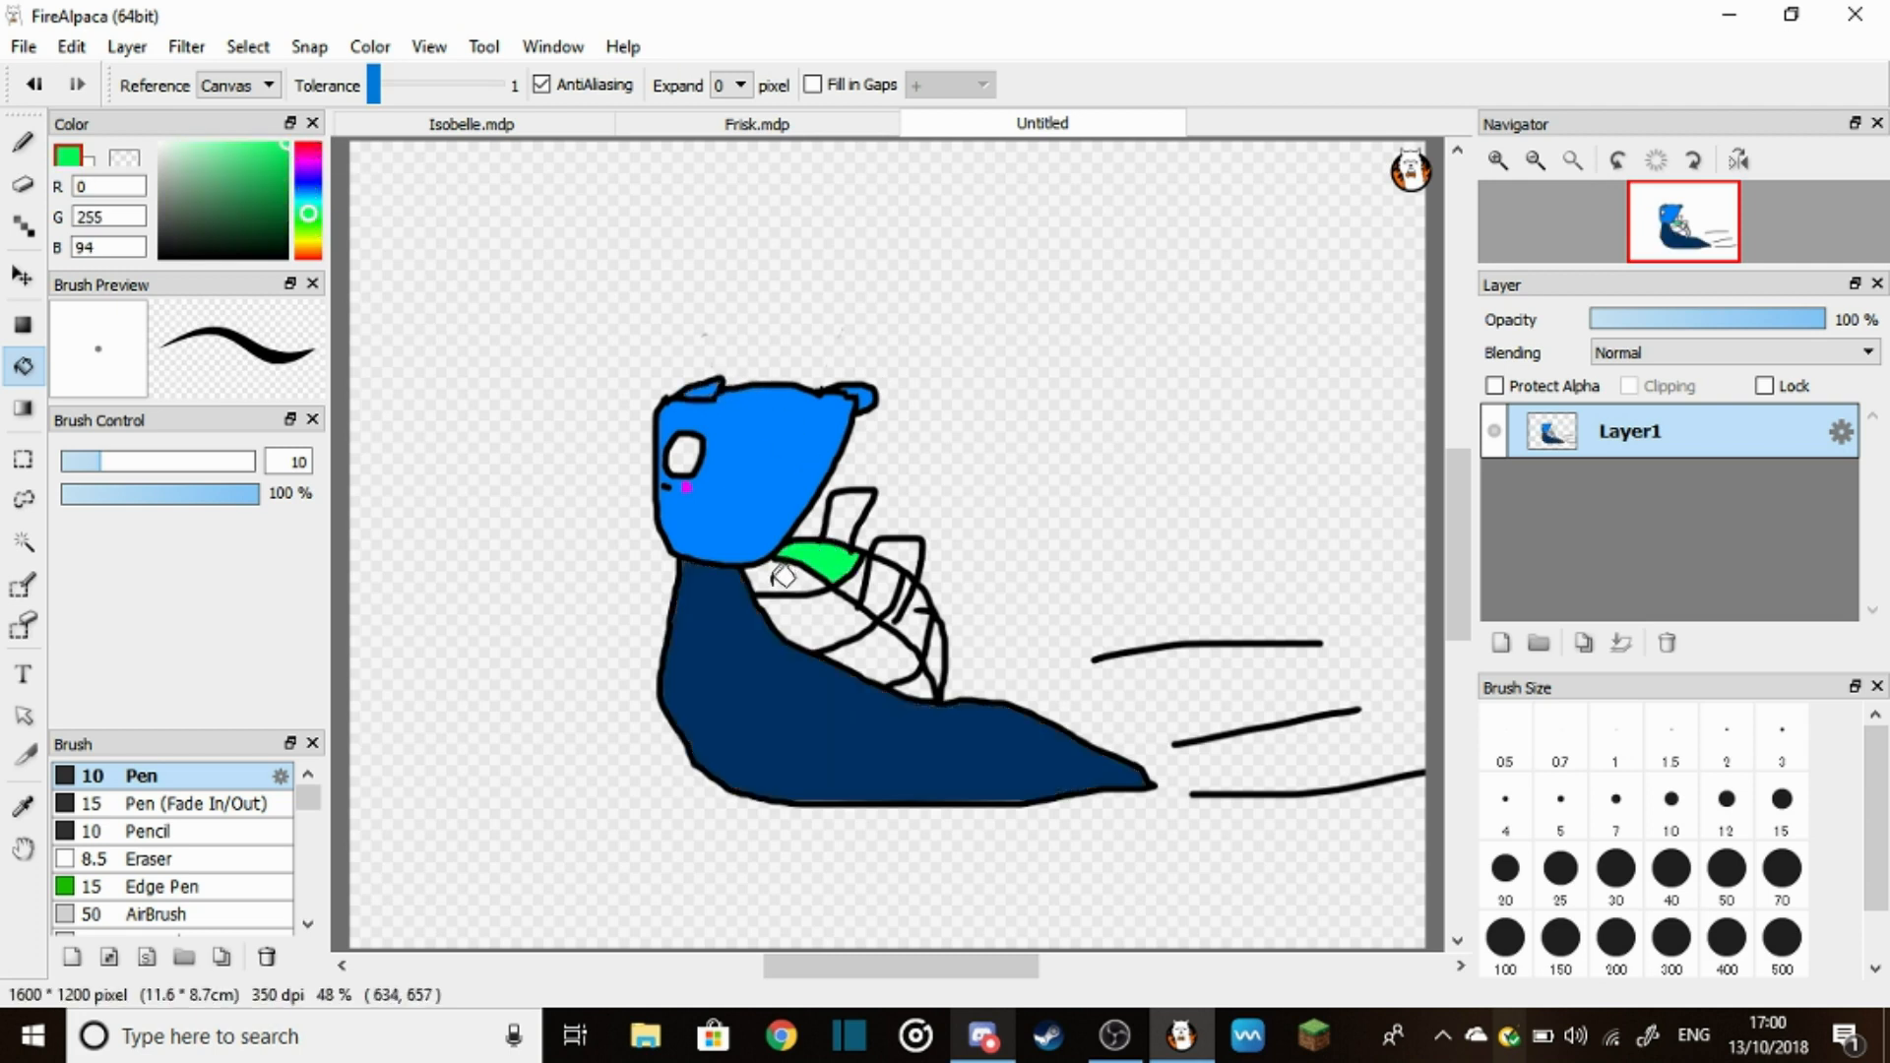
left_click(806, 606)
left_click(871, 649)
left_click(923, 622)
Fill the two shell fins black
left_click(932, 665)
left_click(851, 510)
left_click(898, 558)
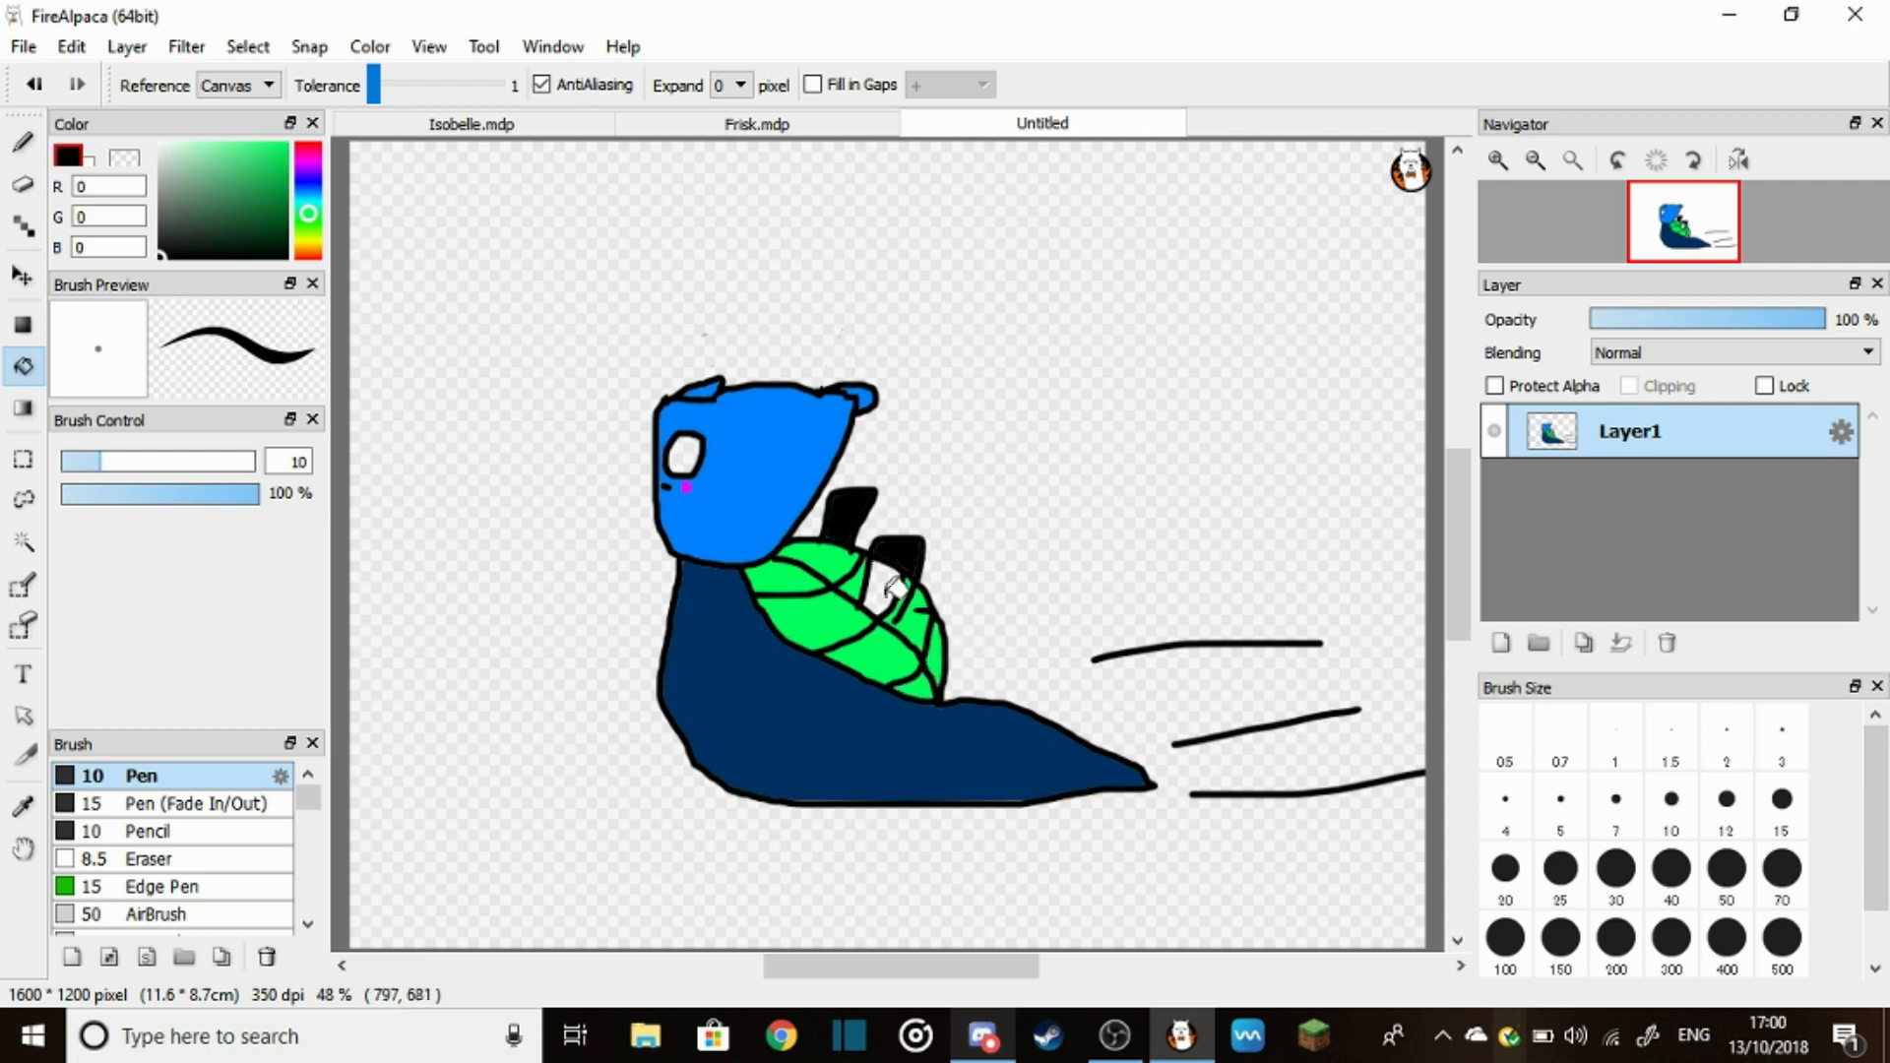
left_click(892, 592)
key("b")
key("g")
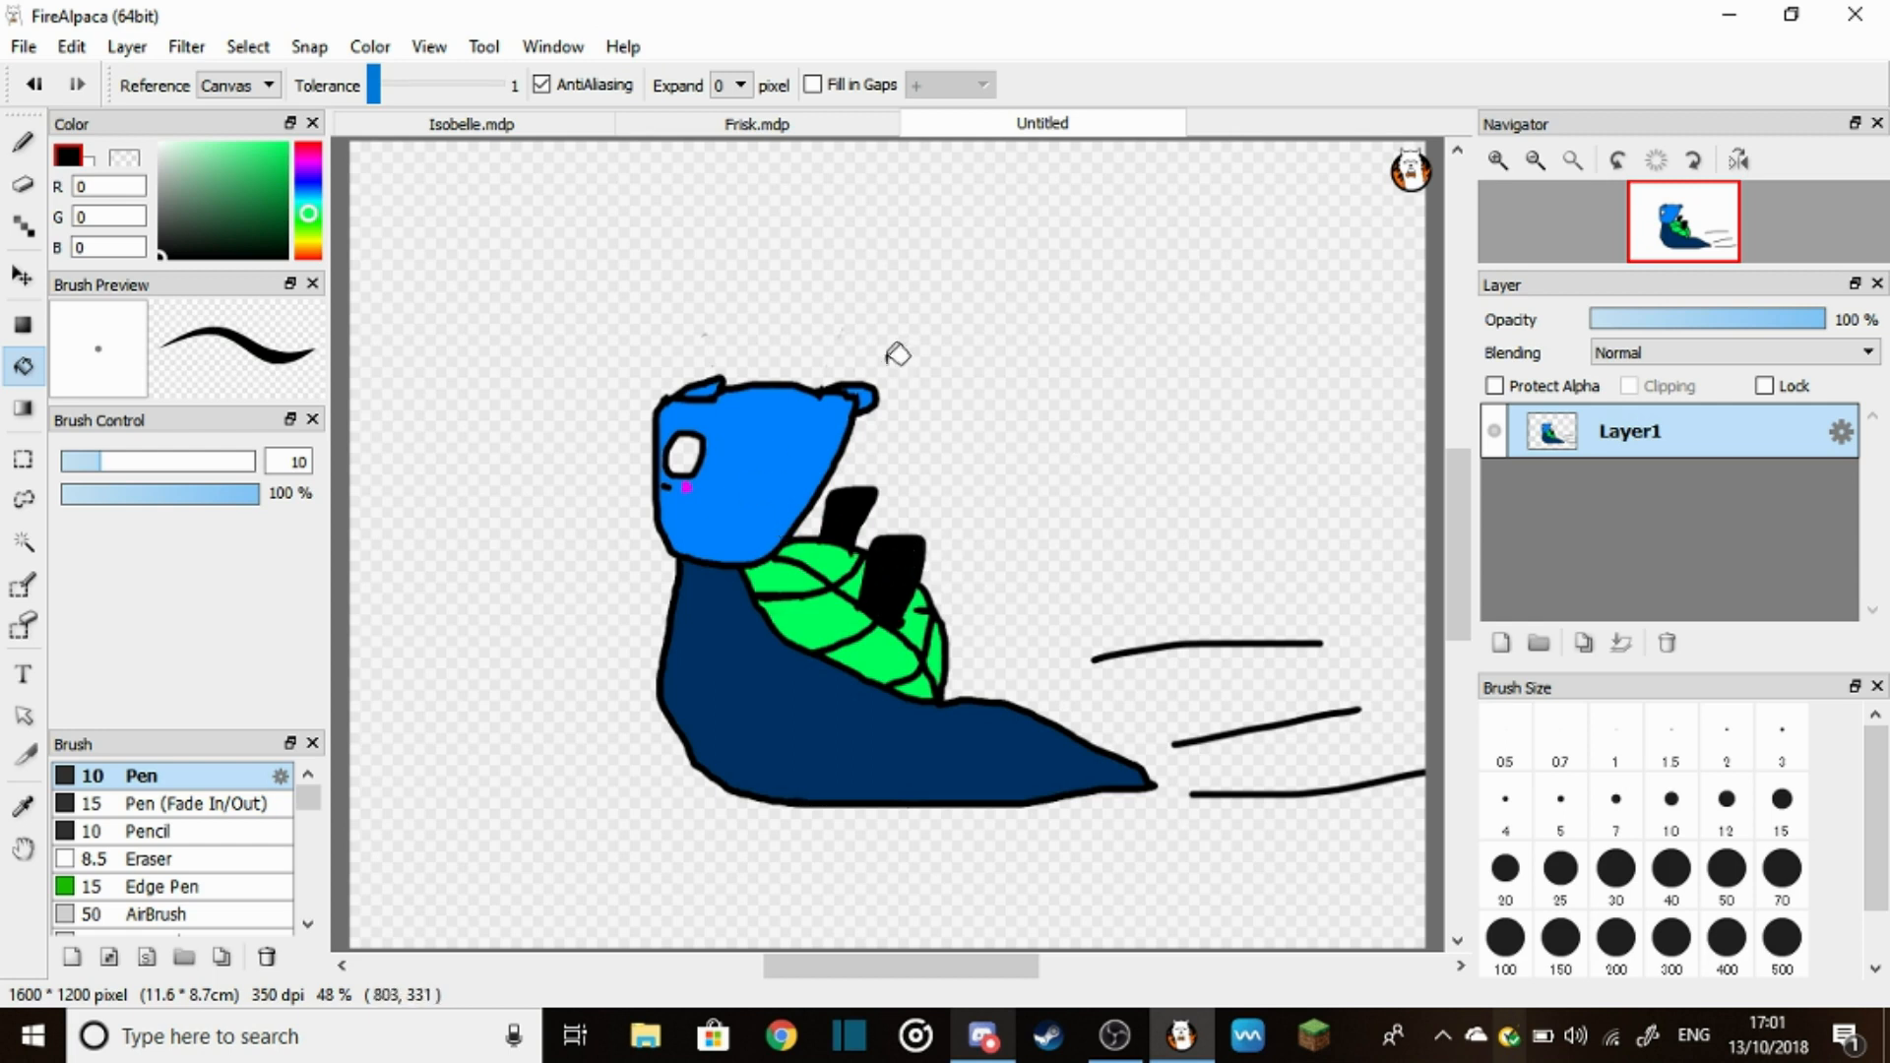
Draw bright green speed lines behind the slug's tail with the pen
left_click(281, 151)
left_click(22, 143)
mouse_move(1159, 794)
left_mouse_down()
mouse_move(1315, 828)
mouse_move(1303, 863)
left_mouse_up()
left_click_drag(1176, 786, 1293, 782)
Add a 'GOTTA GO FAST' text above the slug, move it into place, and pick dark green for the background
left_click(23, 675)
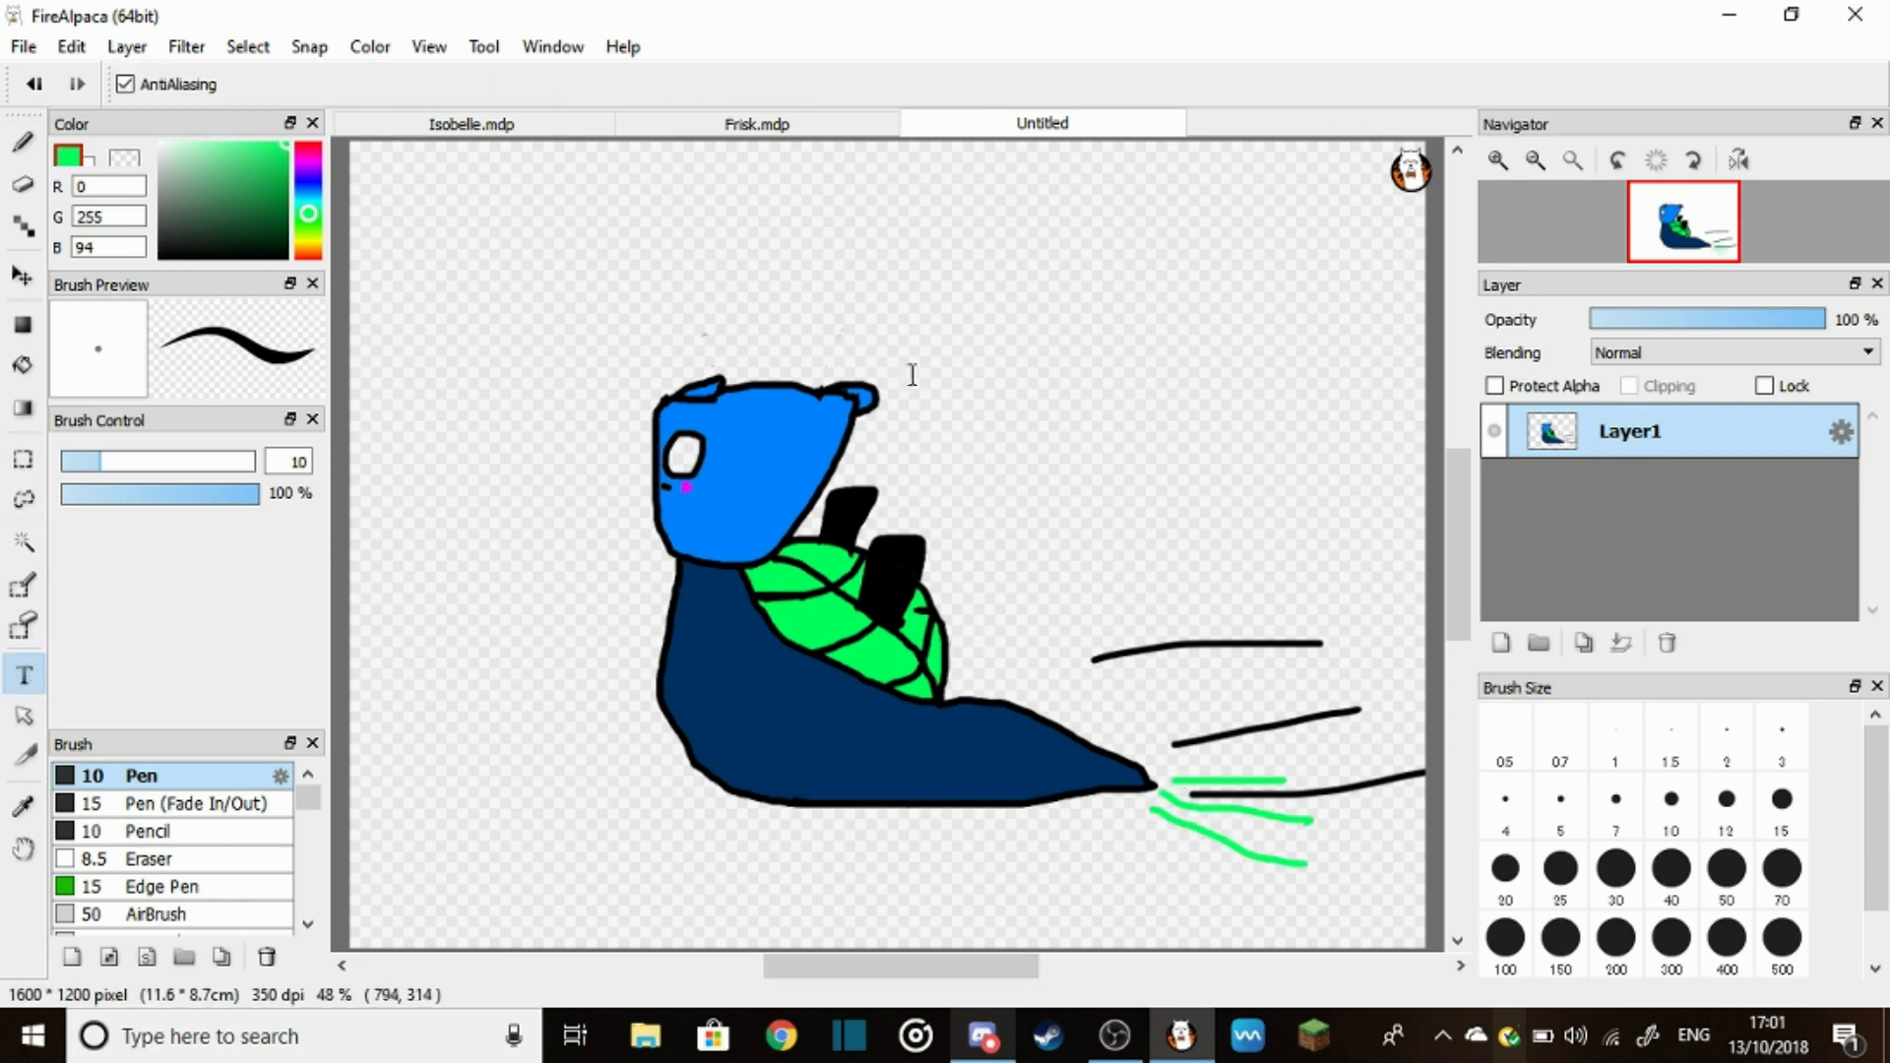
left_click(910, 376)
type("GOTTA GO FAST")
left_click(1035, 716)
left_click_drag(1004, 428, 951, 504)
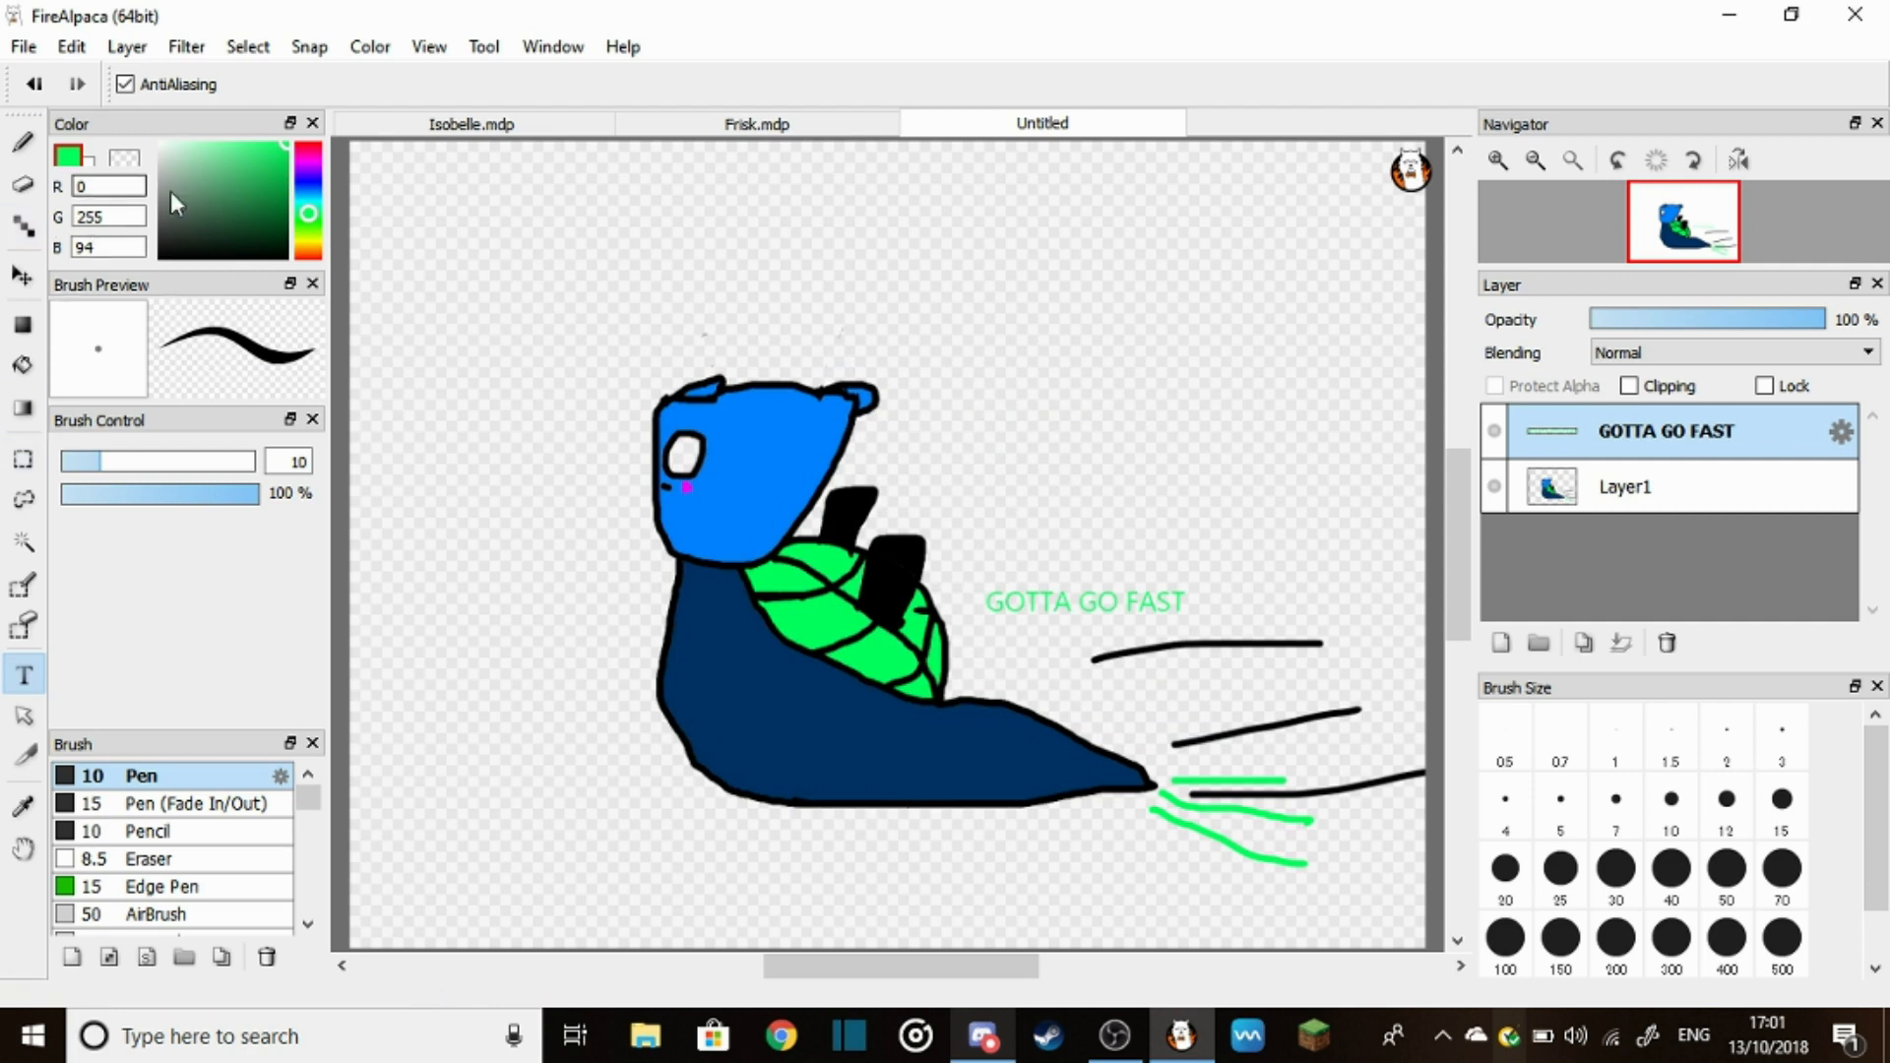
left_click_drag(267, 208, 283, 221)
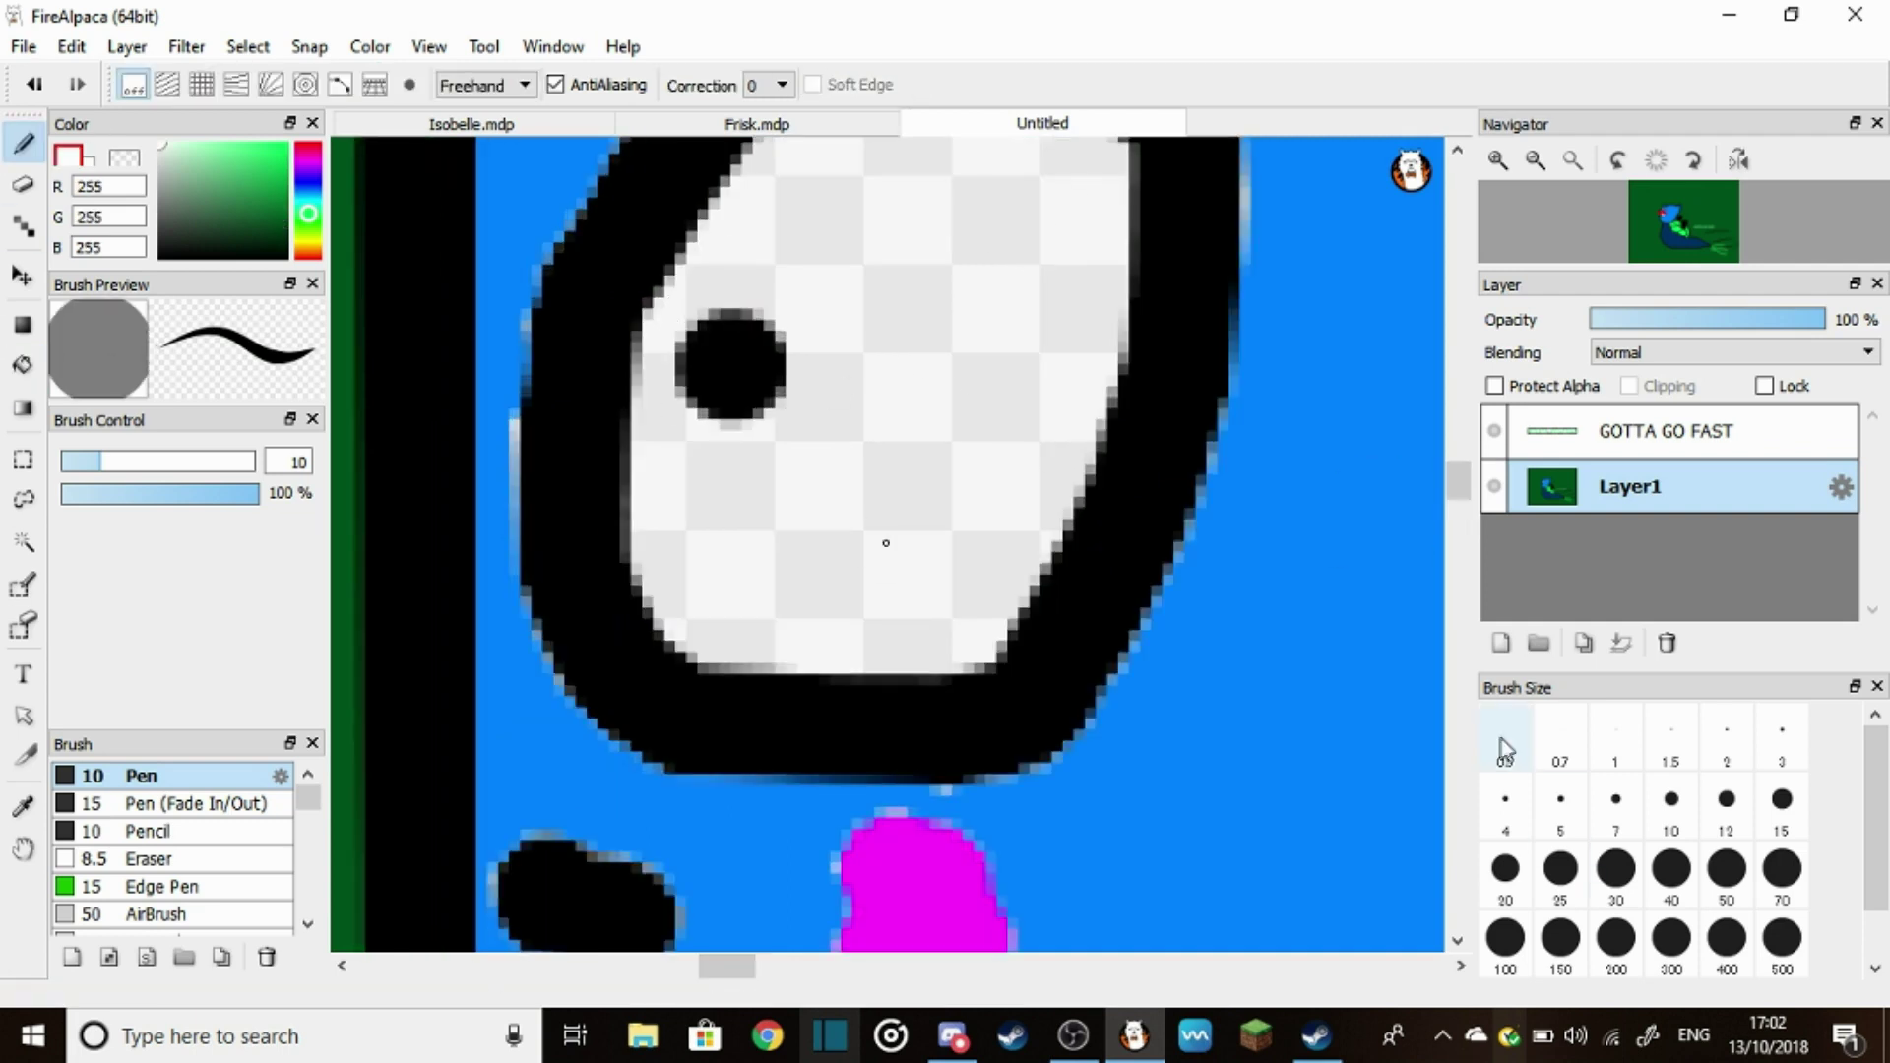
With brush size 0.5, draw a tiny faint smiley inside the slug's eye
left_click(1504, 746)
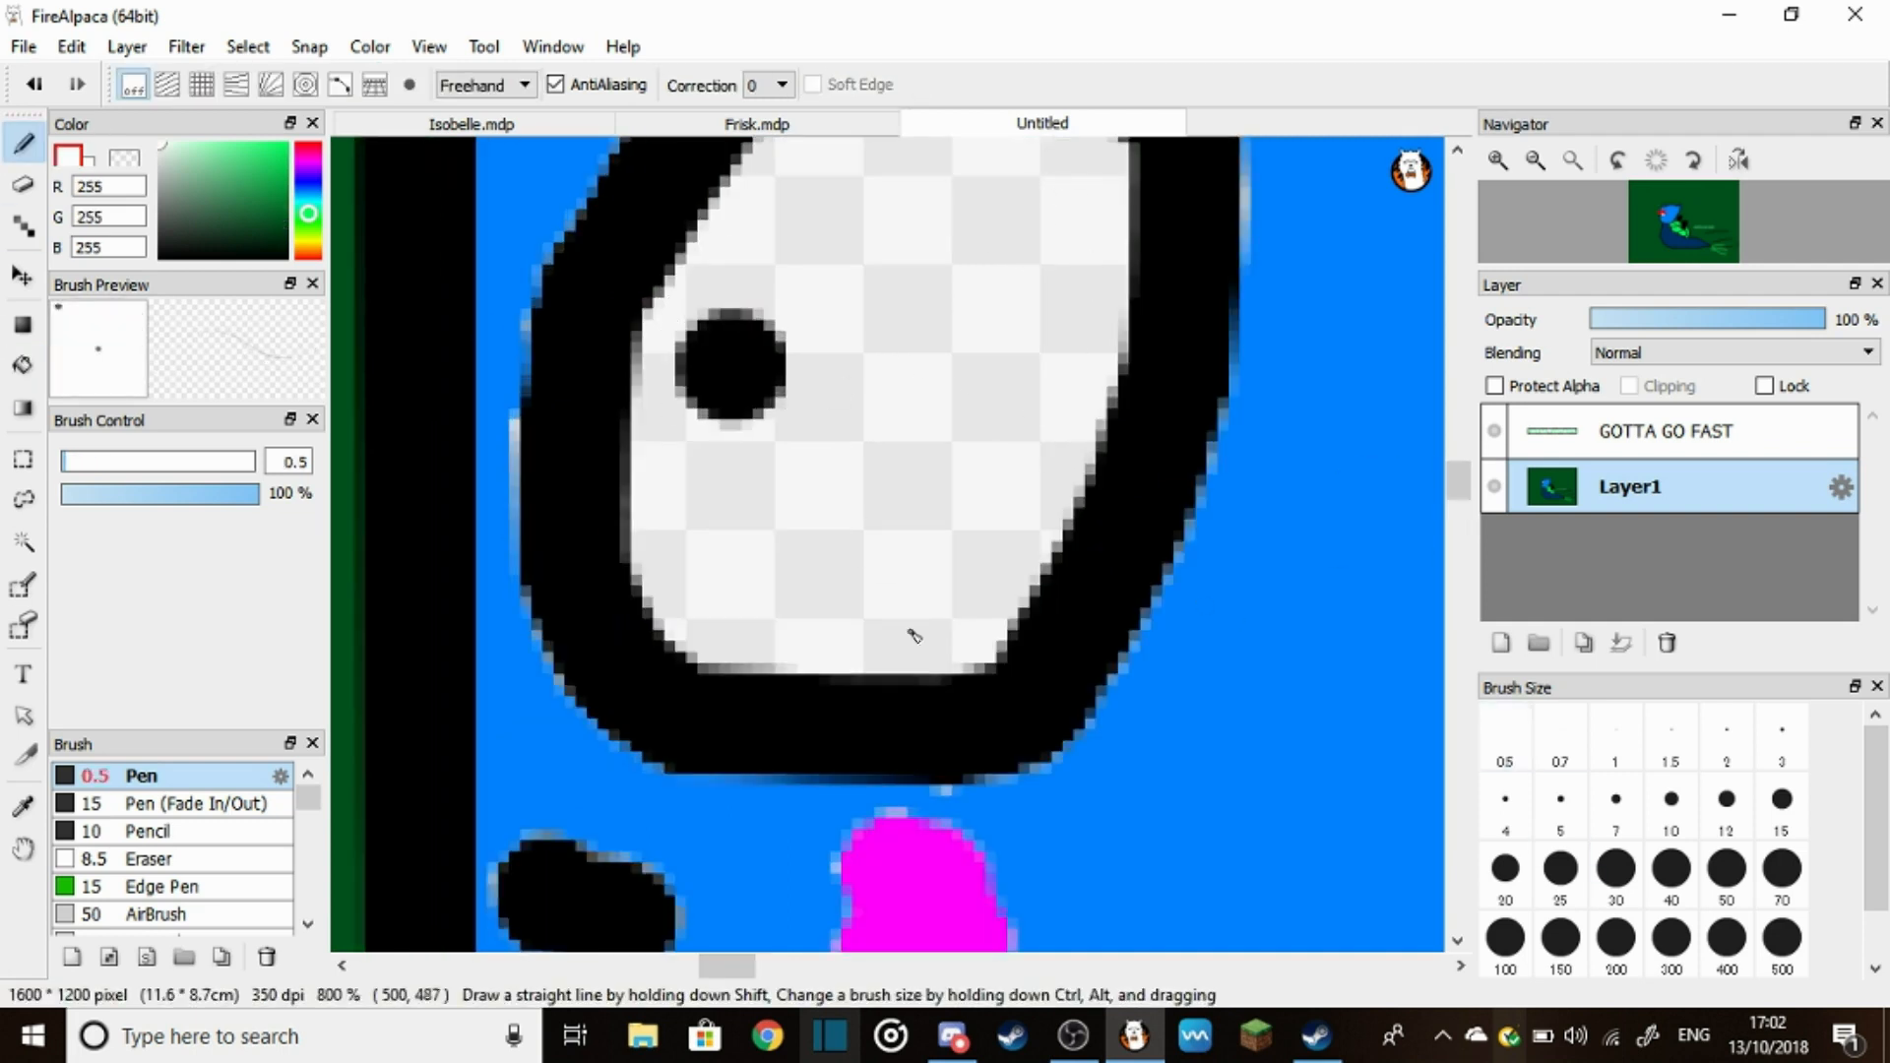
mouse_move(961, 558)
left_mouse_down()
mouse_move(968, 599)
mouse_move(916, 659)
left_mouse_up()
key("x")
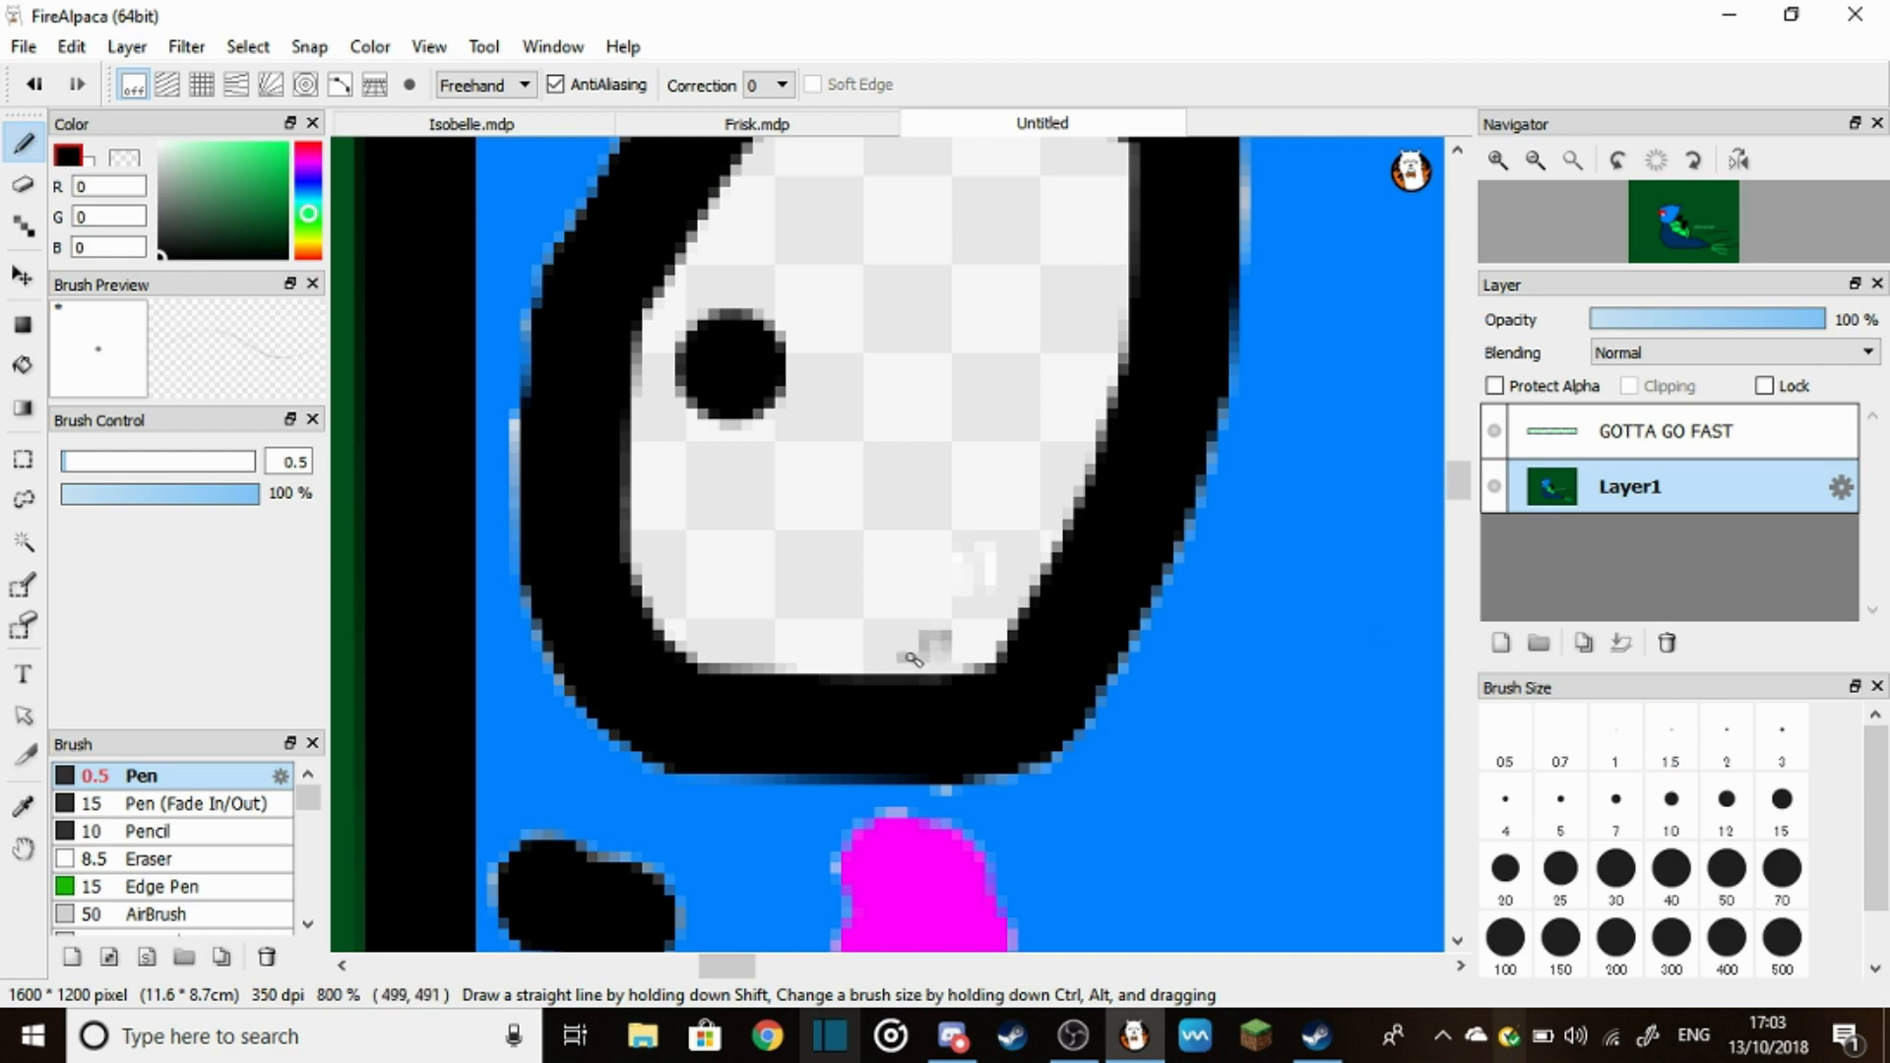
mouse_move(952, 282)
left_mouse_down()
mouse_move(954, 329)
mouse_move(986, 328)
left_mouse_up()
left_click_drag(924, 354, 1024, 355)
Fill the rest of the eye's interior white with the bucket
key("x")
key("g")
left_click(972, 548)
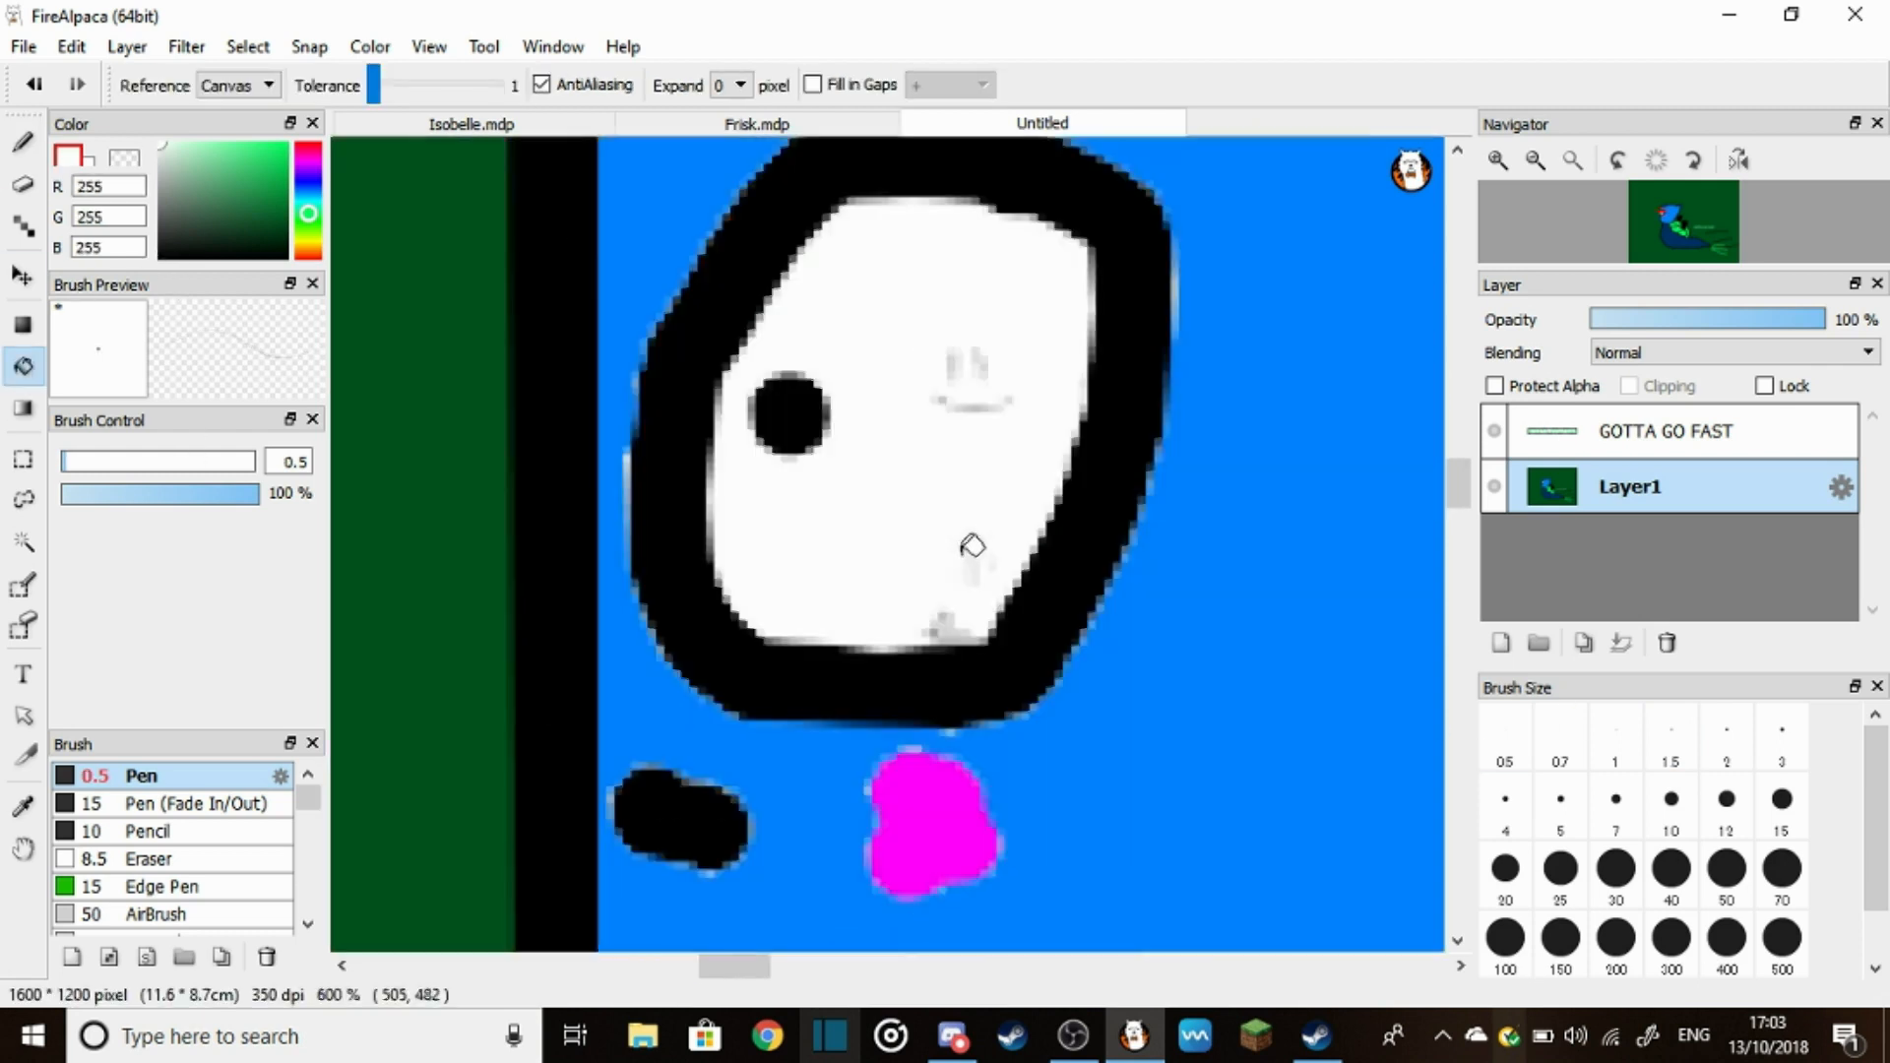
scroll(972, 547, "down", 3)
scroll(887, 443, "up", 3)
scroll(842, 414, "up", 1)
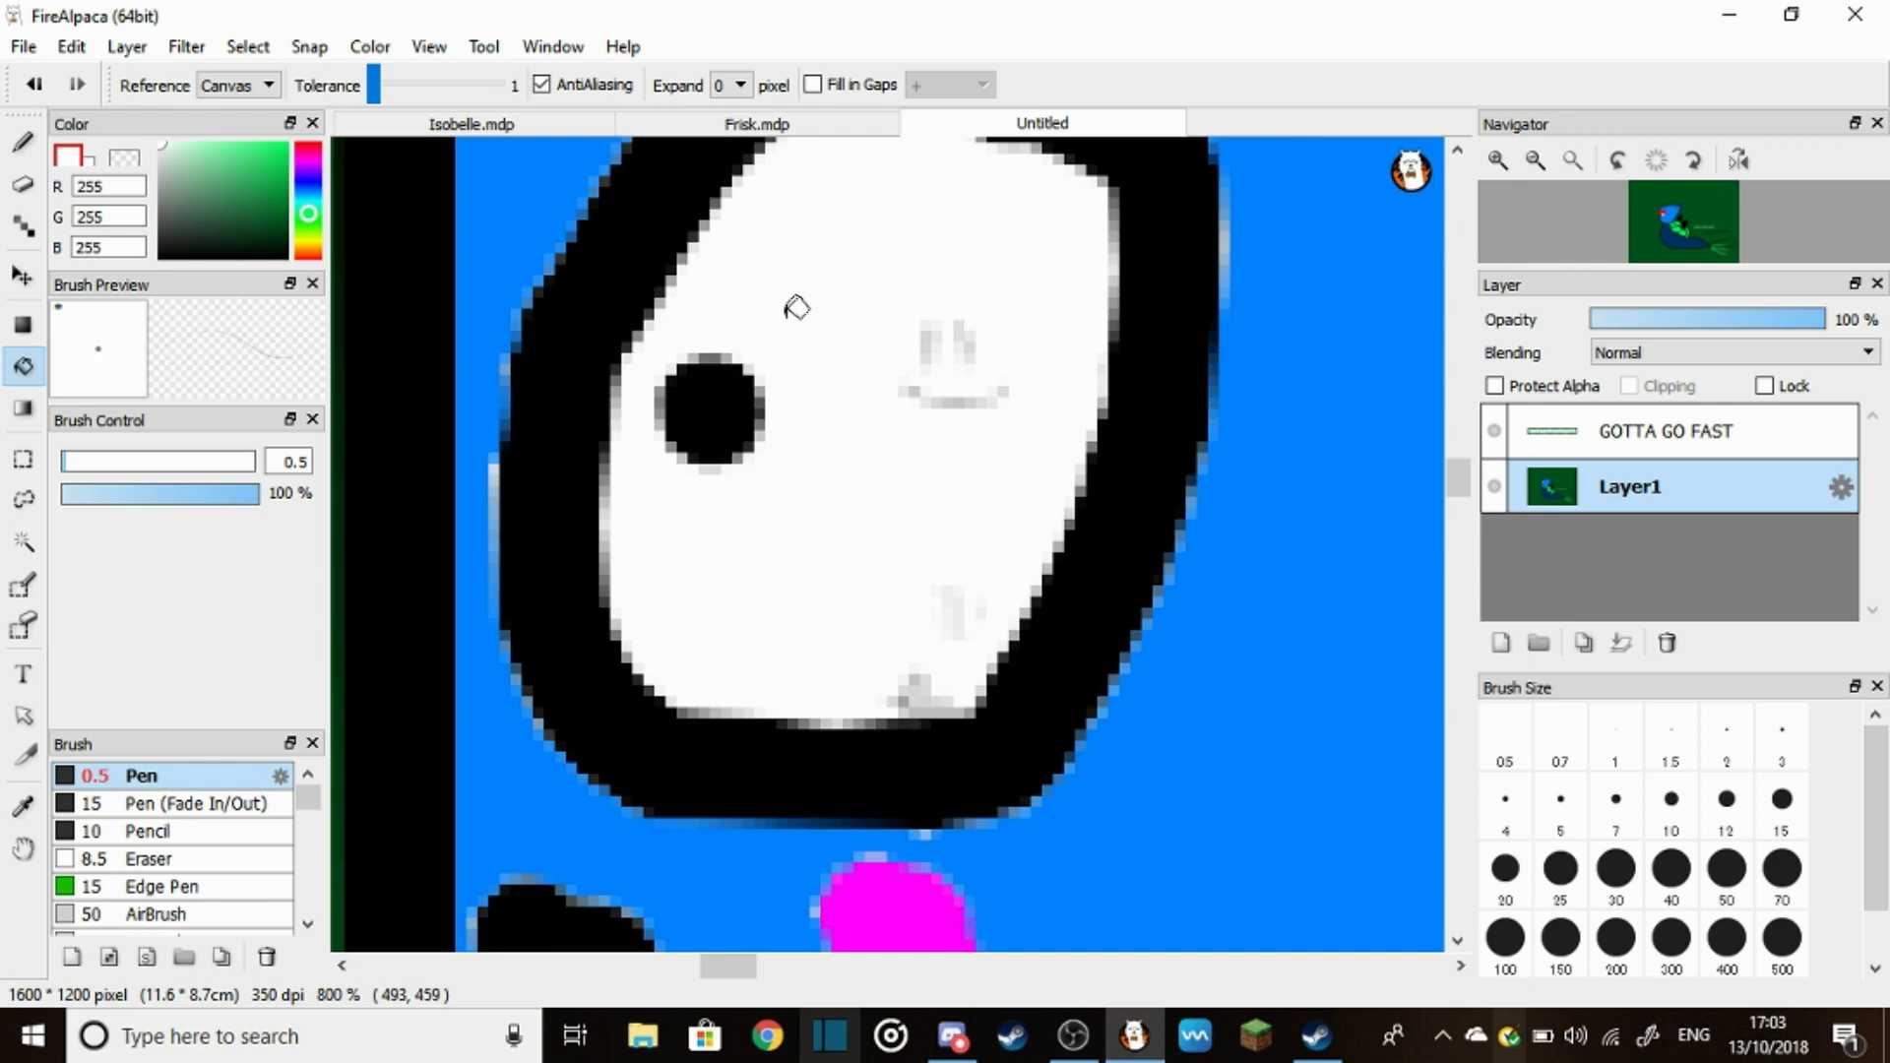
scroll(938, 414, "up", 1)
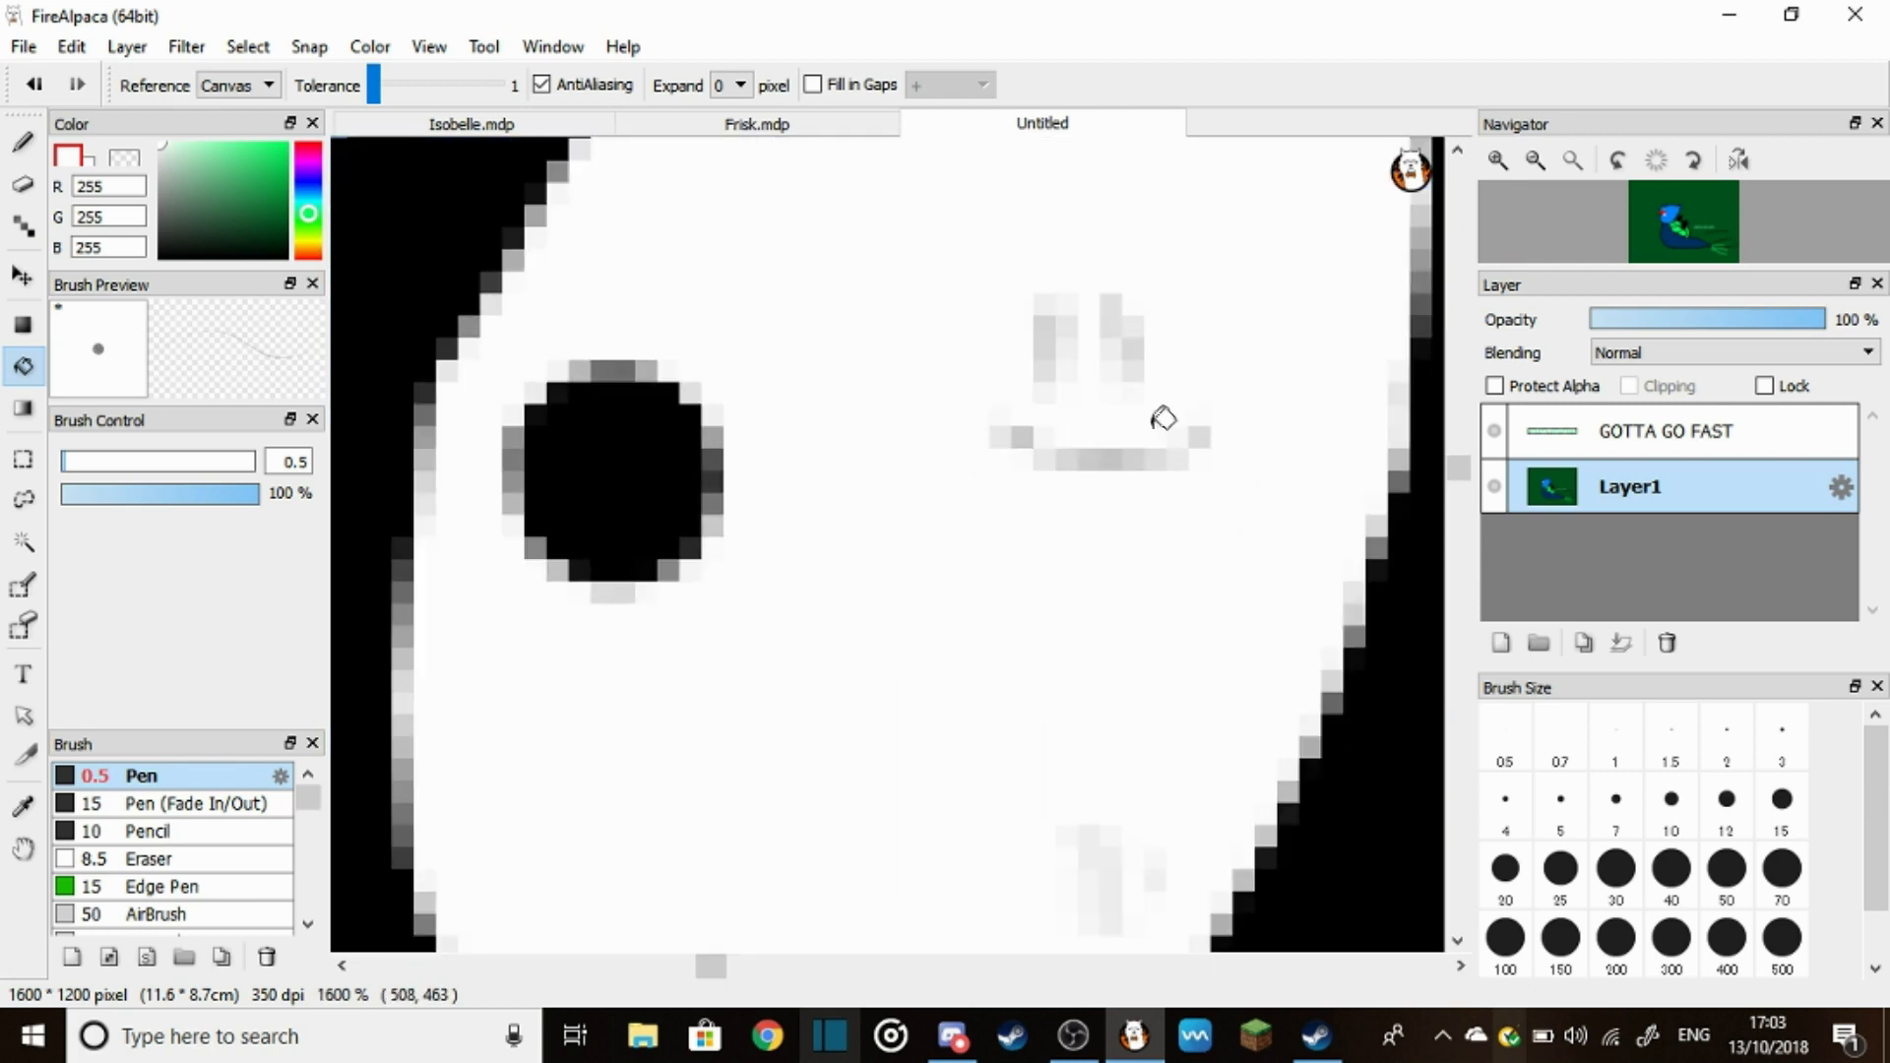
scroll(1163, 418, "up", 1)
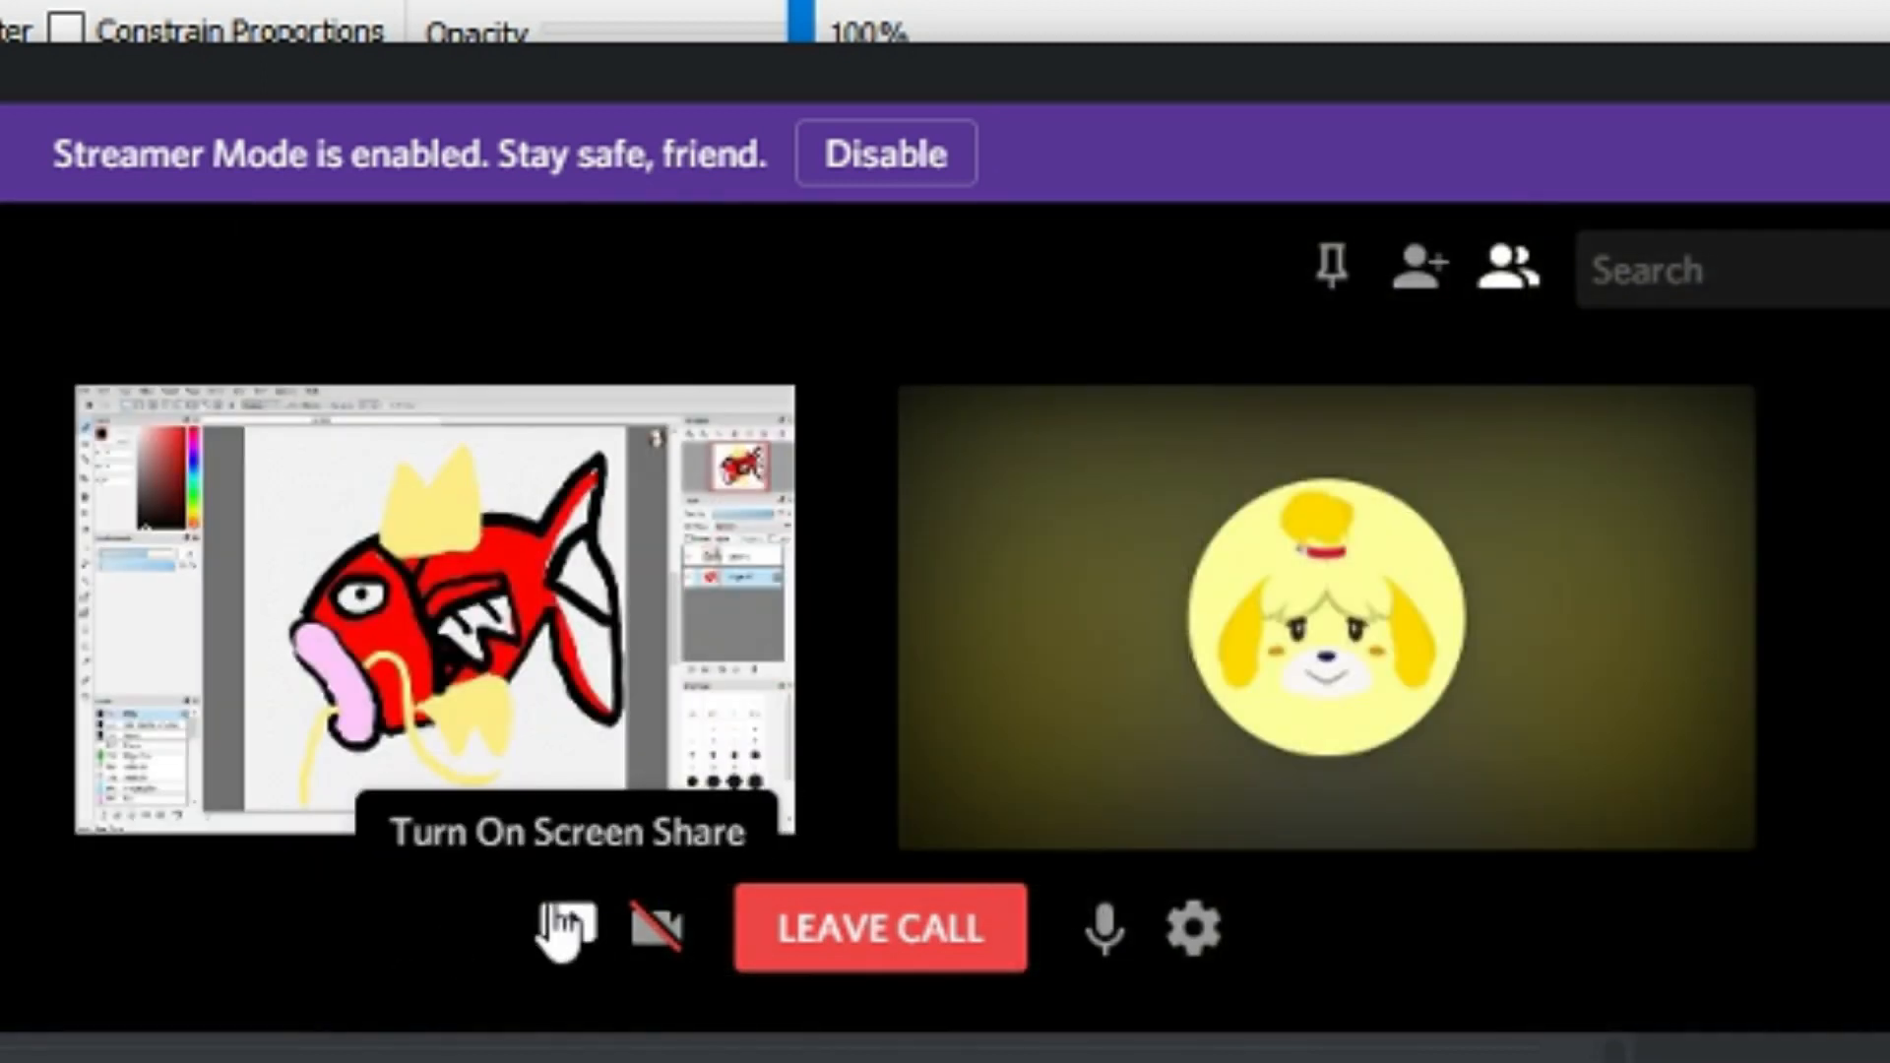
Turn on screen share in the Discord call so the slug drawing is streamed
left_click(570, 925)
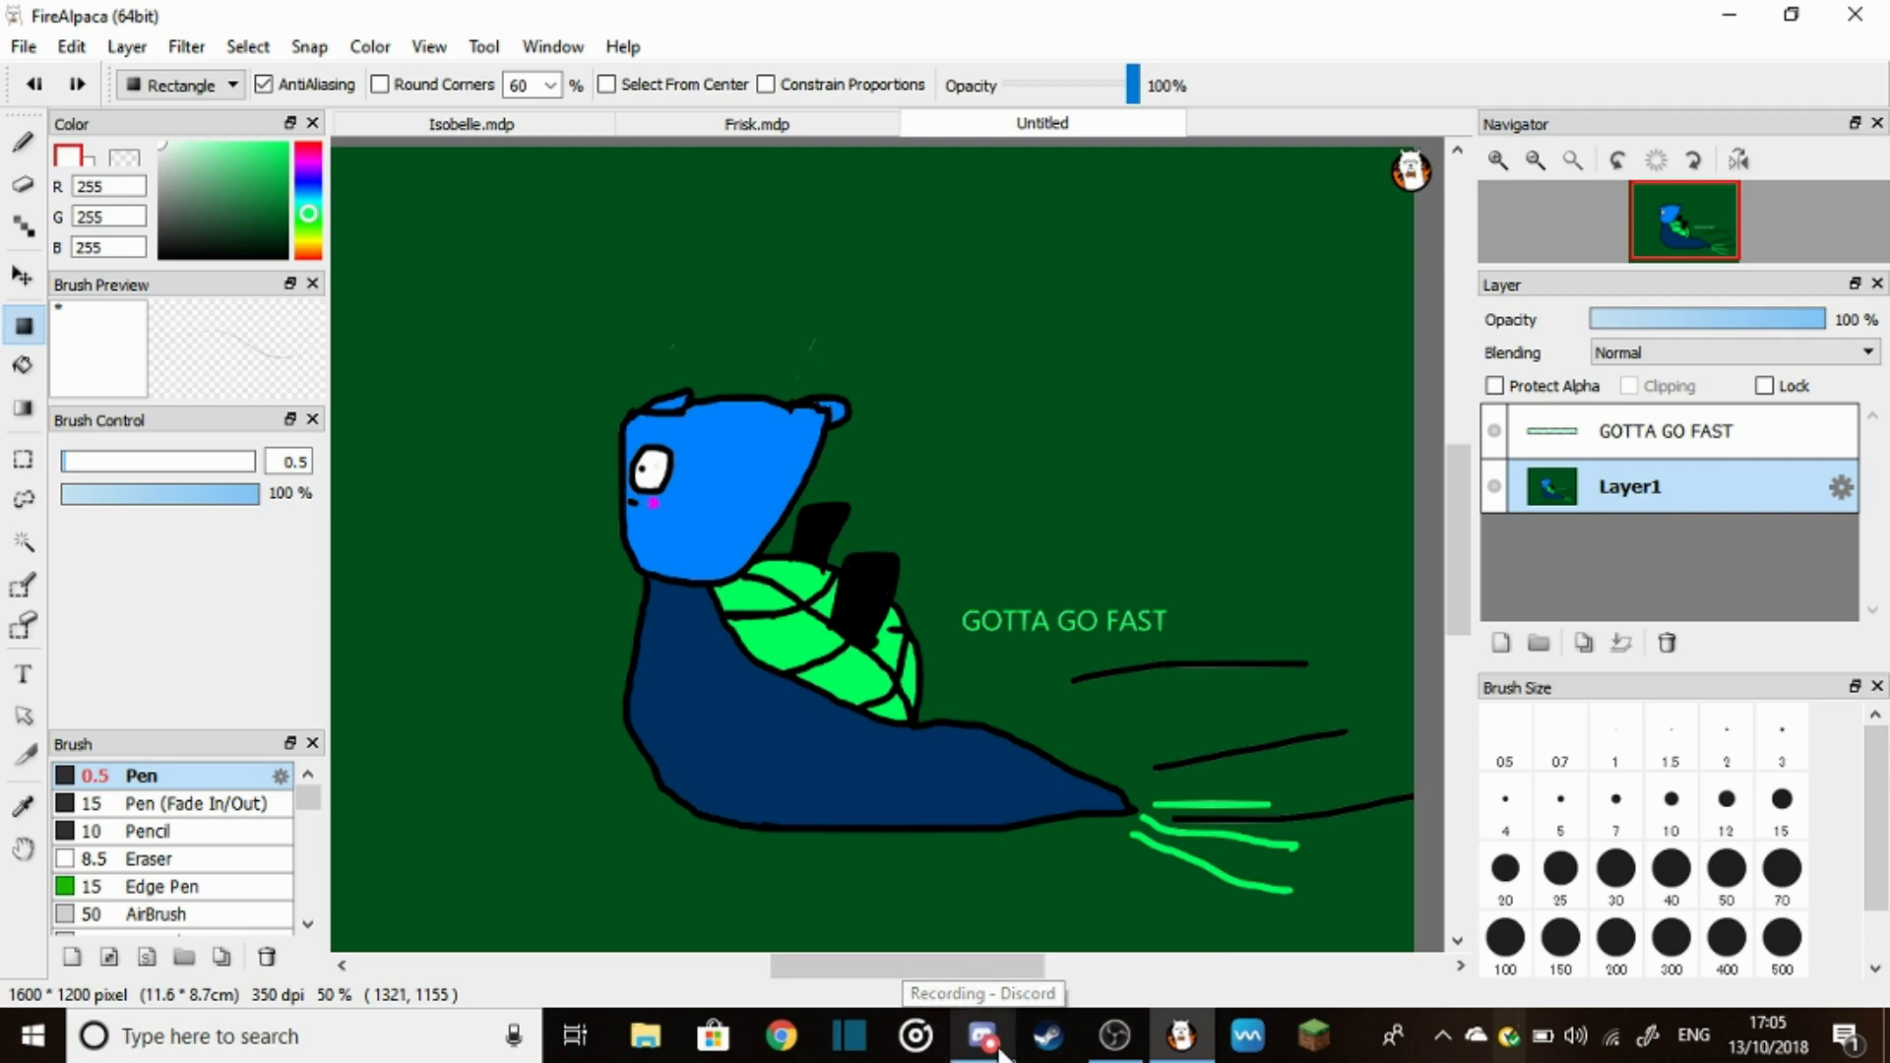
left_click(984, 1036)
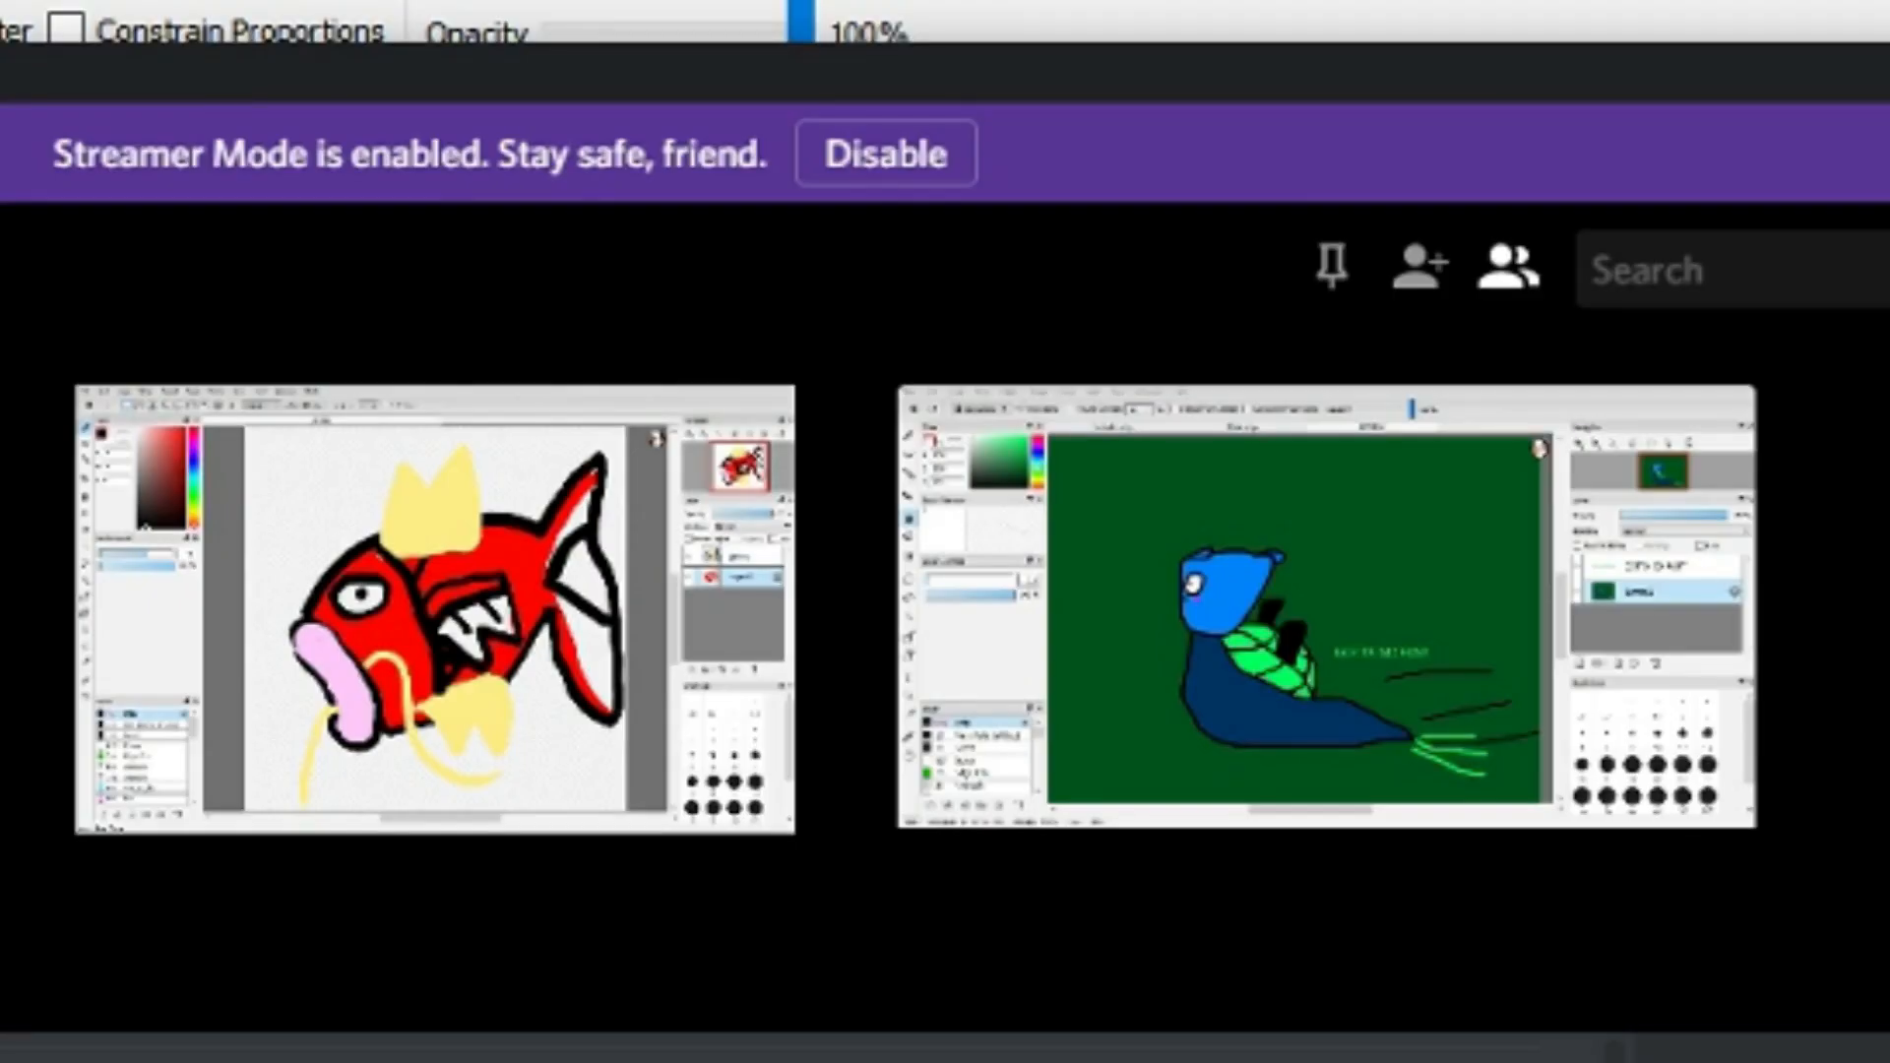
Pick dark red-brown and start bucket-filling the shell, undoing an accidental outline fill
left_click(1326, 607)
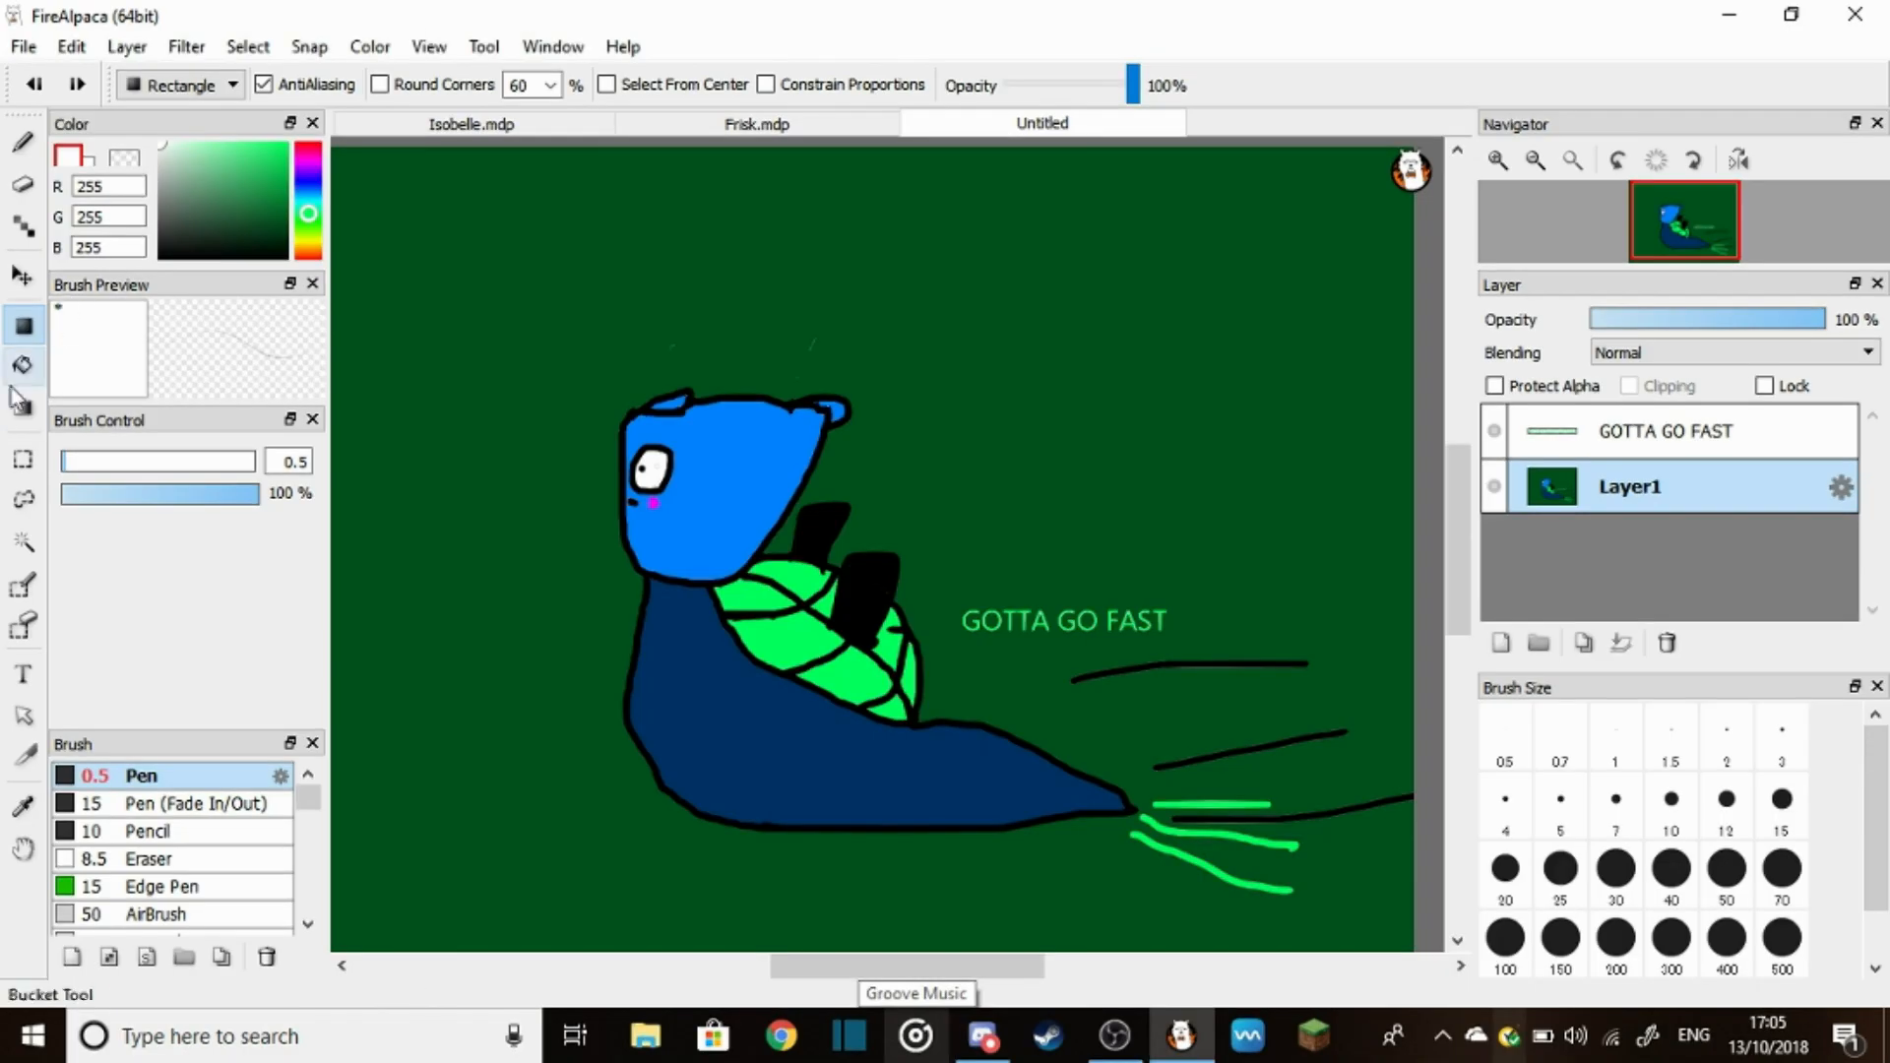
left_click(24, 370)
left_click(282, 222)
left_click(790, 580)
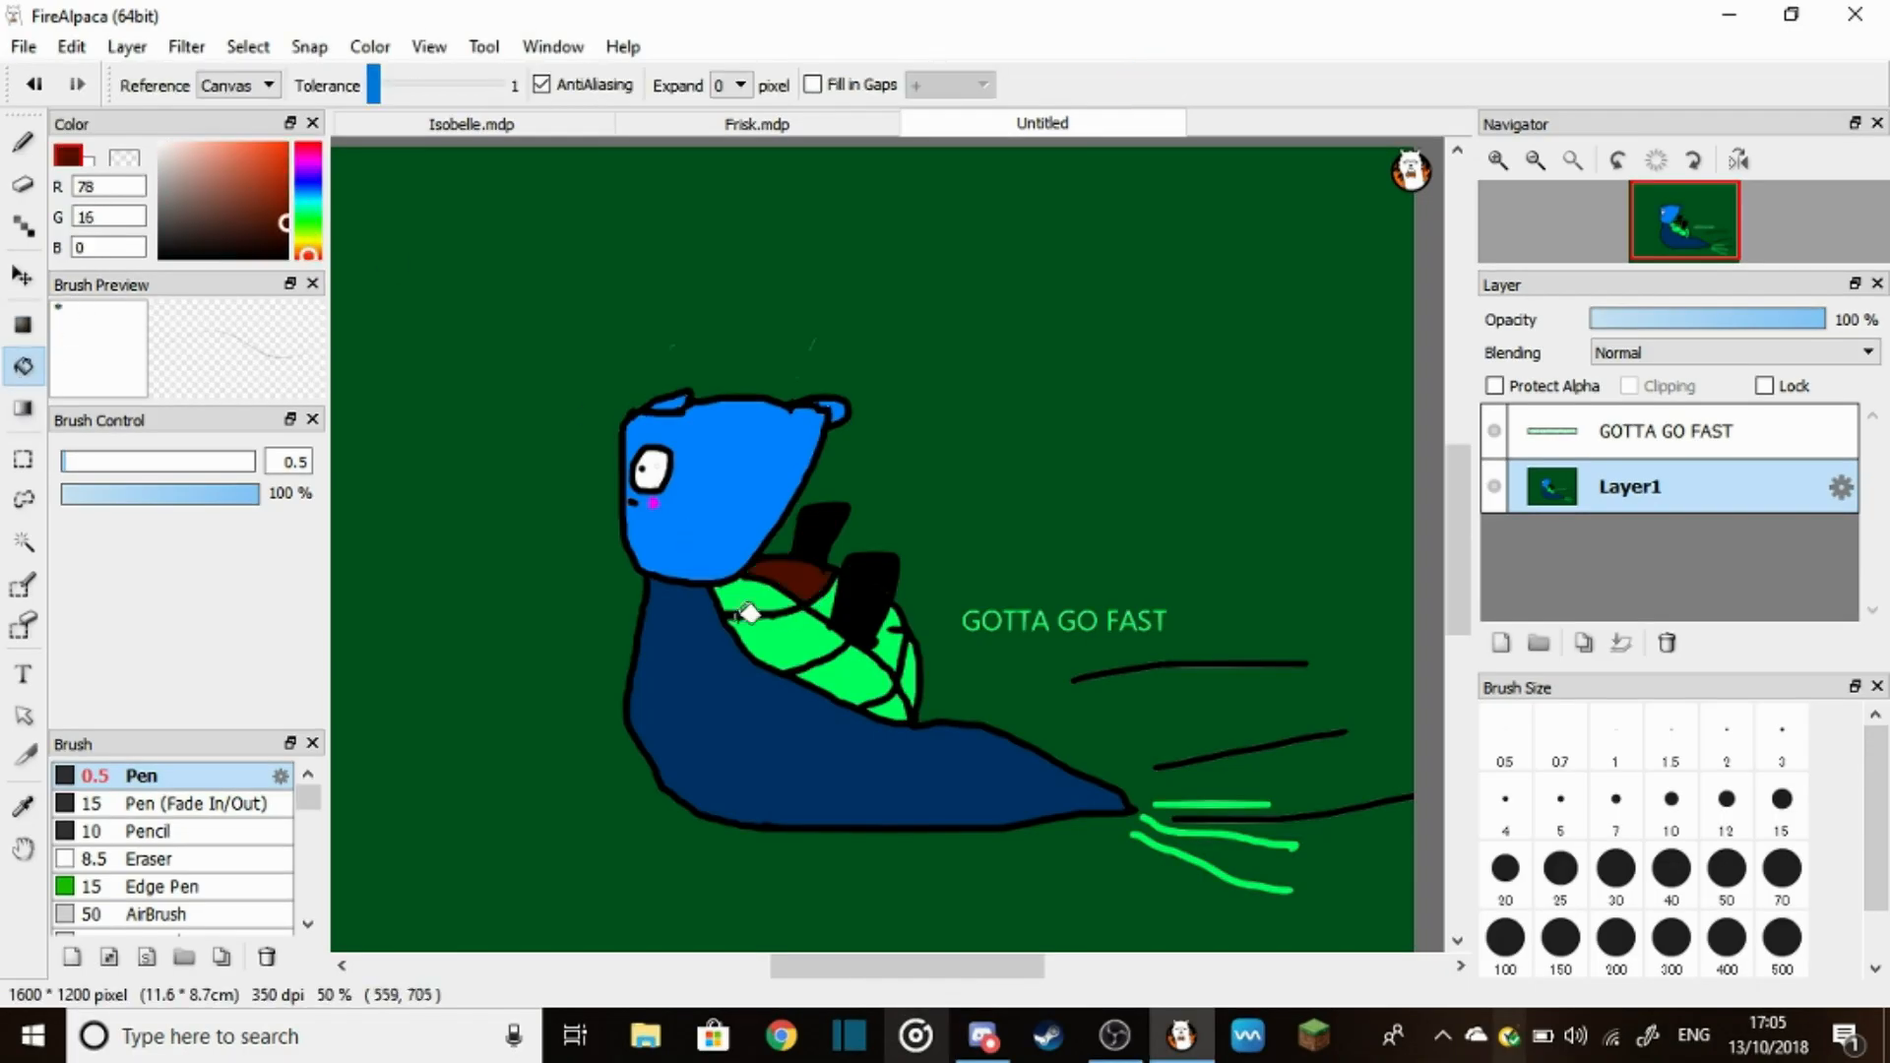
left_click(753, 609)
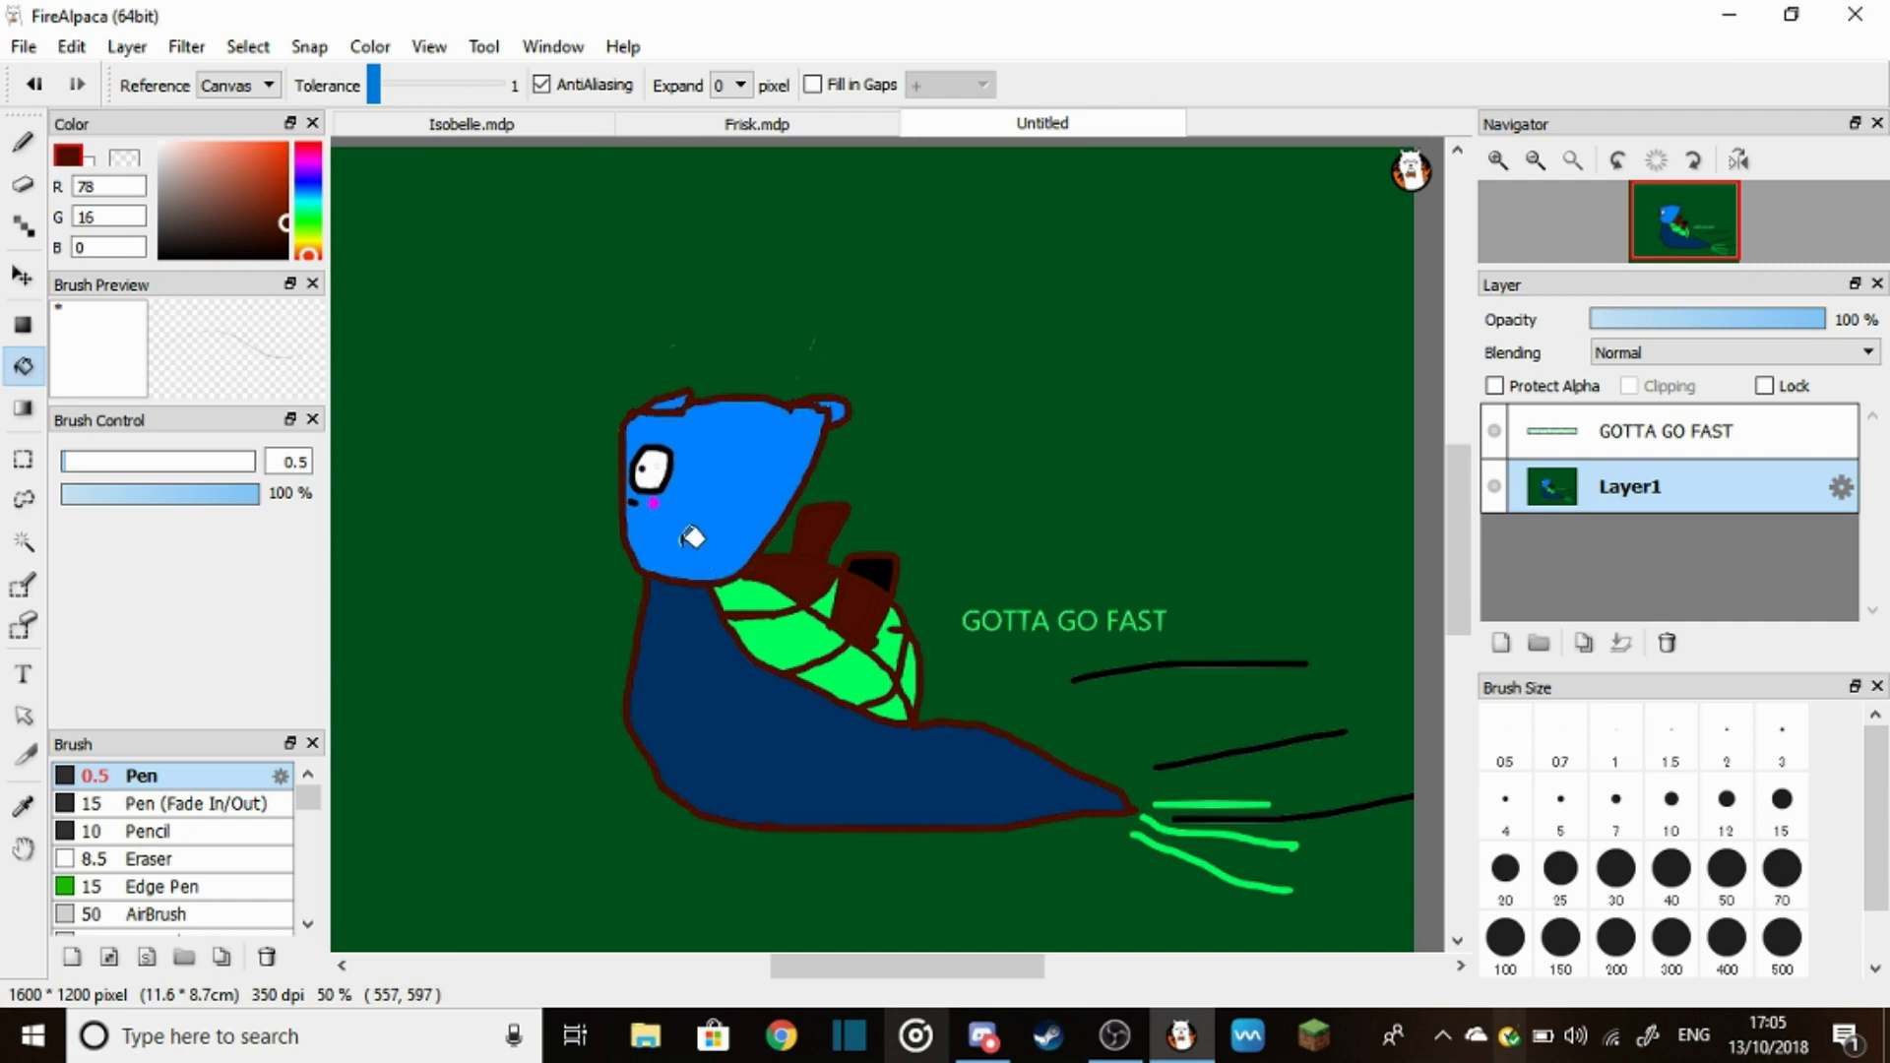
key("ctrl+z")
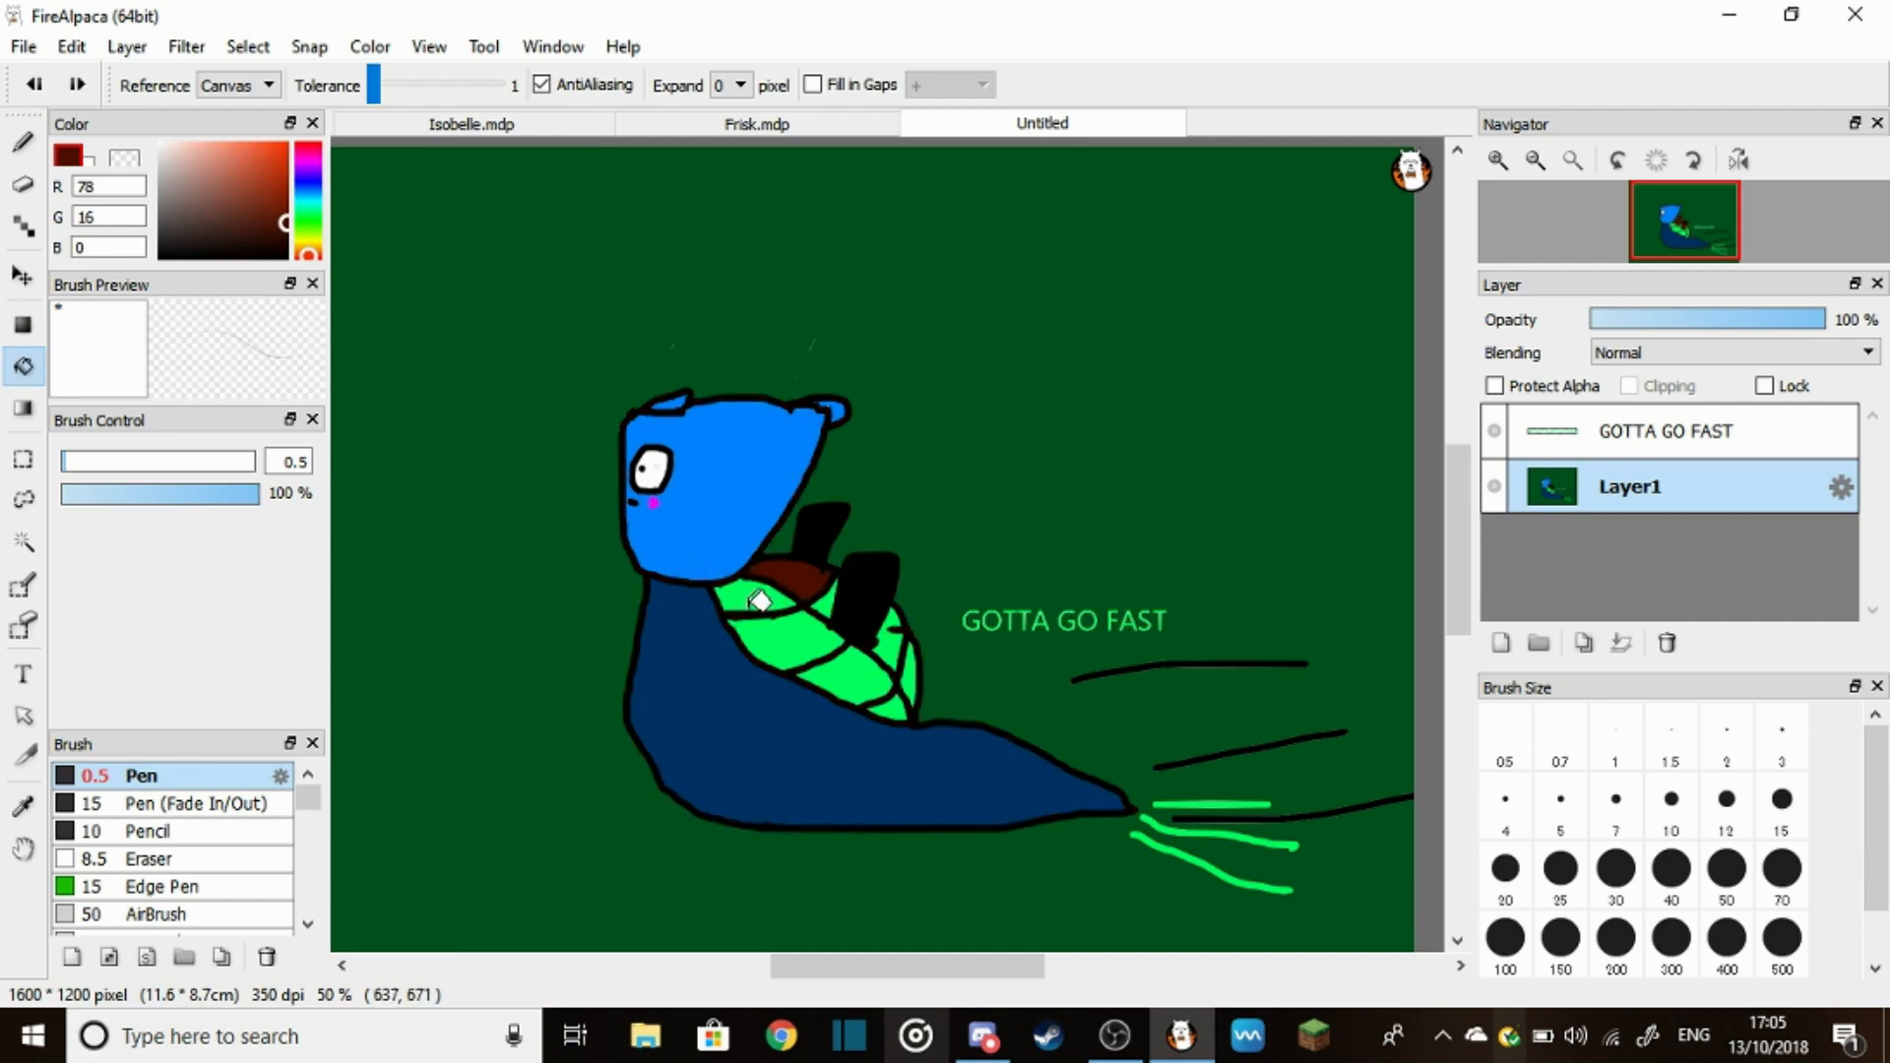
Fill the remaining five green shell segments dark brown
left_click(759, 599)
left_click(797, 643)
left_click(831, 598)
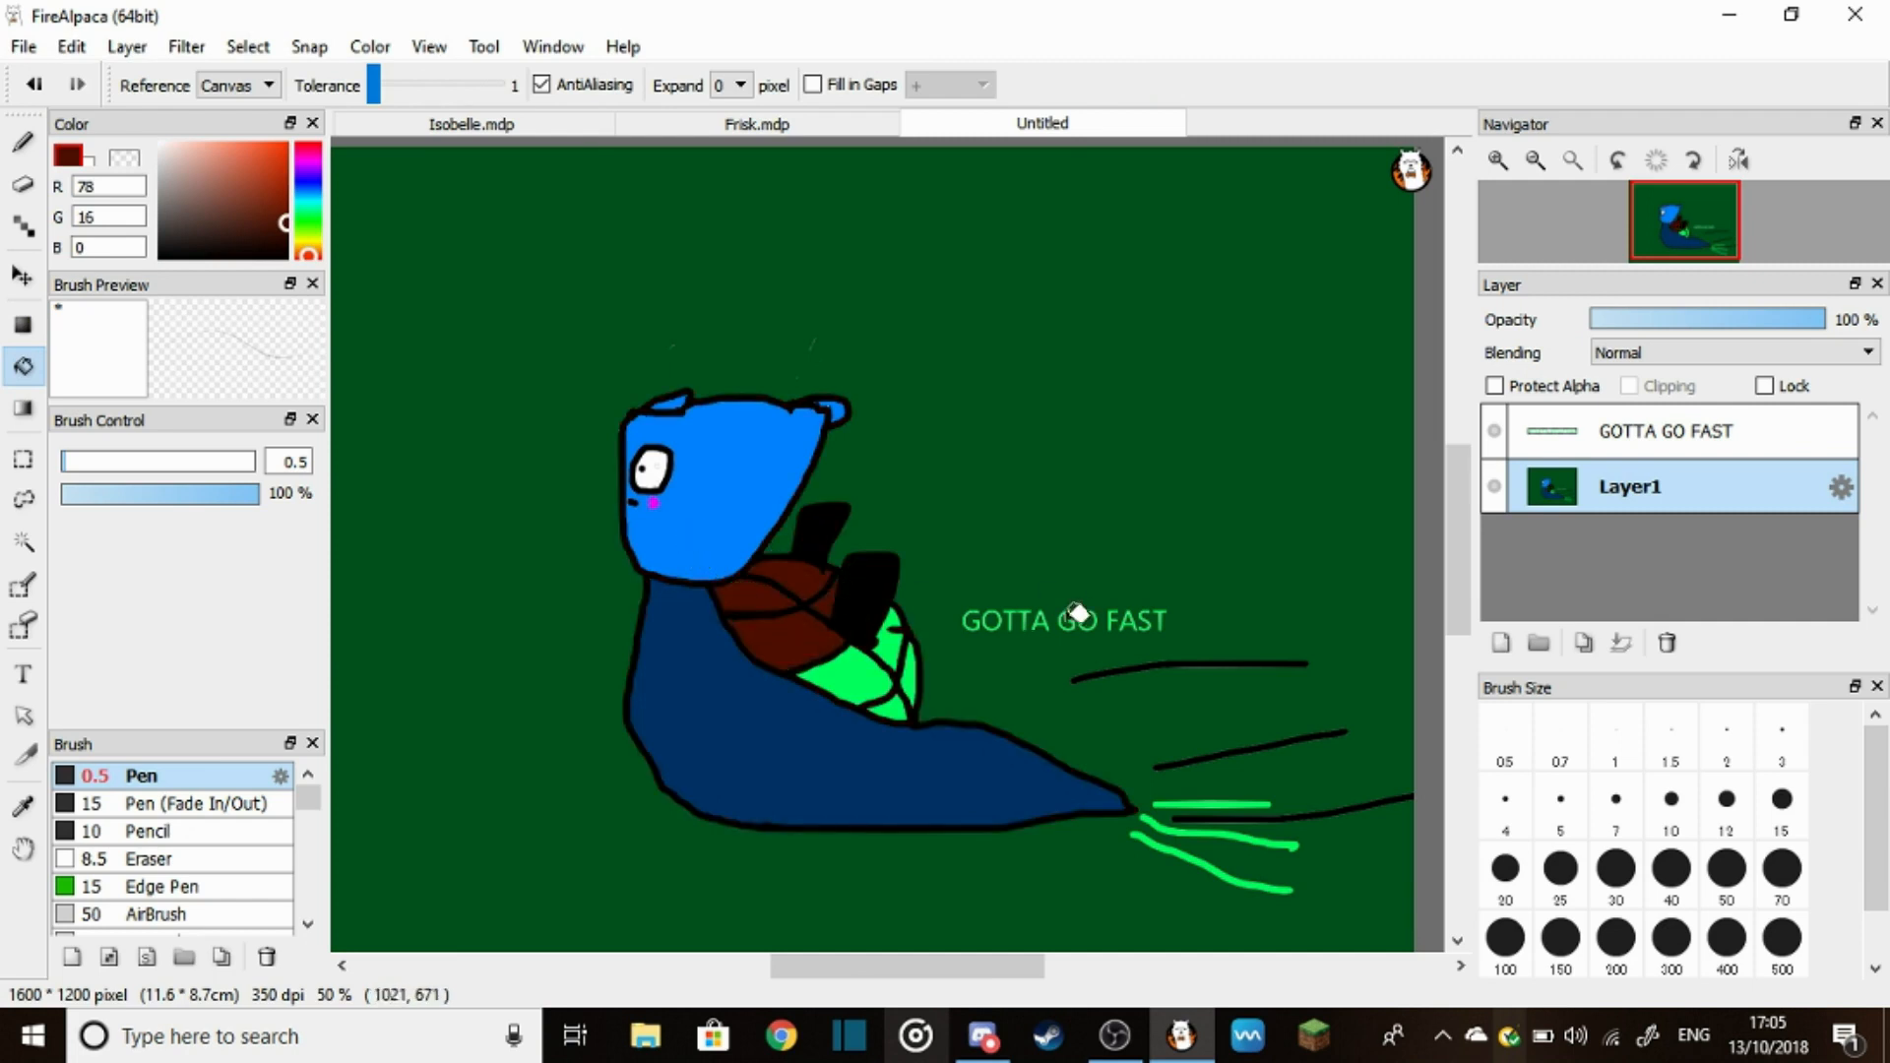
left_click(892, 639)
left_click(886, 682)
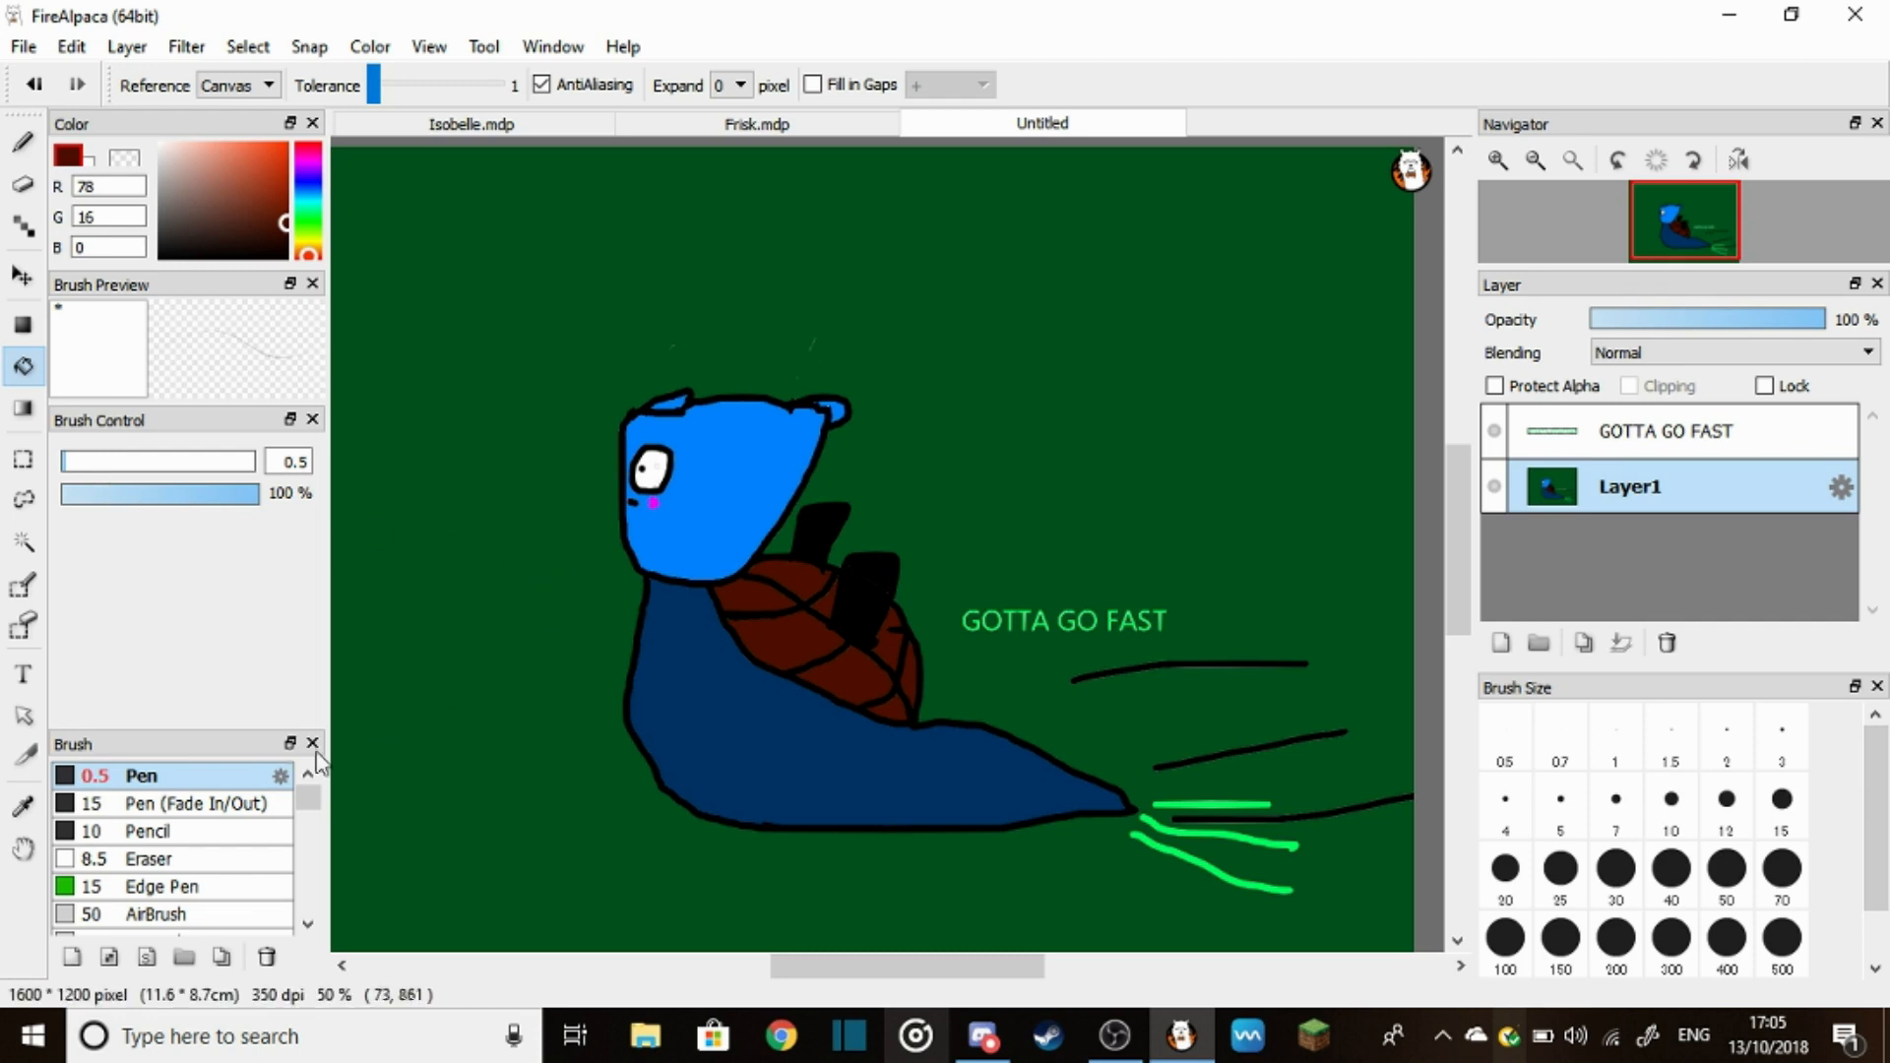
Back in freehand brush mode, paint a test row of pixels across the hidden smiley and undo it
left_click(23, 143)
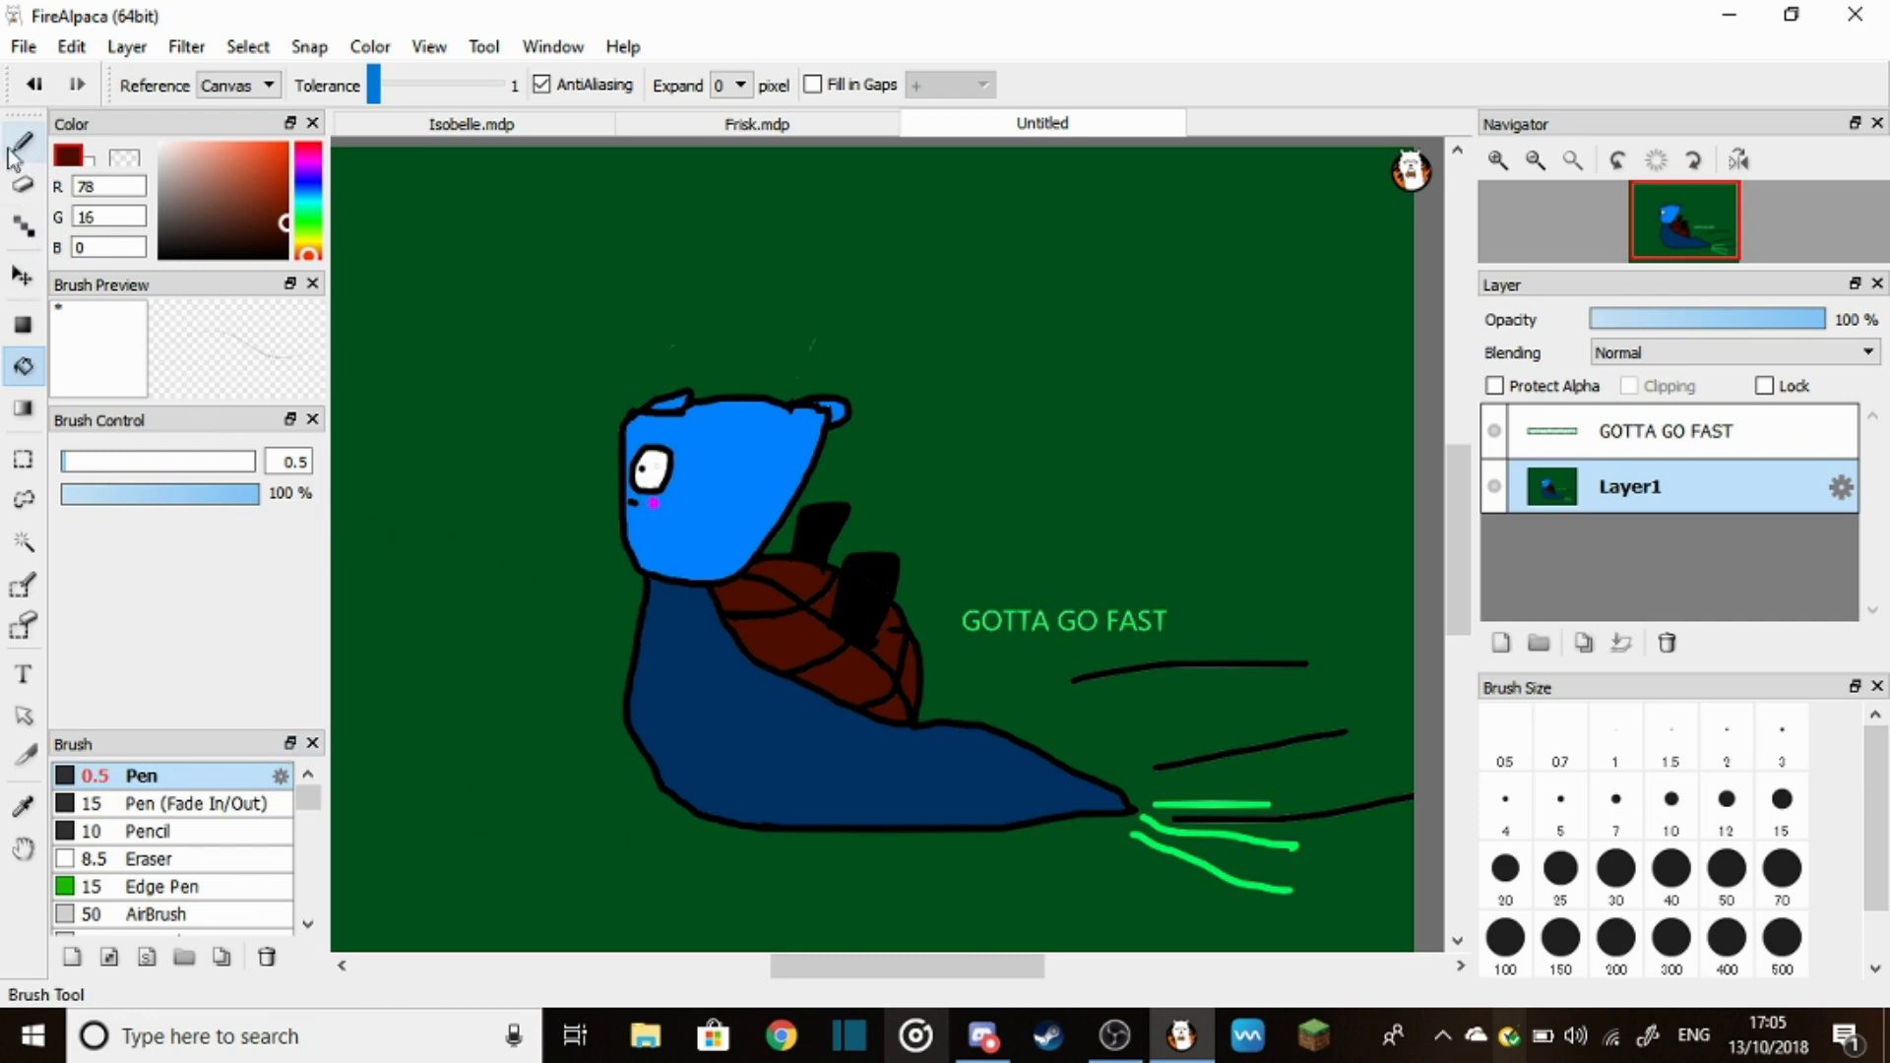
left_click(23, 144)
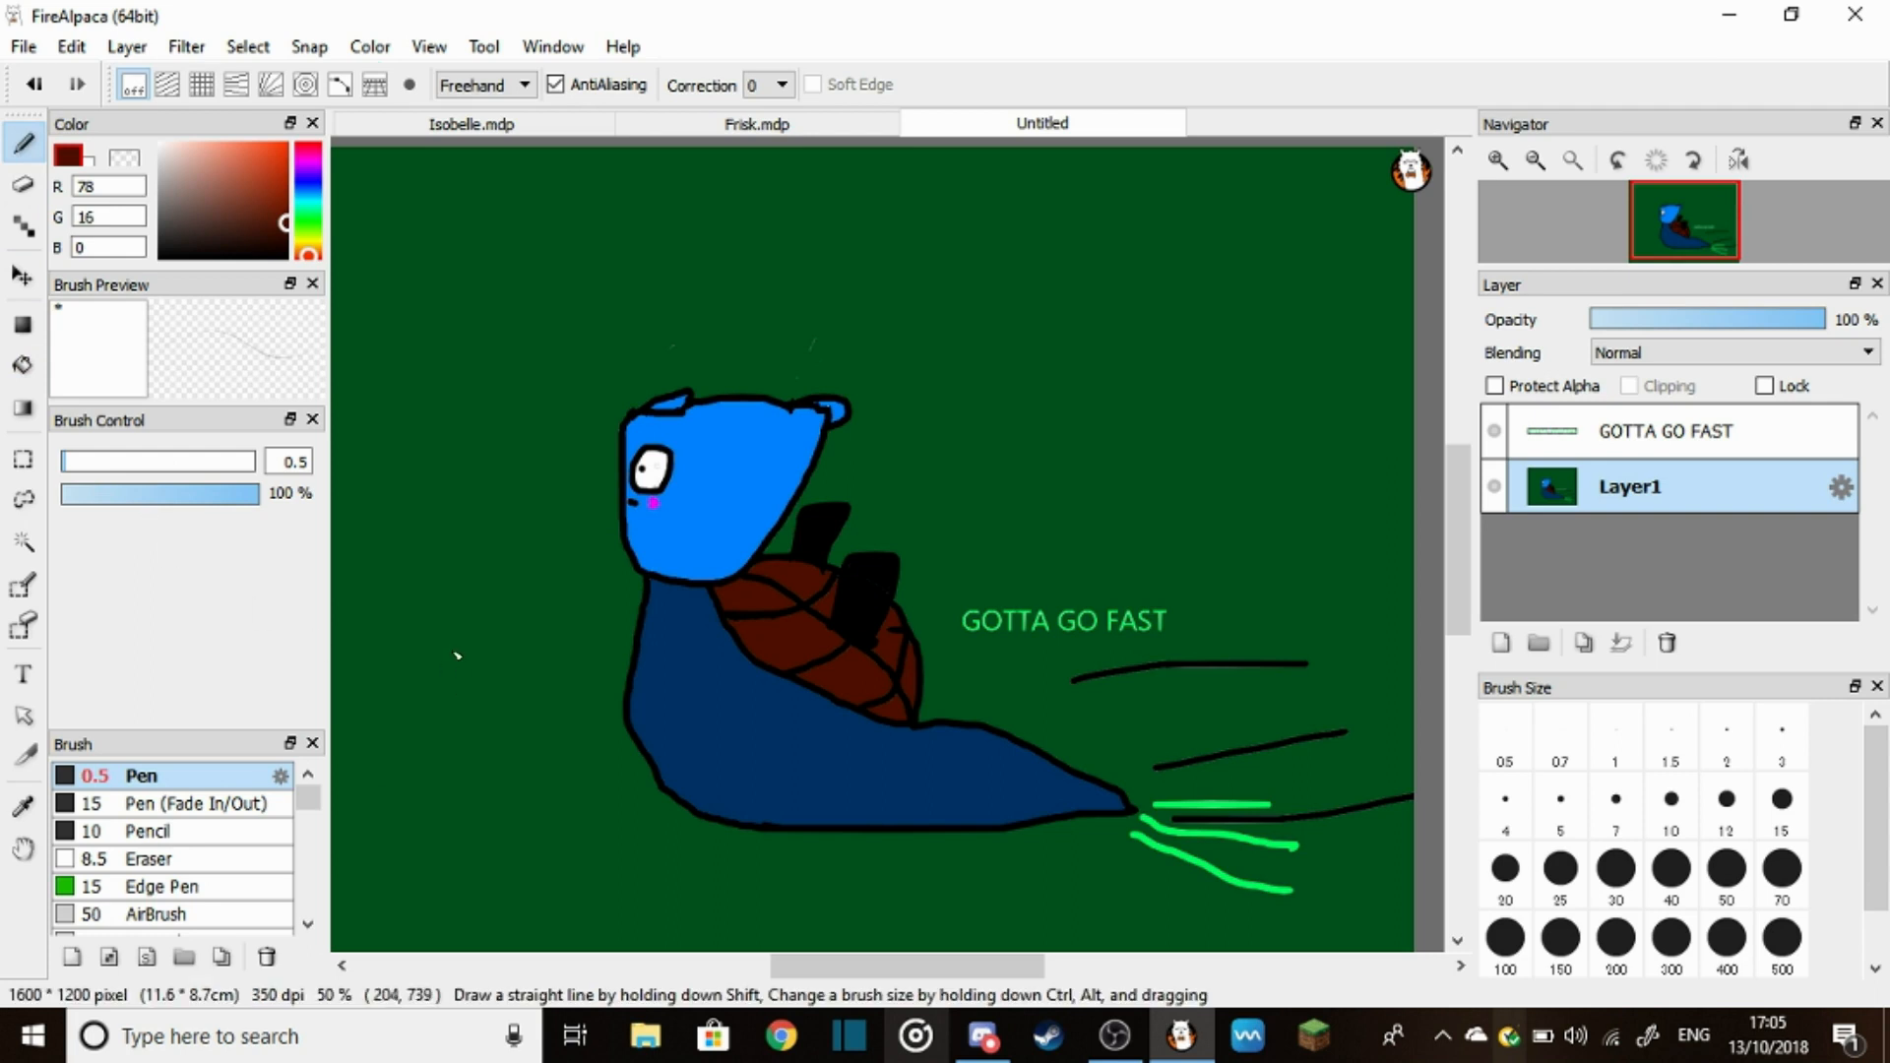
scroll(651, 477, "up", 1)
scroll(650, 477, "up", 1)
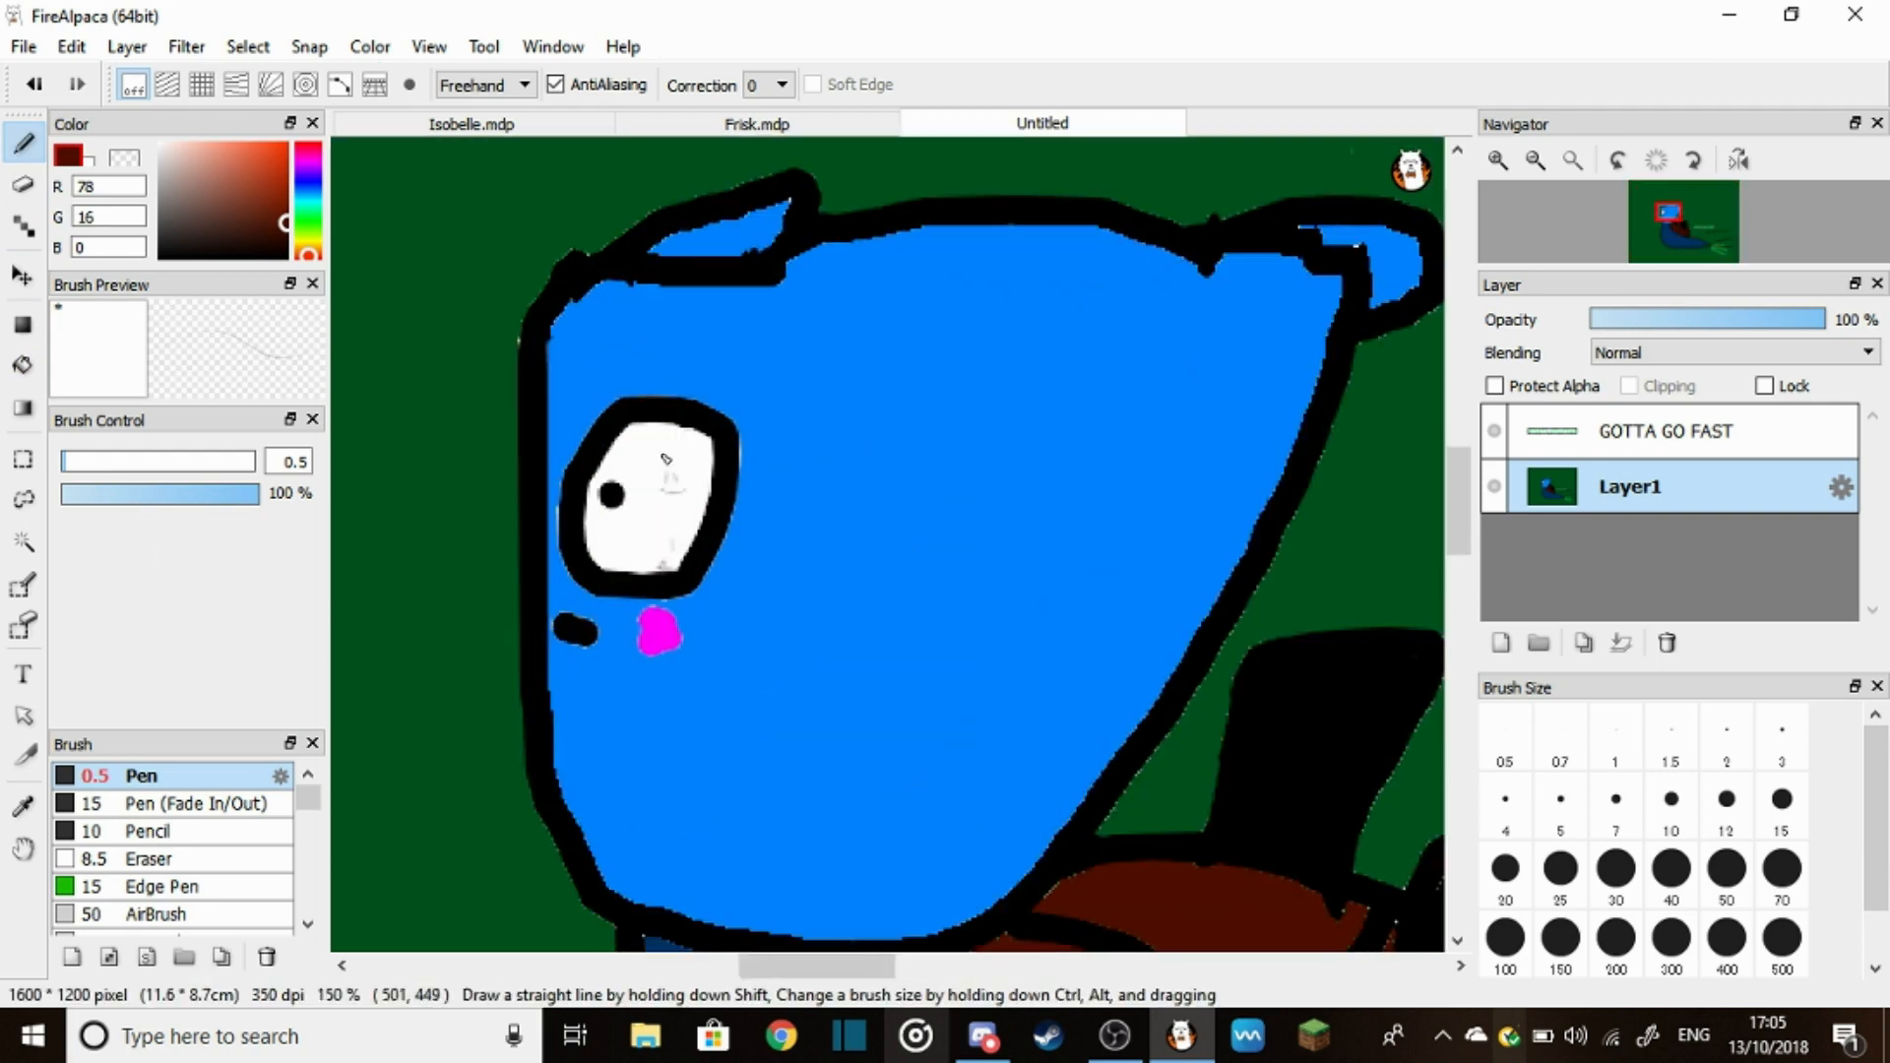
scroll(651, 476, "up", 1)
scroll(644, 475, "up", 1)
scroll(644, 474, "up", 1)
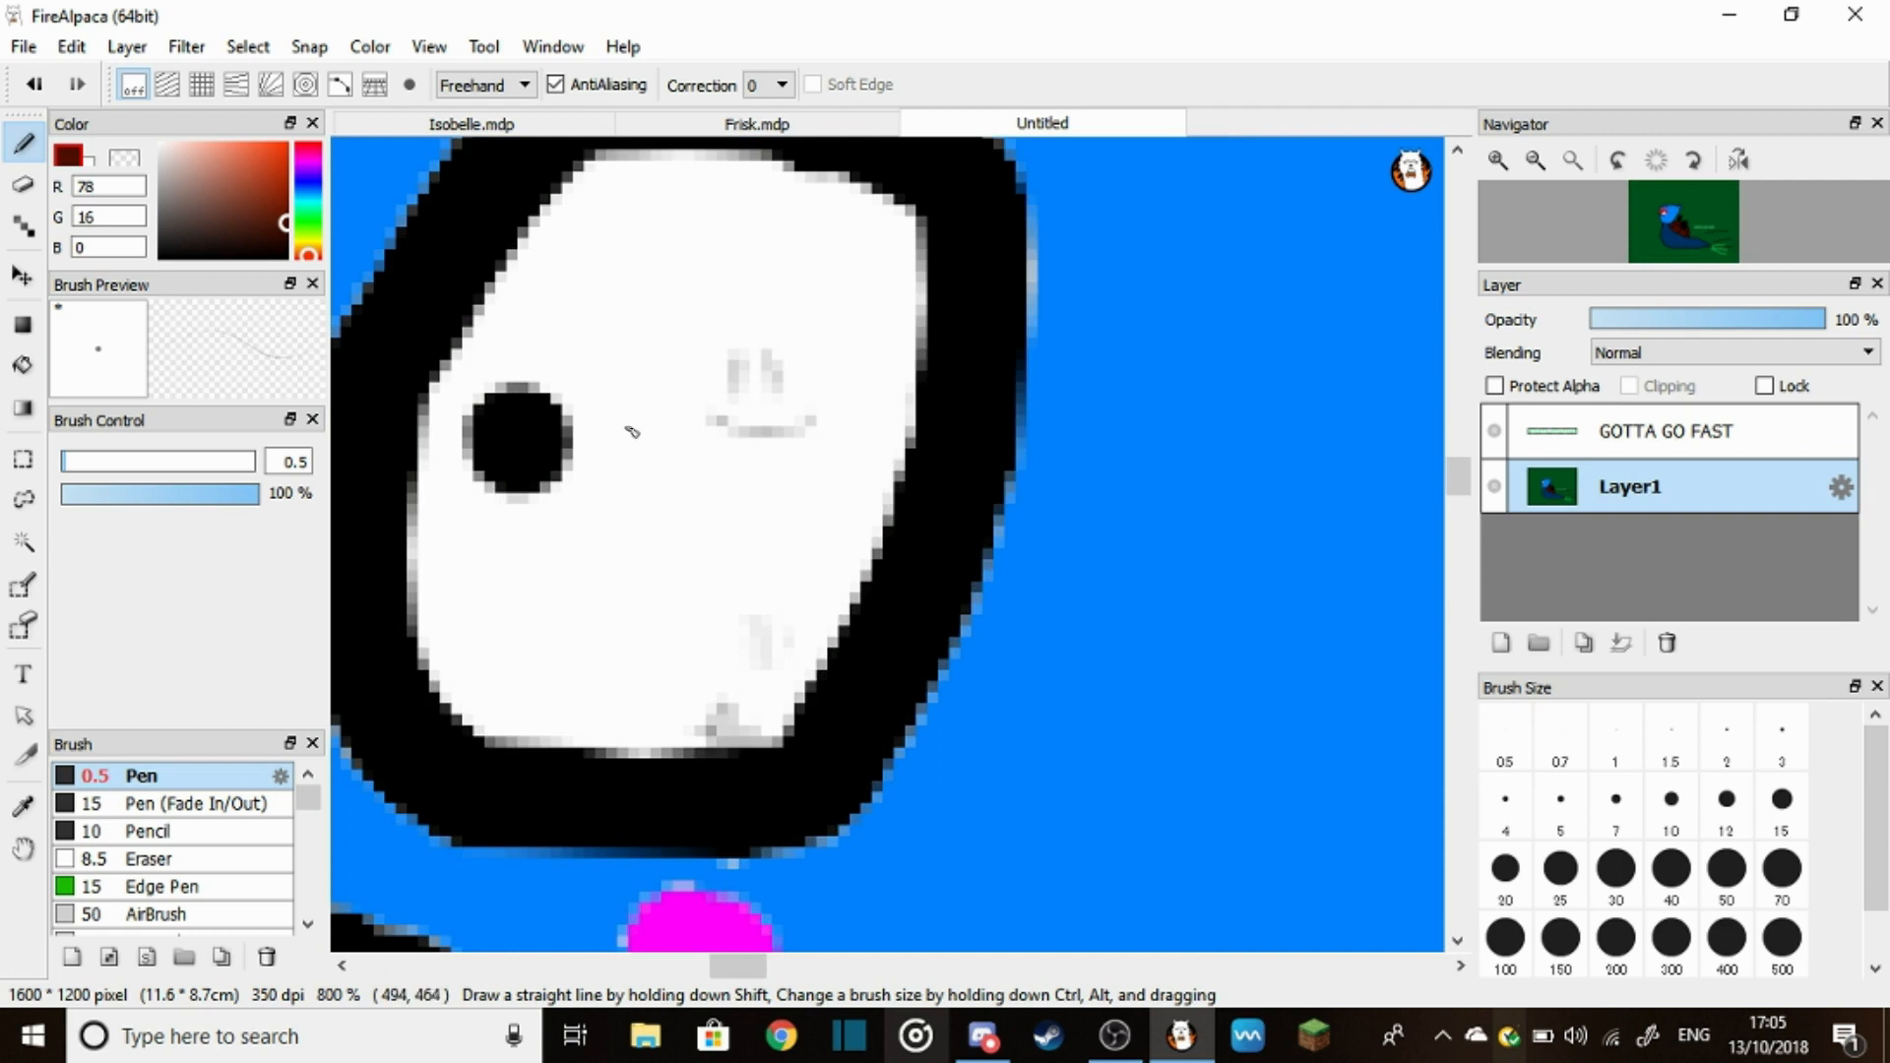
scroll(645, 475, "up", 1)
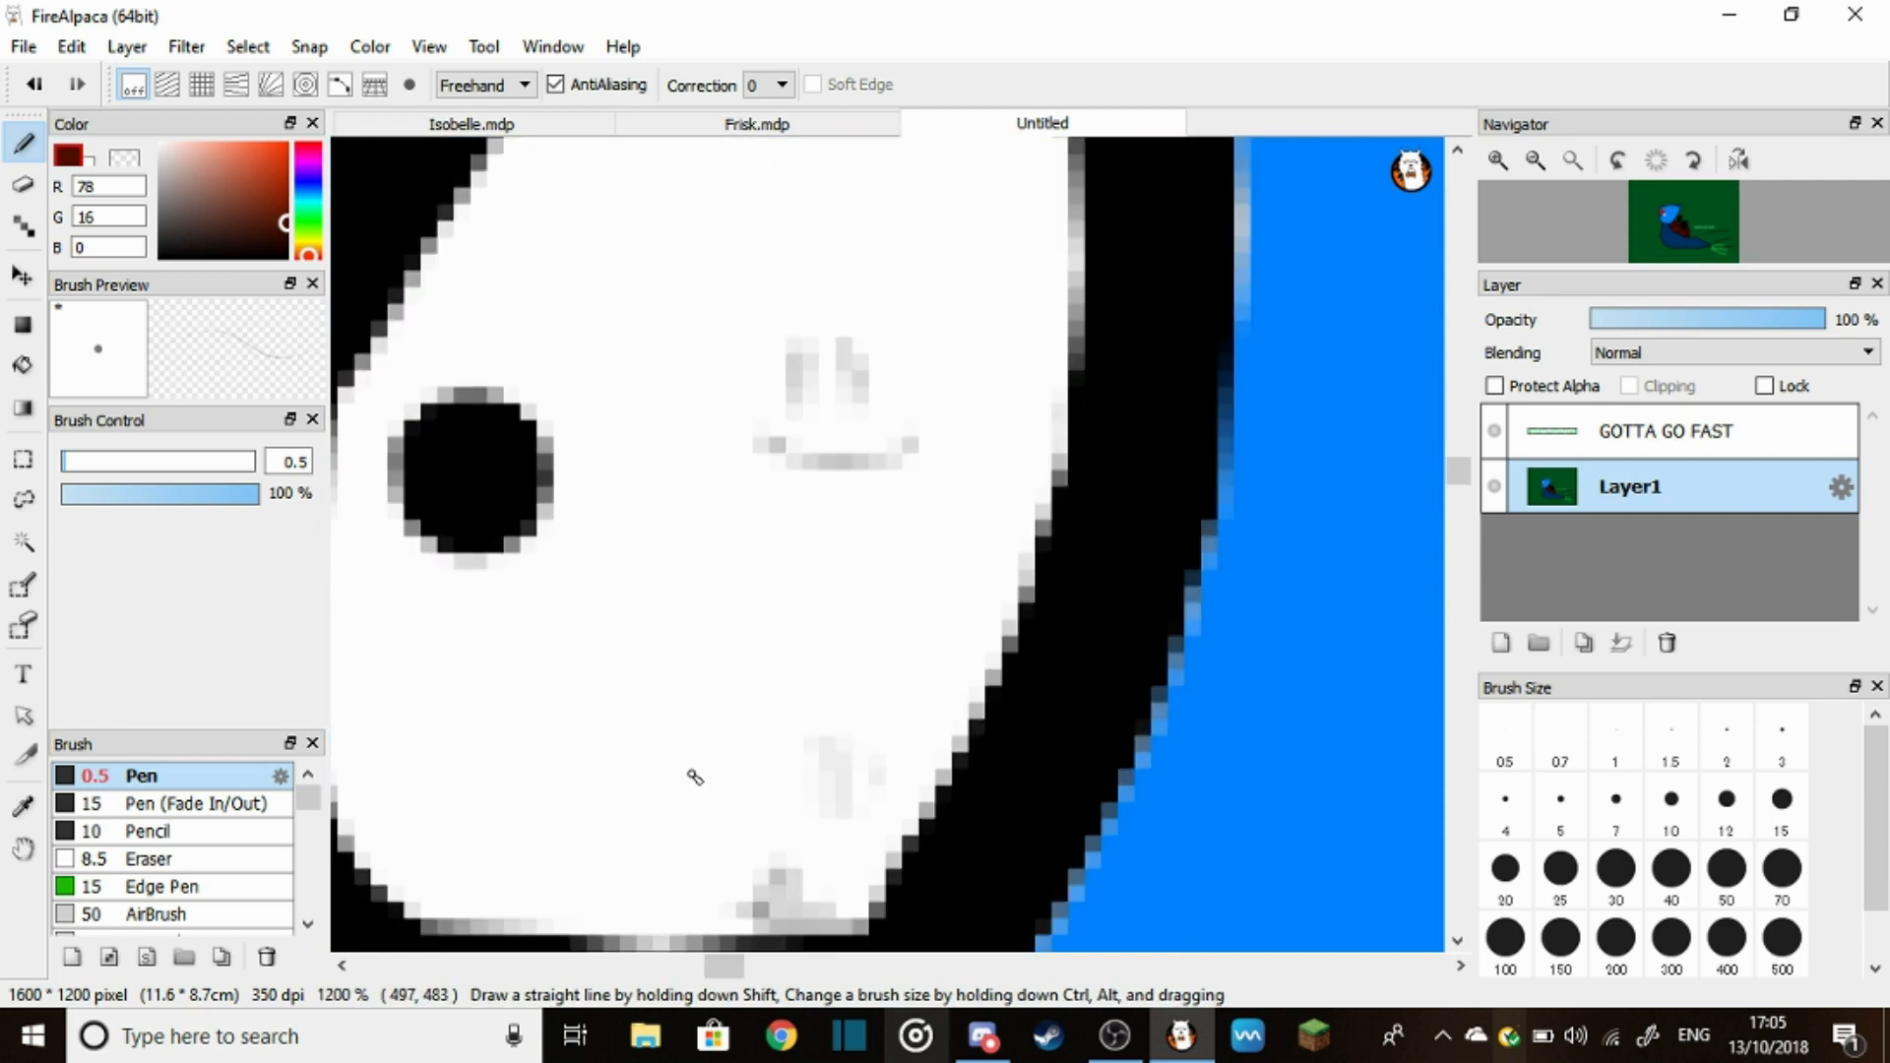
scroll(630, 793, "up", 2)
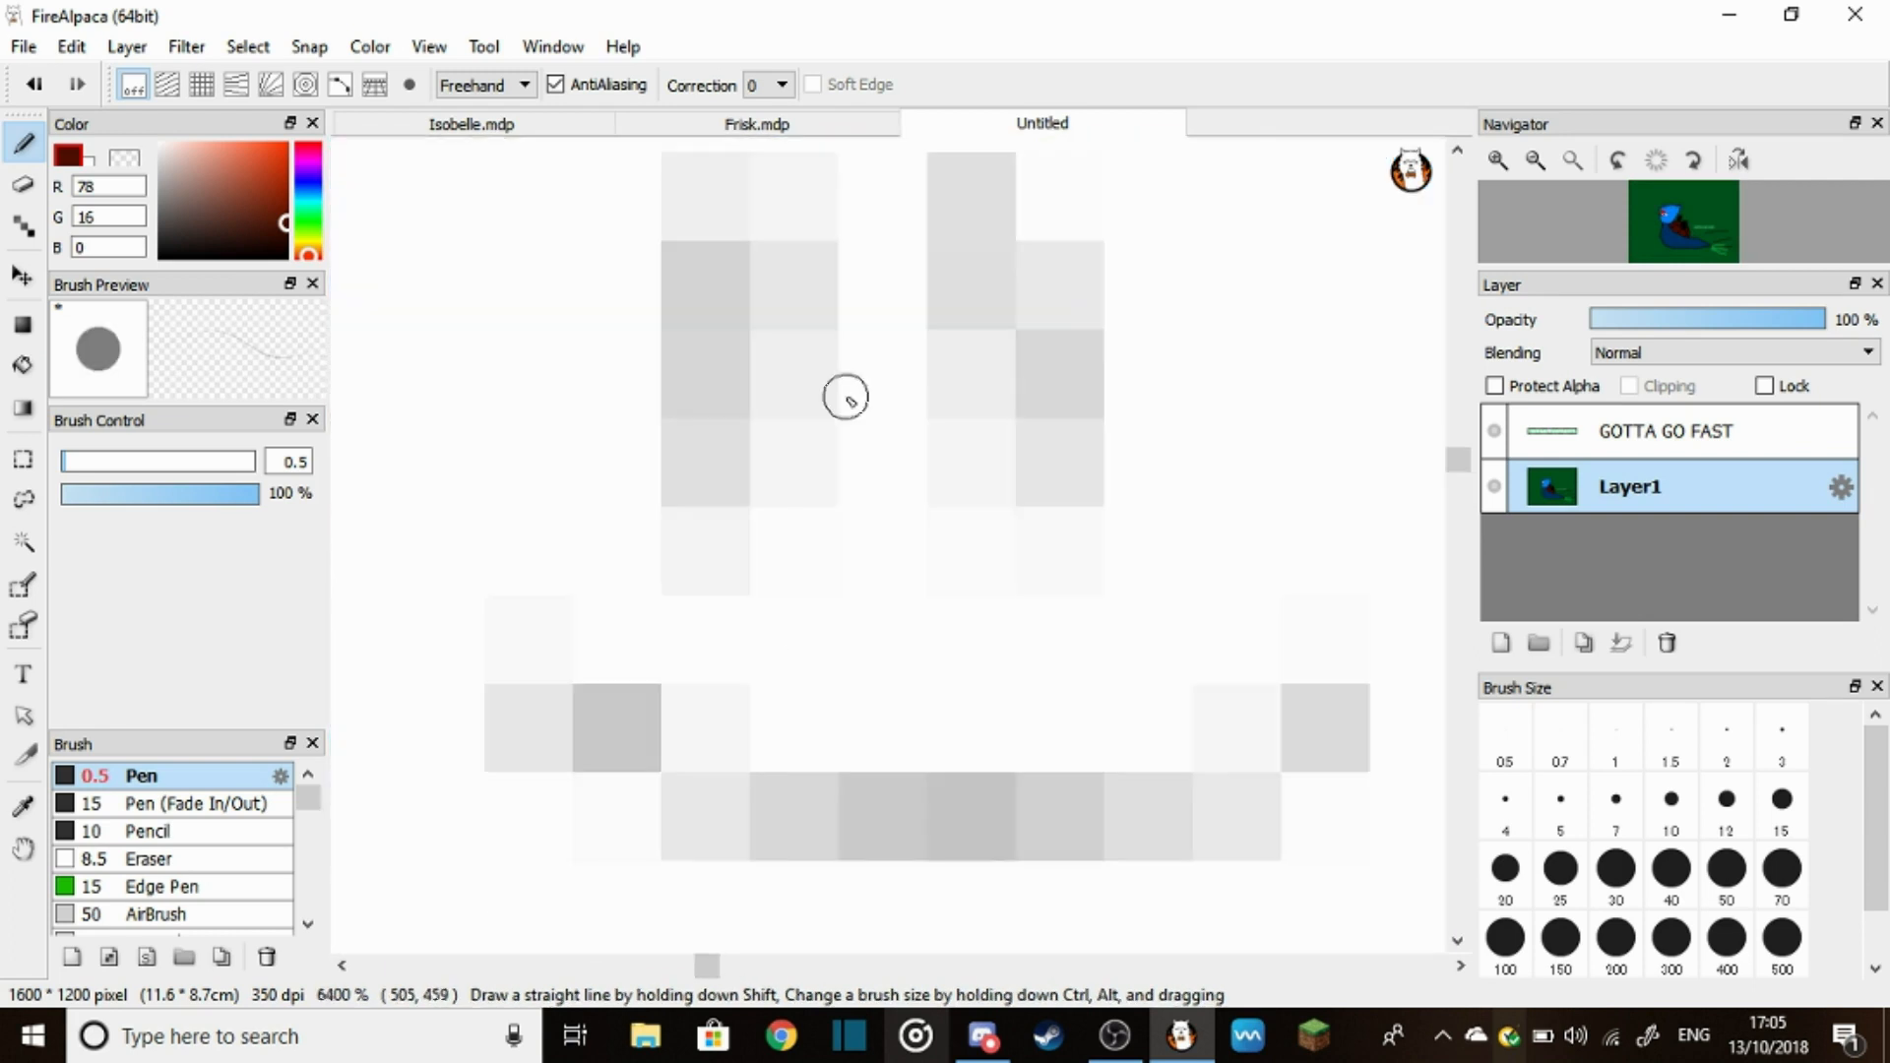
scroll(844, 396, "up", 1)
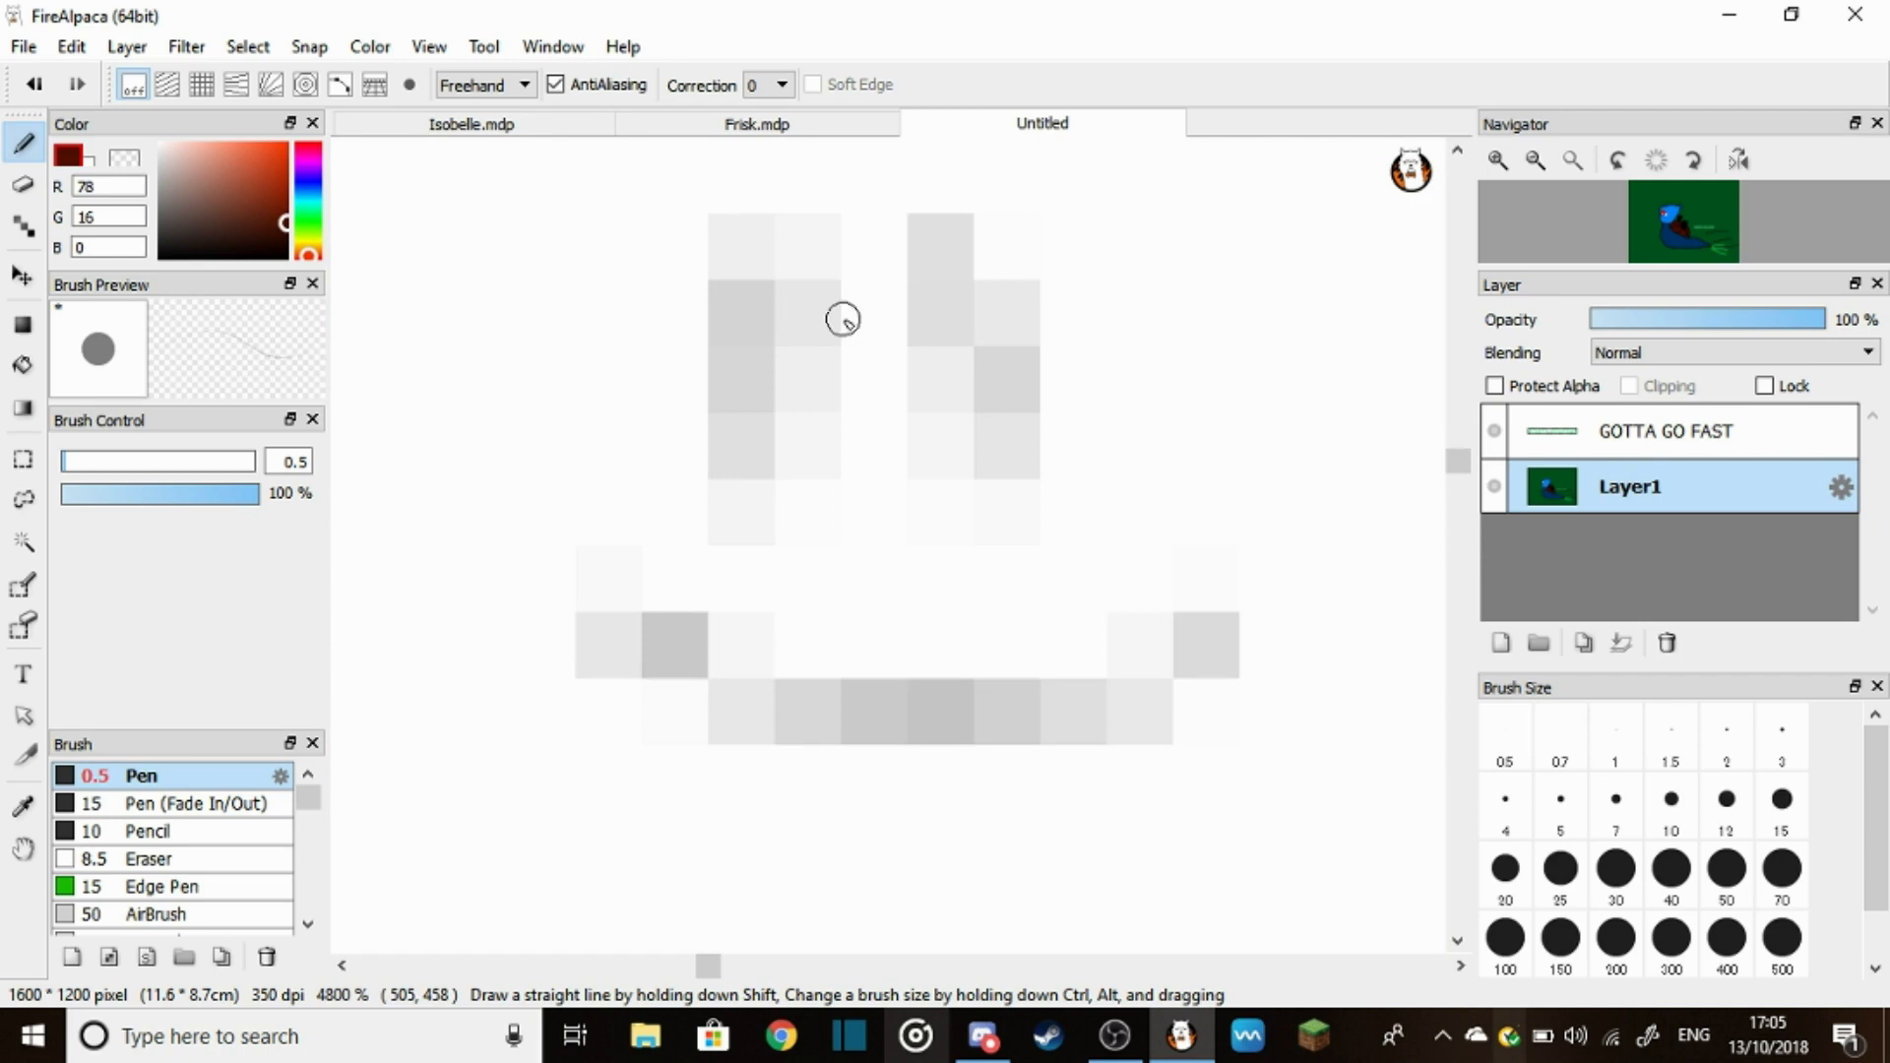
scroll(843, 319, "up", 1)
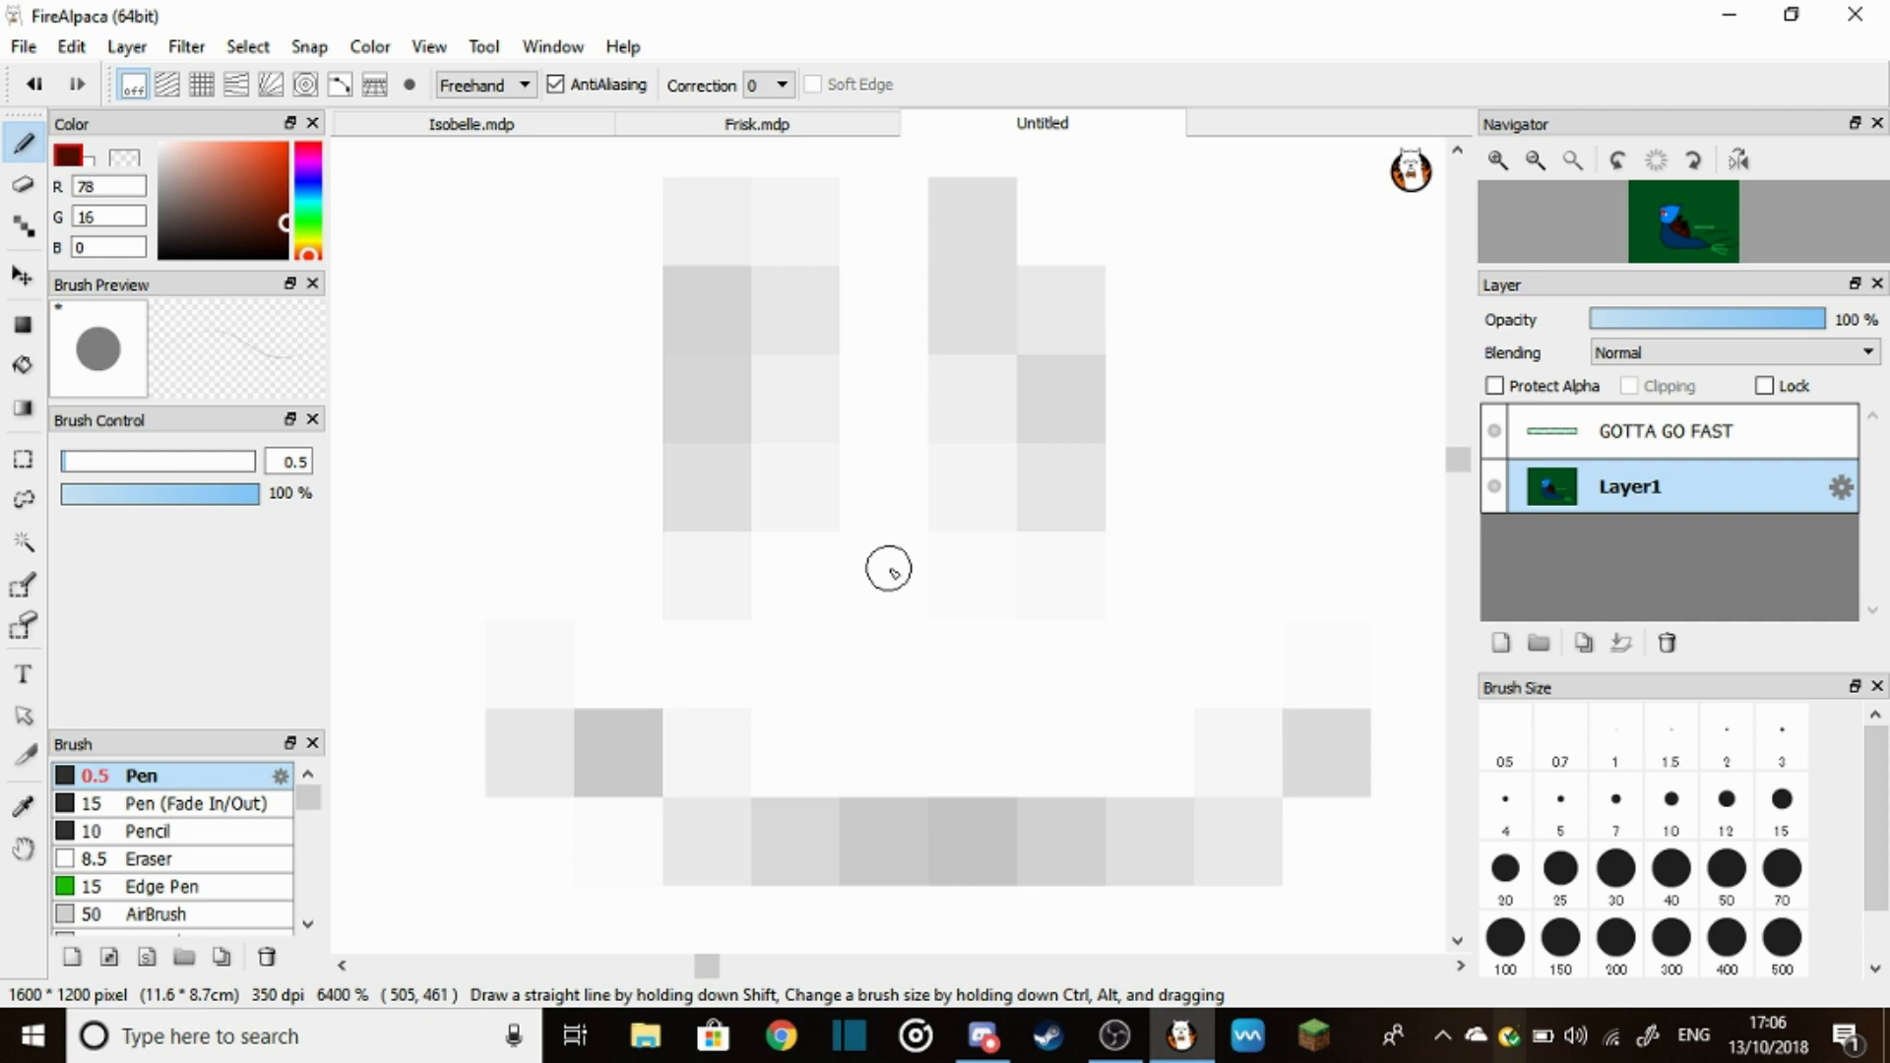
left_click_drag(773, 576, 1063, 577)
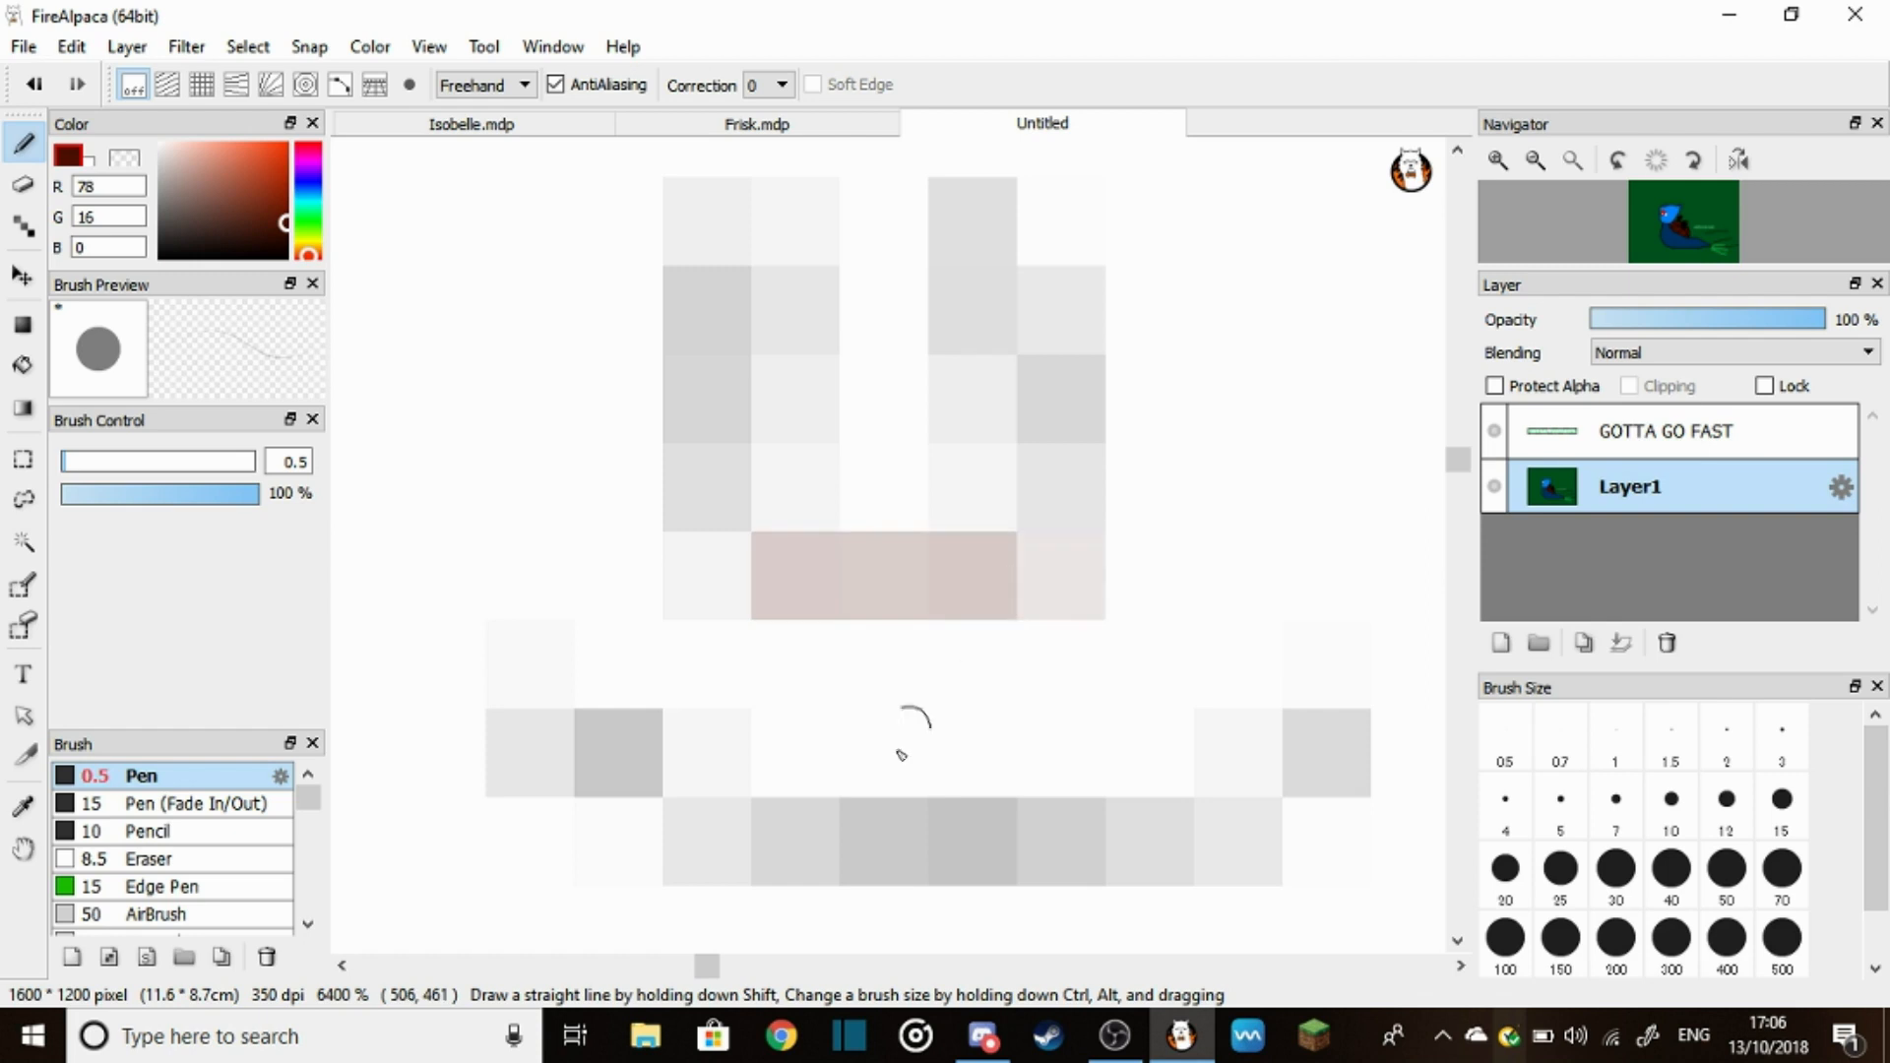
key("ctrl+z")
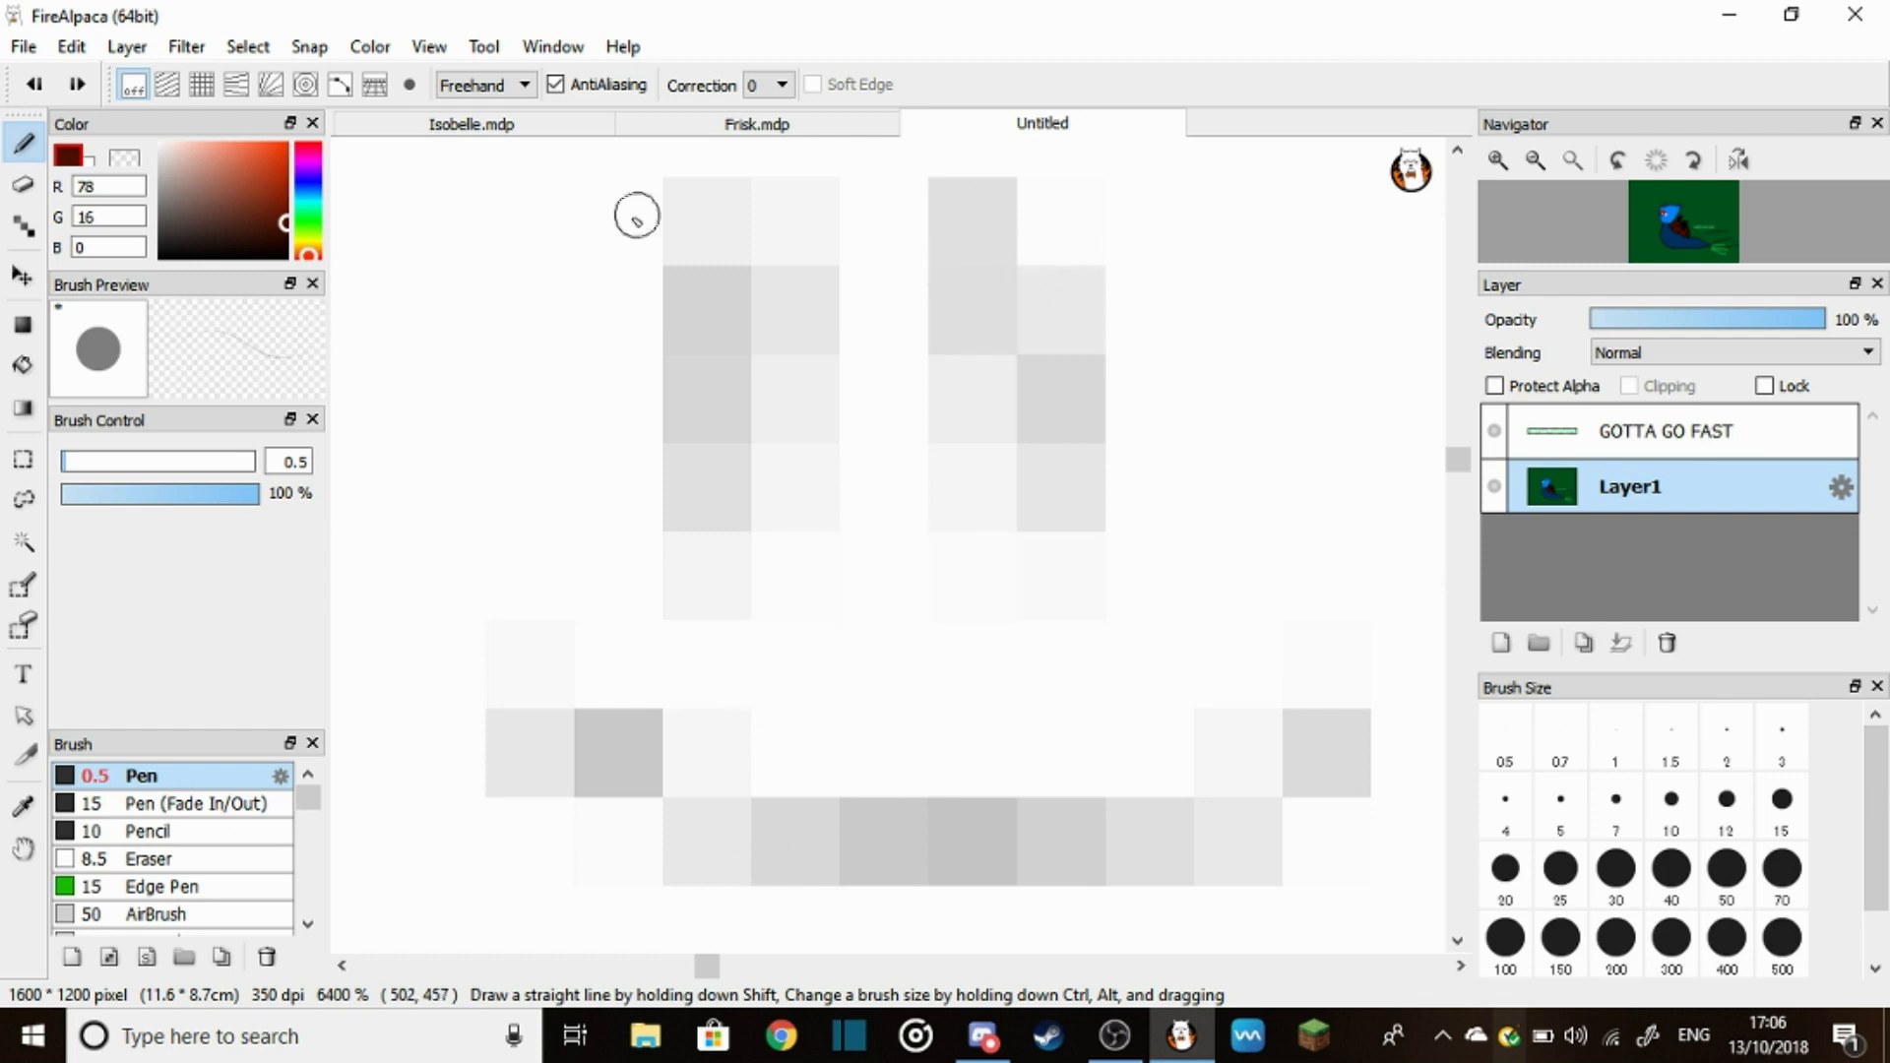
Tint two single pixels at the top of the smiley's left eye reddish-brown
left_click(694, 228)
left_click(779, 222)
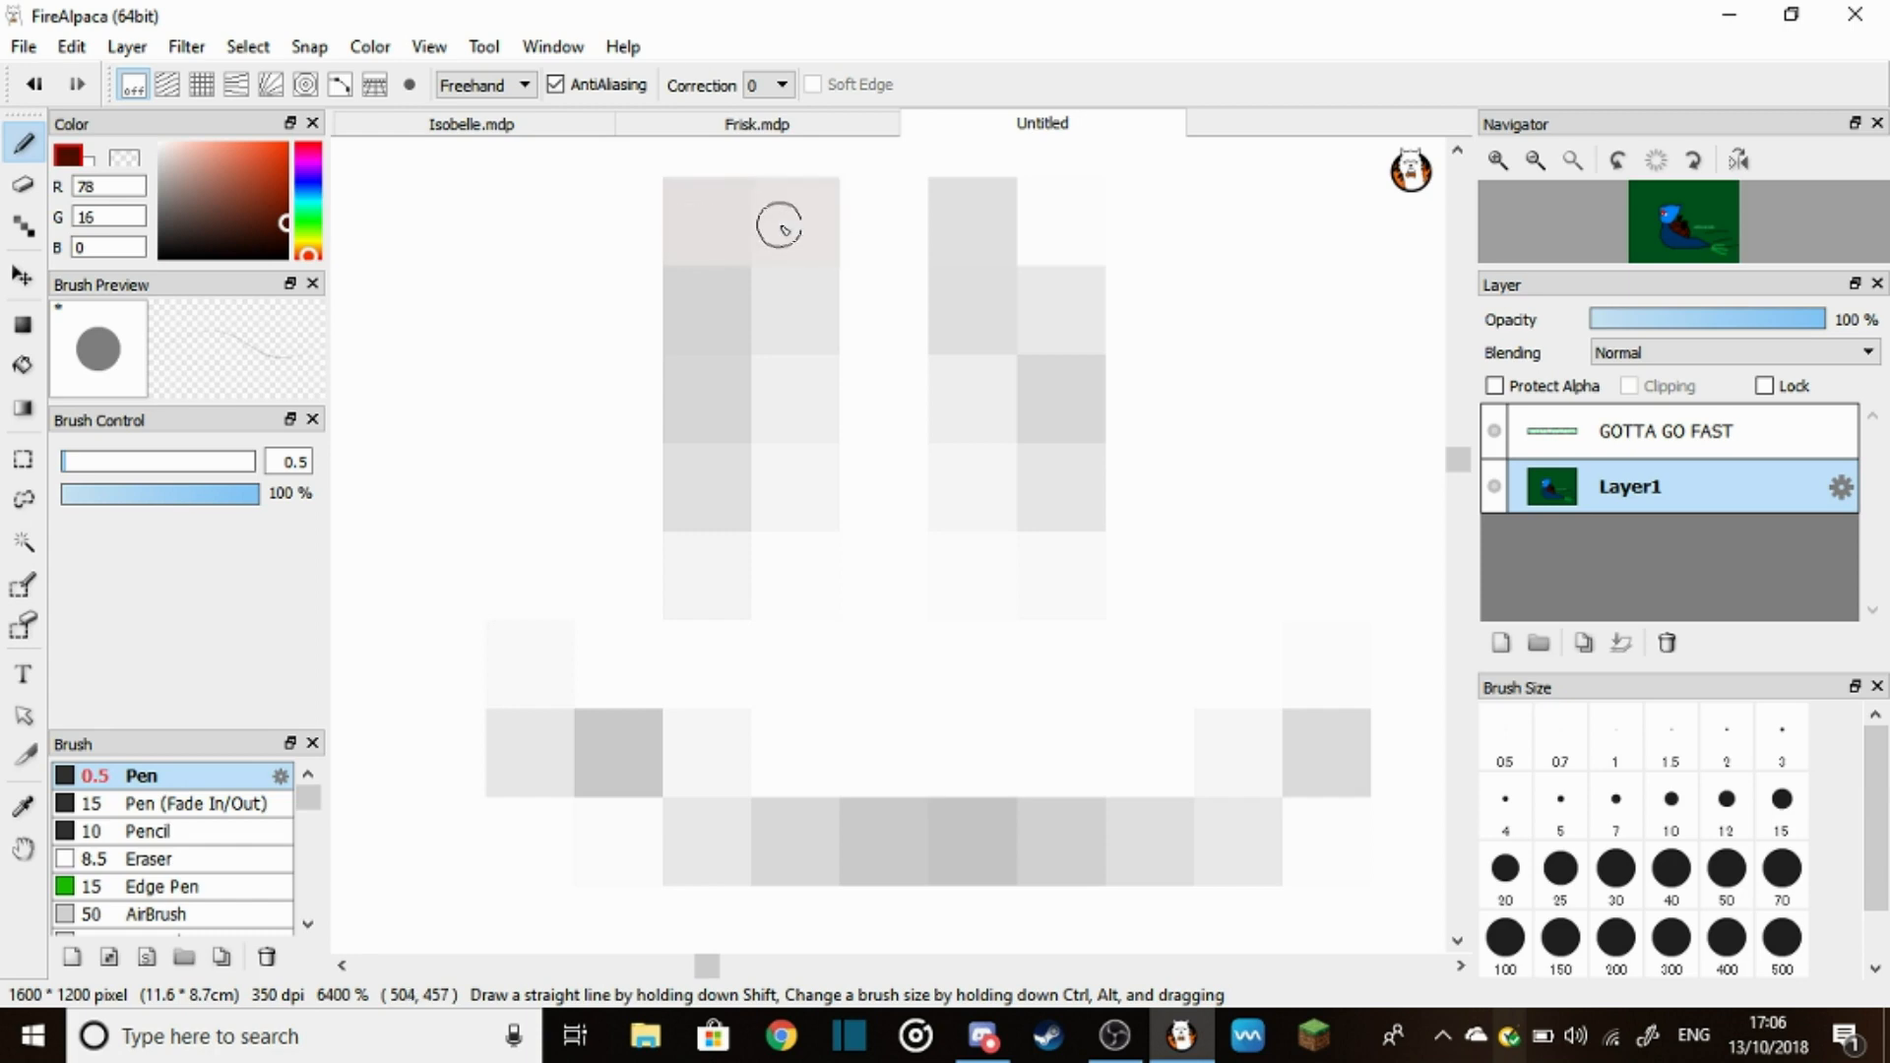